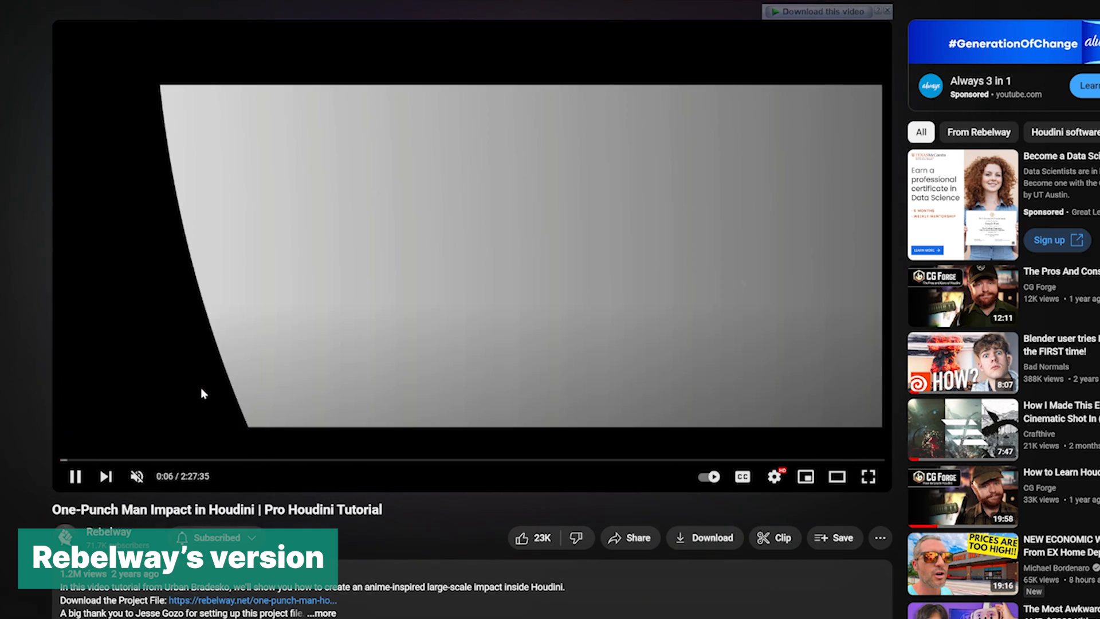
- Play the Rebelway tutorial video and pause it on the moon-impact shot
key("space")
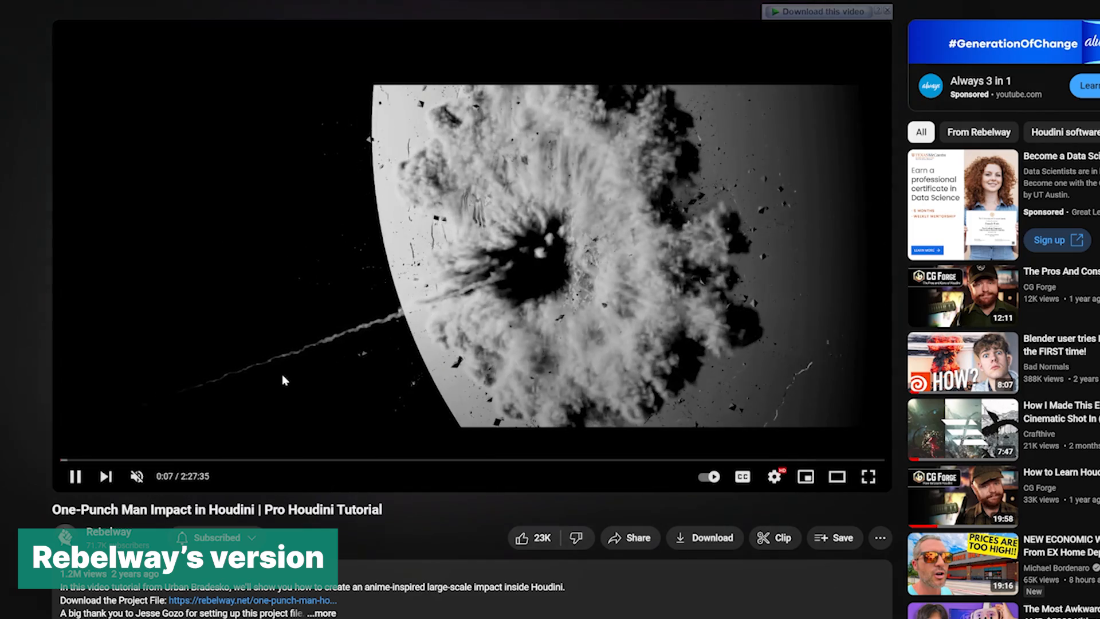
left_click(282, 379)
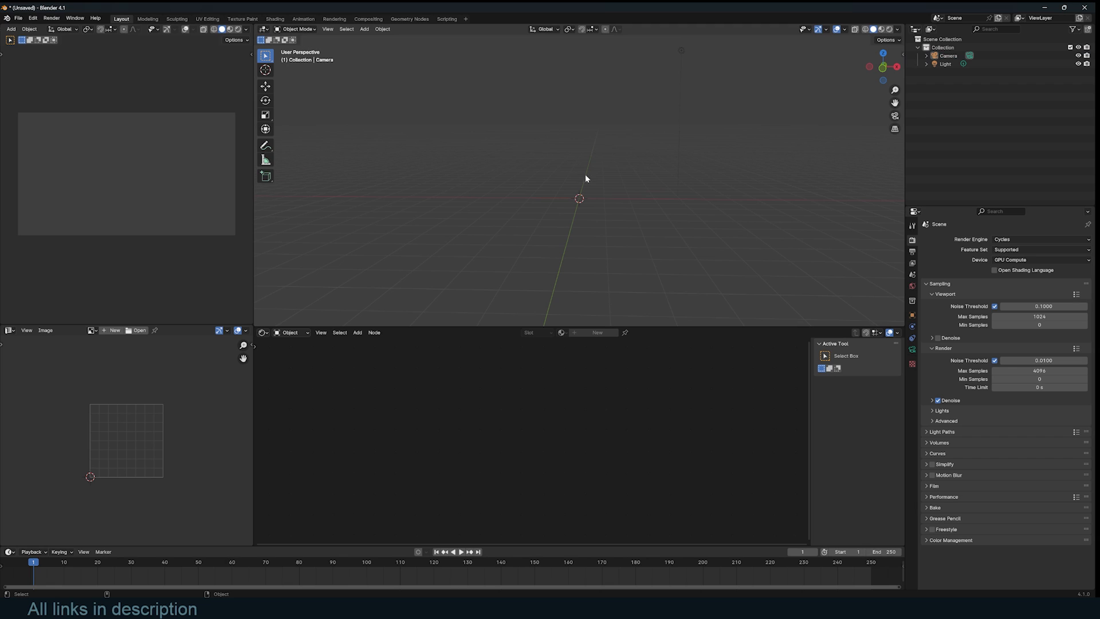
- Add a UV sphere and scale it up
key("shift+a")
mouse_move(576, 186)
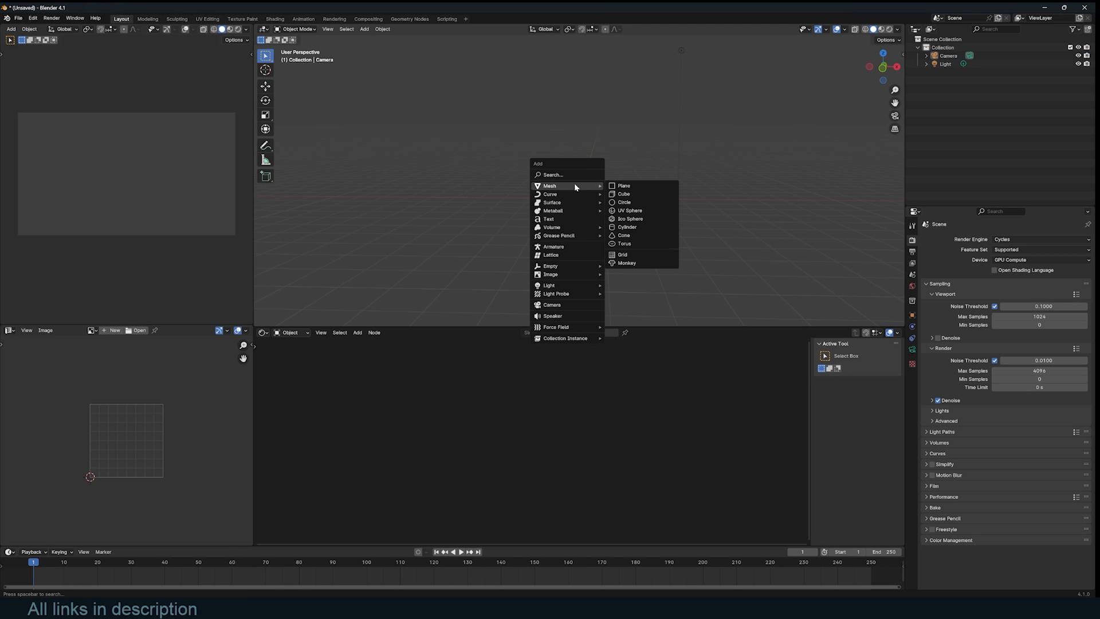
left_click(654, 213)
key("s")
left_click(677, 208)
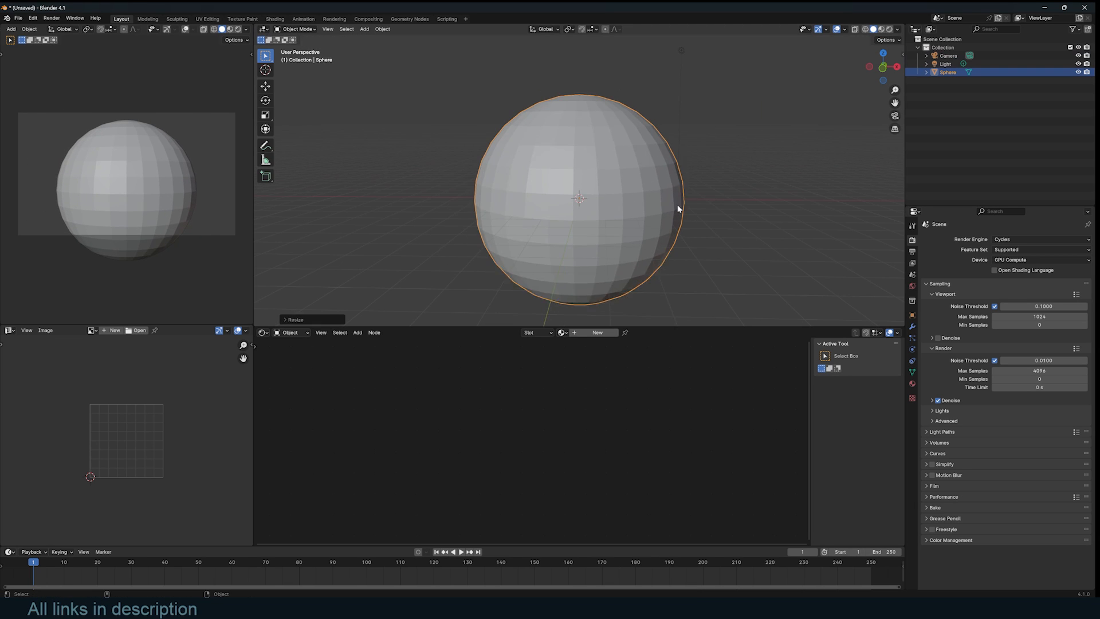
- Align the scene camera to the front view
key("KP_0")
key("KP_1")
key("ctrl+alt+KP_0")
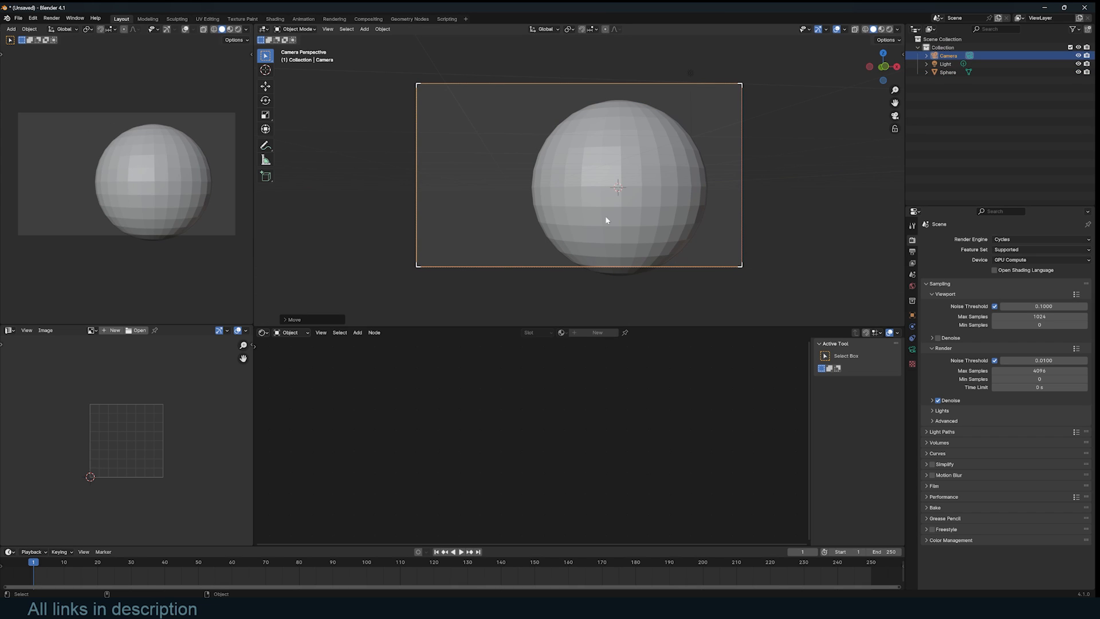
- Rotate the sphere freely in two passes
left_click(606, 220)
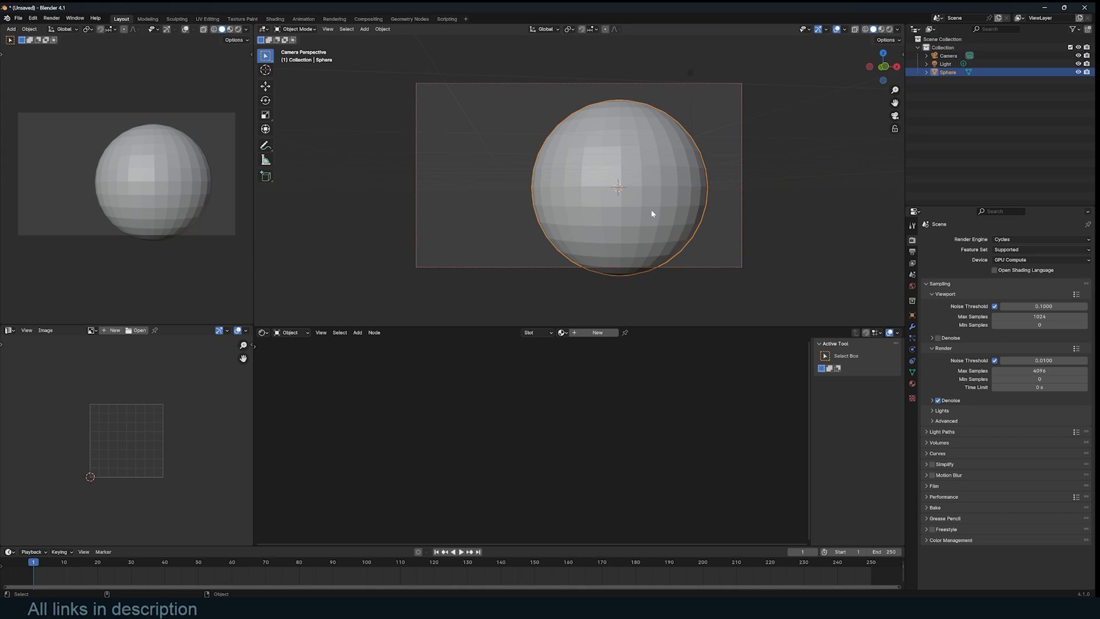
key("r")
key("r")
left_click(569, 201)
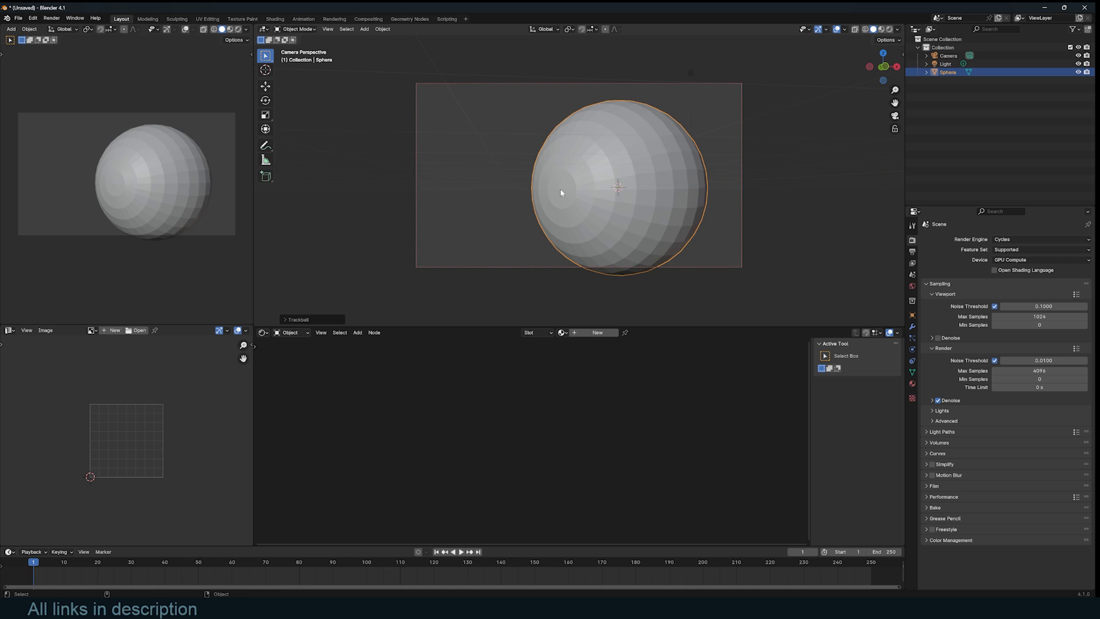
key("r")
key("r")
left_click(563, 210)
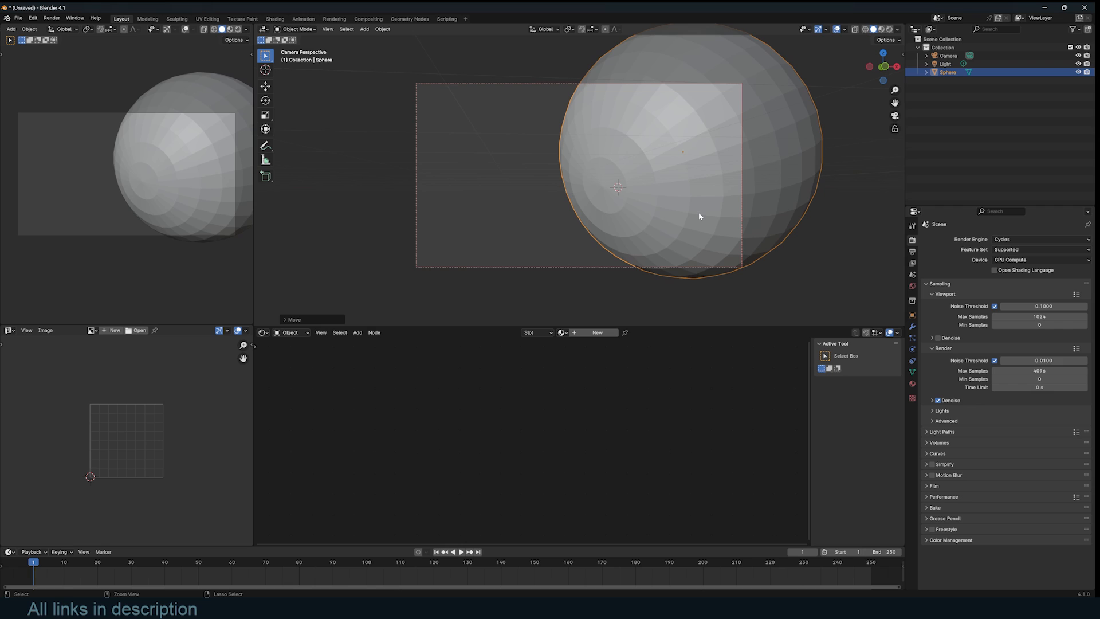
- Add a level-2 Subdivision to the sphere and apply it to the mesh
key("ctrl+2")
left_click(913, 325)
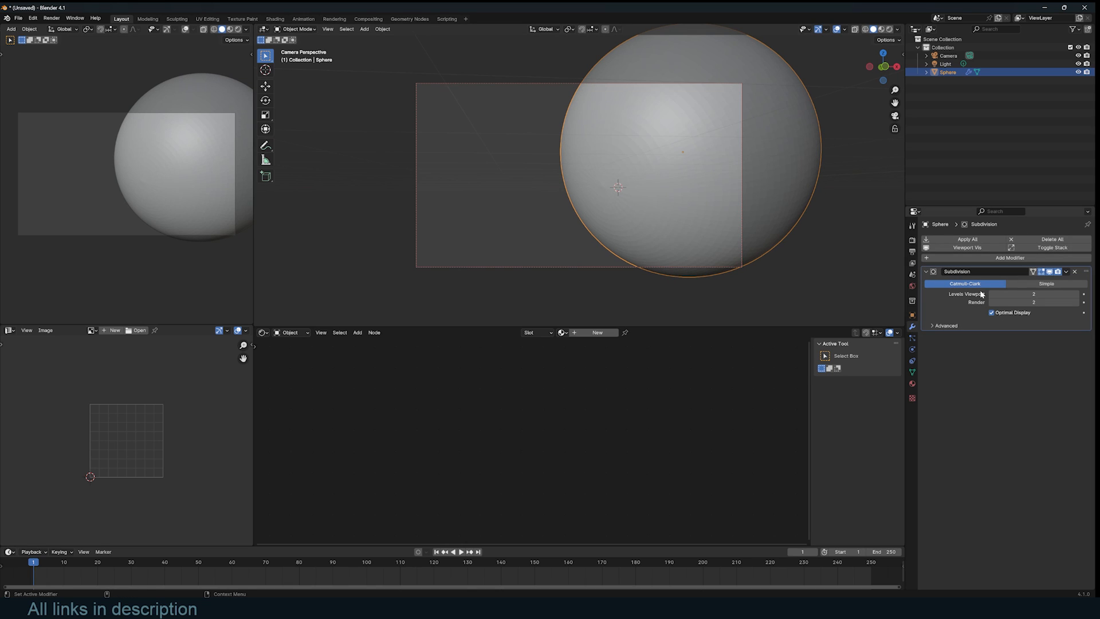
key("ctrl+a")
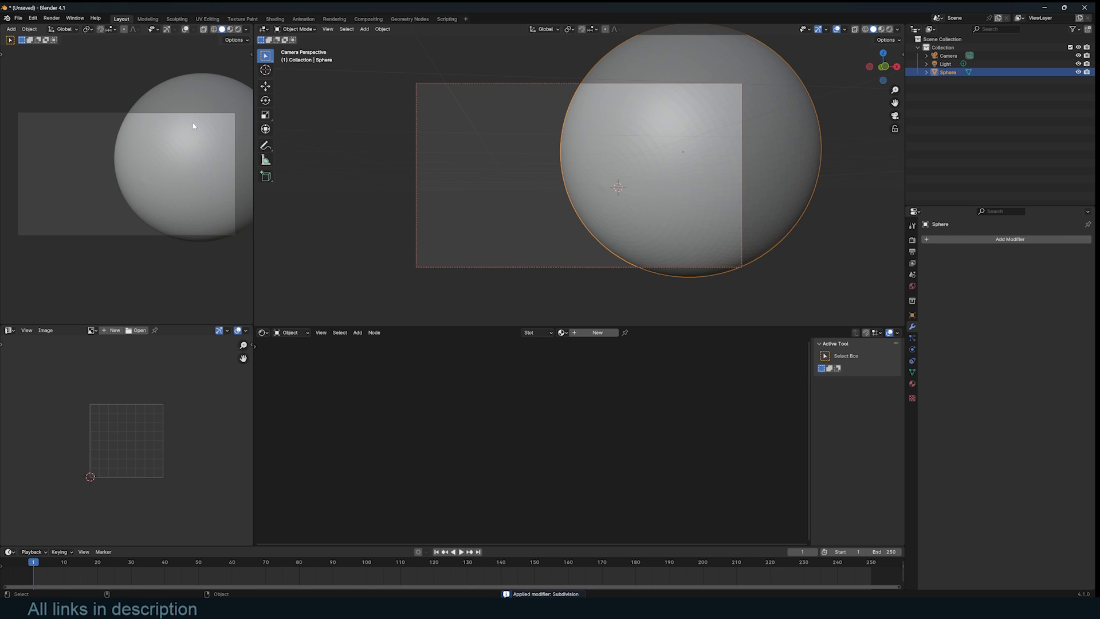
- Switch the viewport to rendered preview and set the World strength to 0
left_click(238, 30)
scroll(634, 129, "down", 1)
left_click(912, 286)
left_click_drag(1046, 300, 997, 301)
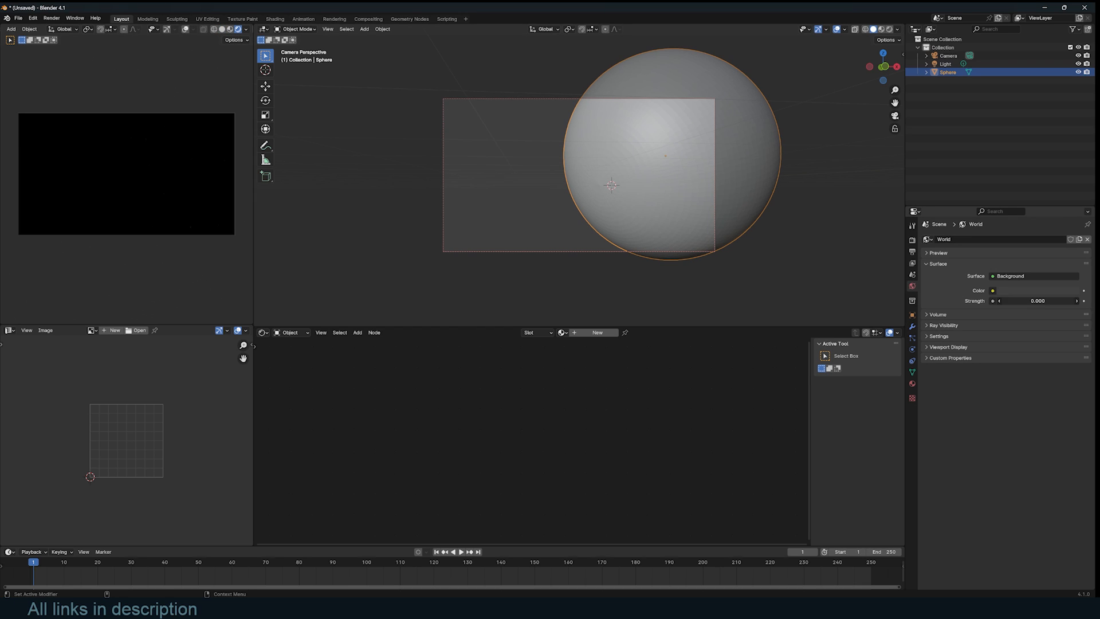
- Add an area light in top view, then scale, rotate and position it
key("KP_7")
scroll(712, 204, "down", 5)
key("shift+a")
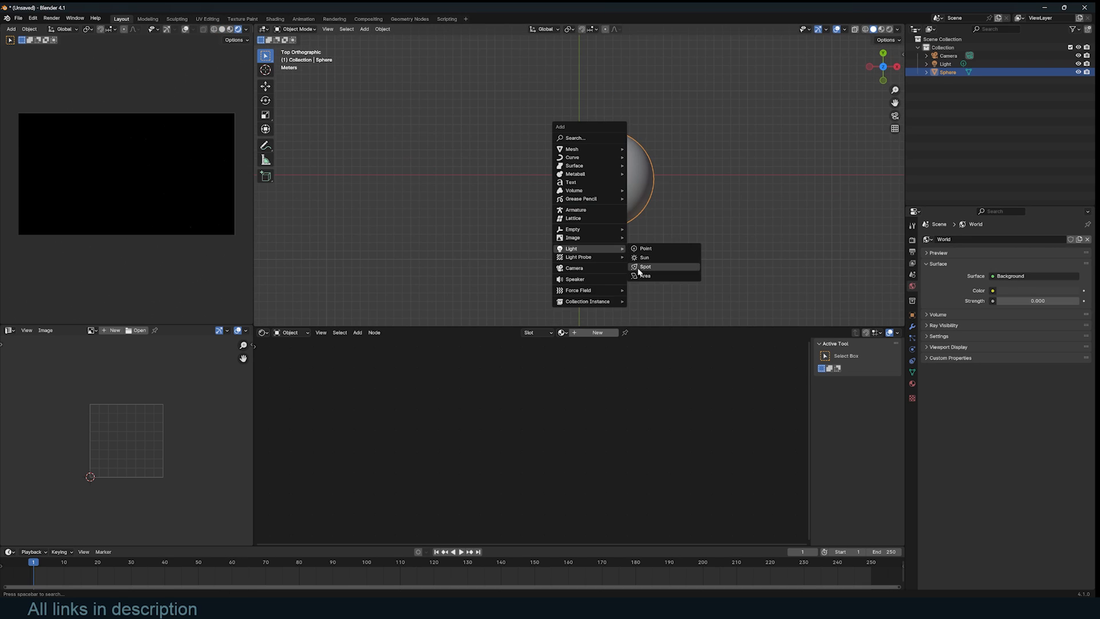
left_click(641, 275)
key("s")
left_click(749, 221)
key("r")
key("r")
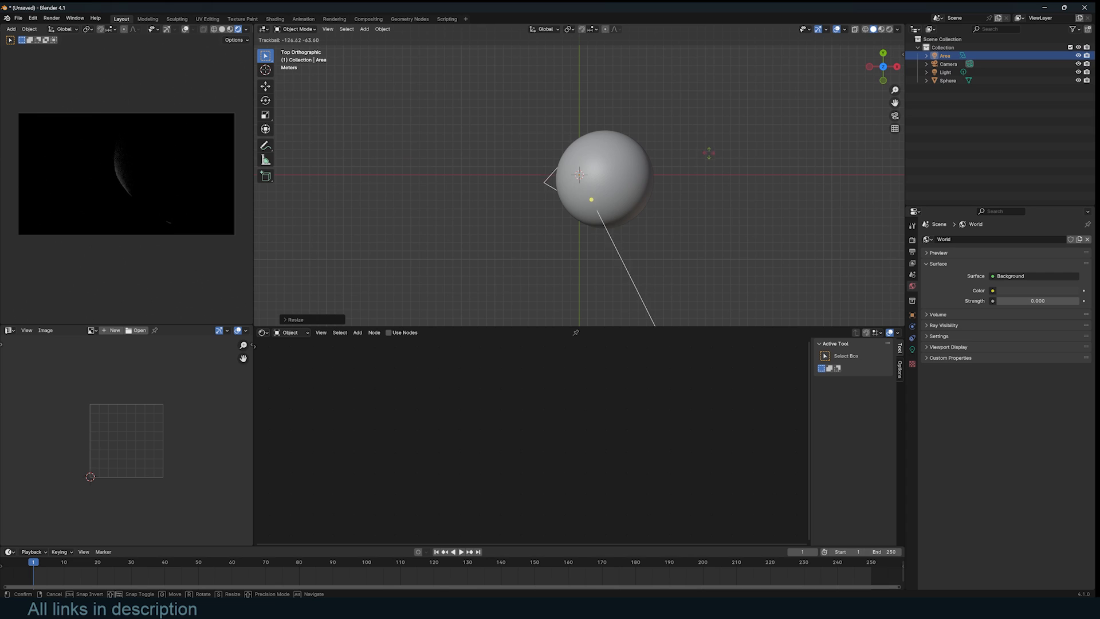
left_click(711, 220)
key("g")
left_click(676, 157)
- Set the area light's power to 1000 W
left_click(912, 349)
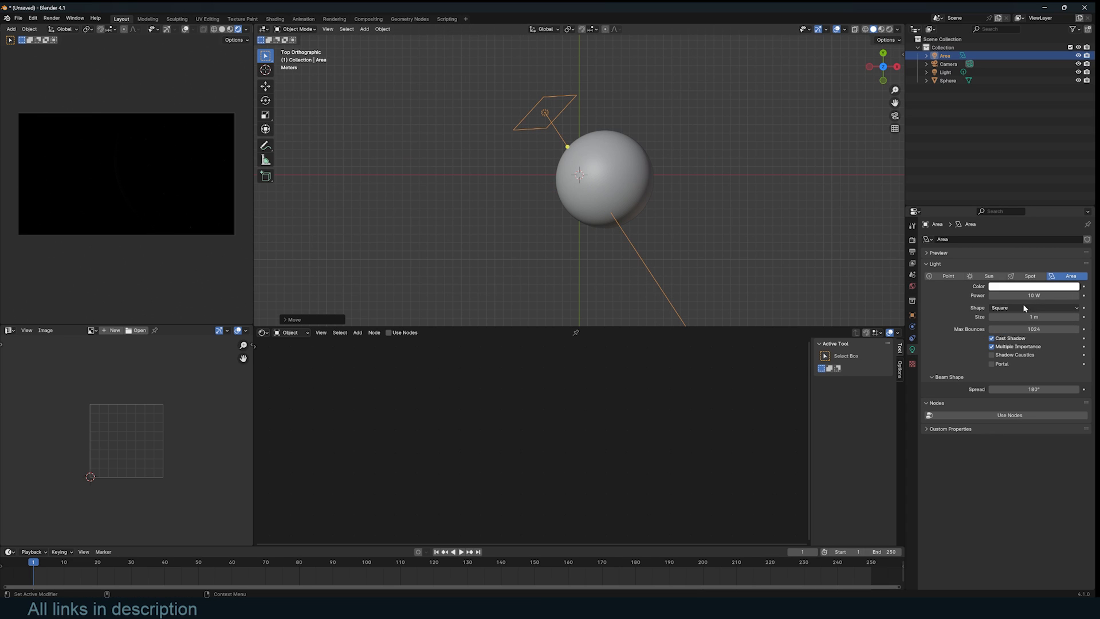
key("Return")
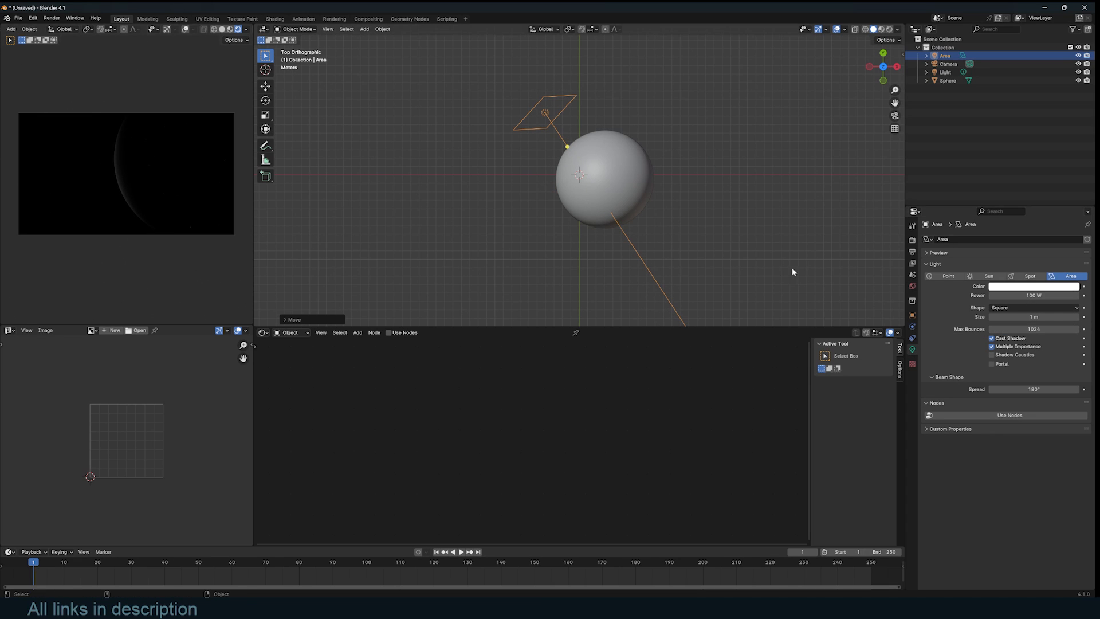
left_click(1031, 295)
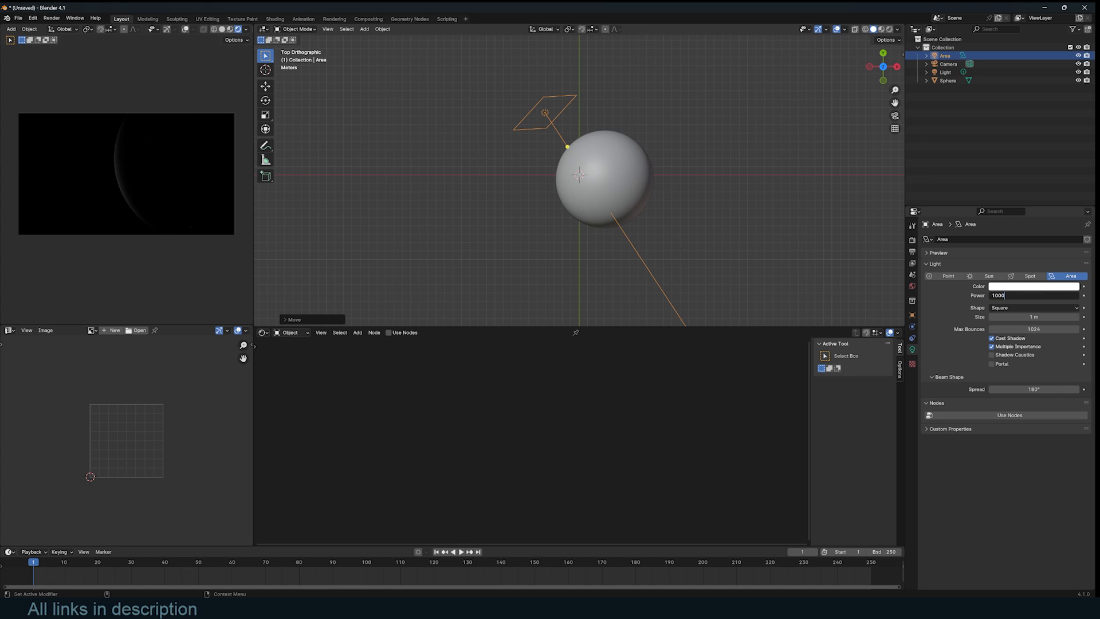
key("Return")
- Move the area light farther out and enlarge it
key("g")
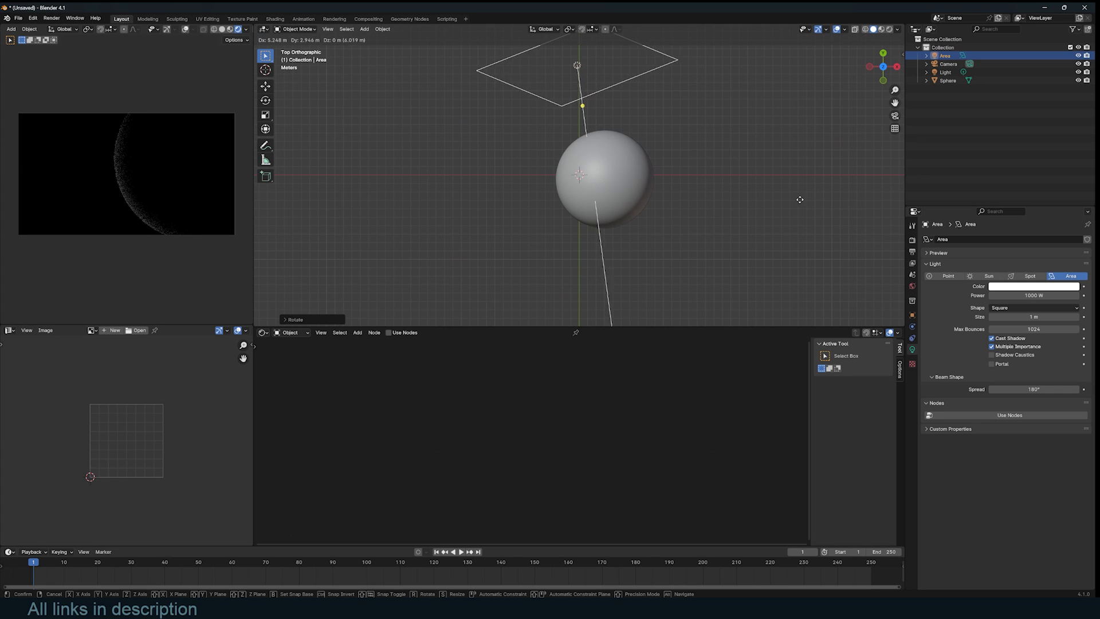
left_click(798, 201)
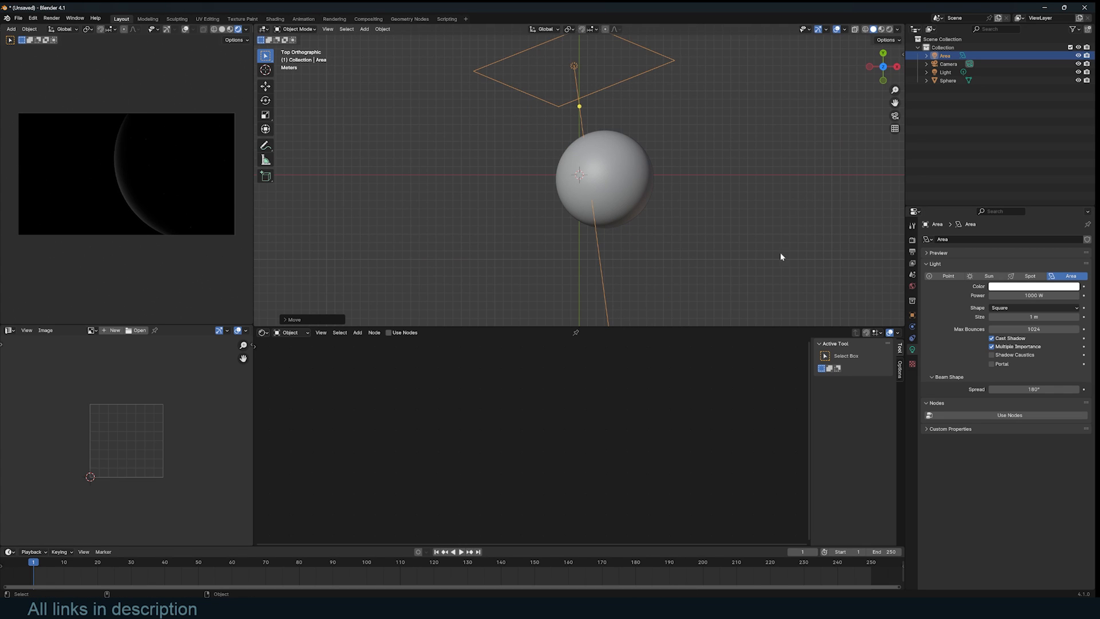
key("s")
left_click(673, 233)
- Shade the sphere smooth and give it a new material named 'moon'
right_click(633, 206)
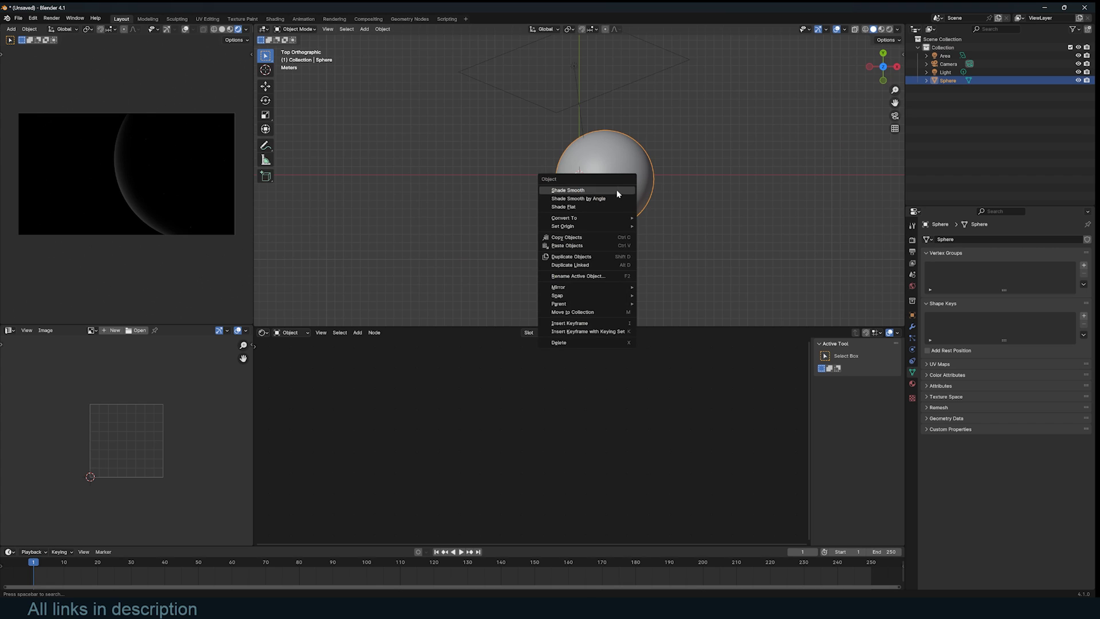
left_click(621, 206)
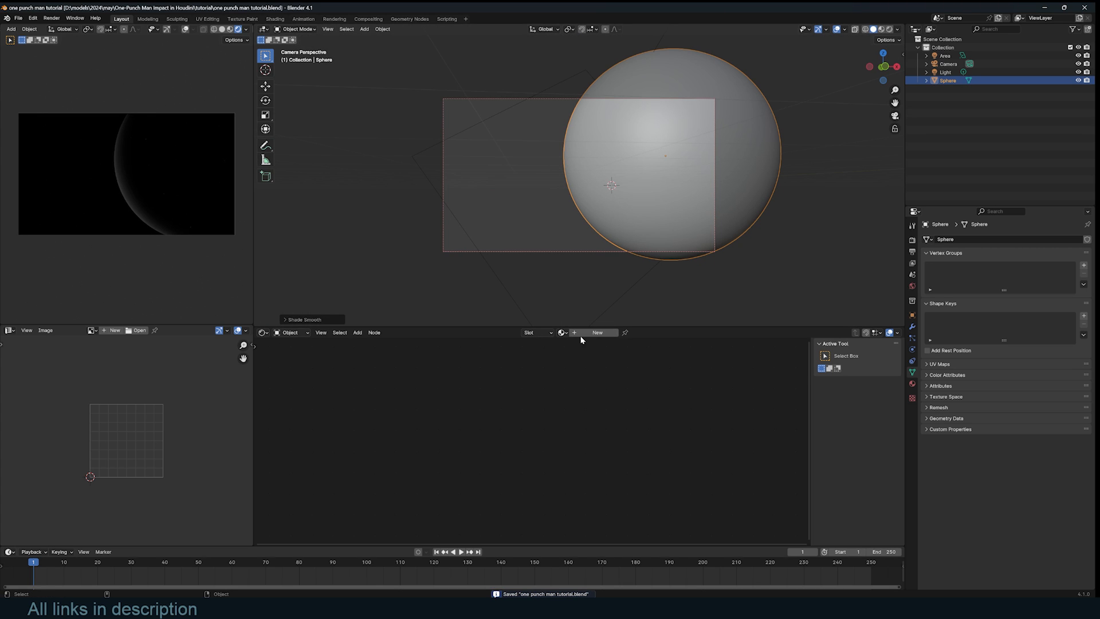
left_click(588, 335)
double_click(588, 336)
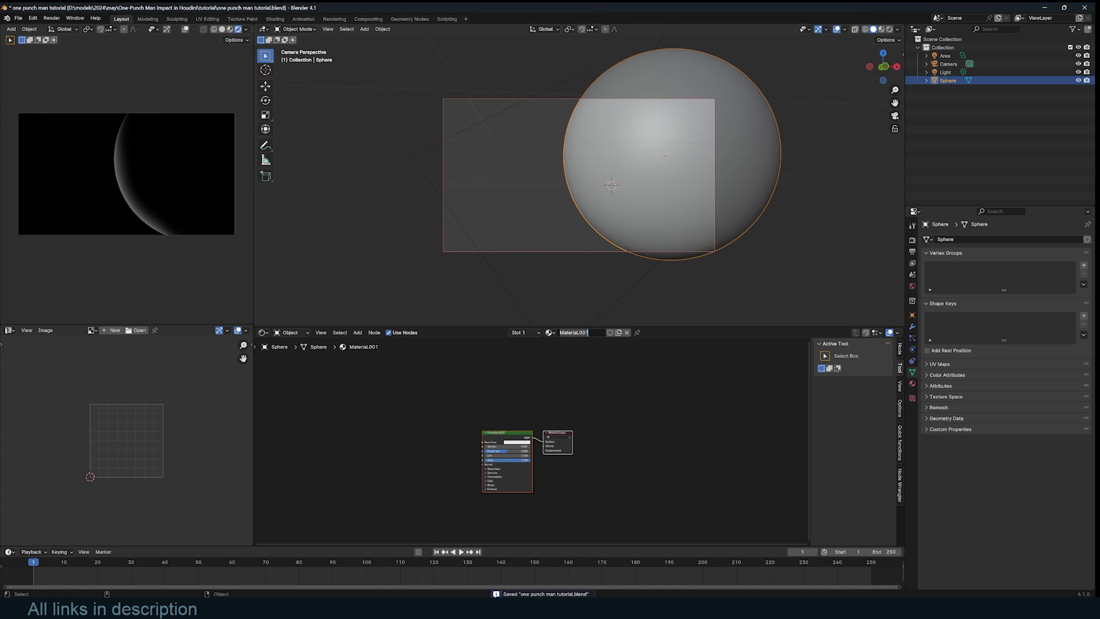
type("moon")
key("Return")
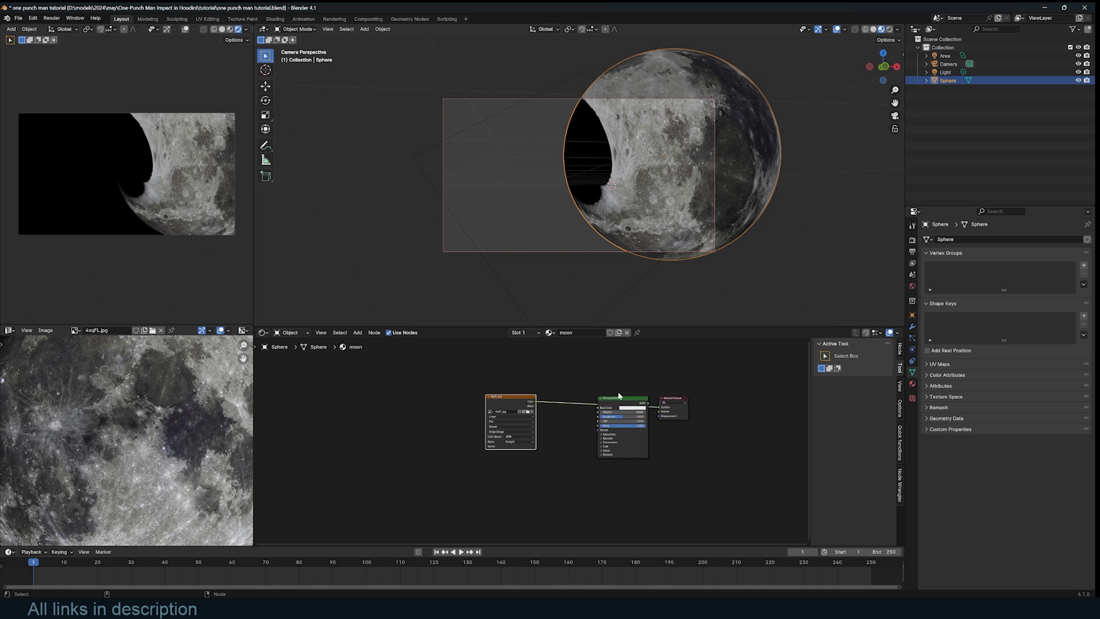
- Add a second UV map and project the sphere's UVs in Edit Mode
left_click(939, 364)
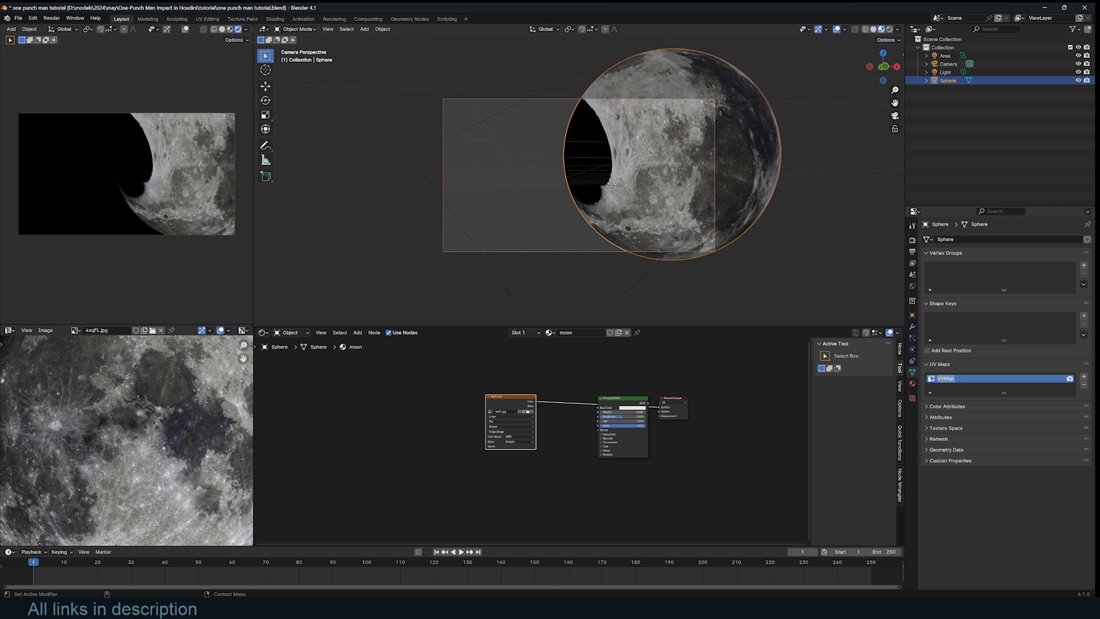
left_click(1084, 378)
left_click(971, 379)
key("Tab")
middle_click_drag(659, 189, 715, 187)
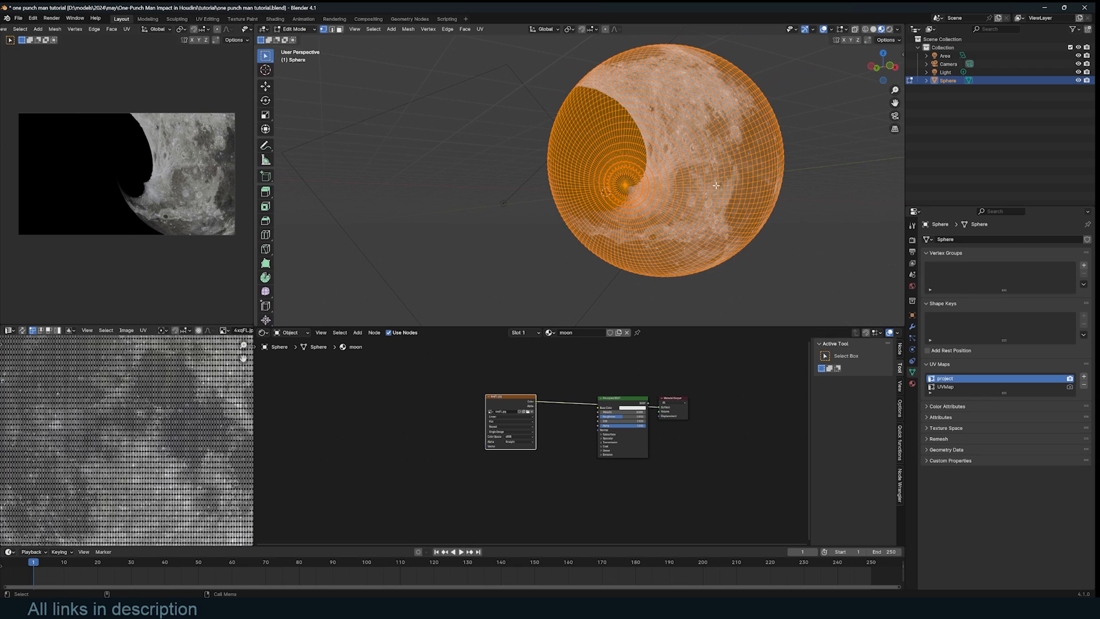
key("u")
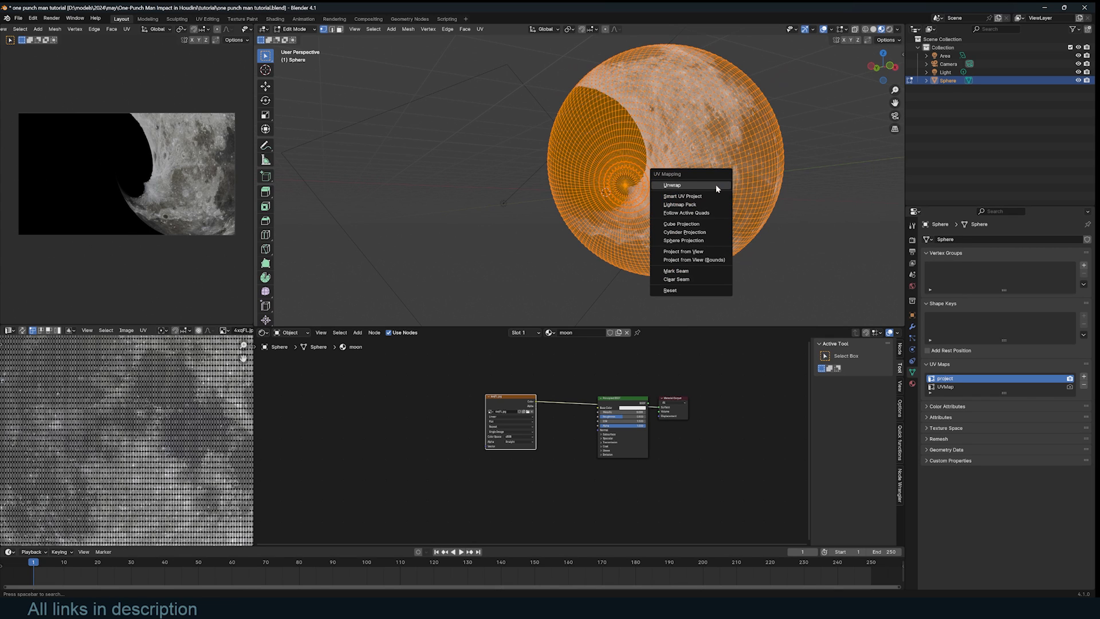
left_click(695, 252)
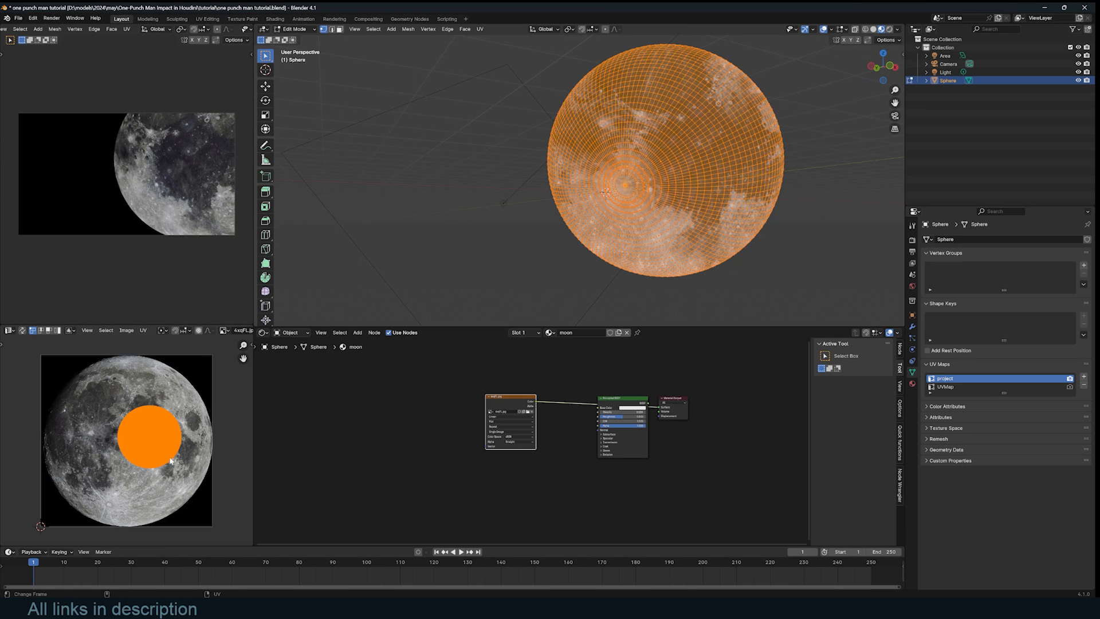
- Scale and move the UV island over the moon photo, then return to Object Mode
key("s")
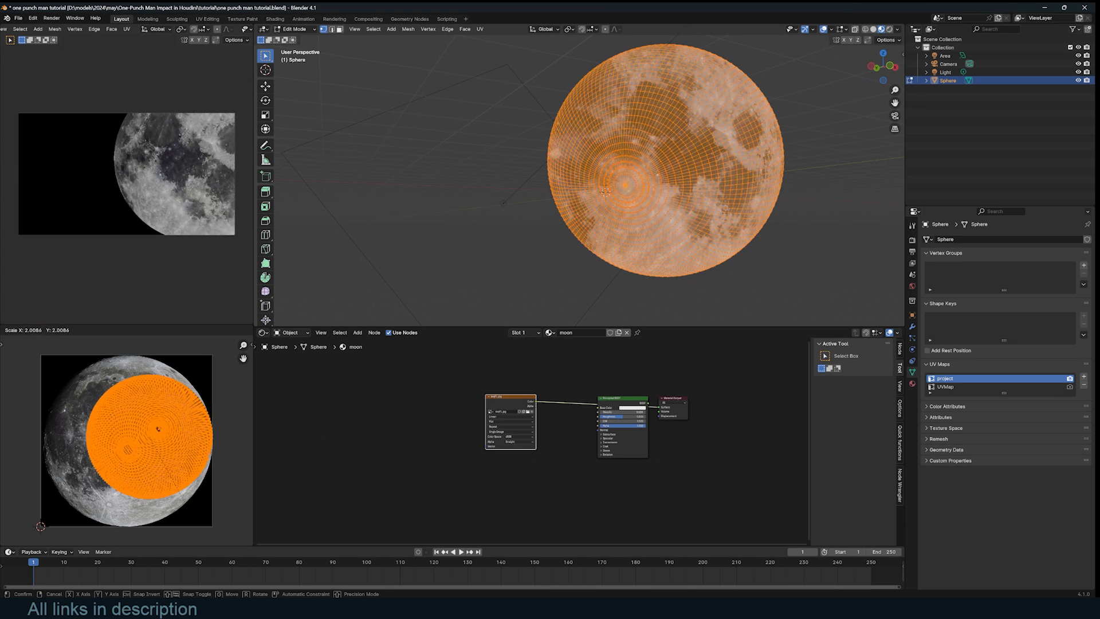
left_click(180, 480)
key("g")
left_click(163, 485)
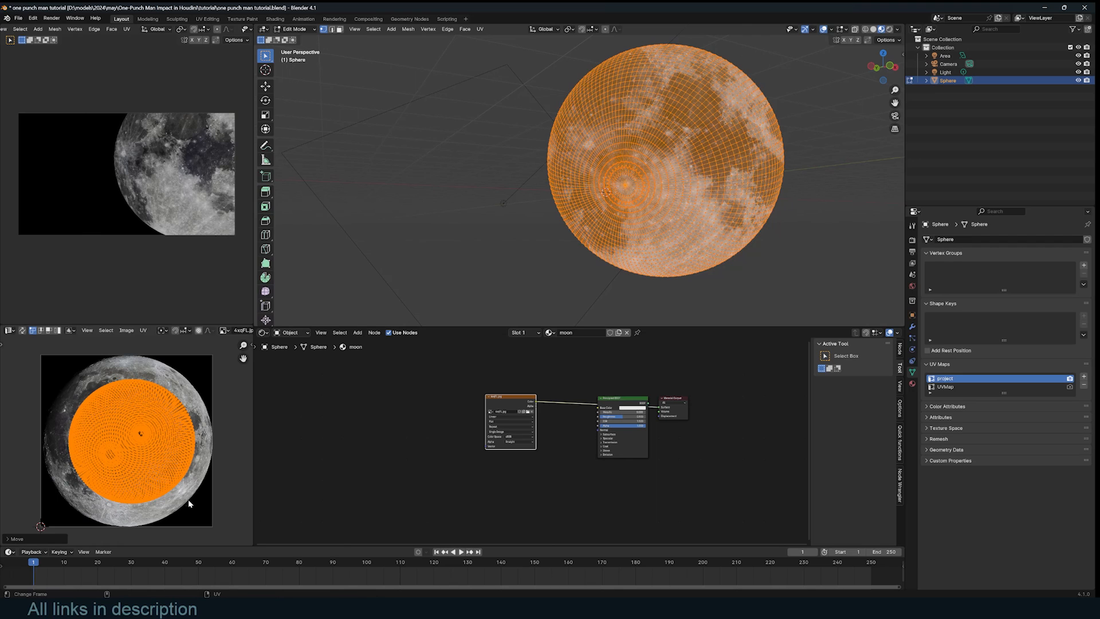
key("s")
left_click(198, 513)
key("Tab")
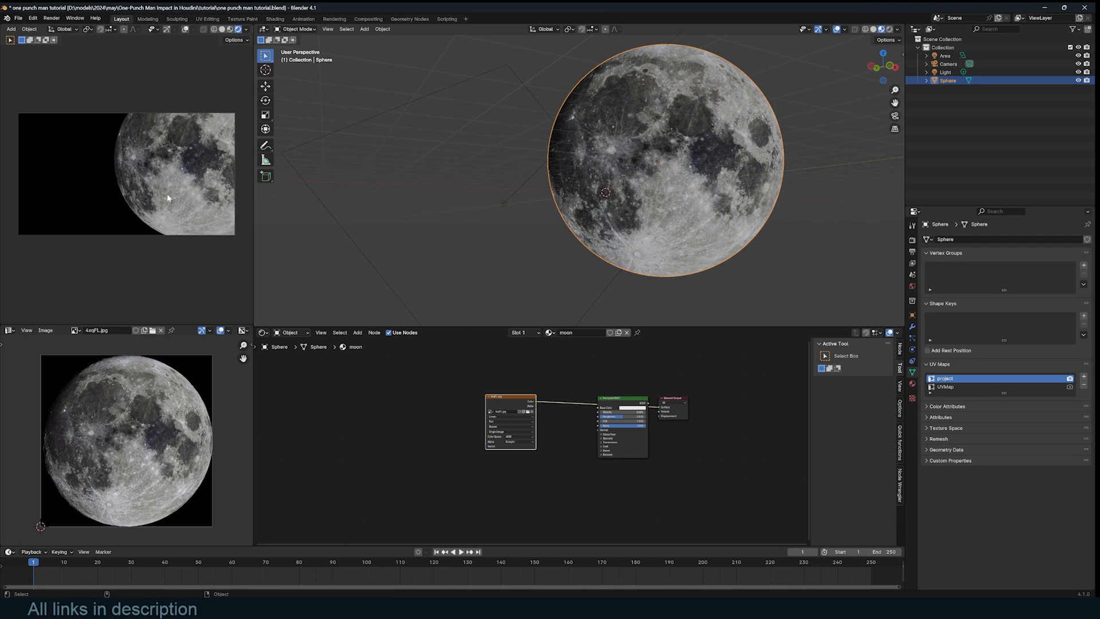
- Add a UV Map node using UVMap and link it to the poles-moon texture's Vector
scroll(544, 483, "up", 2)
scroll(777, 200, "up", 6)
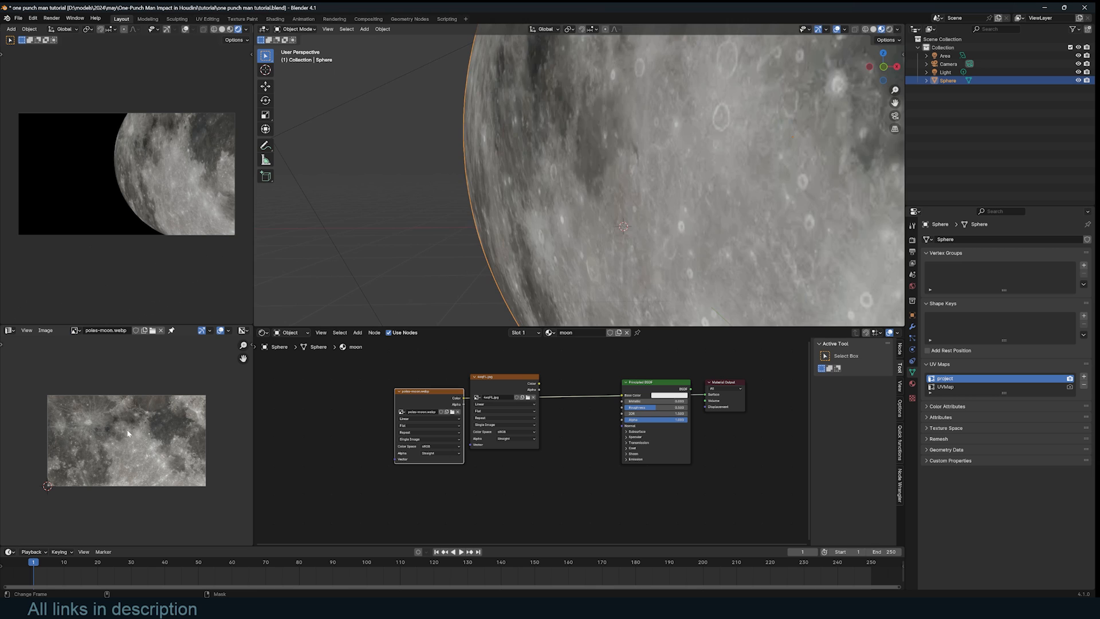
scroll(642, 247, "down", 5)
middle_click_drag(644, 245, 687, 295)
middle_click_drag(659, 108, 746, 79)
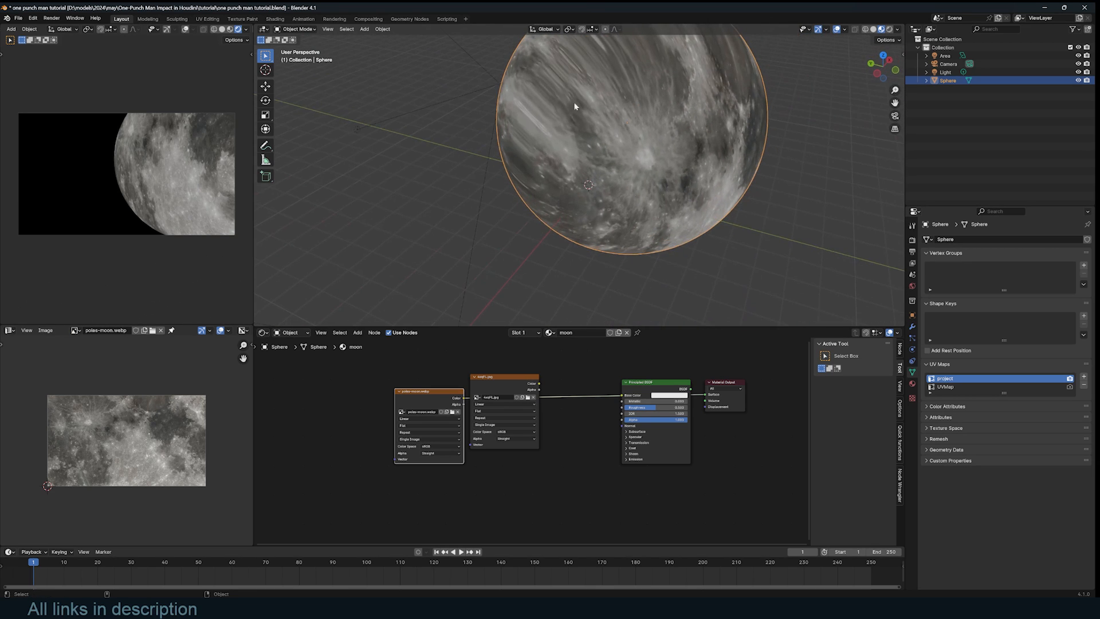
middle_click_drag(321, 424, 483, 424)
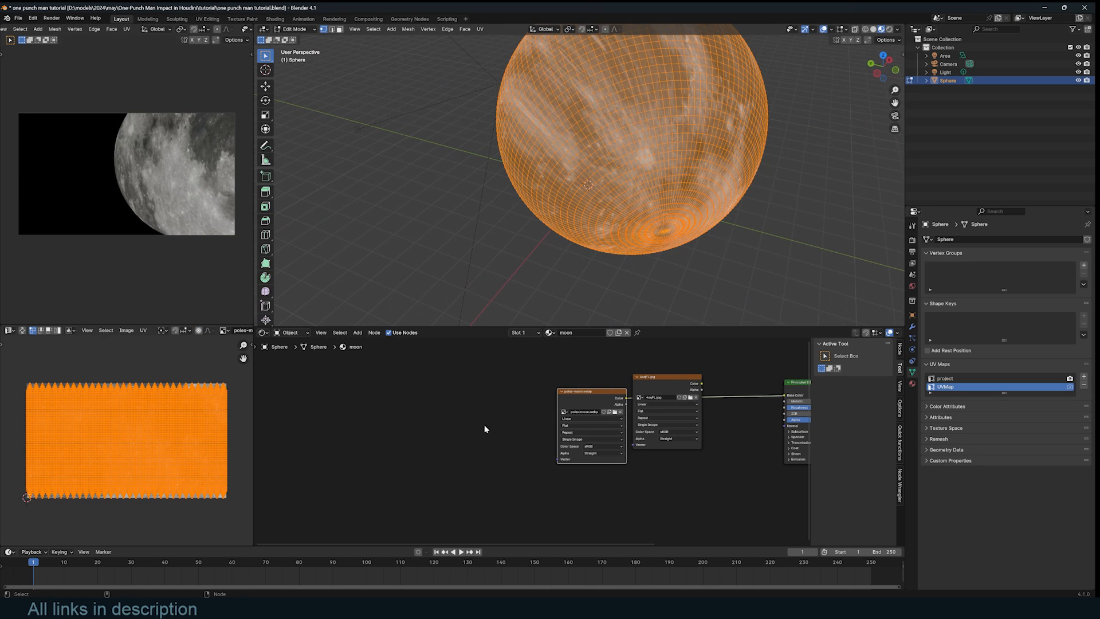
key("shift+a")
type("uv")
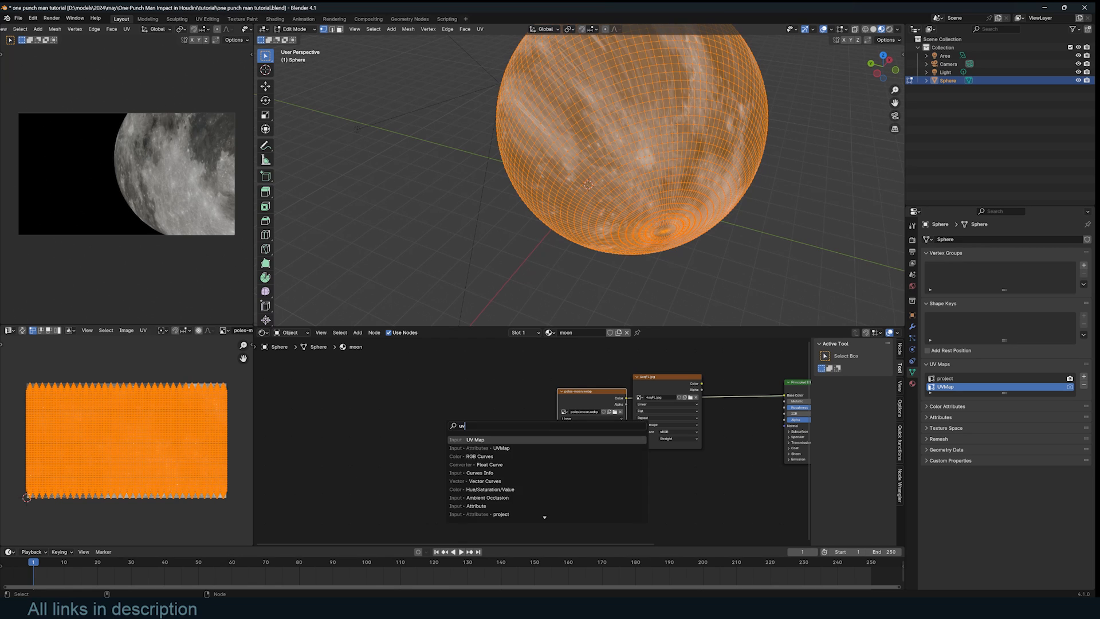
key("Return")
left_click(415, 426)
left_click(439, 449)
left_click_drag(456, 436, 558, 459)
middle_click_drag(585, 461, 485, 461)
- Re-project all the sphere's UVs with Sphere Projection
key("Tab")
key("KP_0")
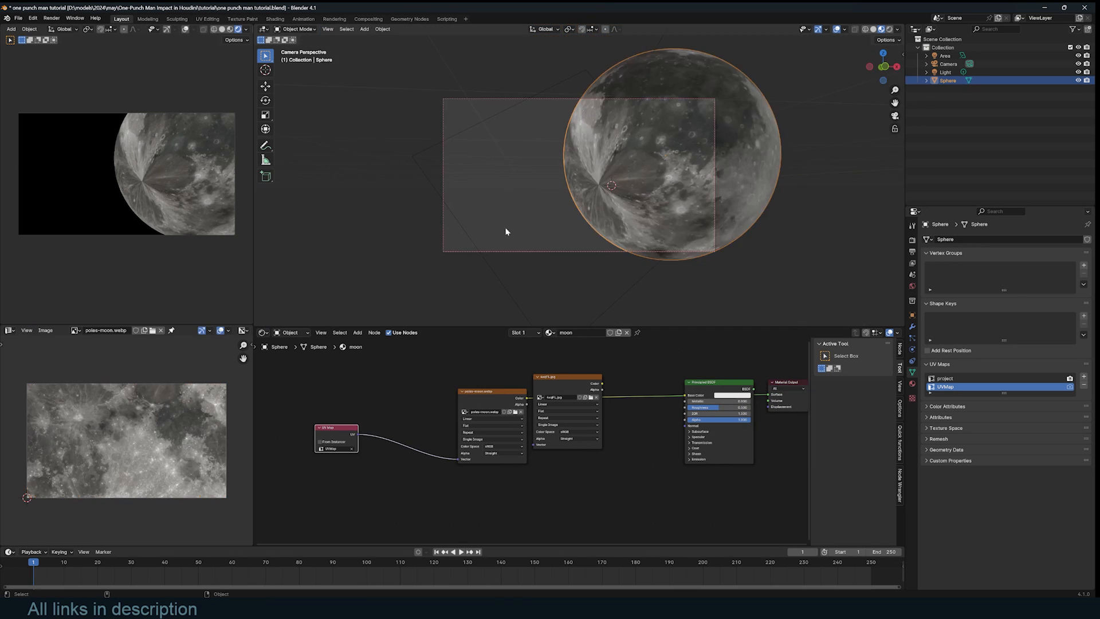
scroll(634, 183, "up", 3)
scroll(619, 202, "down", 3)
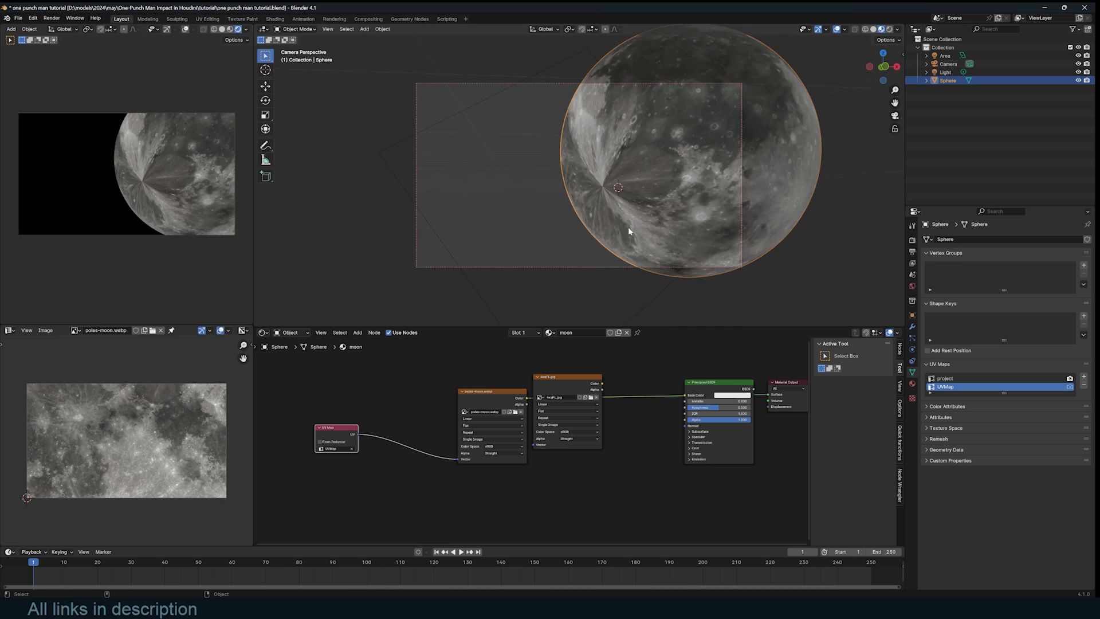
key("Tab")
key("u")
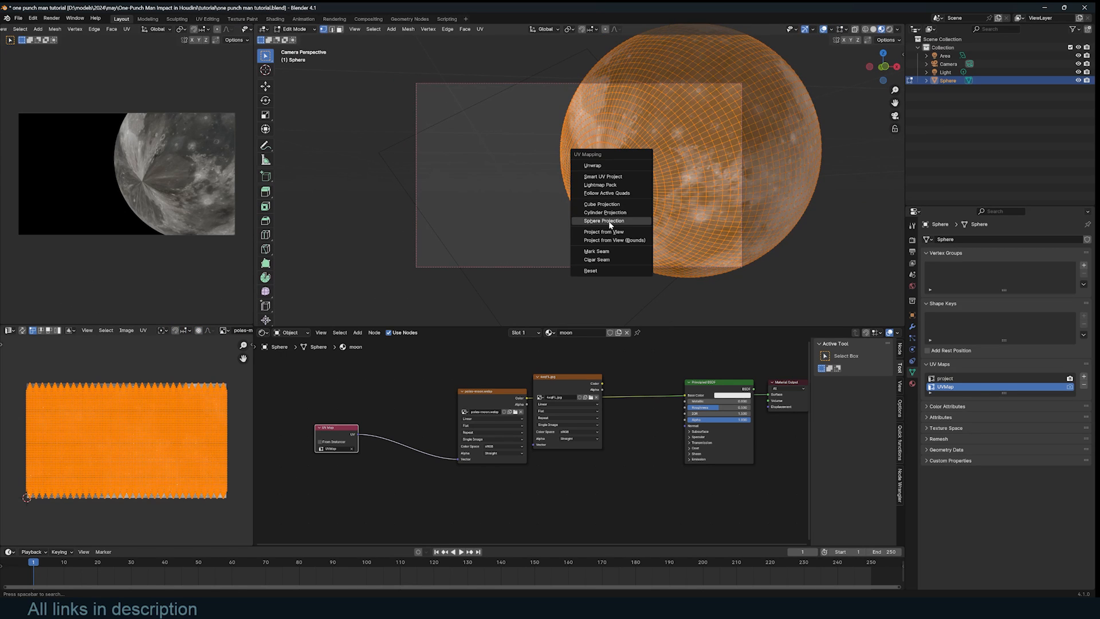
left_click(605, 221)
- Scale the UVs uniformly by about 1.44, then stretch them along X
key("s")
right_click(198, 436)
key("Tab")
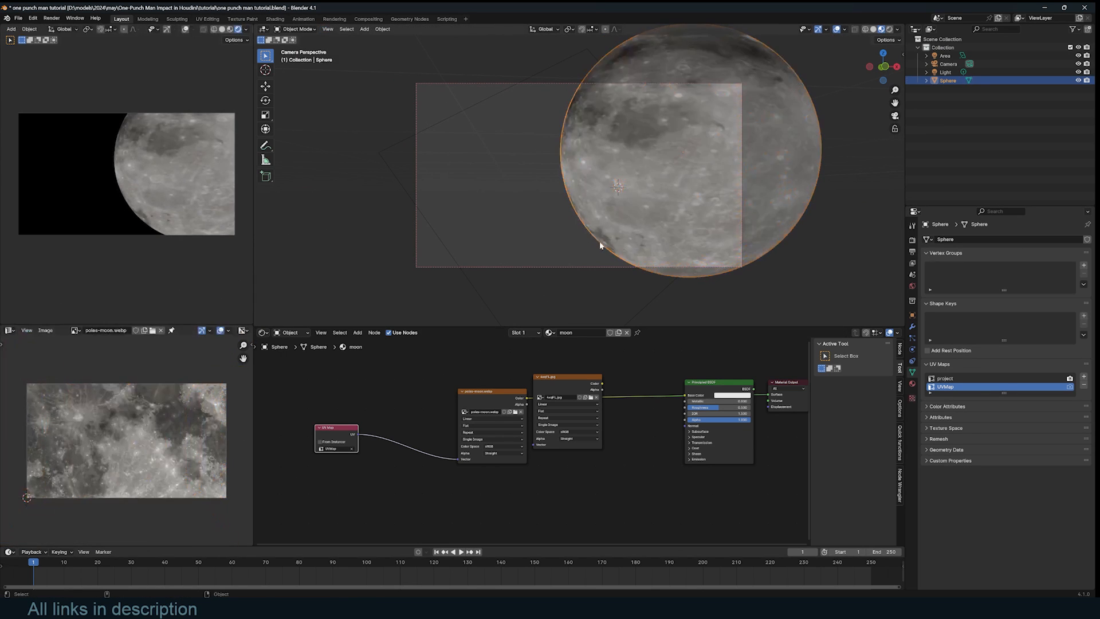
key("Tab")
key("s")
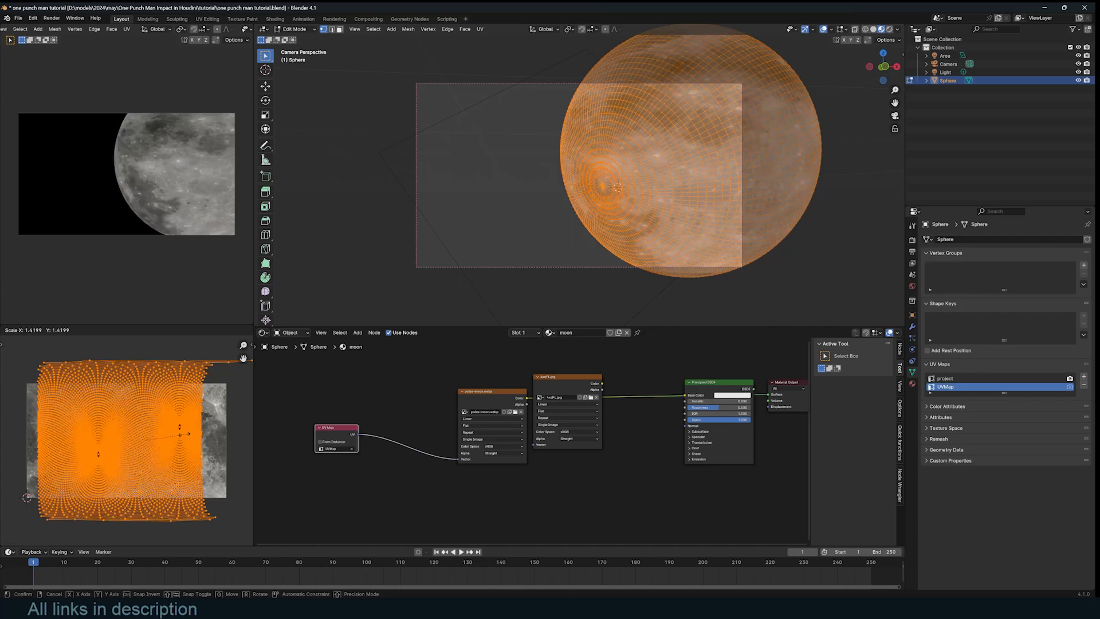
left_click(183, 434)
key("s")
key("x")
left_click(197, 434)
key("Tab")
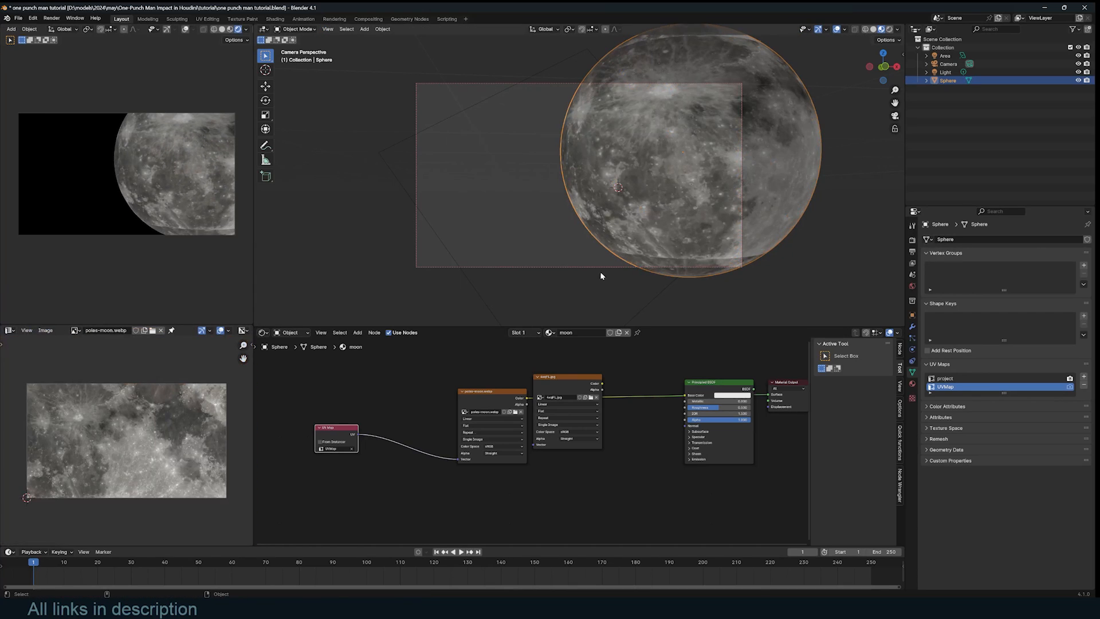
- Mix the two moon image textures and connect the result to Base Color
left_click_drag(494, 397, 559, 470)
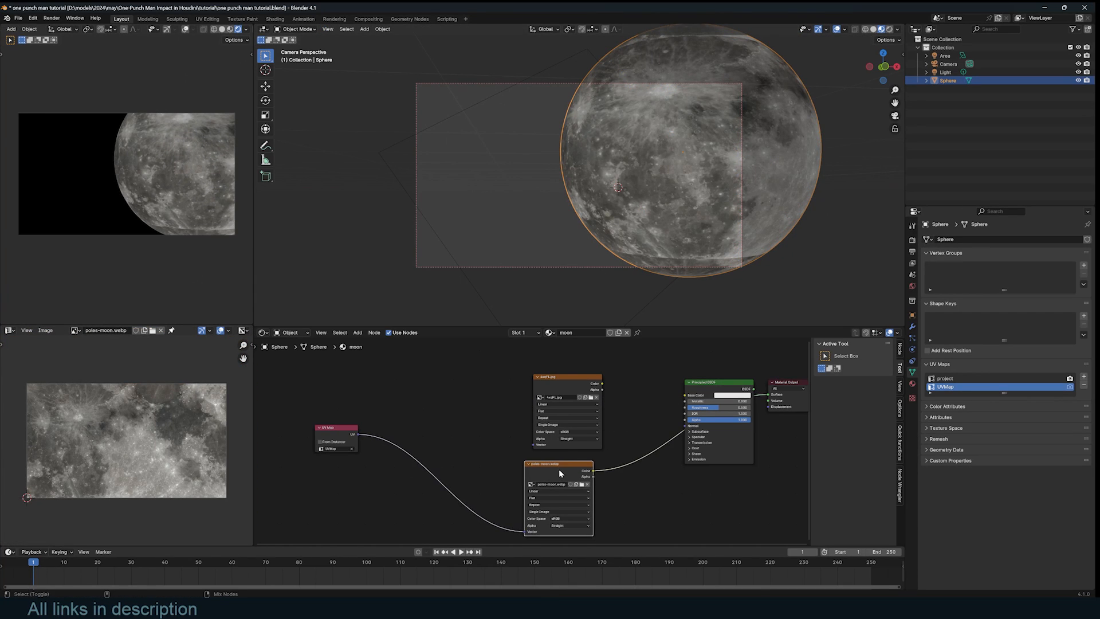
right_click_drag(559, 470, 581, 375, "ctrl+shift")
left_click_drag(631, 359, 526, 499)
mouse_move(644, 448)
left_mouse_down()
mouse_move(628, 448)
mouse_move(652, 448)
mouse_move(637, 448)
left_mouse_up()
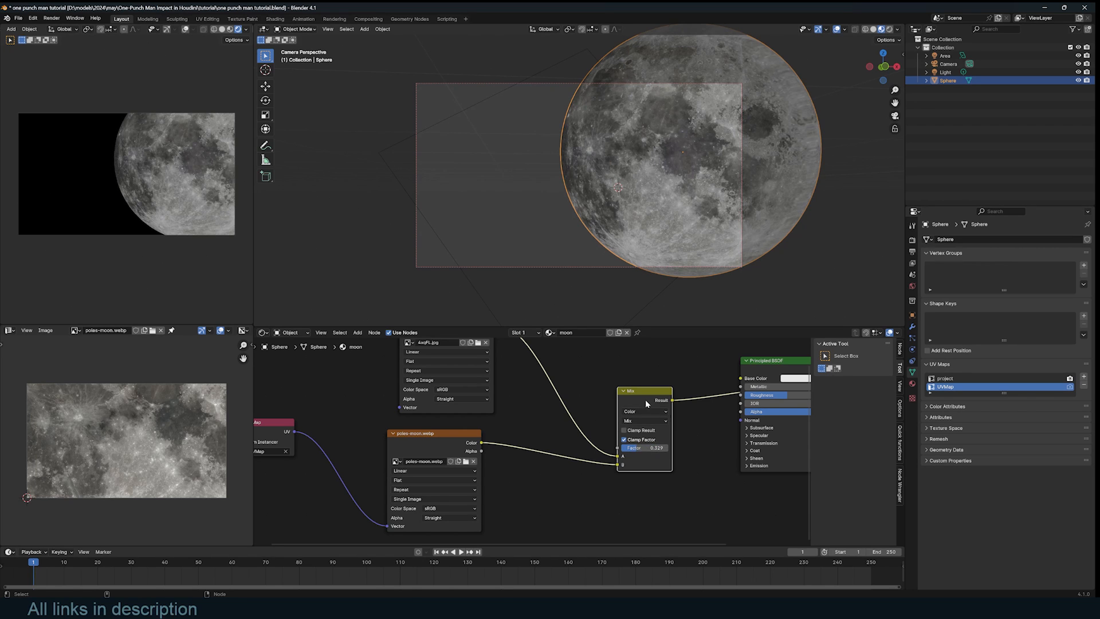
left_click_drag(645, 400, 579, 361)
middle_click_drag(623, 382, 567, 387)
left_click_drag(551, 366, 685, 383)
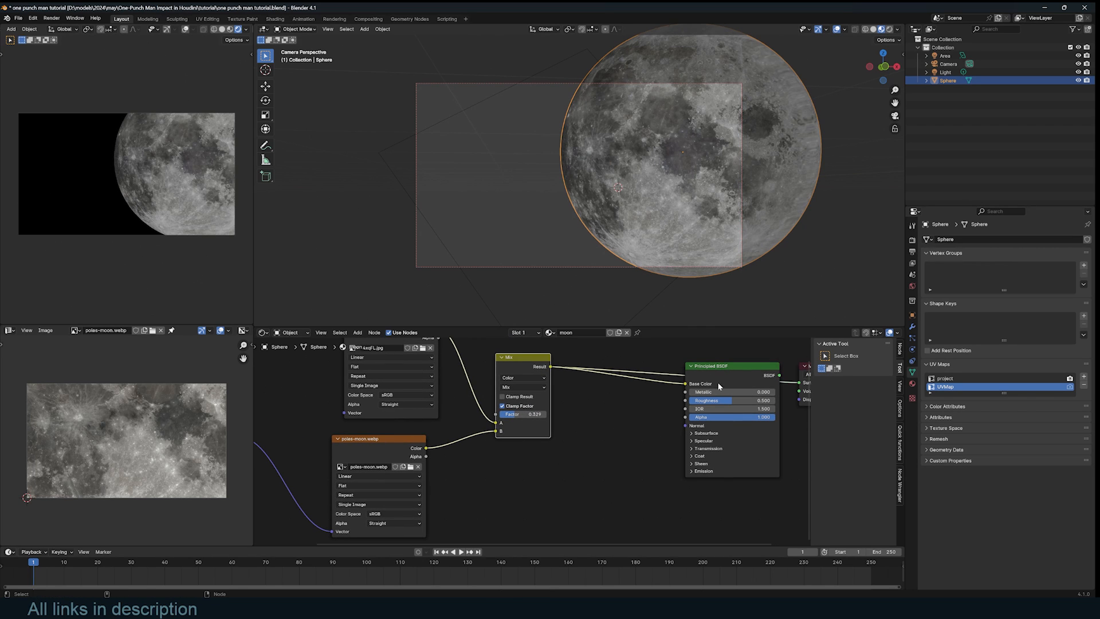
- Add a Bump node to the moon material and frame the camera view
scroll(629, 171, "up", 5)
scroll(550, 395, "down", 2)
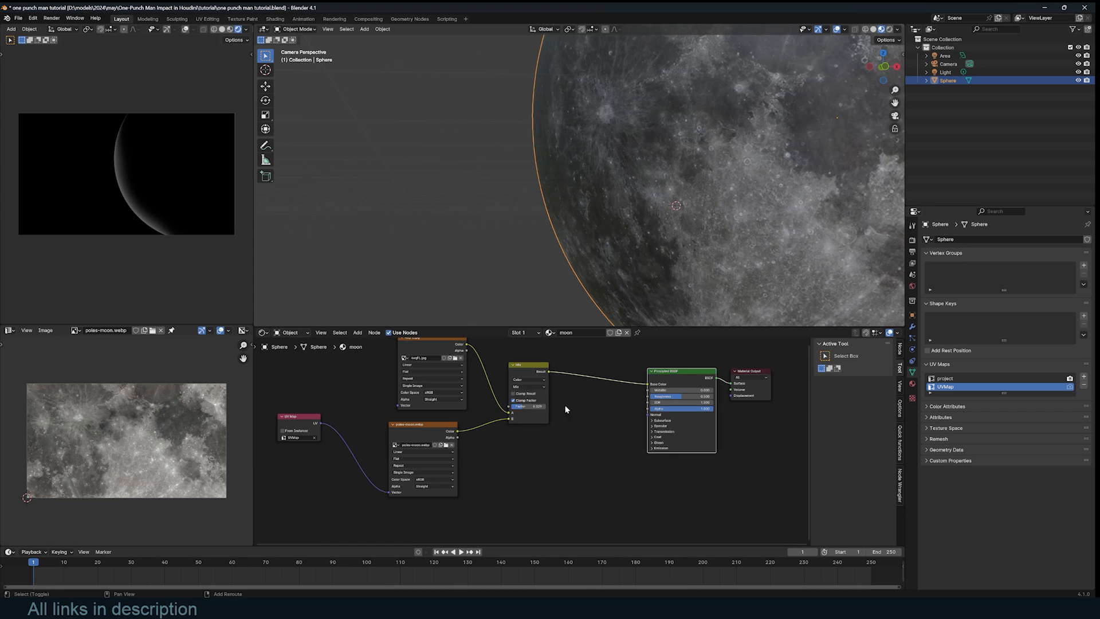
key("shift+a")
type("bum")
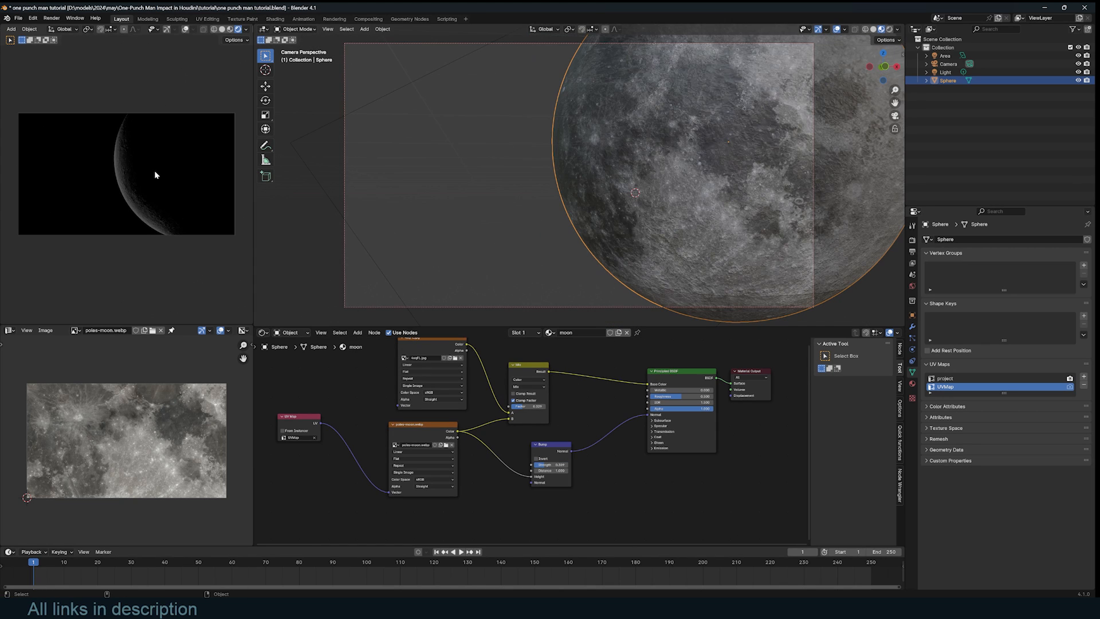
scroll(170, 219, "up", 3)
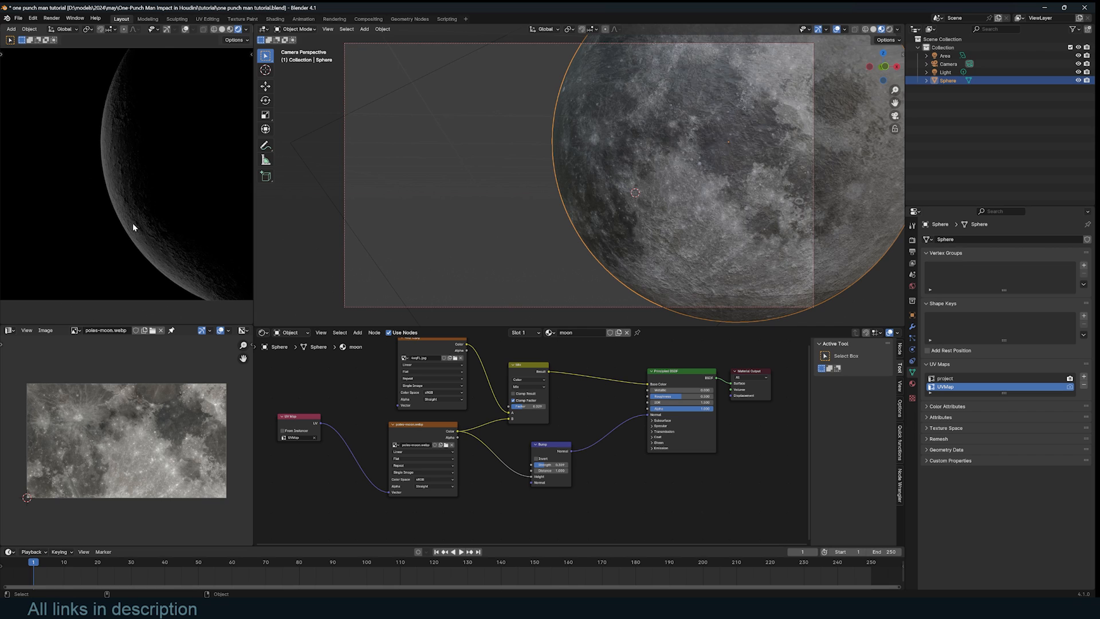
key("Home")
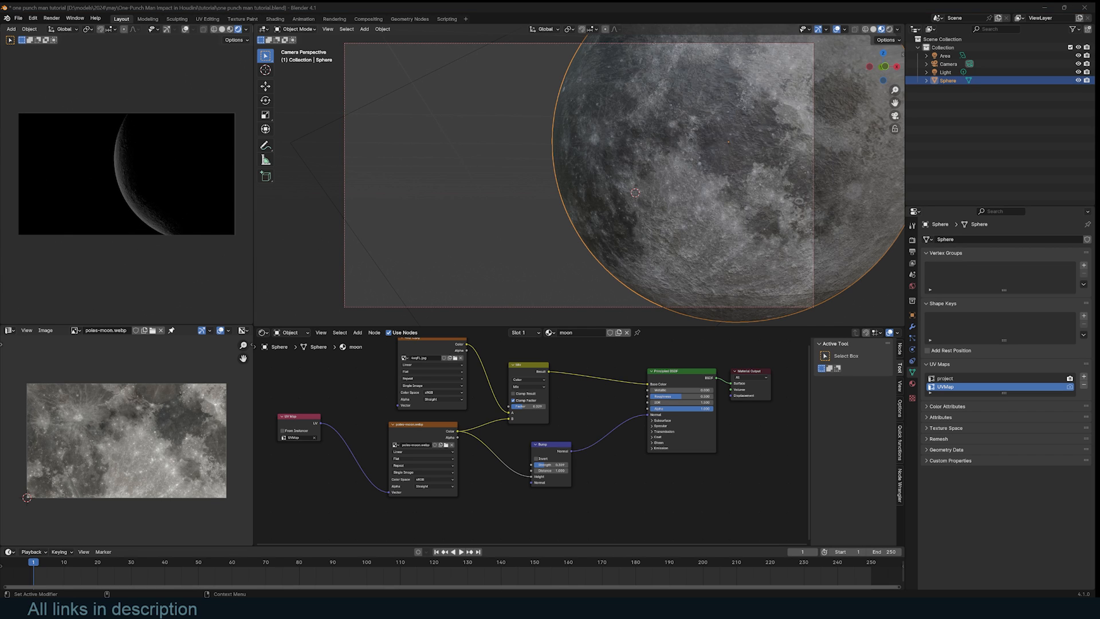
- Add trimmed-chunk.jpg as an image texture and feed it UV Map coordinates
left_click_drag(360, 508, 331, 475)
middle_click_drag(331, 475, 412, 410)
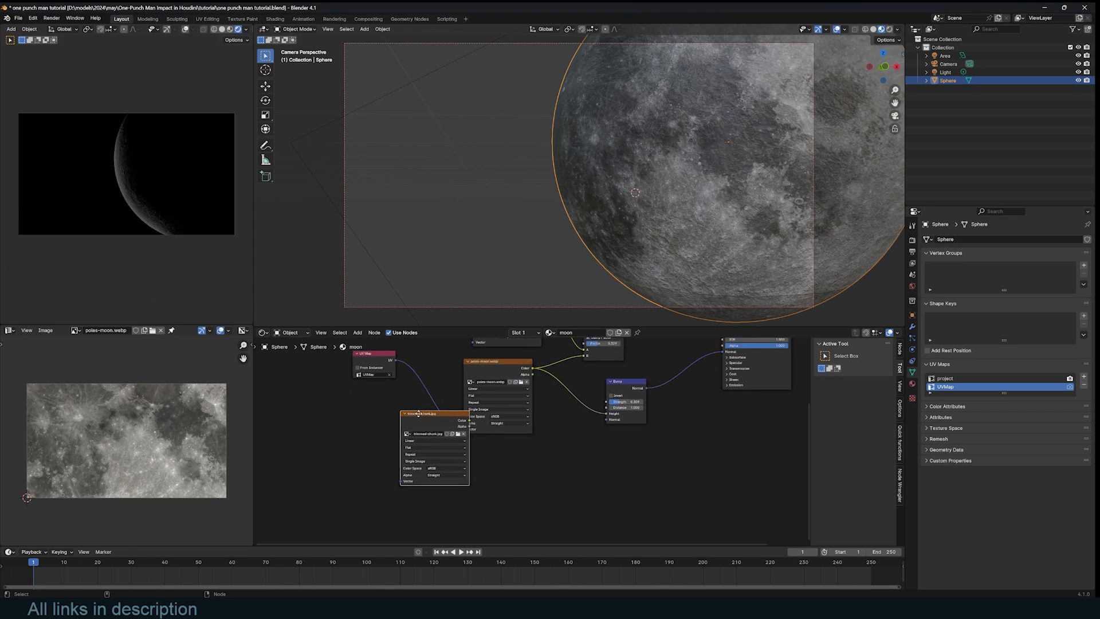
left_click_drag(418, 417, 473, 450)
left_click_drag(401, 358, 459, 508)
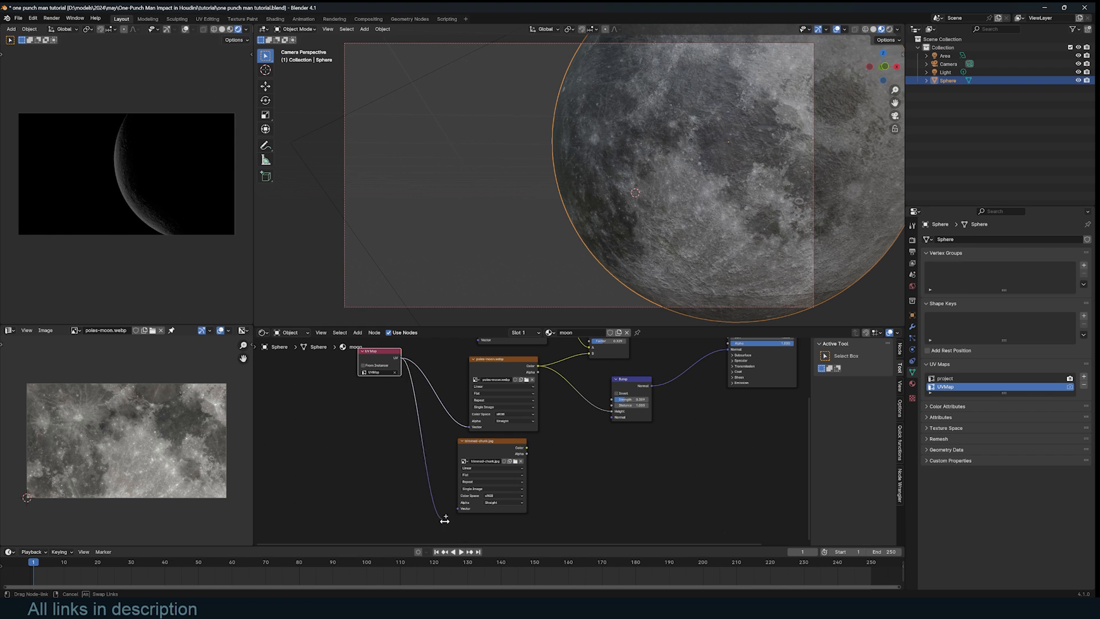
- Insert a Mix node before Bump with trimmed-chunk in B and Factor 0.767
key("shift+a")
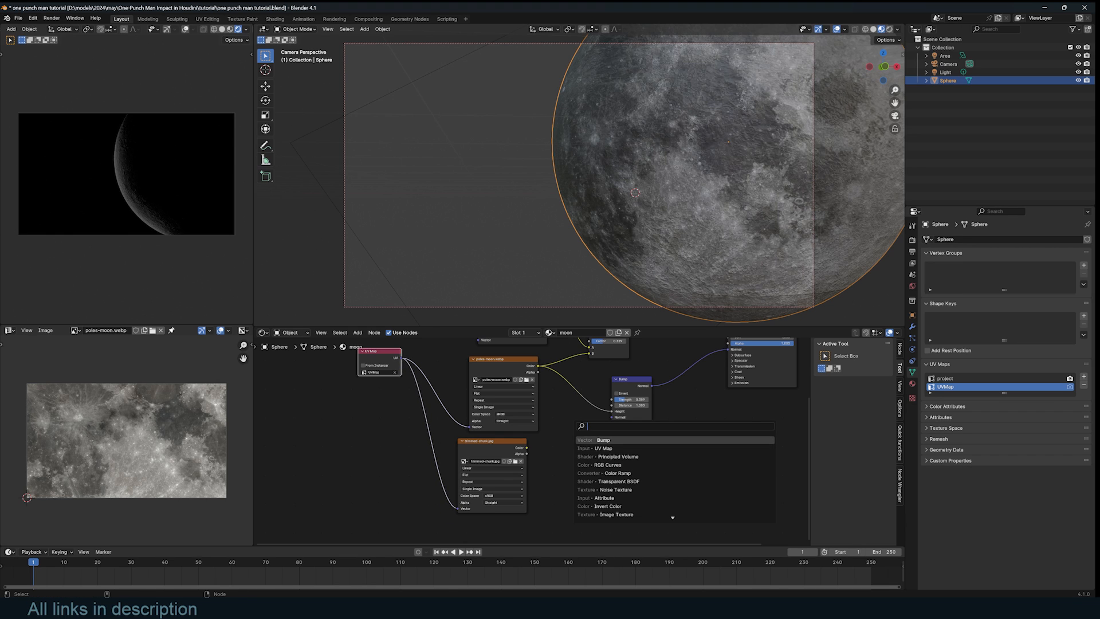
type("mix")
key("Return")
left_click(573, 400)
left_click_drag(526, 448, 566, 451)
middle_click_drag(591, 452, 587, 473)
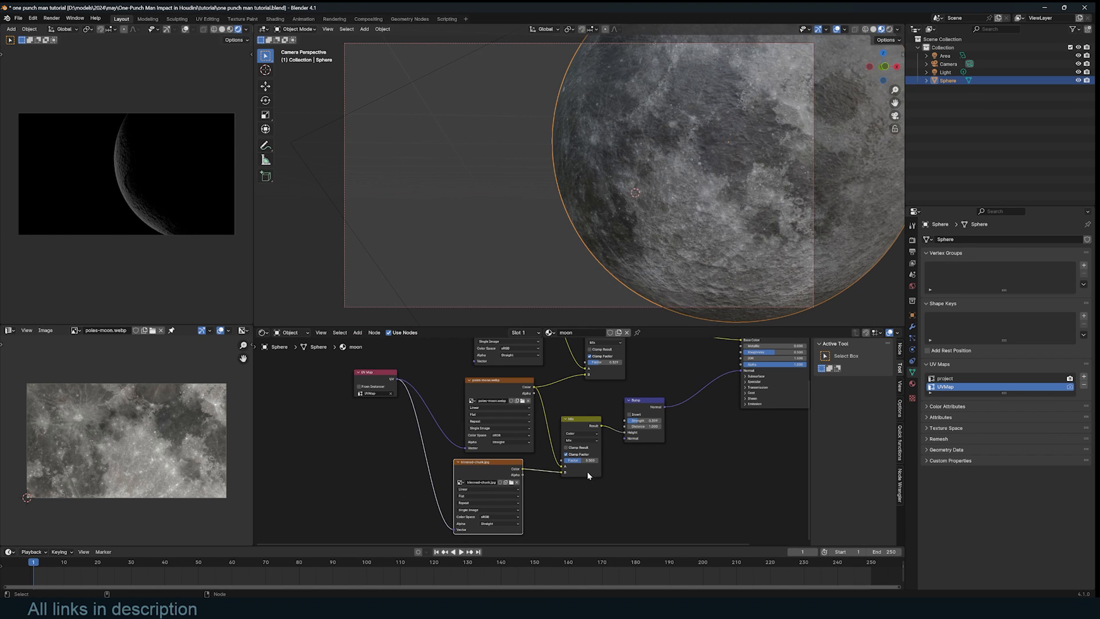
mouse_move(581, 461)
left_mouse_down()
mouse_move(597, 461)
mouse_move(574, 460)
left_mouse_up()
- Duplicate the area light from the top view
key("KP_7")
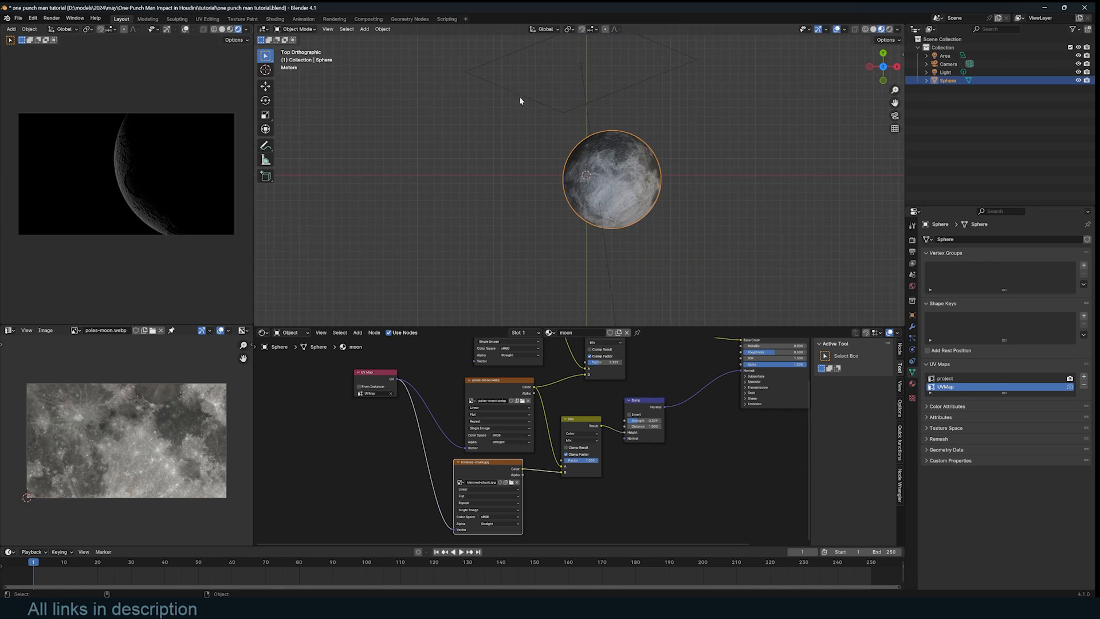
left_click(586, 114)
key("shift+d")
- Place the duplicated light to the right and trackball-rotate it toward the moon
left_click(797, 192)
key("r")
left_click(752, 266)
key("r")
key("r")
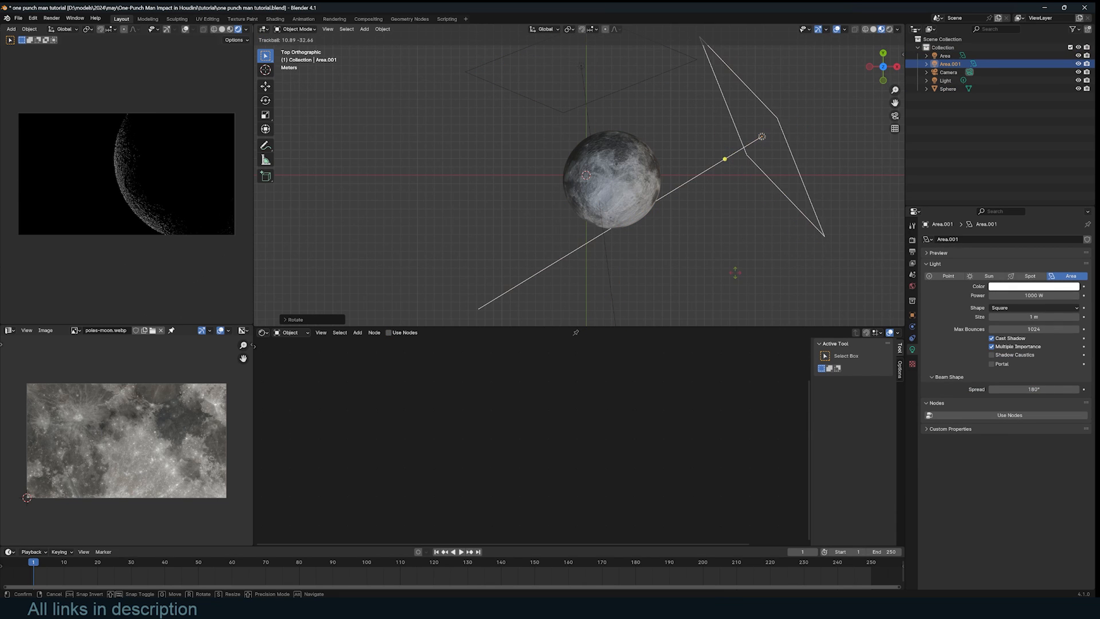
left_click(735, 276)
- Duplicate the Moon sphere
scroll(734, 272, "down", 3)
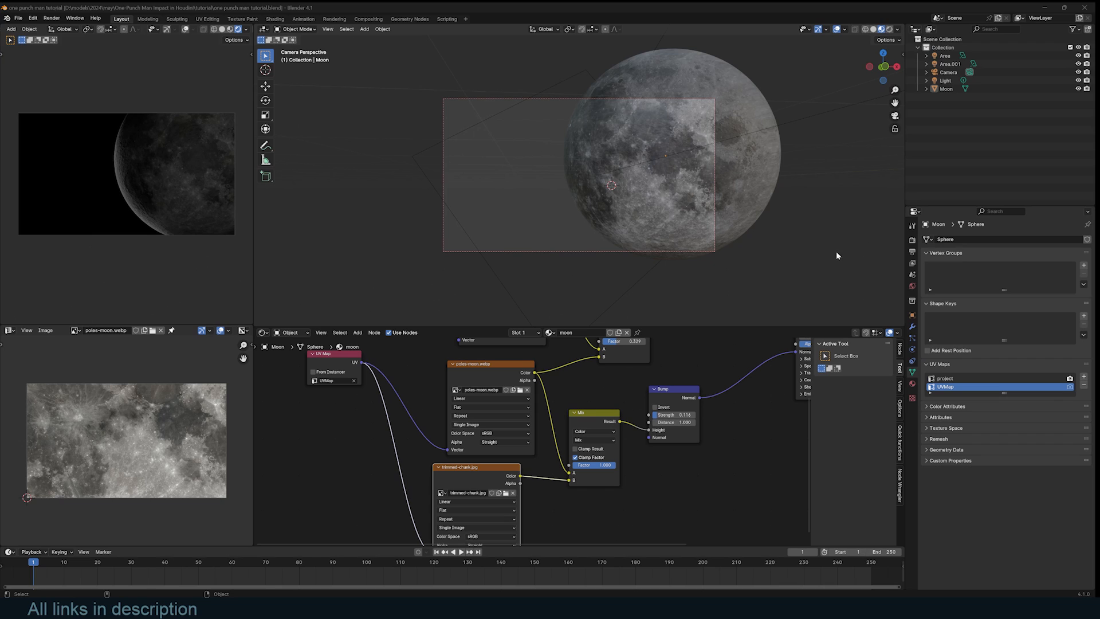
left_click(762, 196)
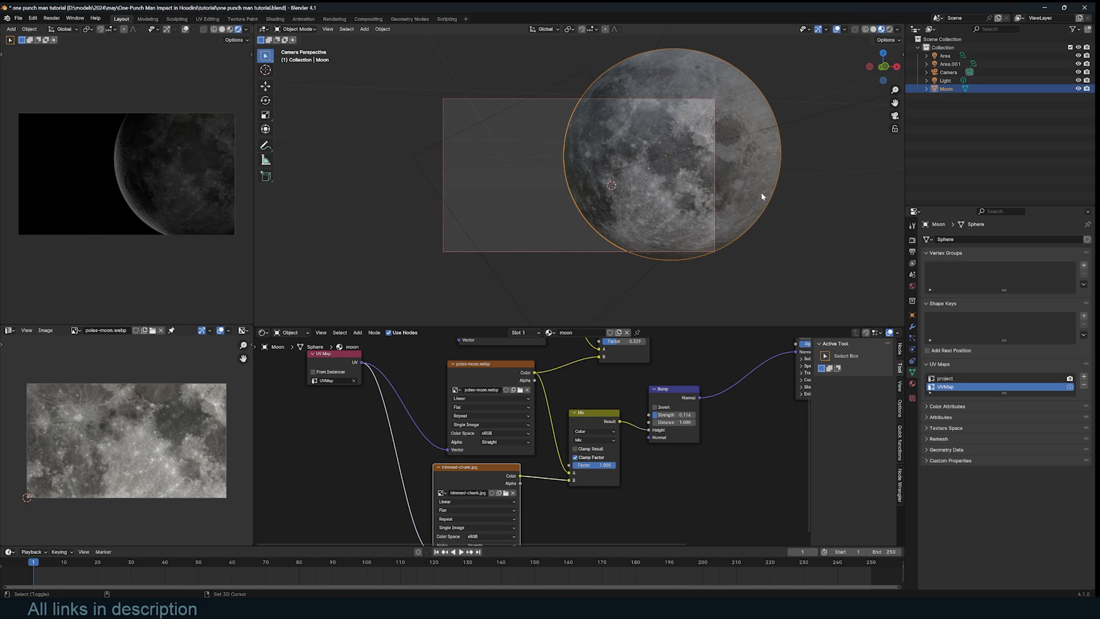
key("shift+d")
- Scale the moon copy slightly larger and rename it 'atmosphere'
key("s")
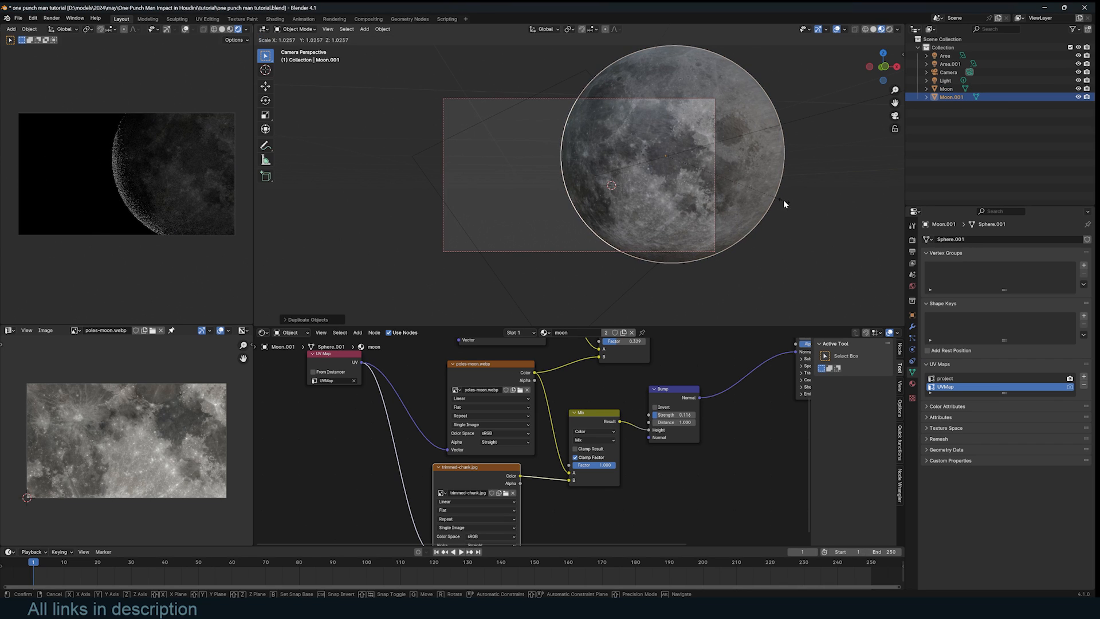
left_click(784, 201)
double_click(950, 98)
type("atmos")
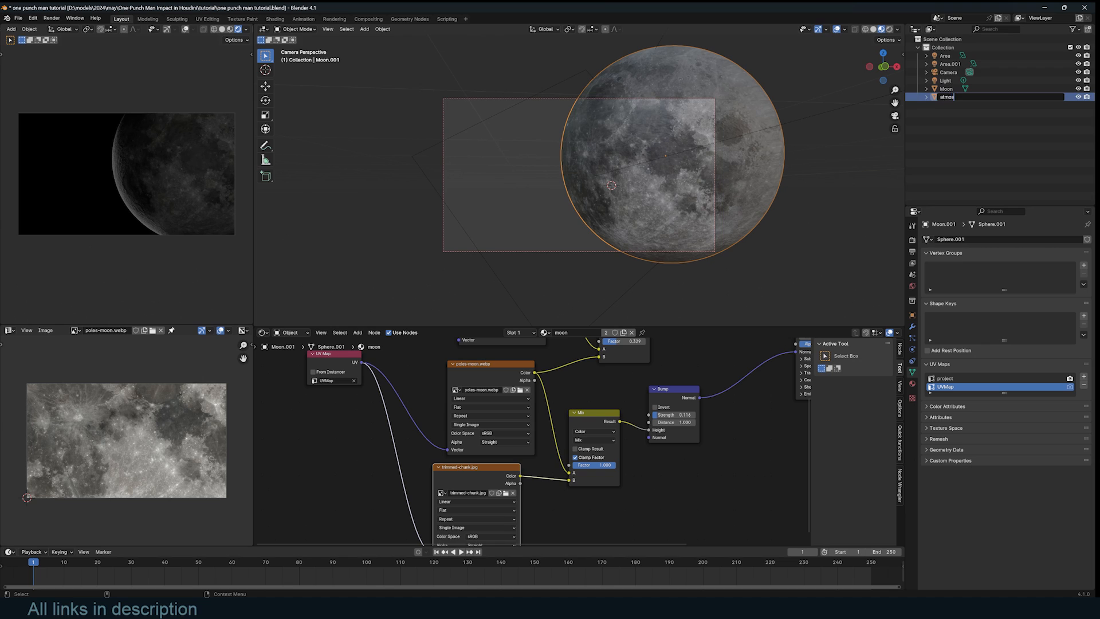
type("phere")
key("Return")
- Replace the copy's moon material with a new material named 'volume'
left_click(631, 332)
left_click(601, 333)
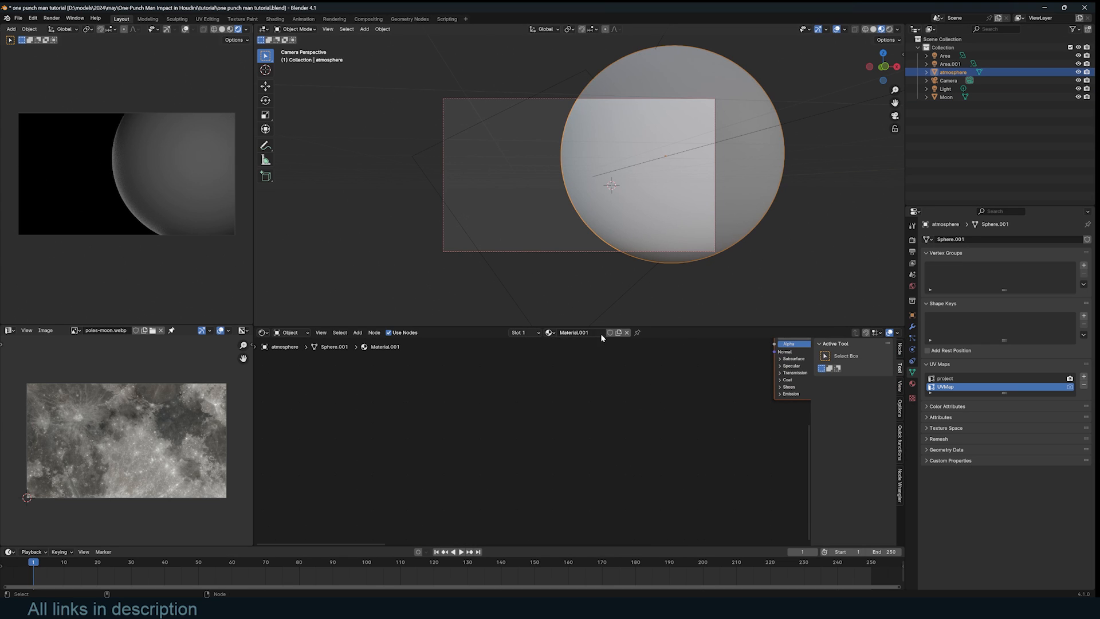
double_click(601, 334)
type("volume")
key("Return")
- Swap Principled BSDF for a Principled Volume with blue colour and density 1.5
key("Home")
left_click(640, 381)
key("x")
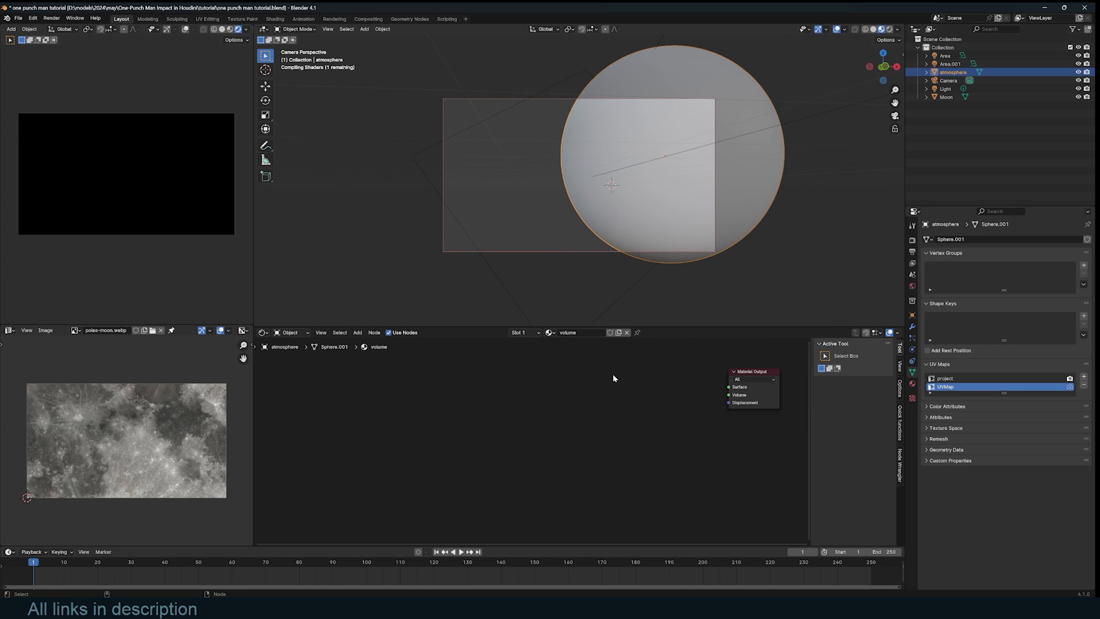
key("shift+a")
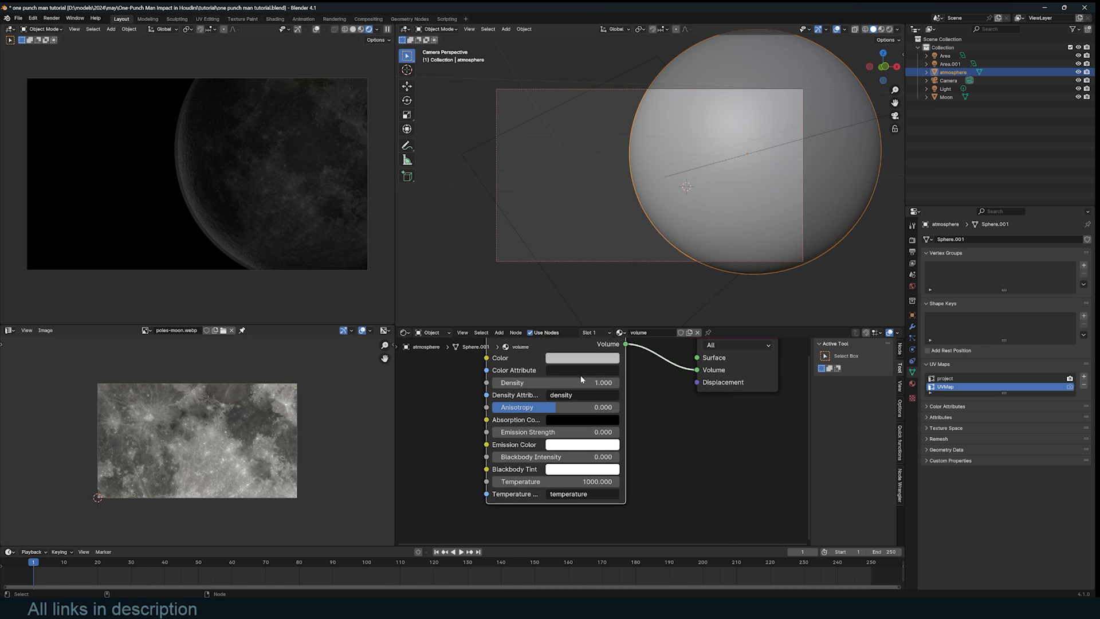
left_click(599, 362)
left_click_drag(605, 225, 611, 210)
mouse_move(593, 382)
left_mouse_down()
mouse_move(615, 382)
mouse_move(602, 382)
left_mouse_up()
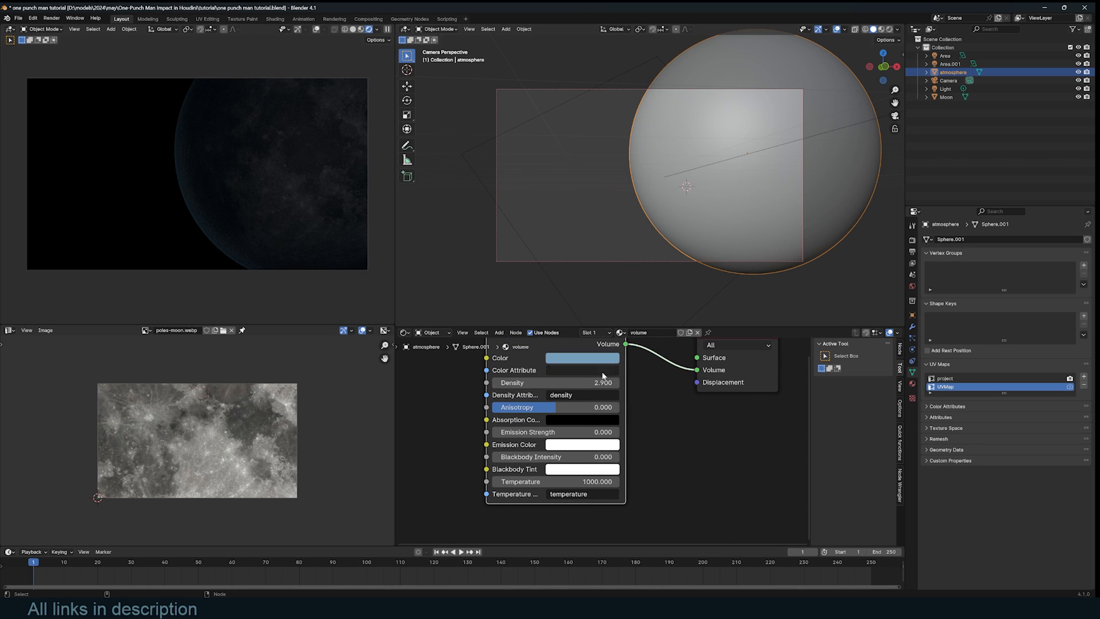
- Adjust the area light's power value, then reselect the atmosphere sphere
scroll(592, 243, "down", 3)
left_click(596, 243)
left_click(1034, 295)
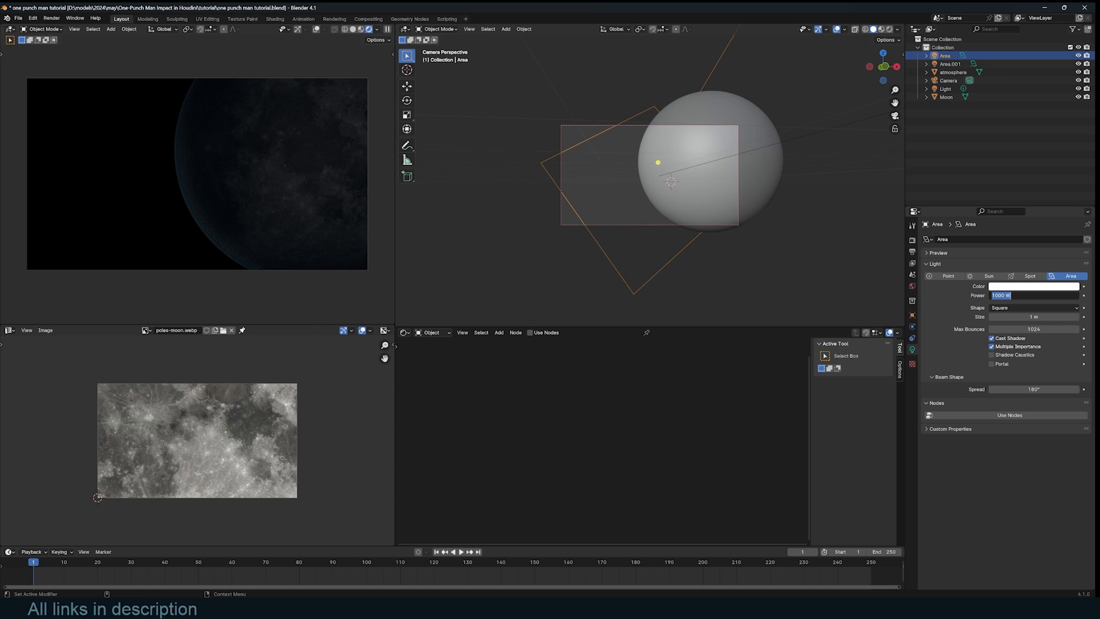
scroll(723, 256, "up", 2)
left_click(723, 255)
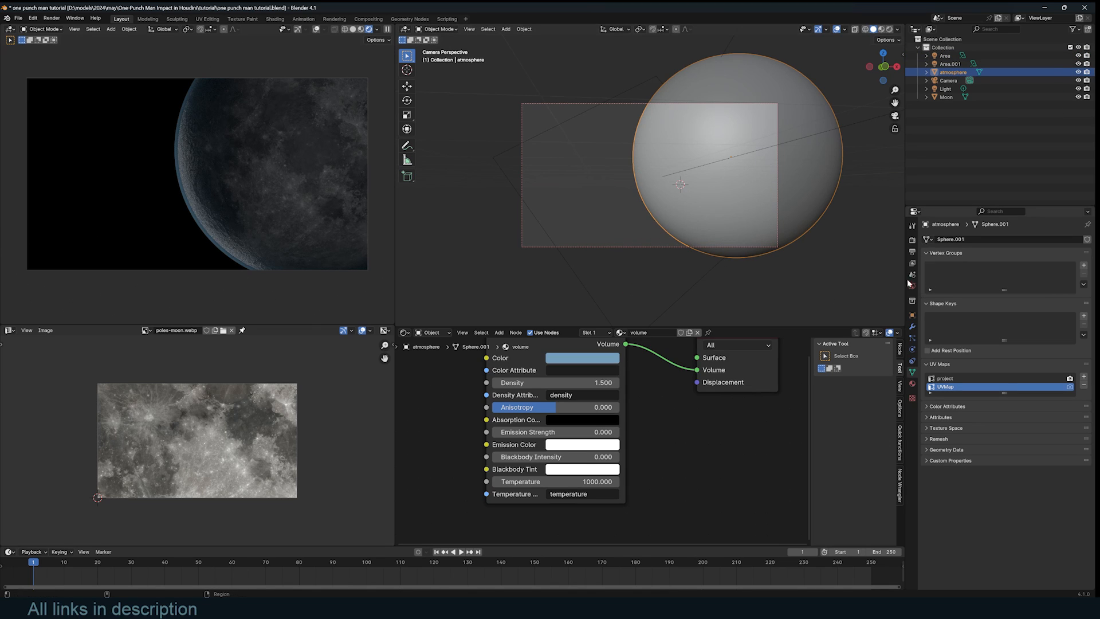
- Set the atmosphere's viewport display to Wireframe
left_click(912, 315)
left_click(948, 445)
left_click(1034, 531)
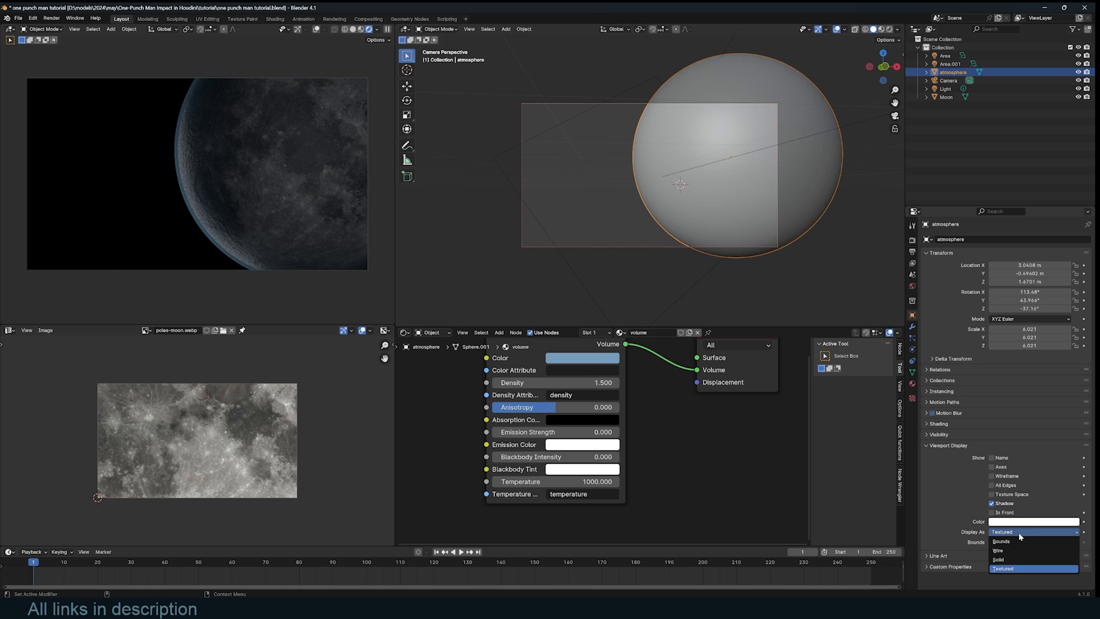
left_click(1008, 542)
scroll(717, 149, "up", 3)
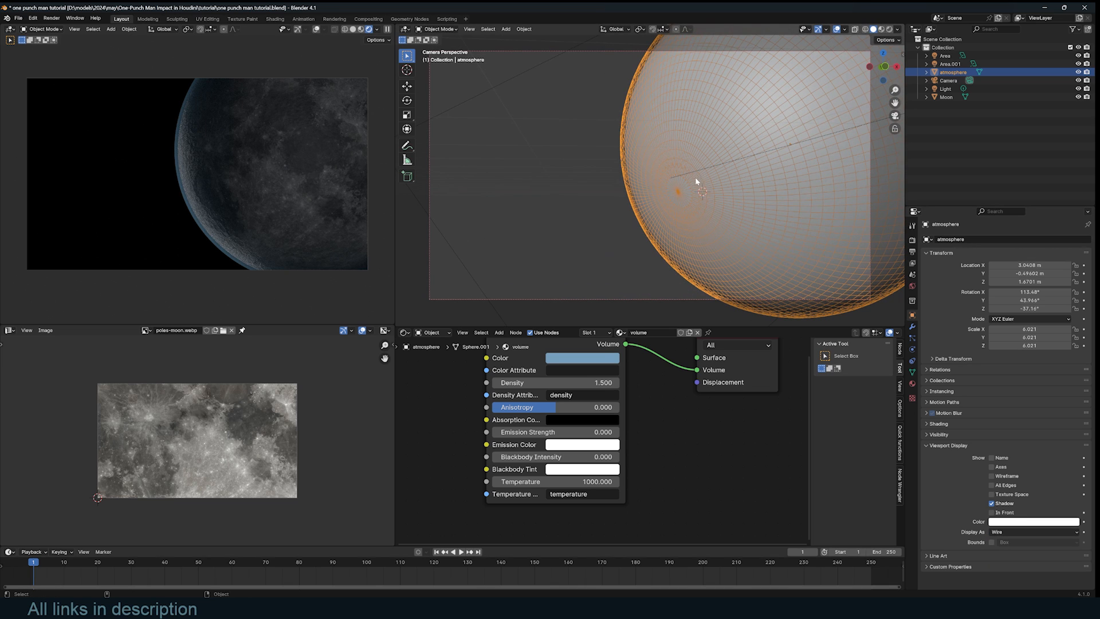
- Move atmosphere into a new 'extras' collection, exclude it, and select the Moon
key("m")
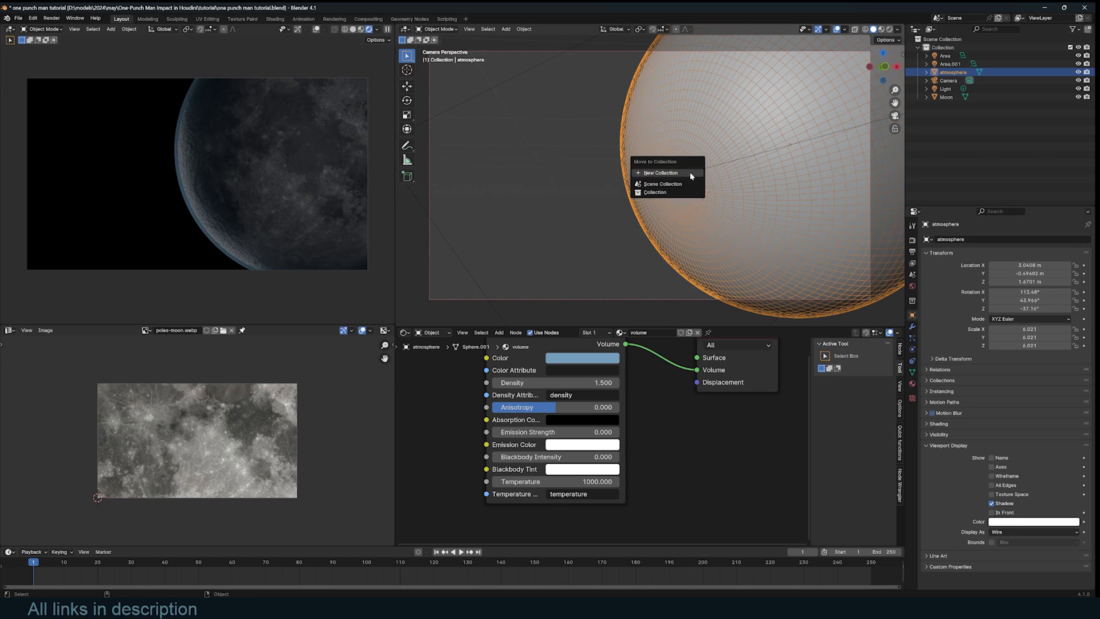
left_click(682, 187)
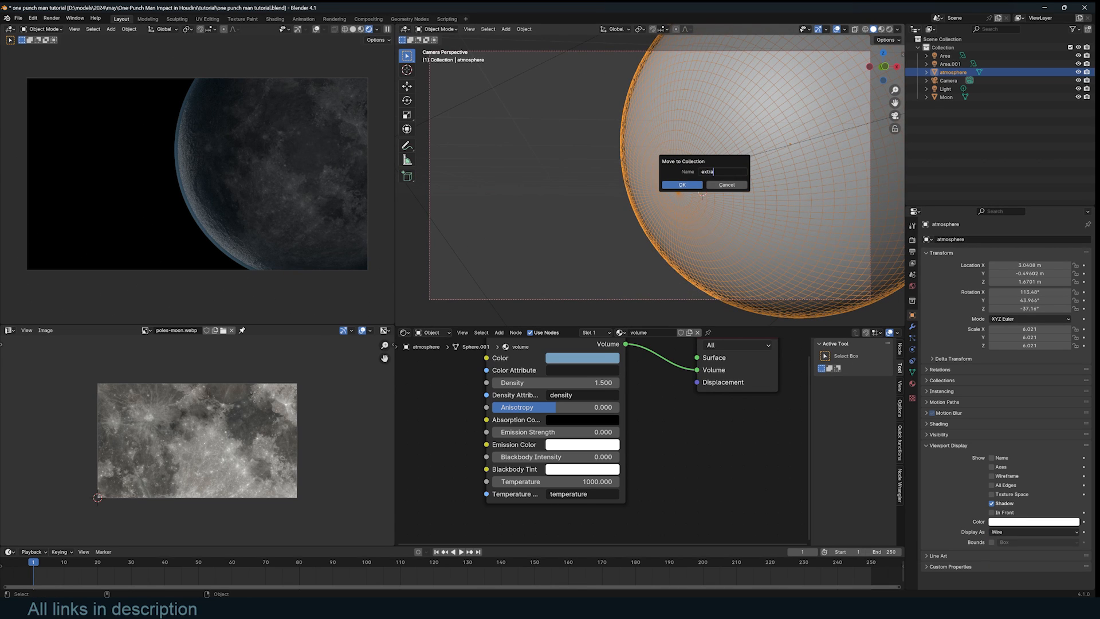
type("s")
key("Return")
left_click(1070, 97)
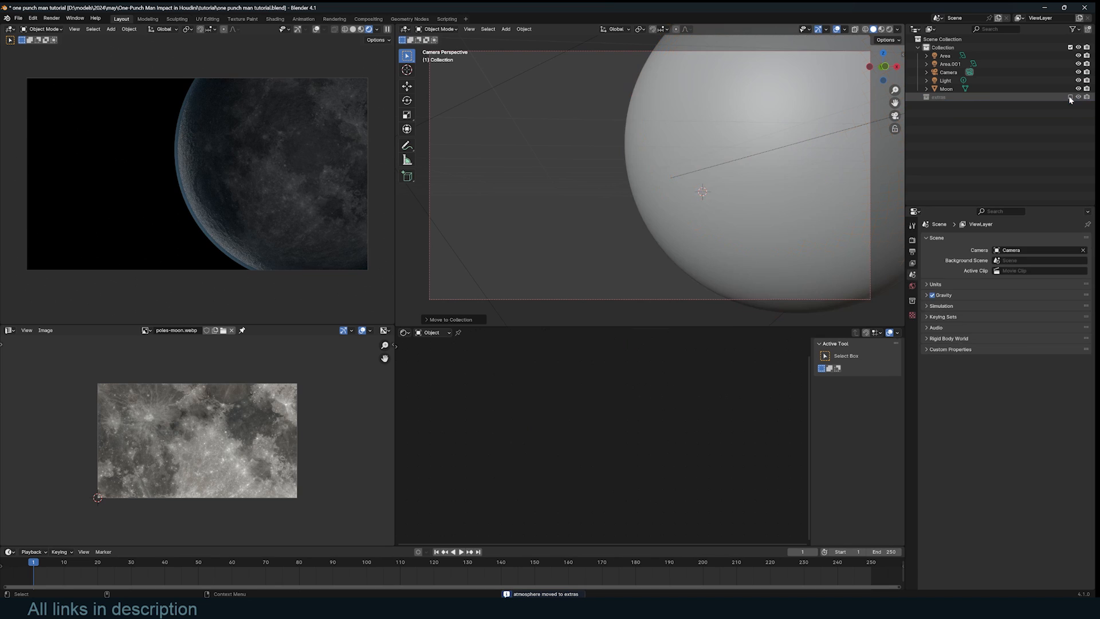
left_click(760, 181)
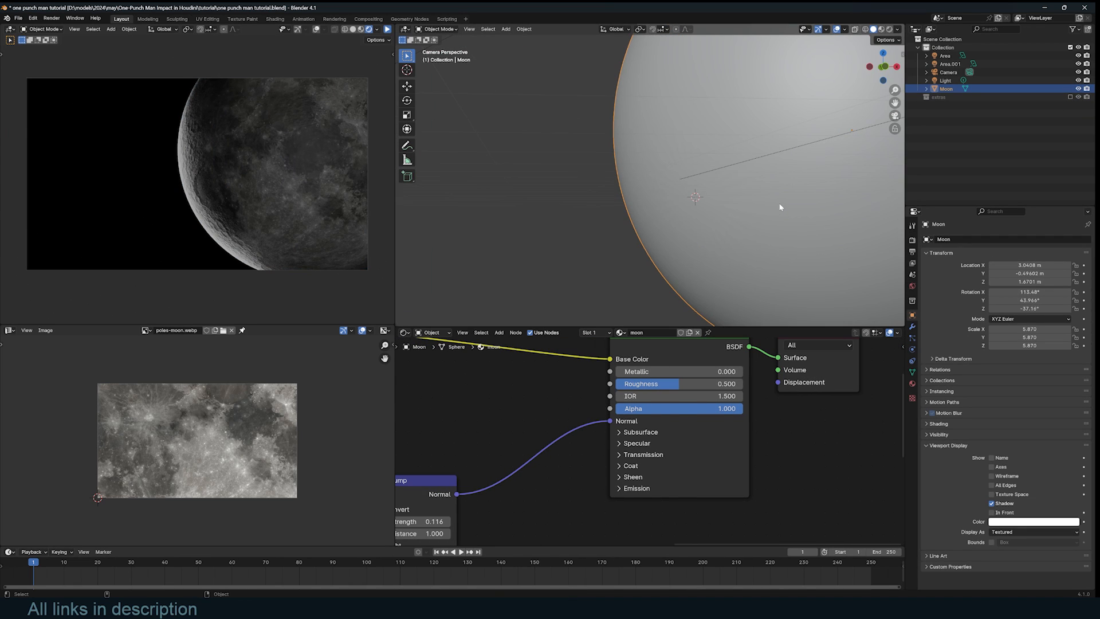
- Add an Explode modifier to the Moon and preview the animation
left_click(912, 329)
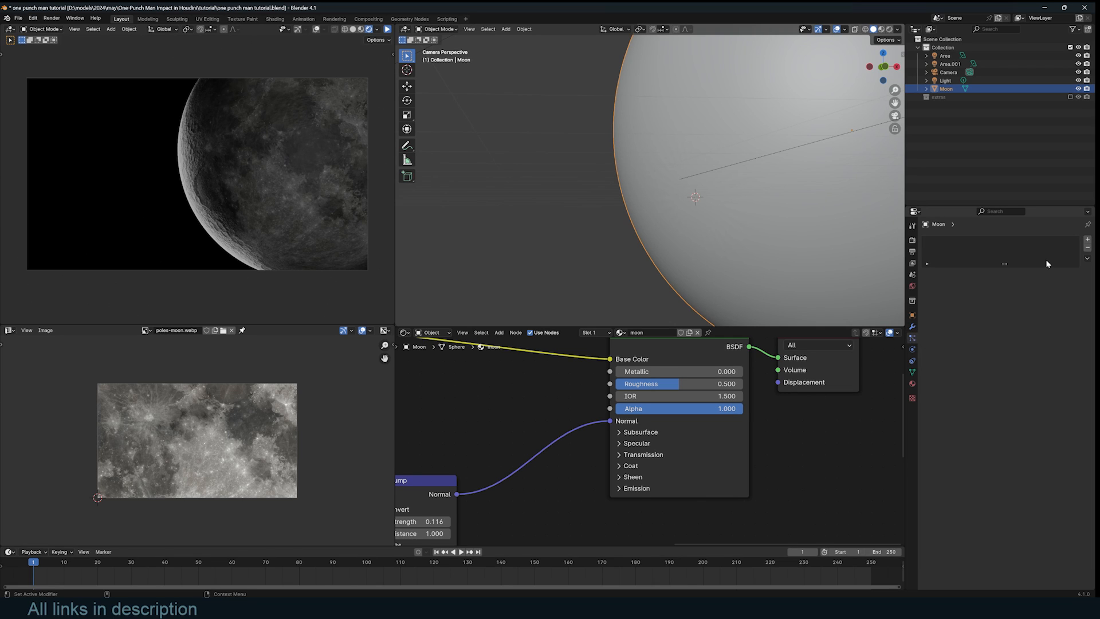
left_click(1088, 239)
type("ex")
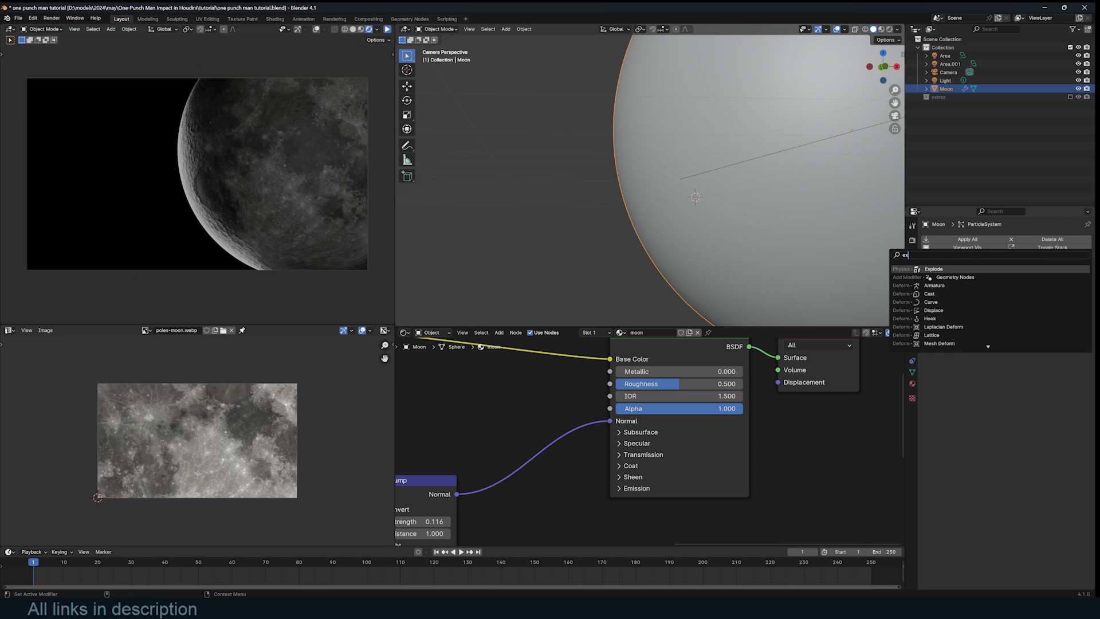
key("Return")
key("space")
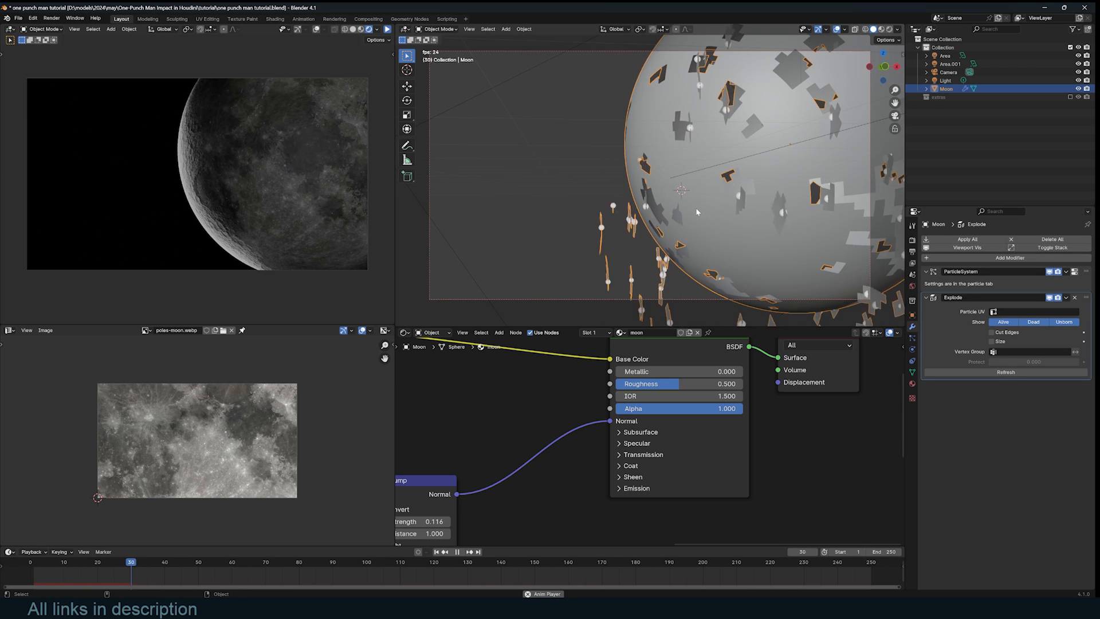
key("Escape")
- Set the Moon's particle physics type to None and preview the playback
left_click(912, 337)
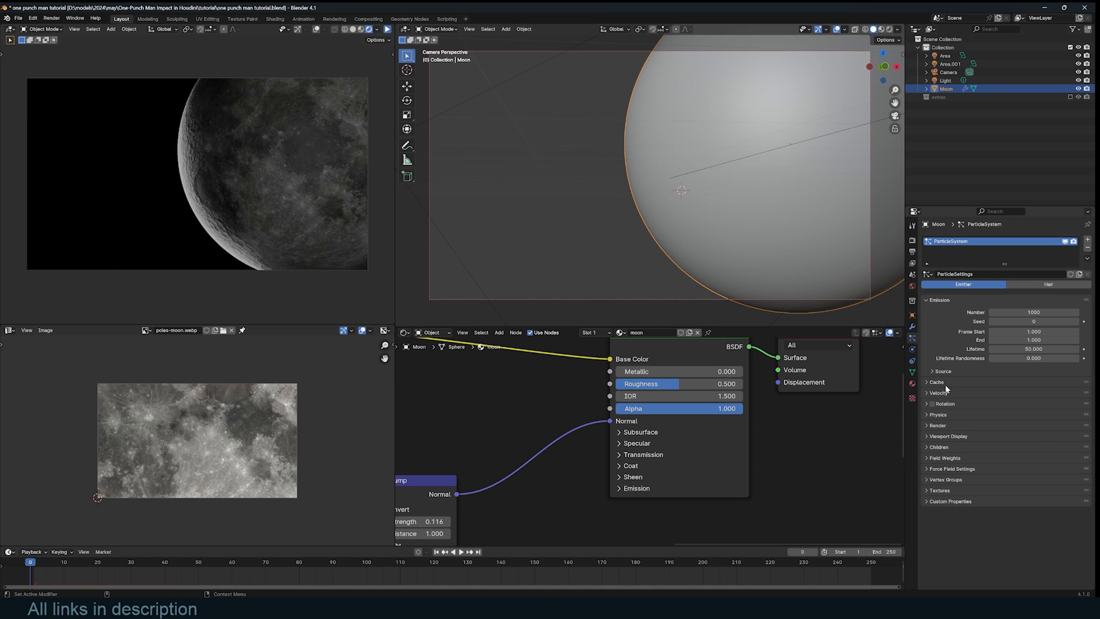
left_click(939, 414)
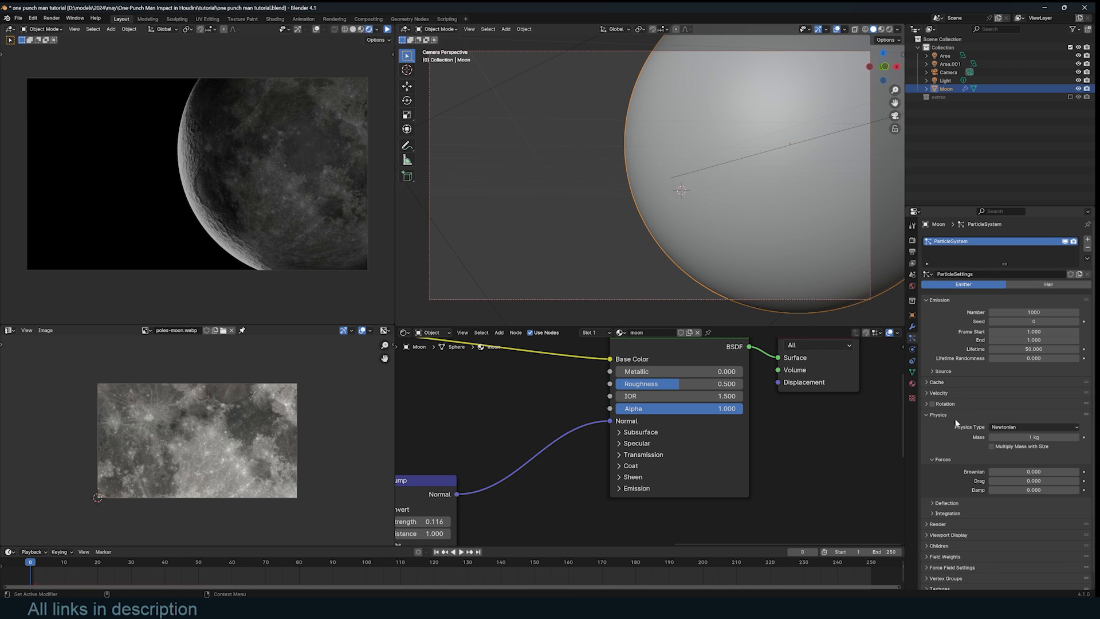
left_click(1009, 427)
left_click(1023, 437)
key("space")
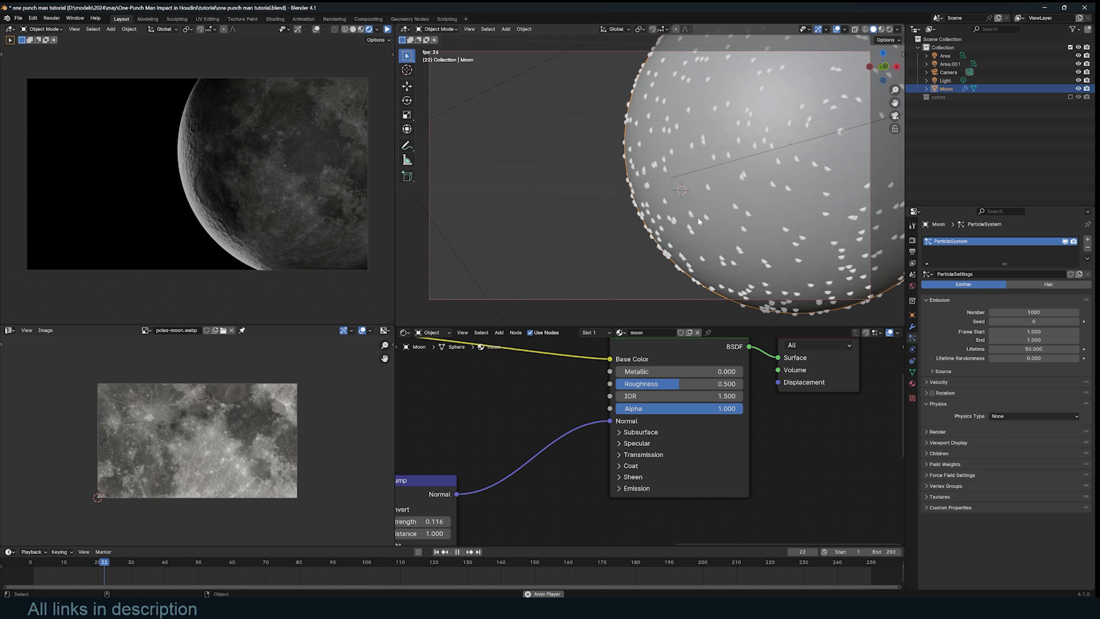
key("Escape")
key("space")
key("space")
- Render the particles as Object with scale 0.980 so chunks cover the sphere
left_click(960, 433)
left_click(998, 444)
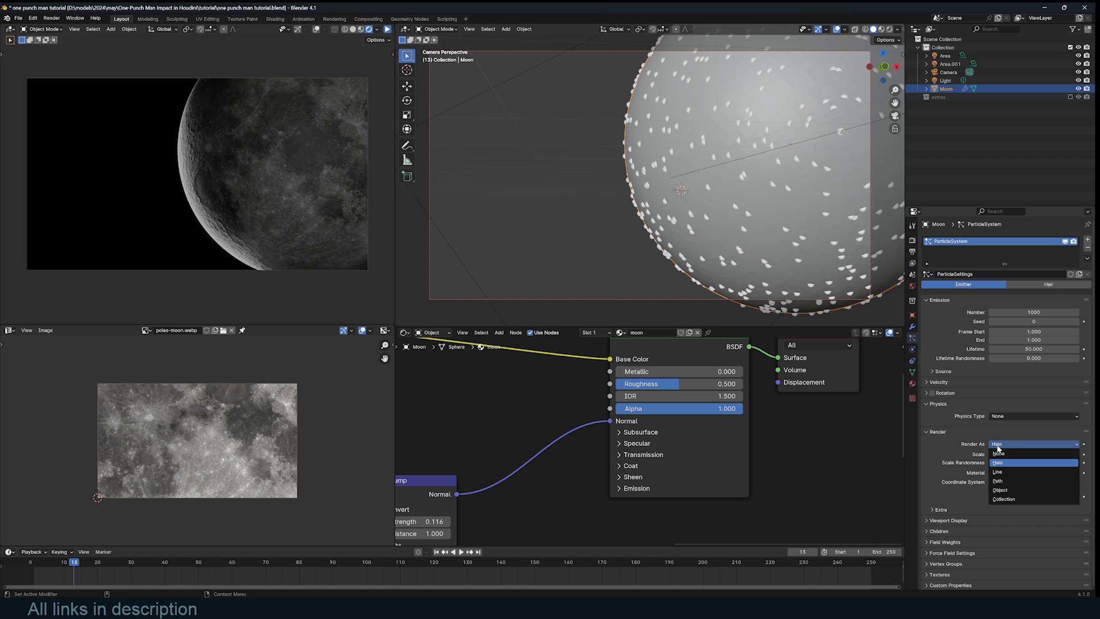
left_click(1000, 489)
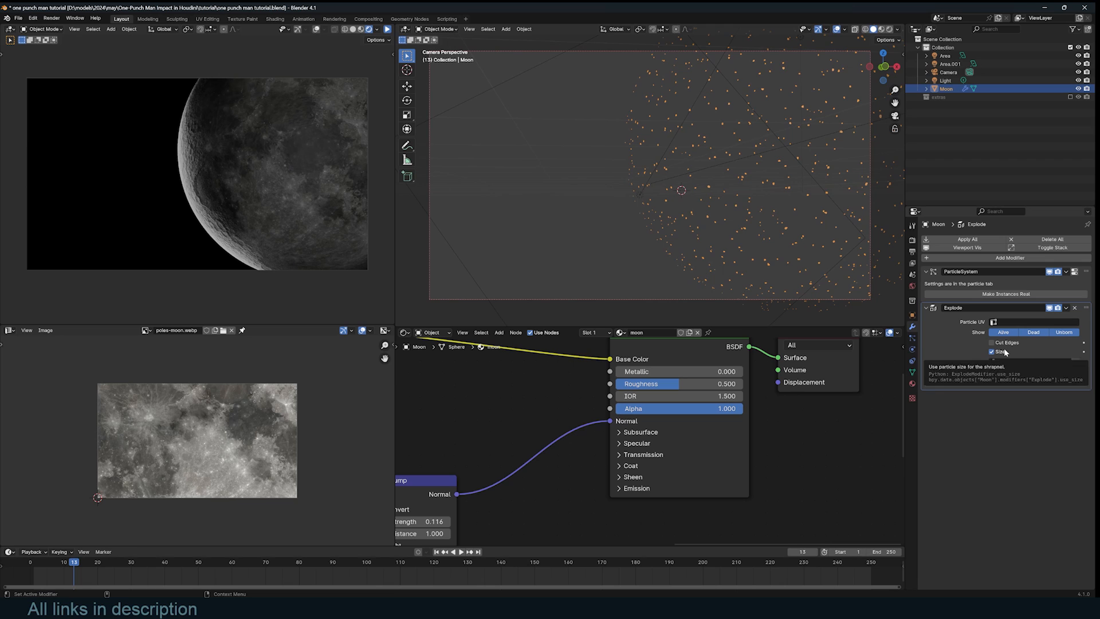
left_click(1074, 272)
scroll(1066, 297, "down", 2)
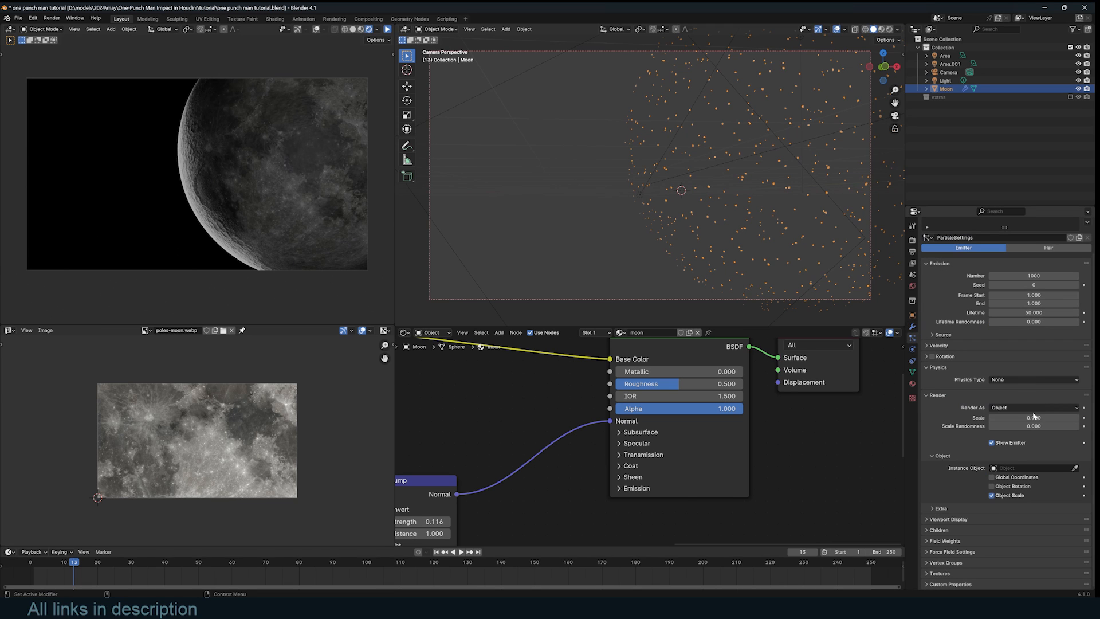
left_click_drag(1033, 418, 1076, 417)
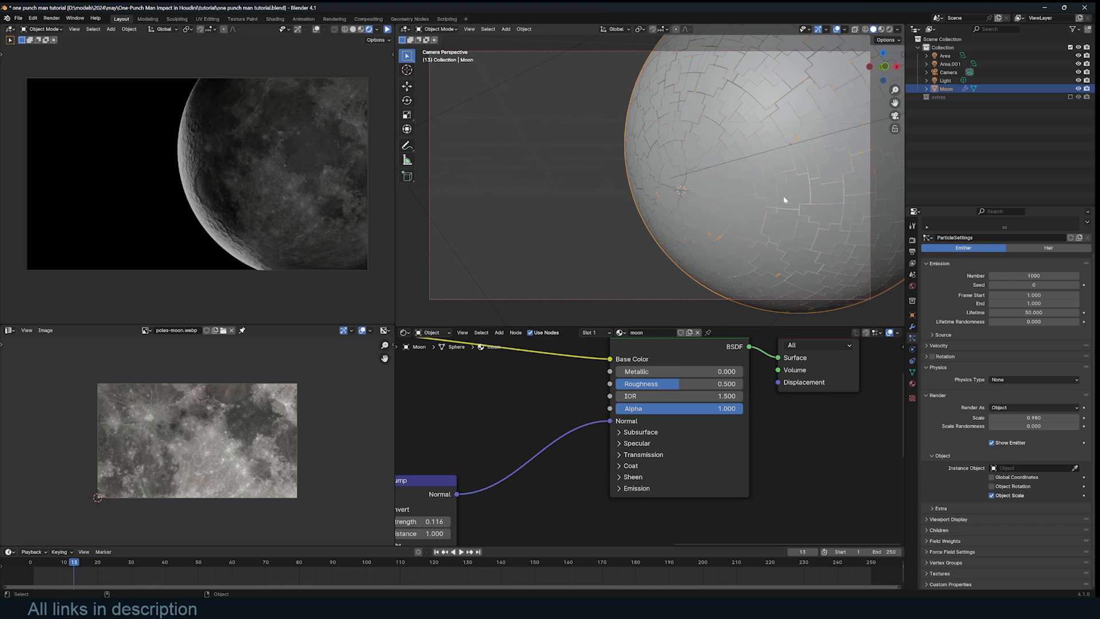
left_click(912, 327)
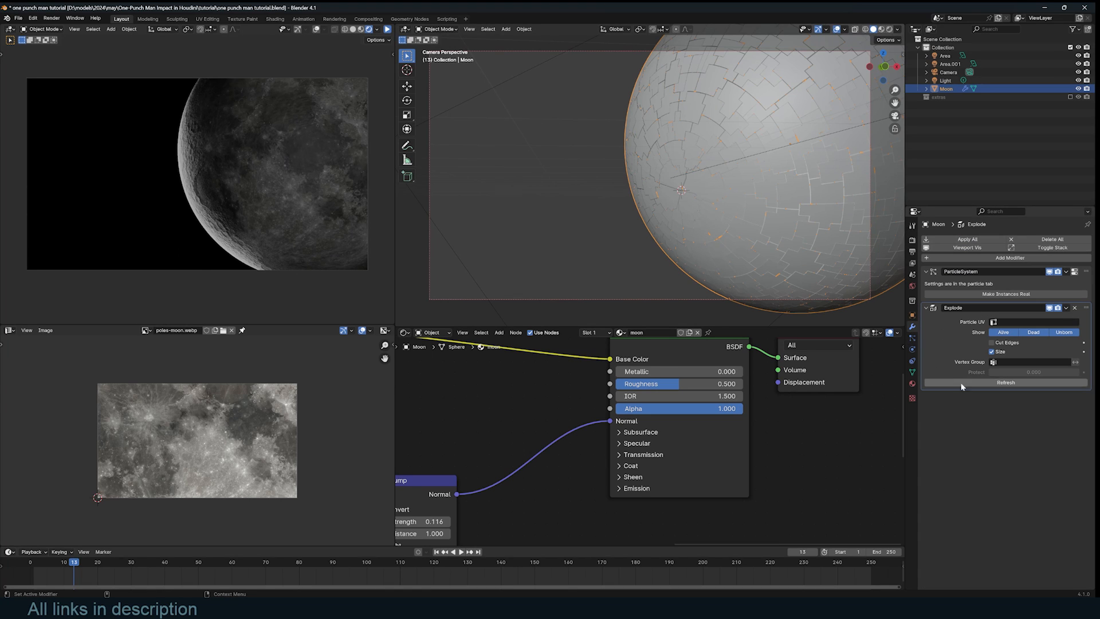
- Add a Triangulate modifier and move it above Explode
left_click(989, 258)
type("tri")
key("Return")
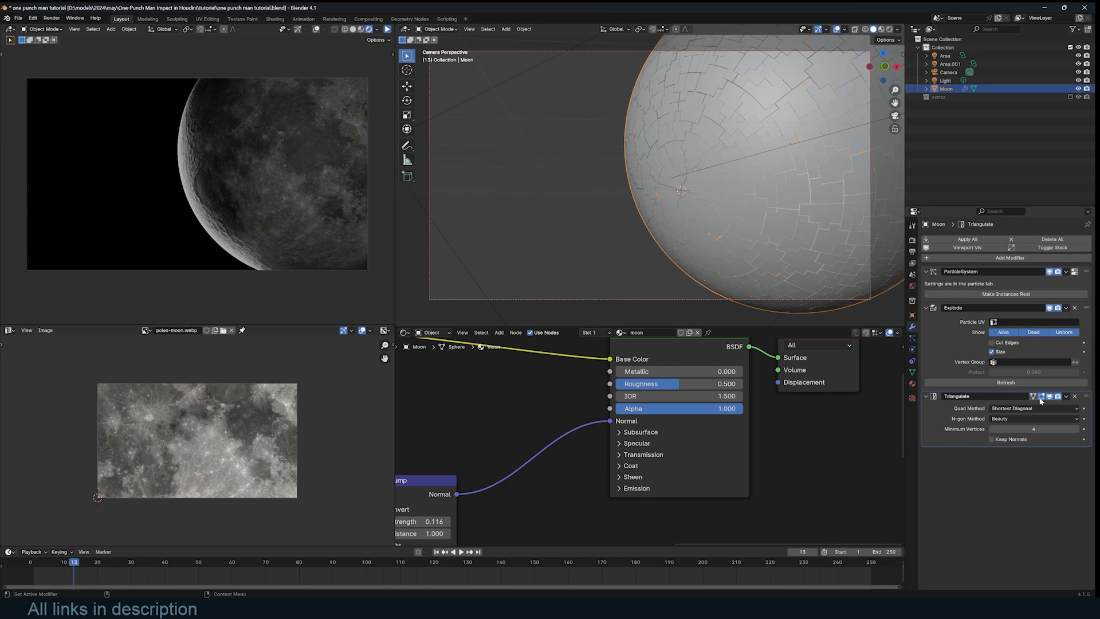
left_click_drag(1086, 397, 1084, 307)
- Add a Decimate modifier and place it between Triangulate and Explode
left_click(989, 258)
left_click(990, 259)
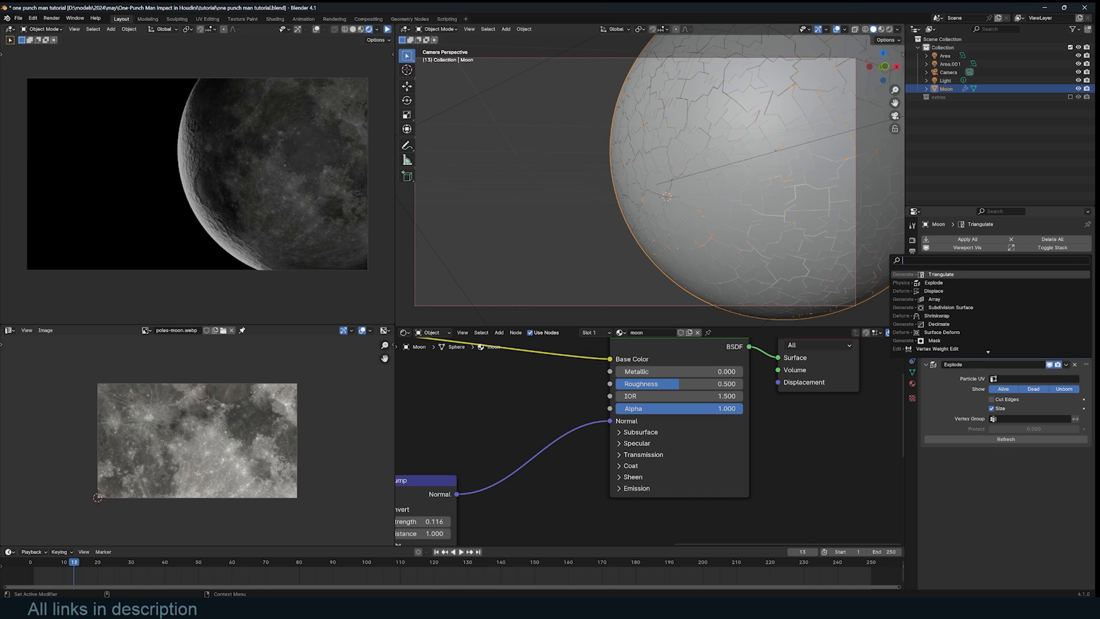
left_click(939, 324)
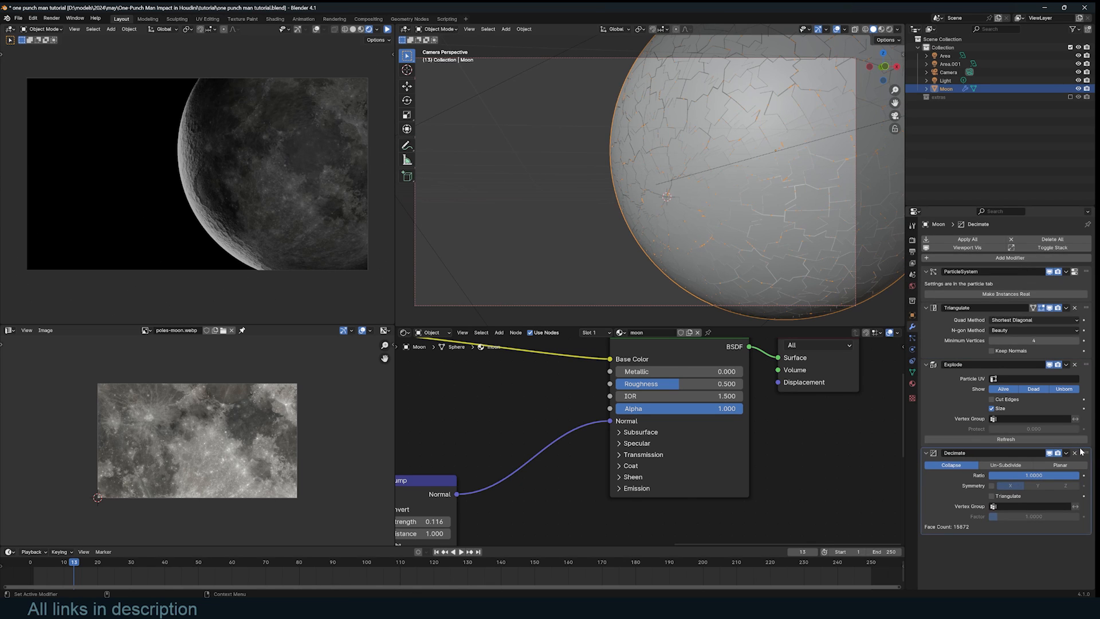
left_click_drag(1084, 453, 1027, 386)
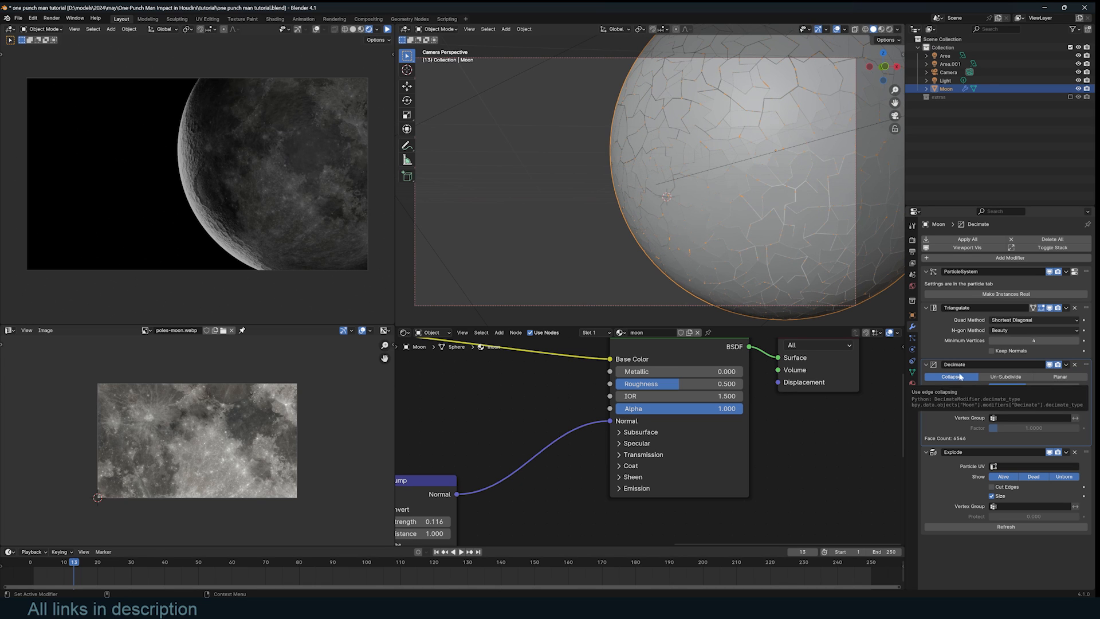
left_click(910, 338)
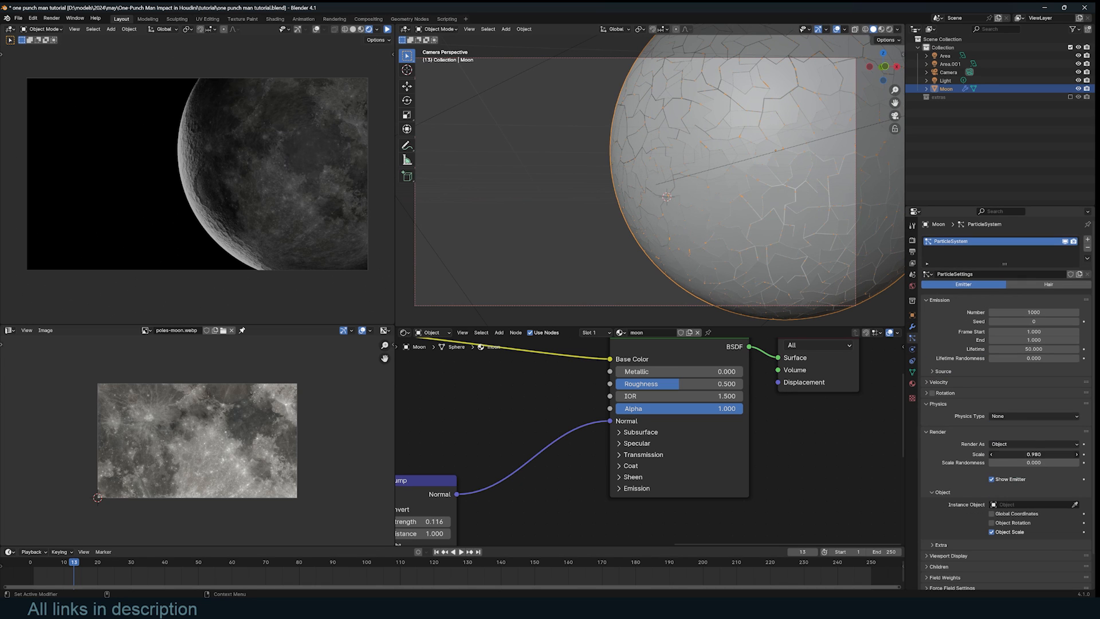
- Duplicate the Moon into a new 'backup' collection and exclude it from the view layer
key("Return")
left_click(912, 326)
key("shift+d")
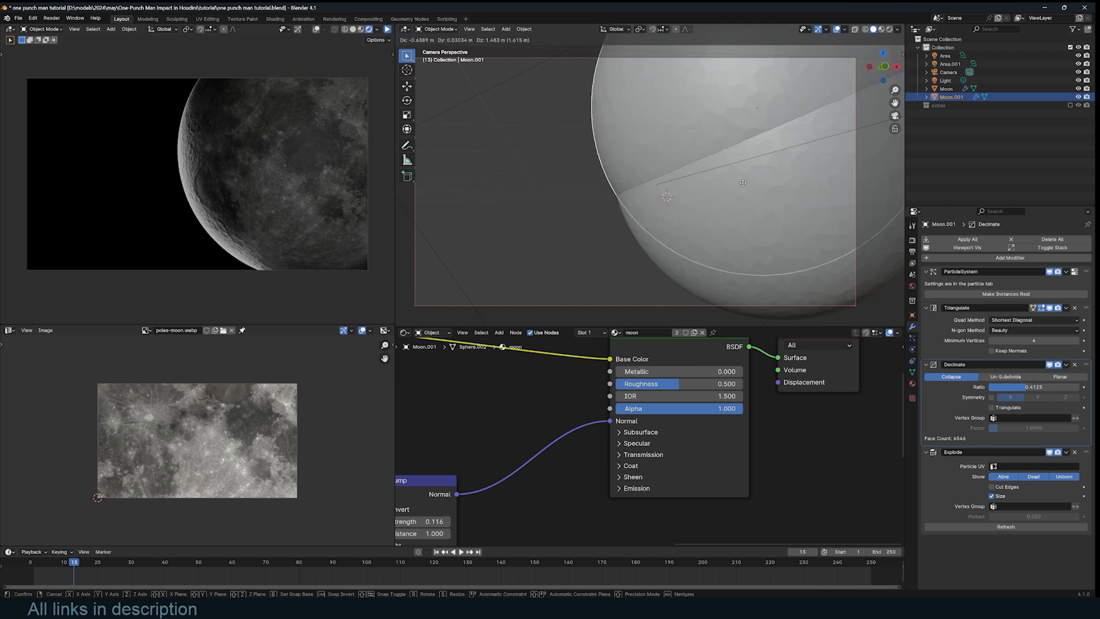
right_click(736, 192)
key("m")
left_click(739, 199)
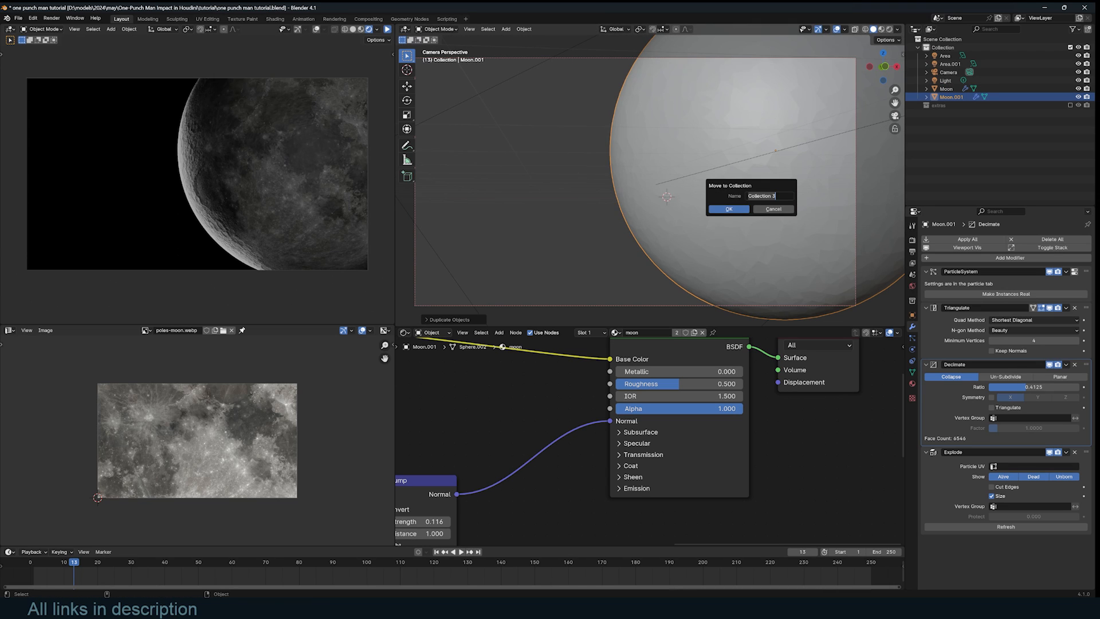
type("ba")
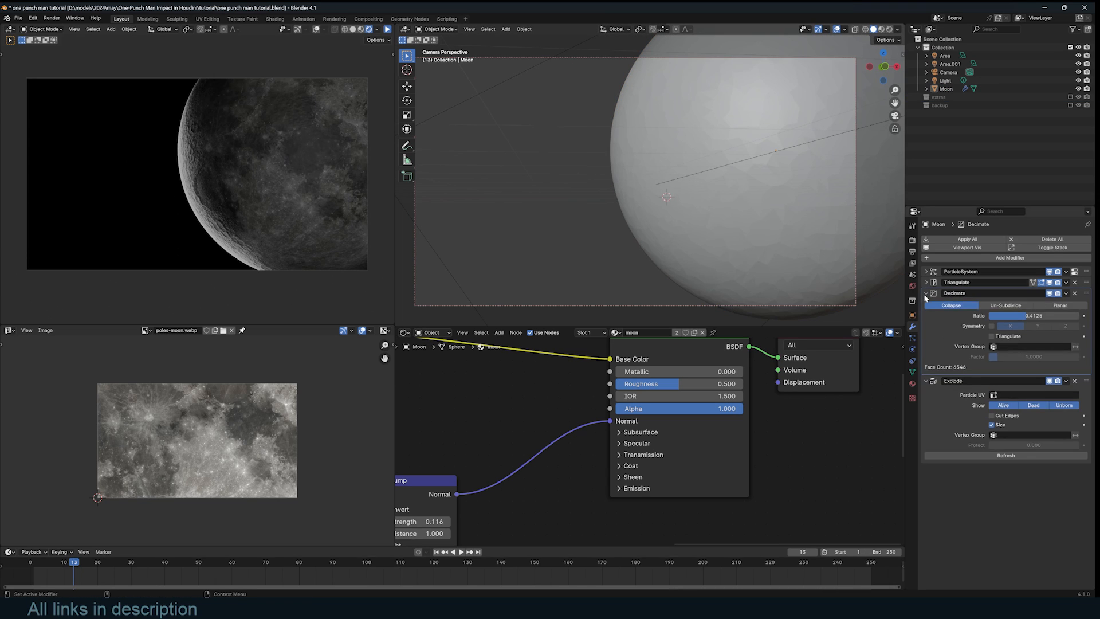
left_click(925, 296)
left_click(925, 296)
- Collapse the Decimate and Explode panels and add a Solidify modifier to the Moon
left_click(926, 296)
left_click(925, 303)
left_click(1006, 258)
type("s")
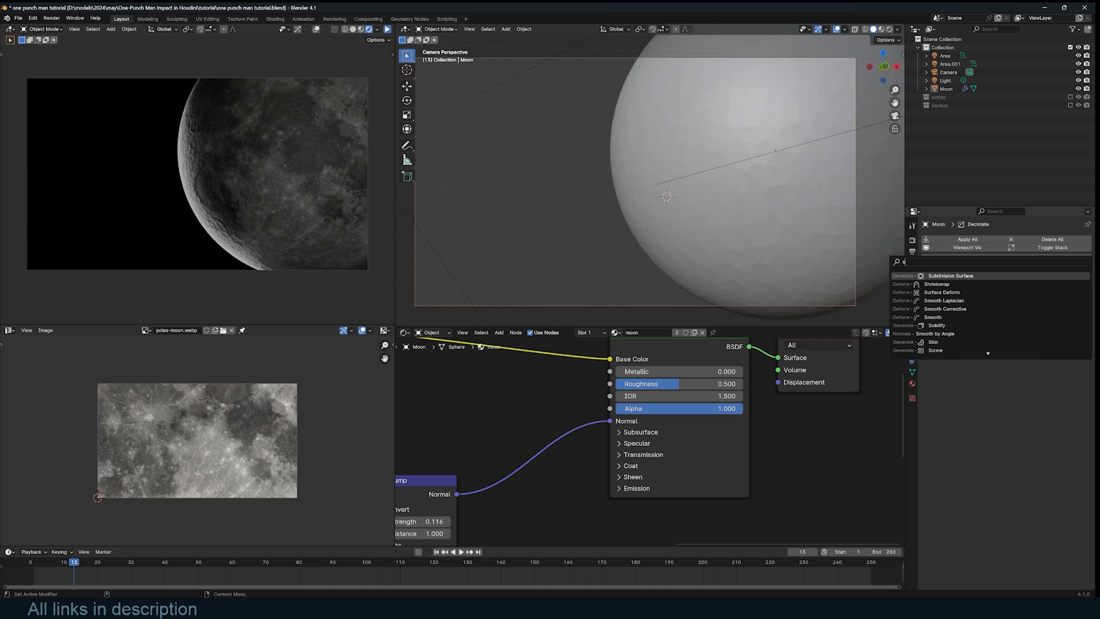
key("Return")
- Shrink the particle scale to 0.636 and thicken the moon pieces
left_click(913, 339)
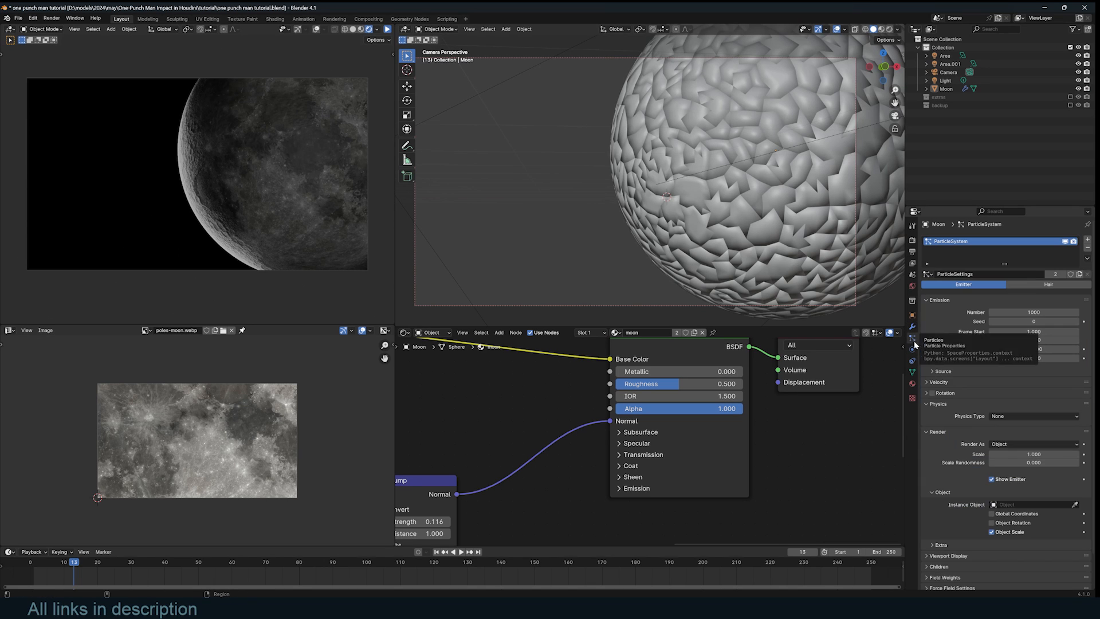
left_click_drag(1019, 453, 997, 453)
middle_click_drag(802, 247, 743, 254)
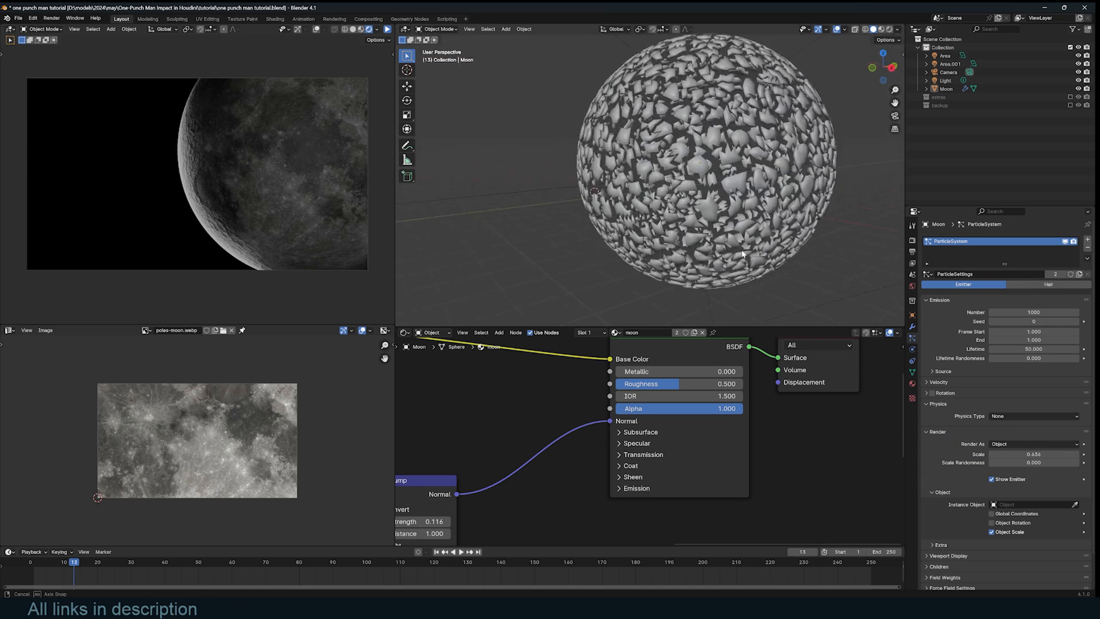
scroll(741, 254, "up", 5)
left_click(913, 326)
left_click_drag(1014, 336, 1032, 336)
- Set particle scale to 1 and convert the Moon's visual geometry to mesh
left_click(913, 338)
left_click(1023, 455)
type("1")
key("Return")
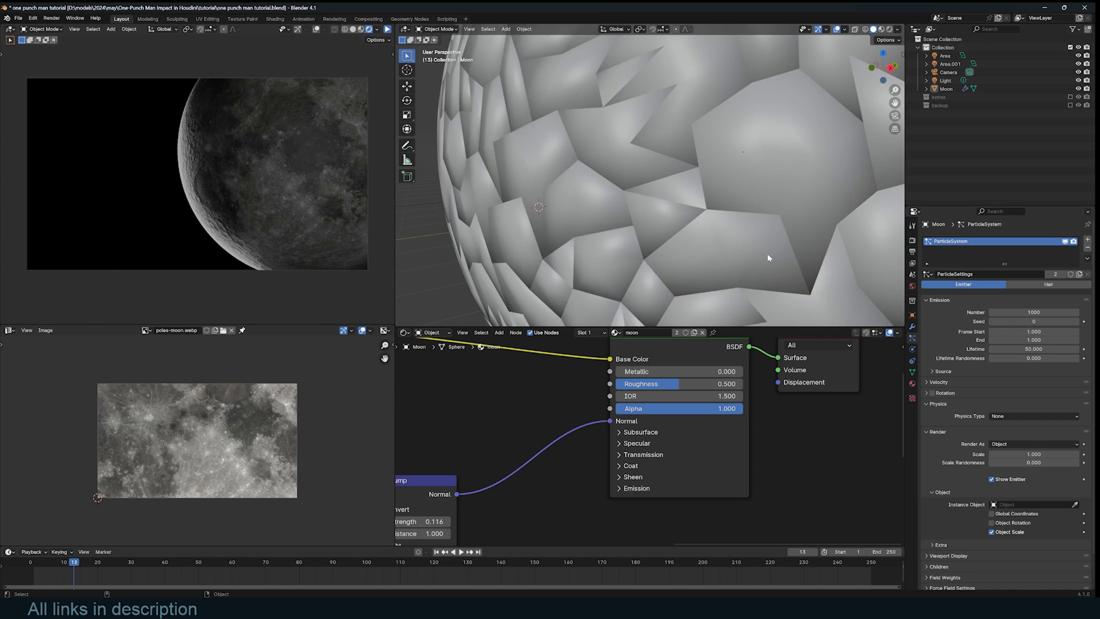
scroll(767, 254, "down", 5)
left_click(745, 164)
key("ctrl+a")
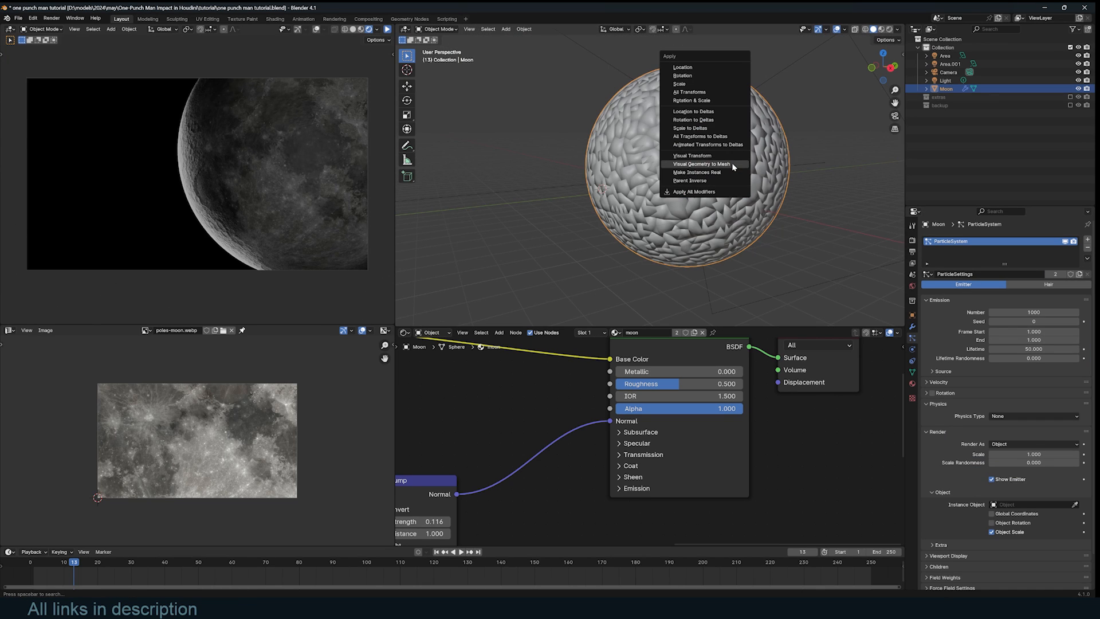
left_click(733, 166)
key("KP_1")
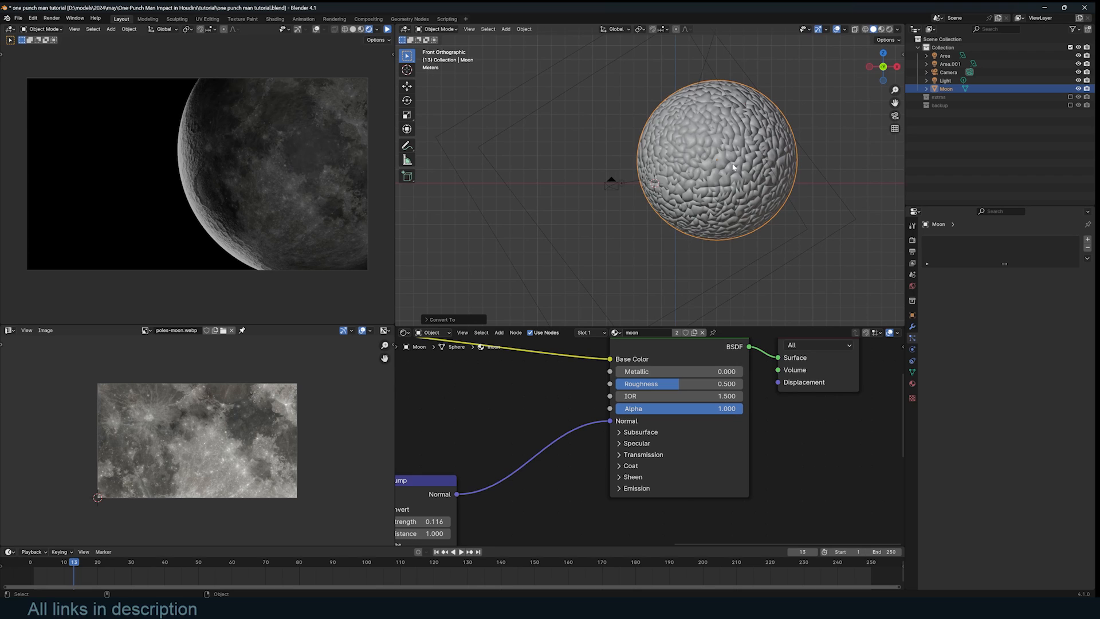
- Switch to camera view and separate the Moon mesh by loose parts
scroll(719, 171, "up", 3)
right_click(699, 161)
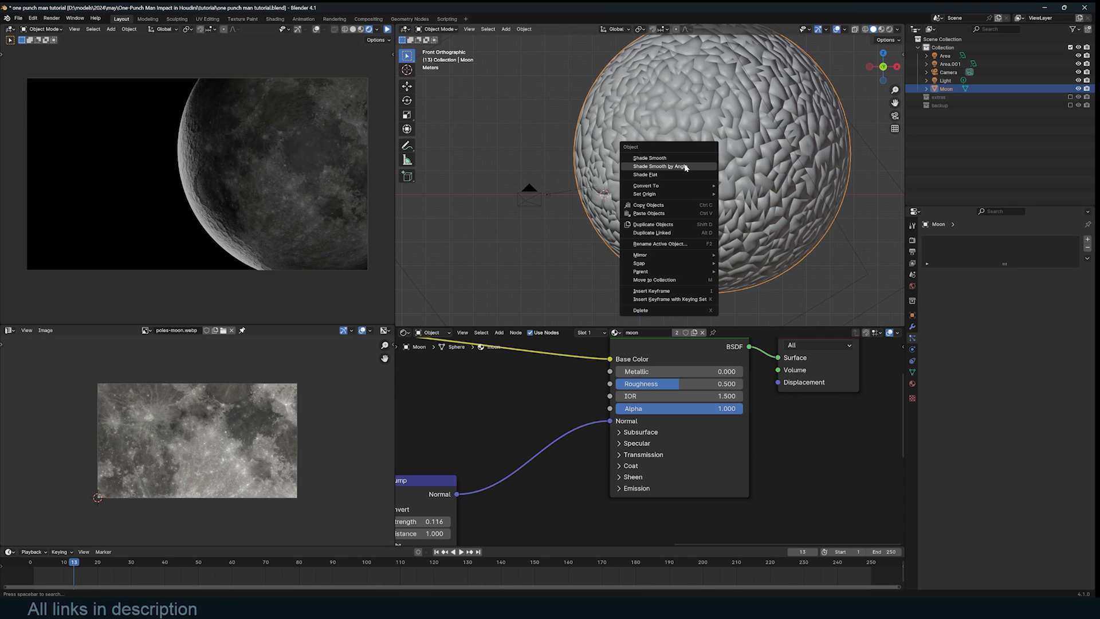
left_click(686, 167)
key("Tab")
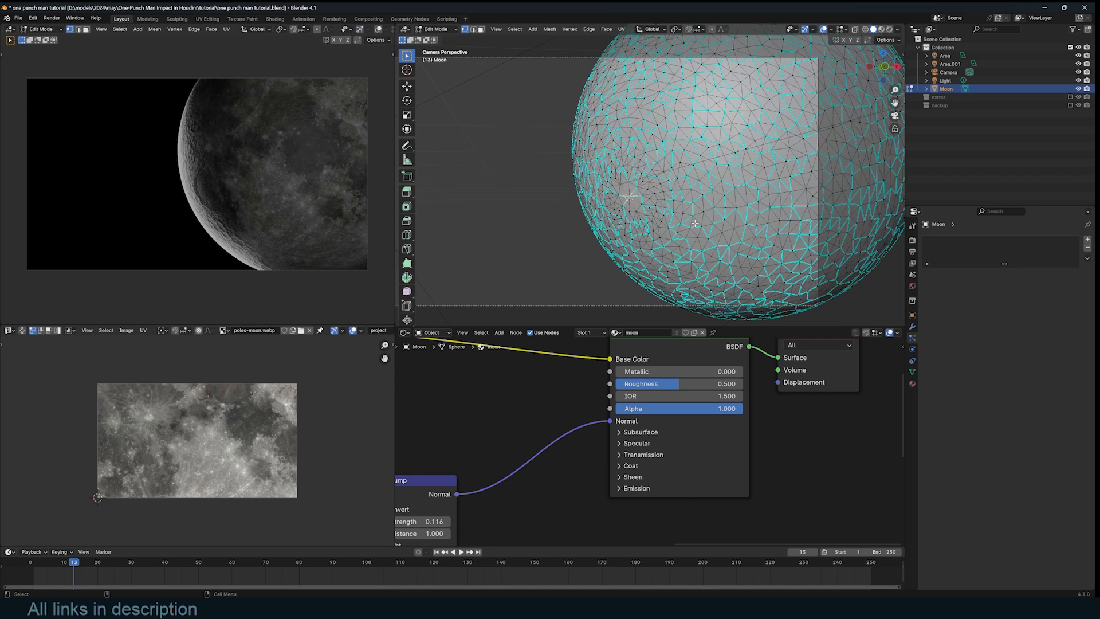
key("a")
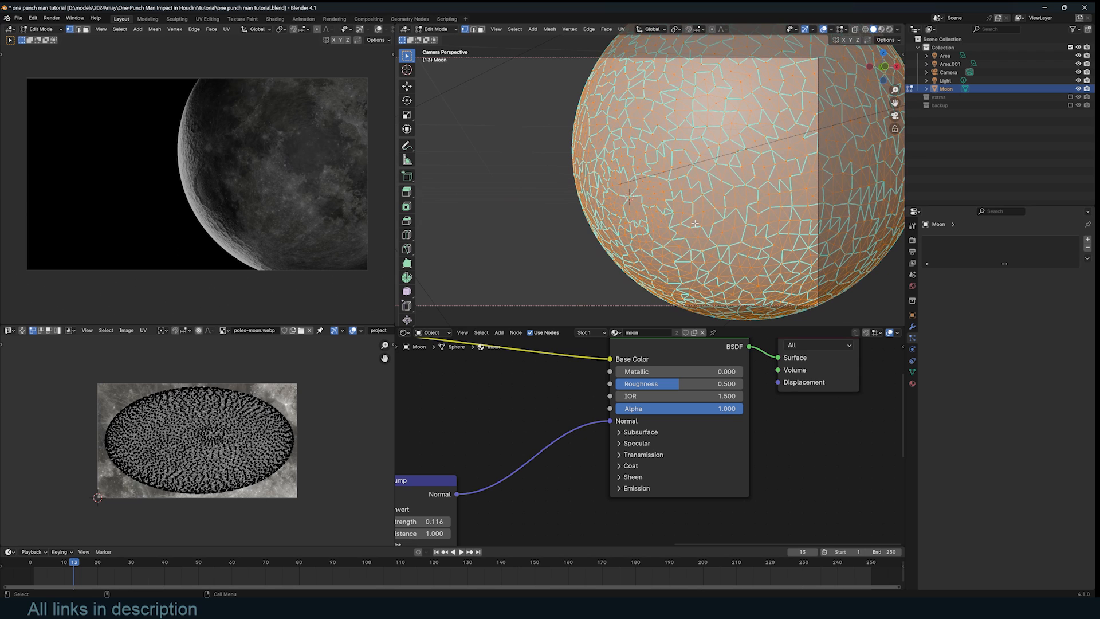
key("p")
left_click(686, 241)
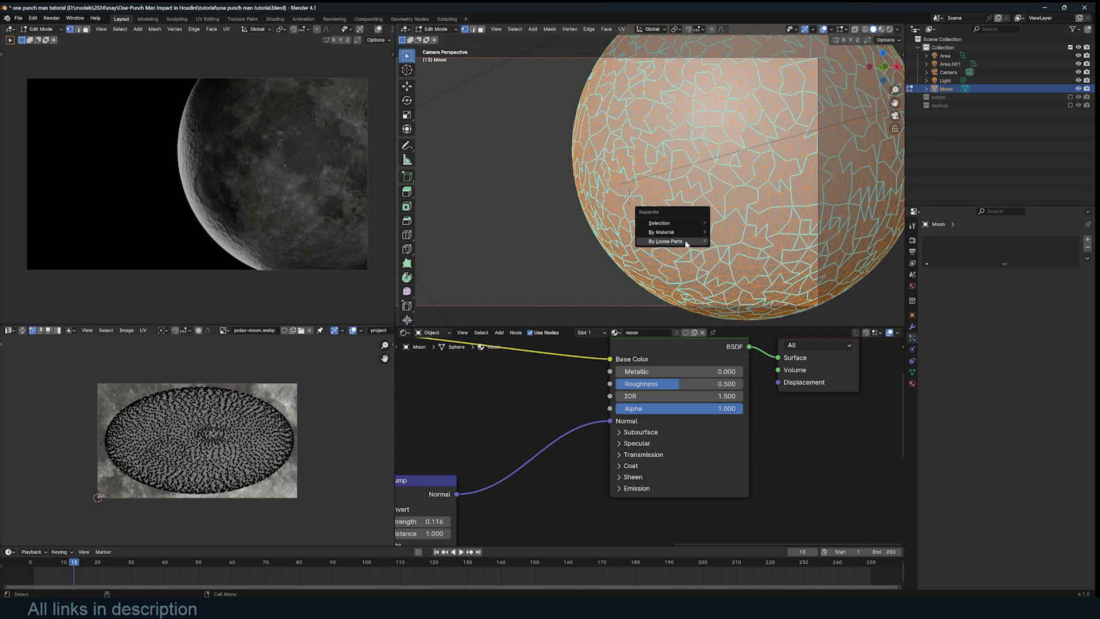
key("Tab")
- Set each fragment's origin to its own geometry
right_click(674, 179)
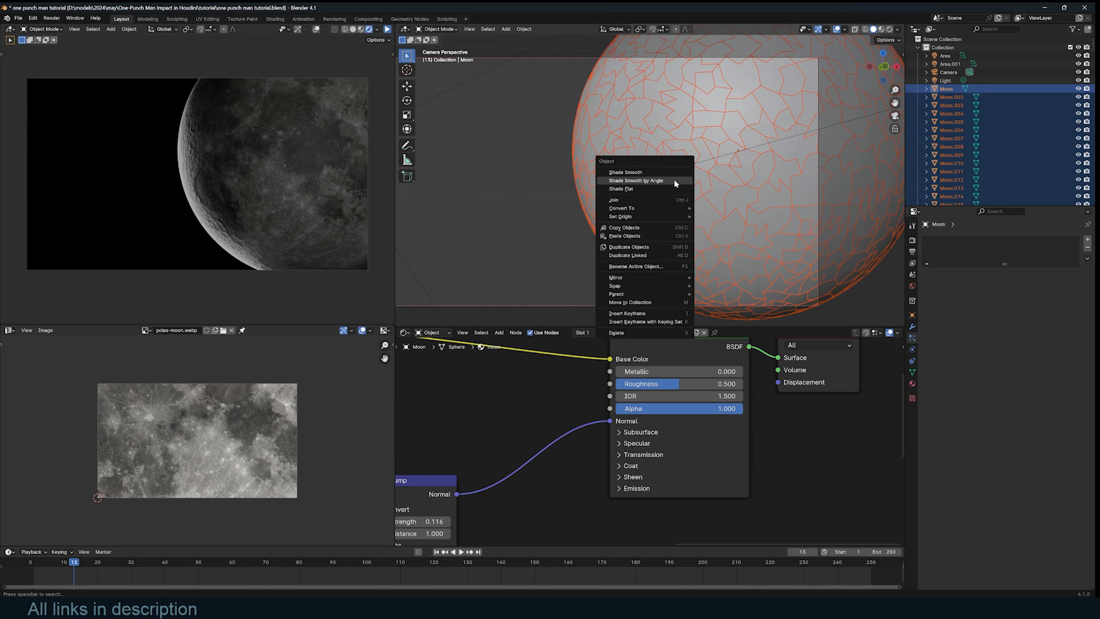
left_click(720, 193, "shift")
right_click(694, 177)
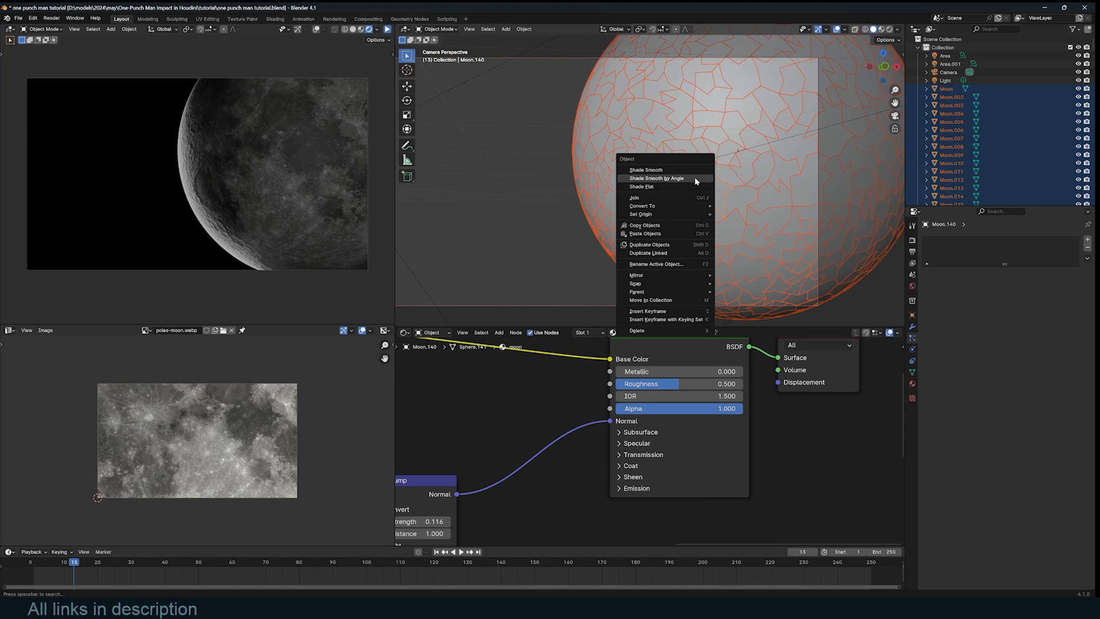
mouse_move(704, 219)
left_click(756, 223)
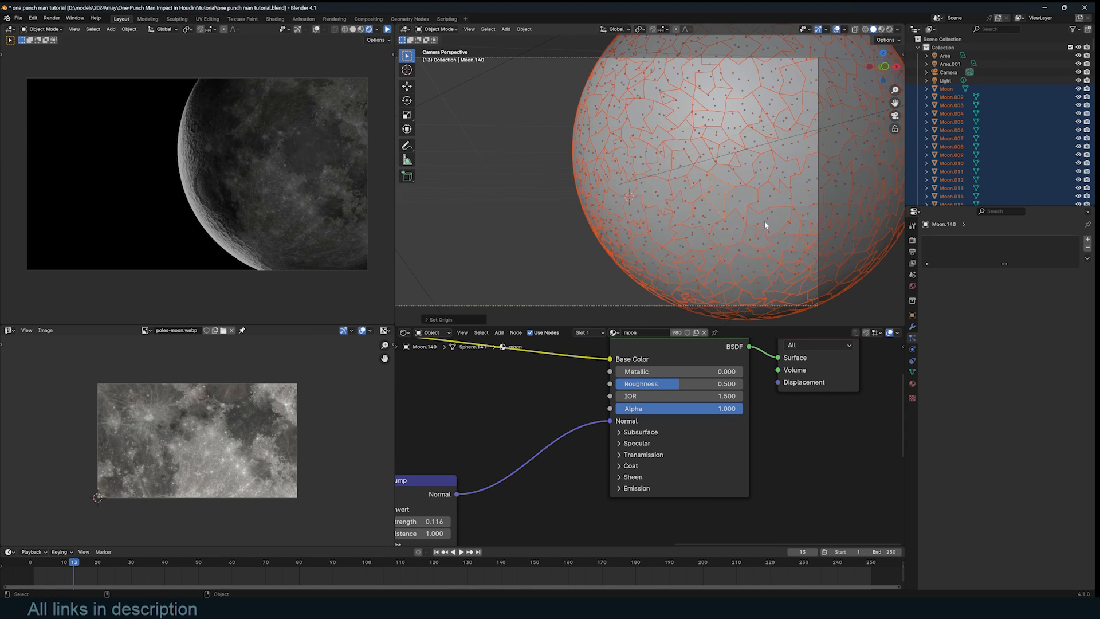
- Move the fragments into a new 'moon parts' collection and colour them randomly in the viewport
key("m")
left_click(750, 213)
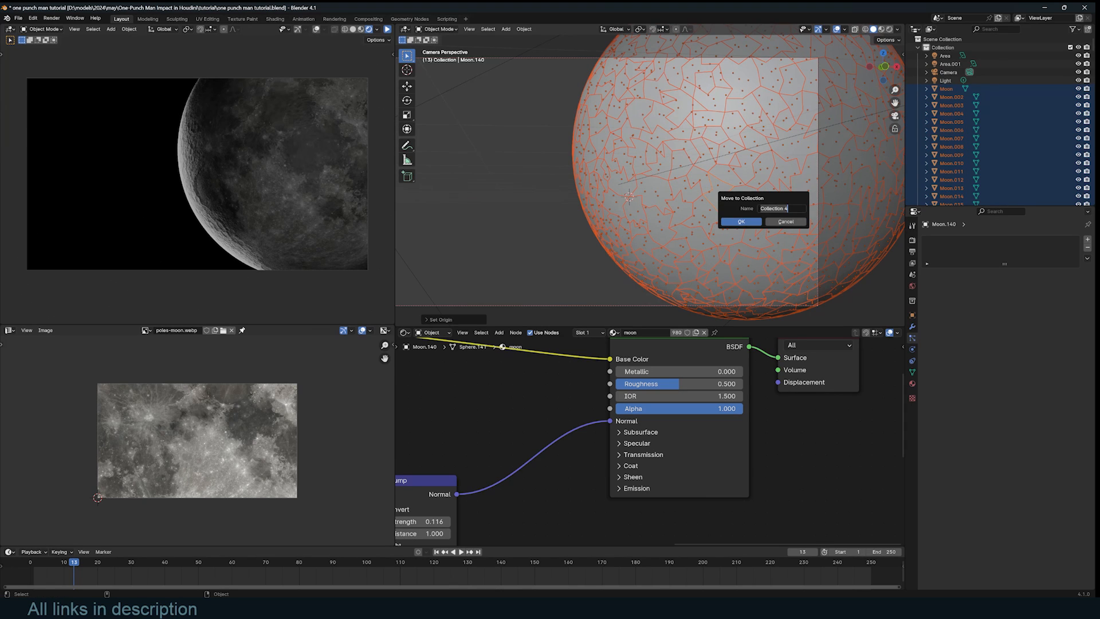
type("moon p")
key("z")
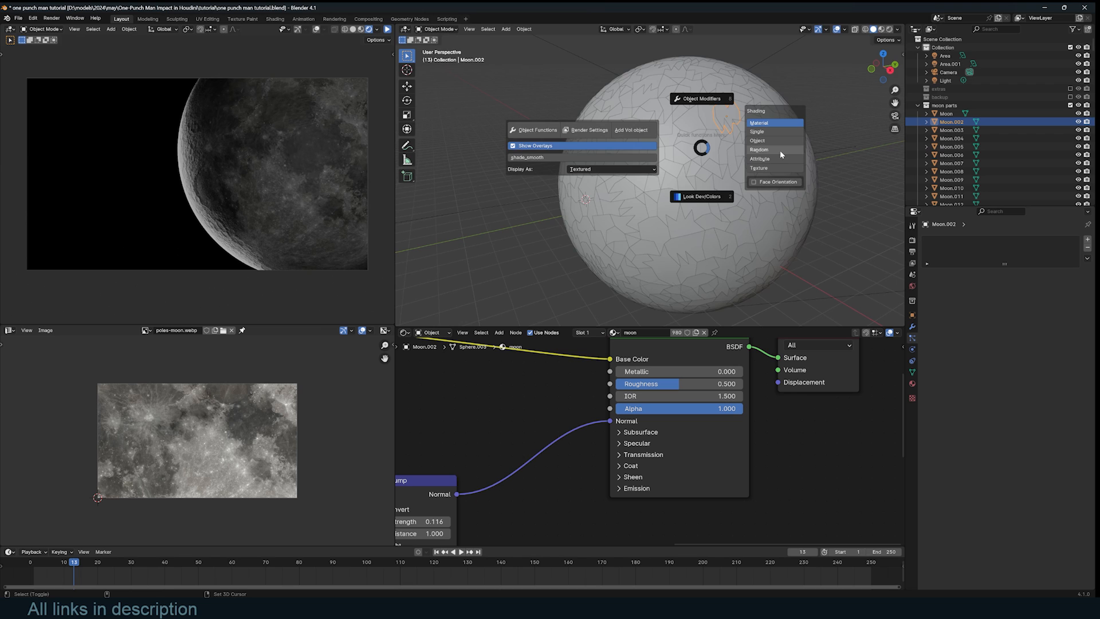
left_click(780, 151)
- View through the scene camera and exclude the moon parts collection
scroll(793, 155, "down", 2)
middle_click_drag(794, 153, 804, 143)
key("KP_0")
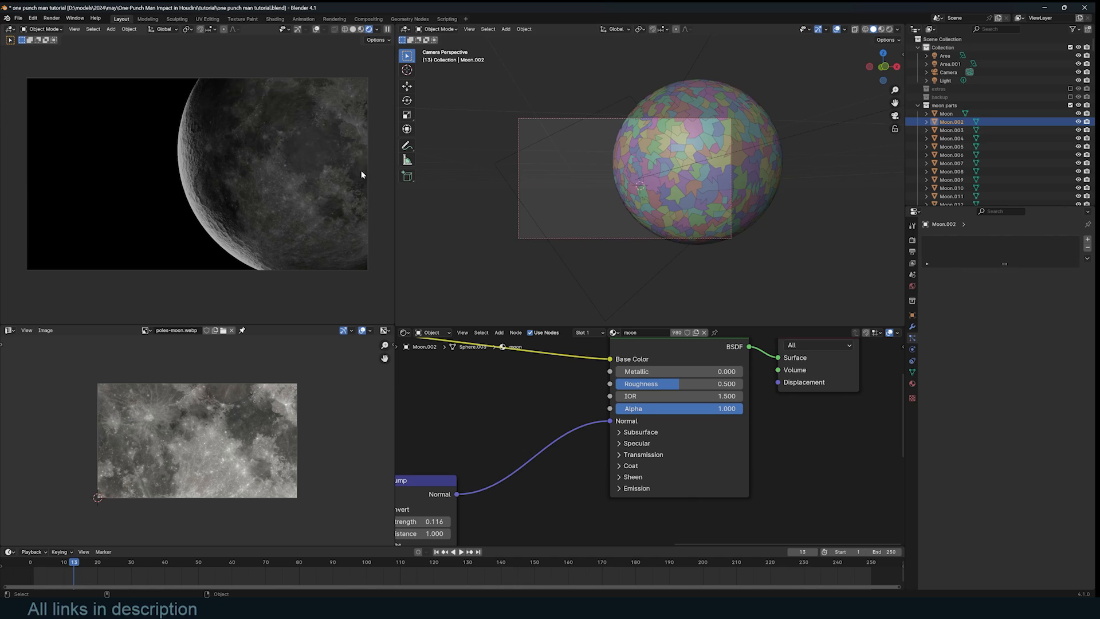
left_click(690, 164)
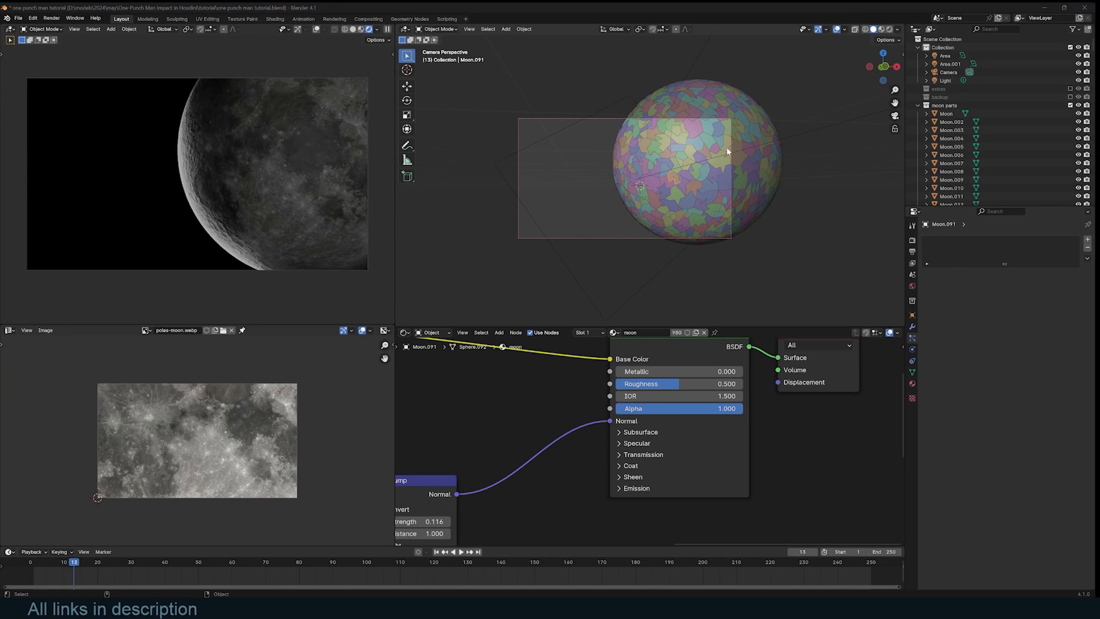
left_click(1070, 105)
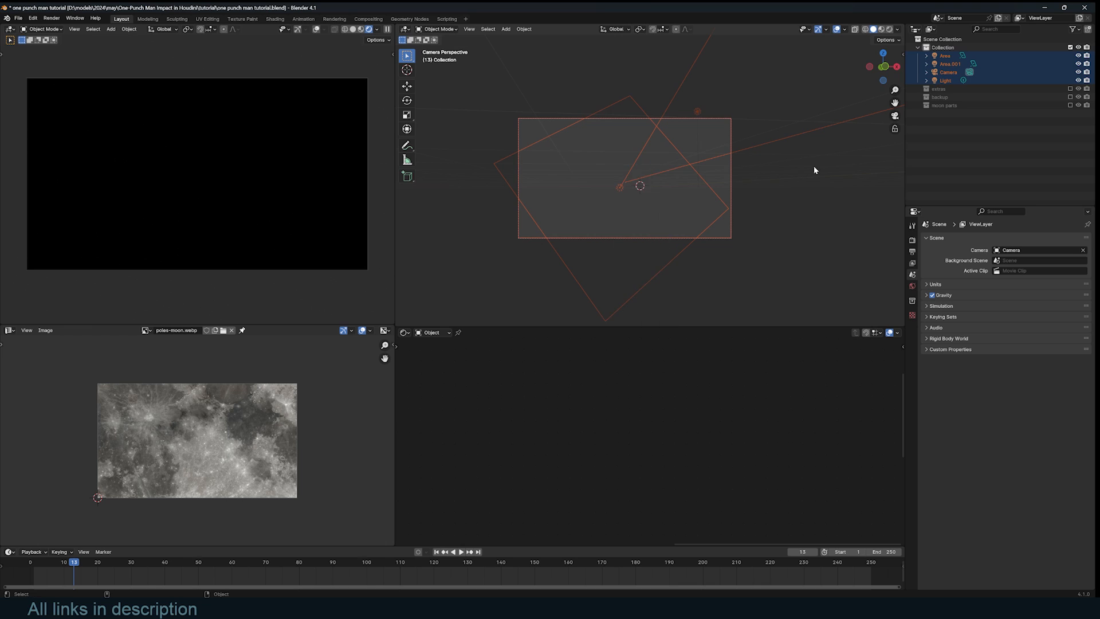
- Create a new Geometry Nodes tree and bring in the moon parts collection
left_click(405, 332)
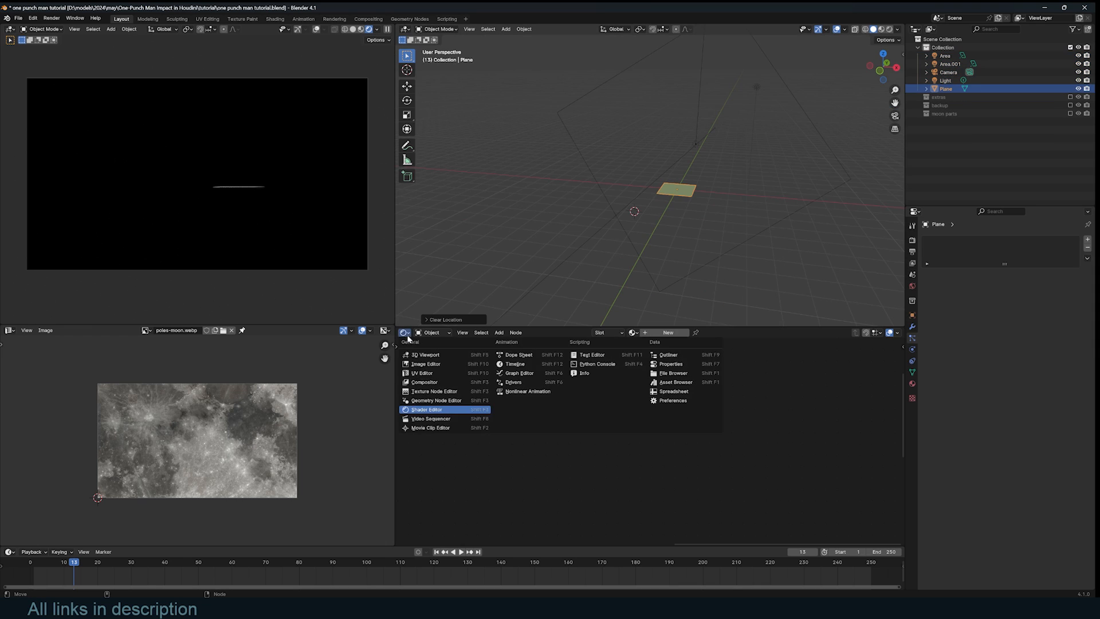
left_click(436, 400)
left_click(665, 332)
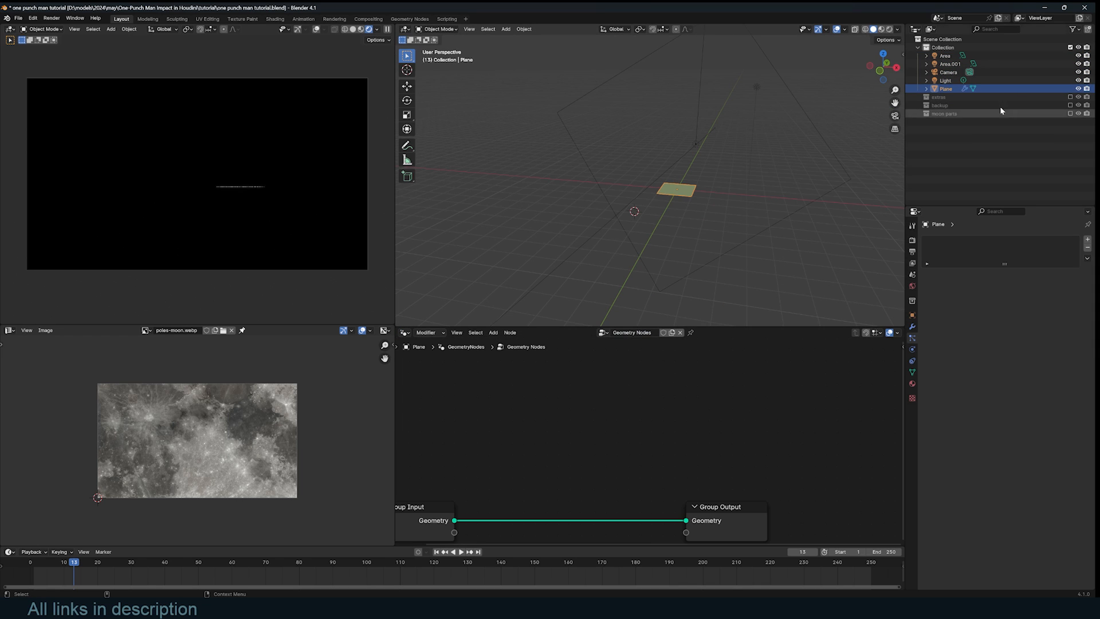
left_click(944, 114)
left_click_drag(944, 113, 595, 378)
- Preview it through a Viewer and enable Separate Children and Relative on Collection Info
left_click(595, 378, "ctrl+shift")
left_click(546, 419)
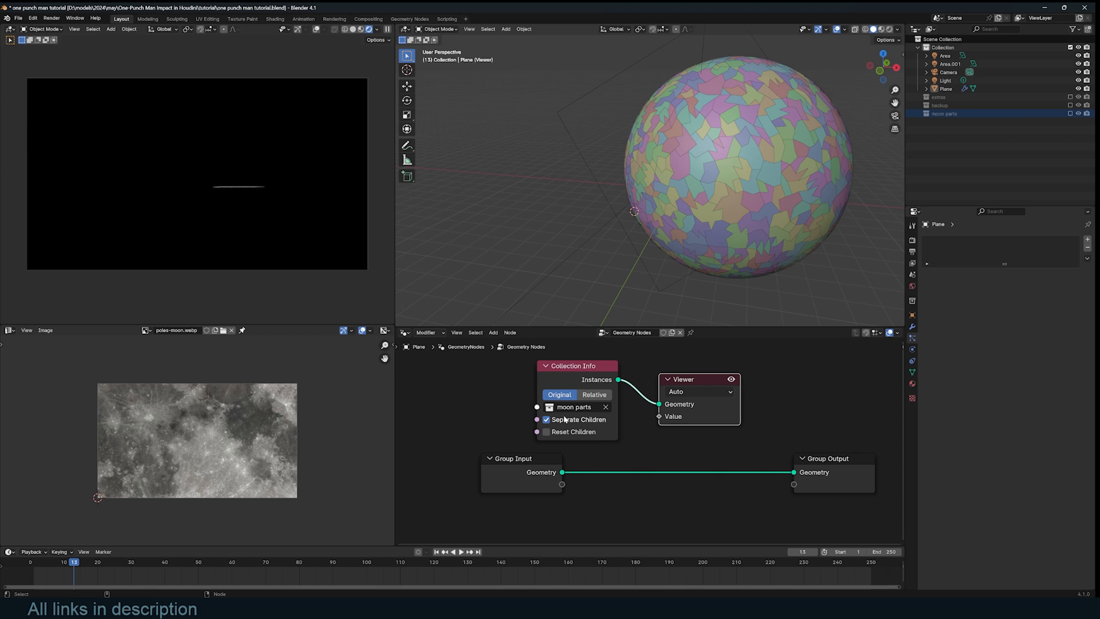
left_click(591, 394)
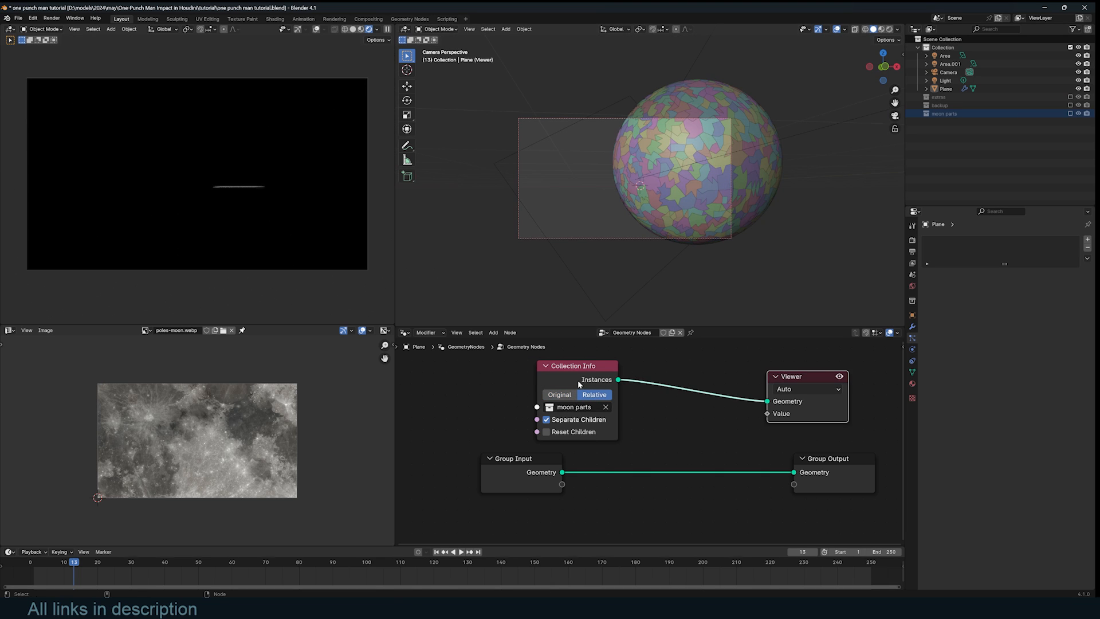
left_click_drag(578, 380, 469, 380)
scroll(559, 420, "down", 2)
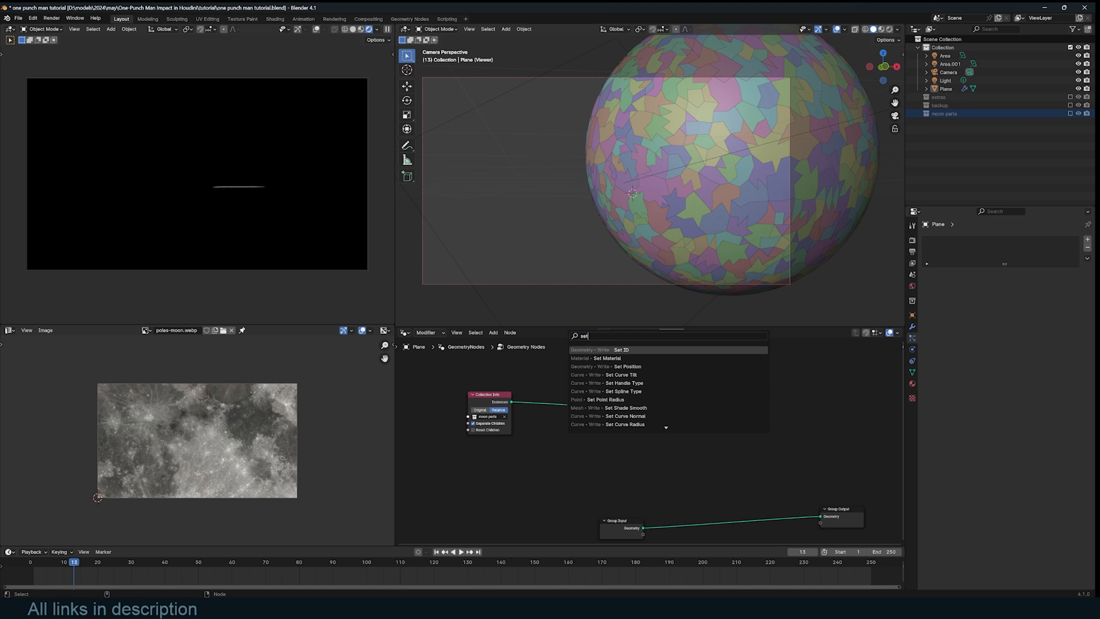
- Insert a Set Position node before the viewer, with a Noise Texture color driving its Offset
key("Return")
left_click(659, 370)
key("shift+a")
type("noise")
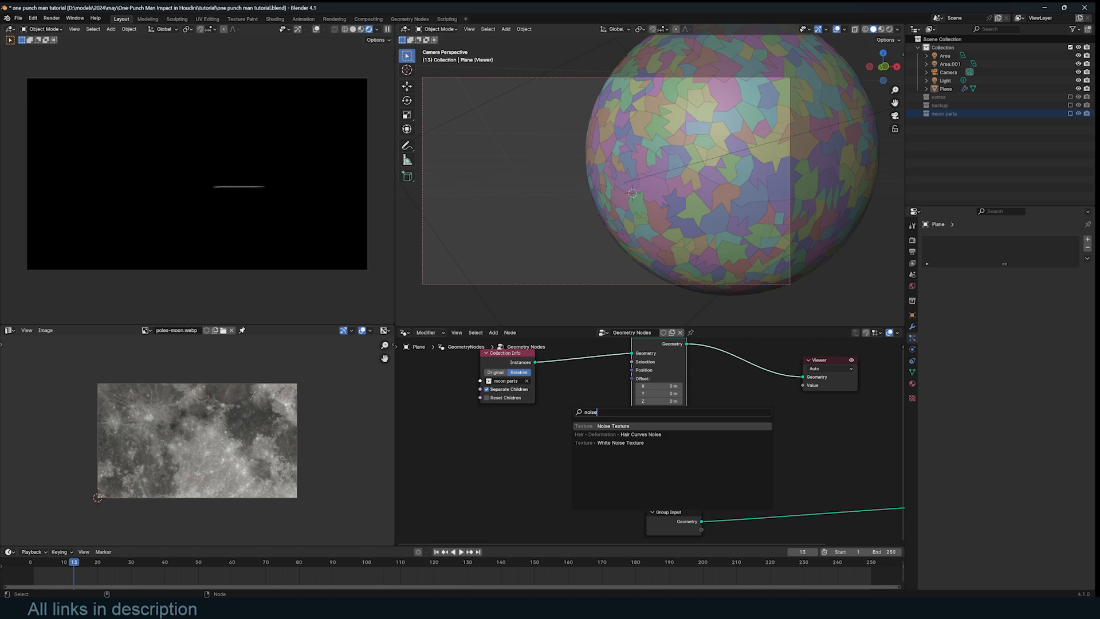
key("Return")
left_click_drag(486, 455, 628, 383)
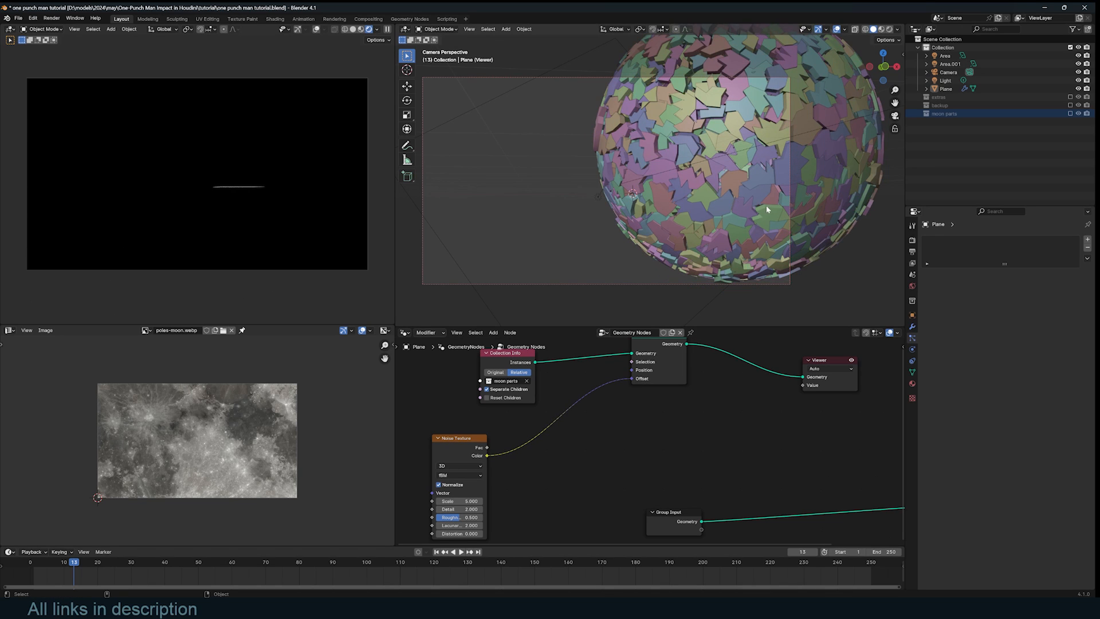
middle_click_drag(723, 188, 711, 195, "shift")
scroll(706, 180, "up", 1)
middle_click_drag(480, 460, 502, 442)
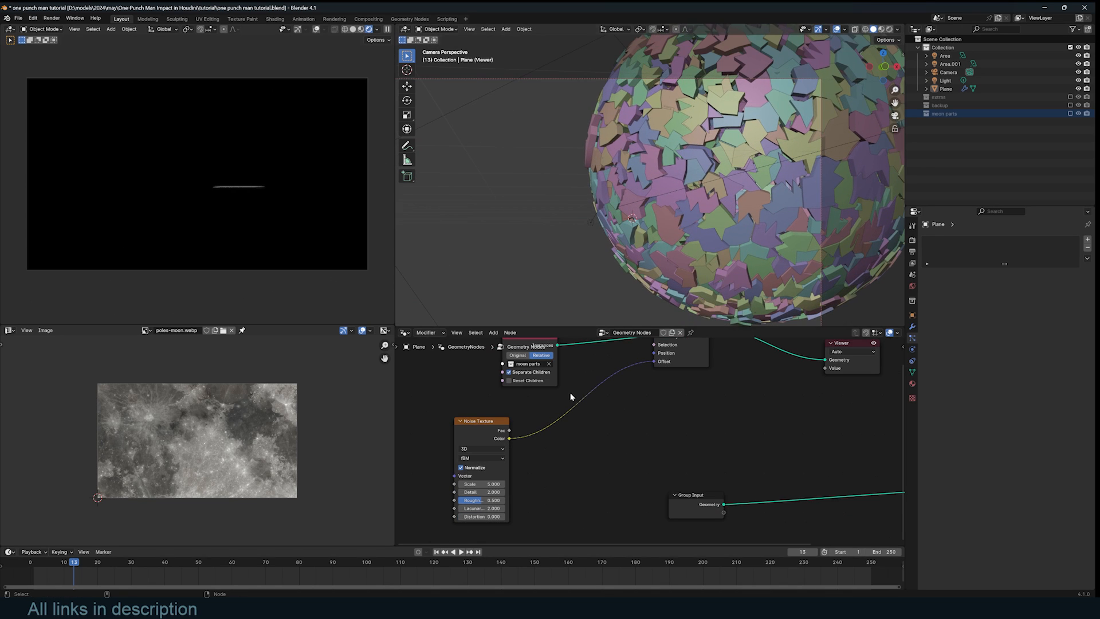
- Insert a Vector Math node set to Subtract 0.5 on the noise link to centre it
key("shift+a")
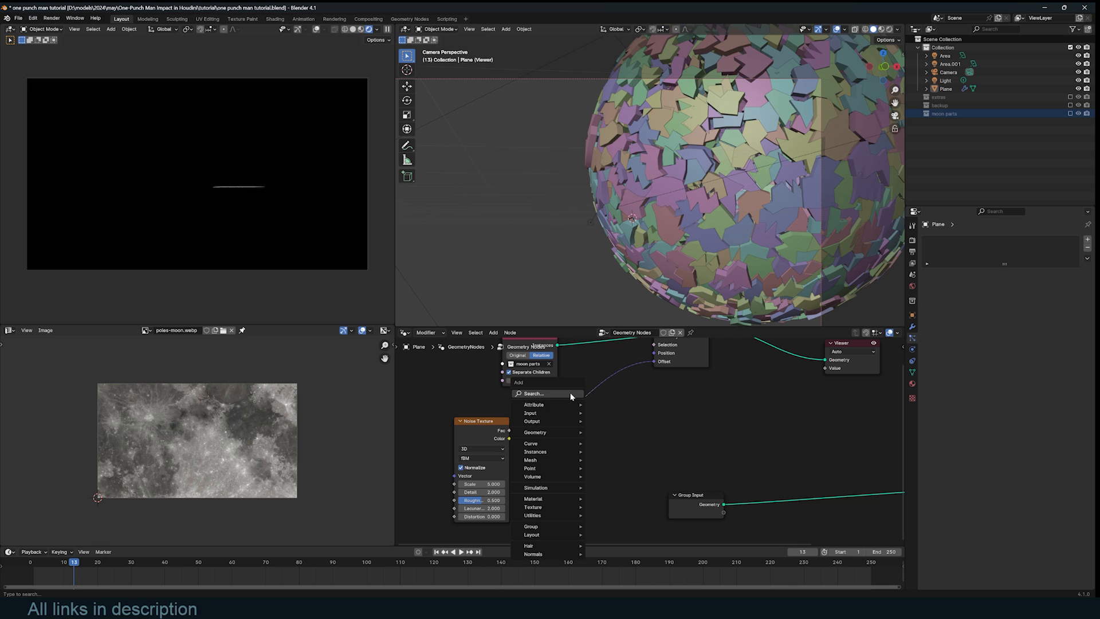
type("vec")
key("Down")
key("Return")
left_click(543, 413)
left_click(567, 435)
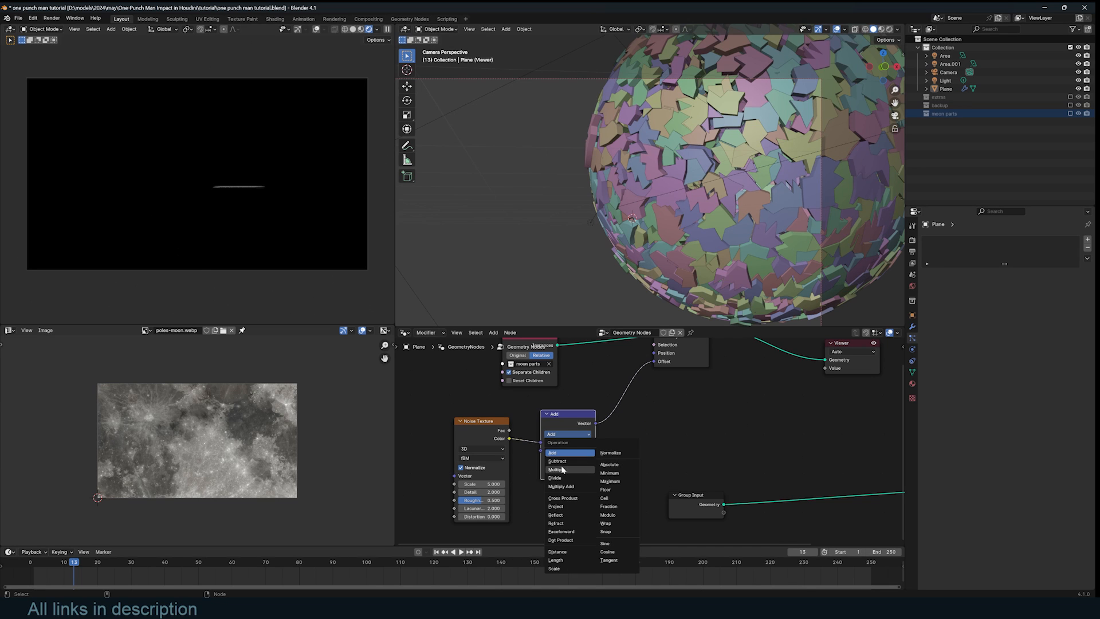
left_click(563, 461)
left_click_drag(568, 459, 567, 474)
type(".500")
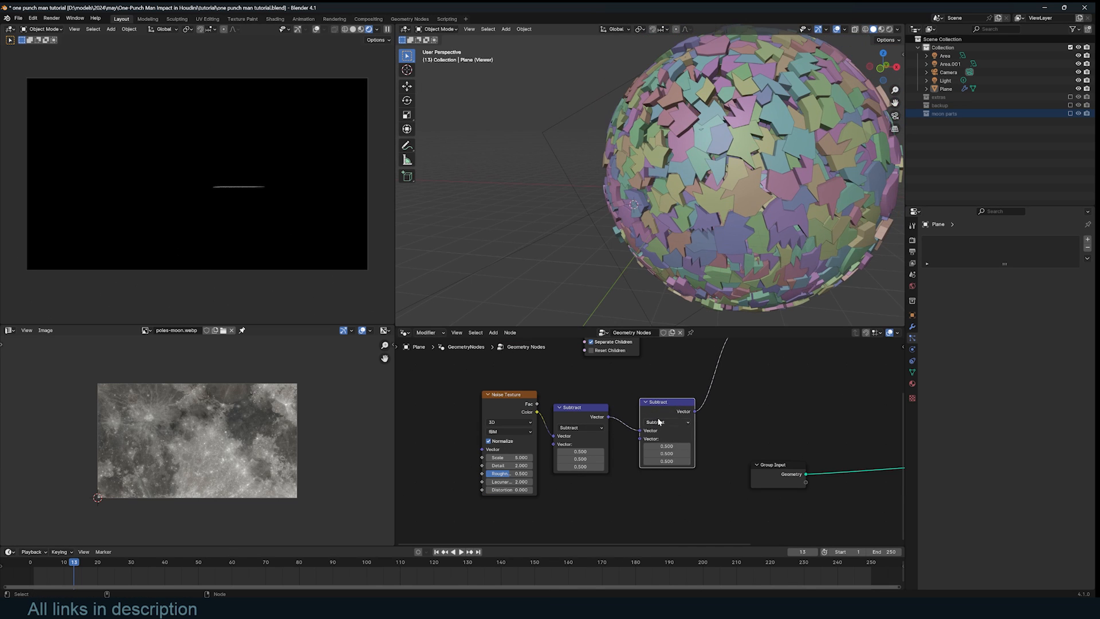
- Add a second Vector Math node set to Scale 1.8, then save the file
left_click(667, 422)
left_click(664, 555)
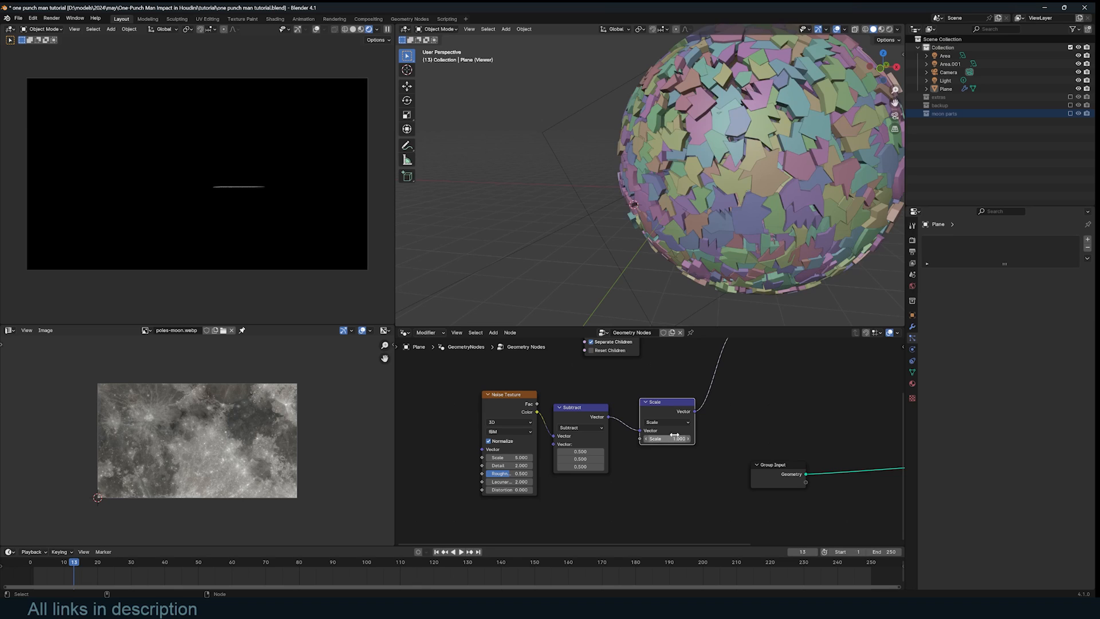
mouse_move(675, 437)
left_mouse_down()
mouse_move(665, 437)
mouse_move(688, 438)
left_mouse_up()
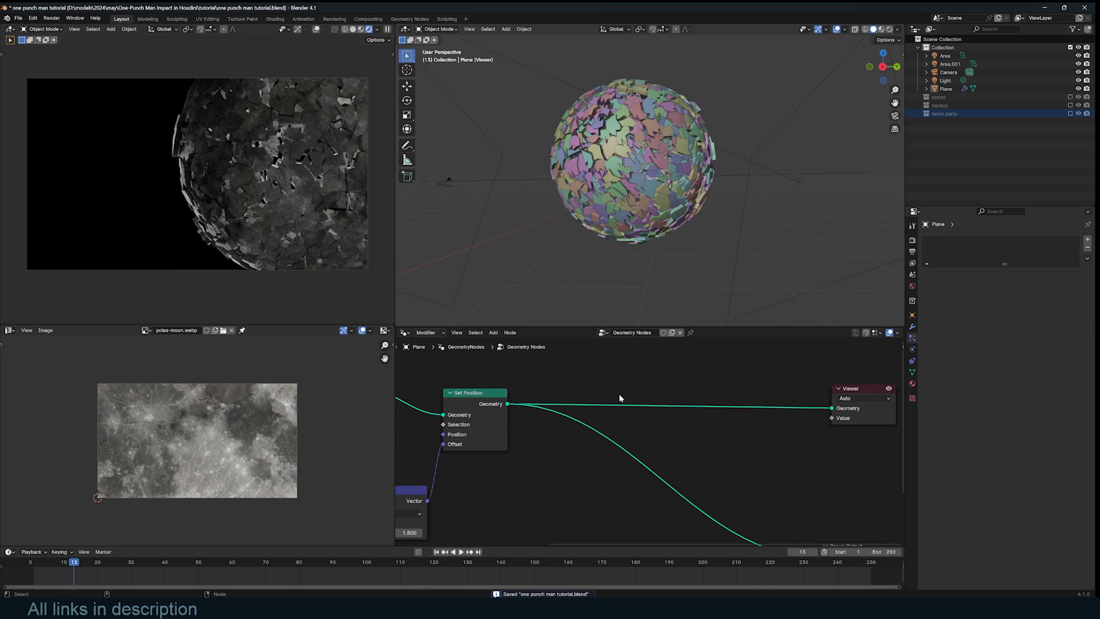
key("ctrl+s")
- Add Rotate Instances with a vector-type Random Value feeding its rotation
key("shift+a")
type("r")
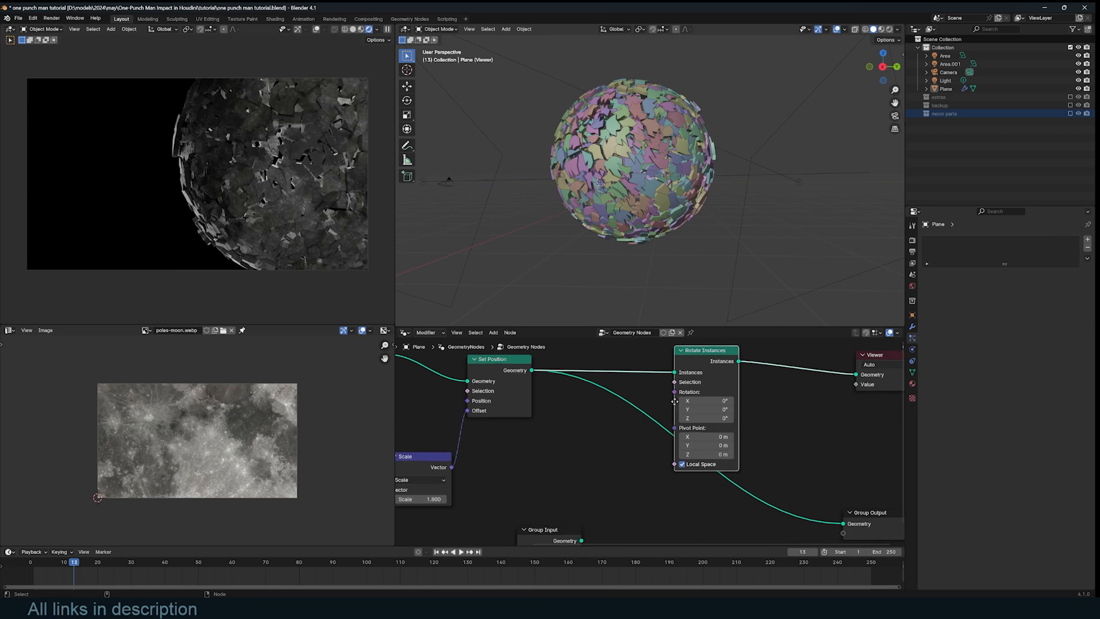
key("shift+a")
type("rande")
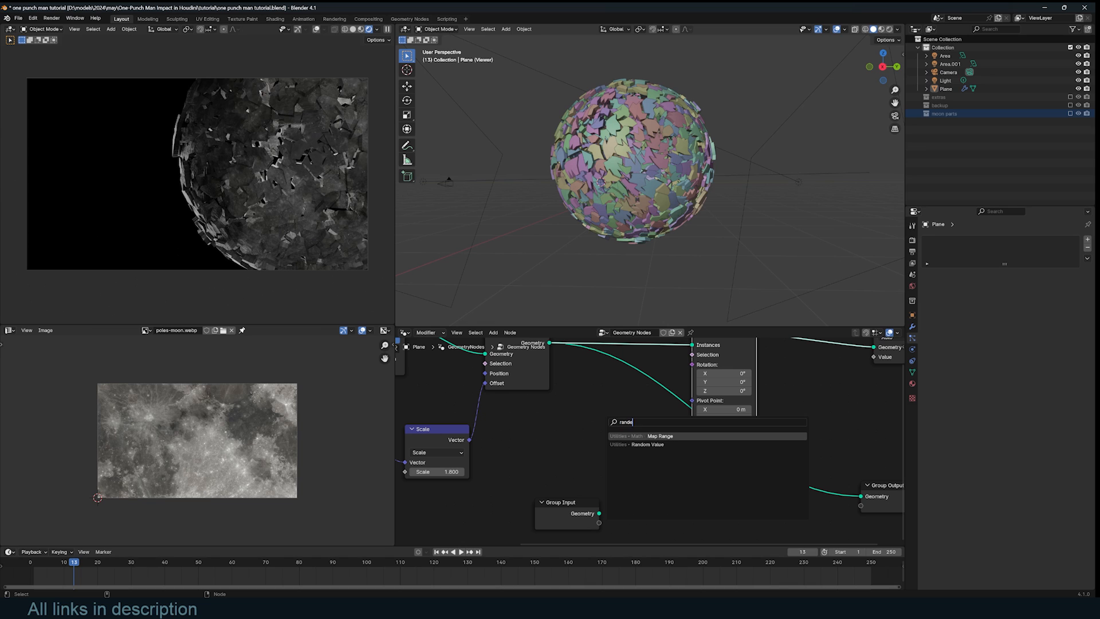
key("Down")
key("Return")
left_click(594, 426)
left_click(624, 451)
left_click(615, 494)
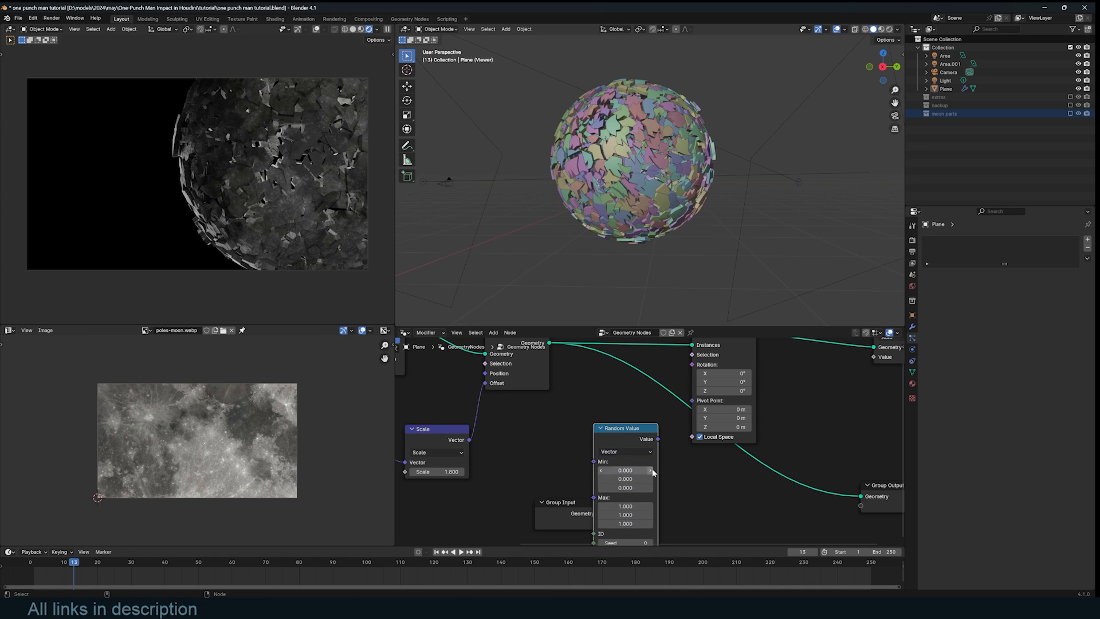
left_click_drag(658, 439, 693, 365)
- Set the Random Value range from -2 to 2 on all axes and preview playback
middle_click_drag(605, 470, 638, 405)
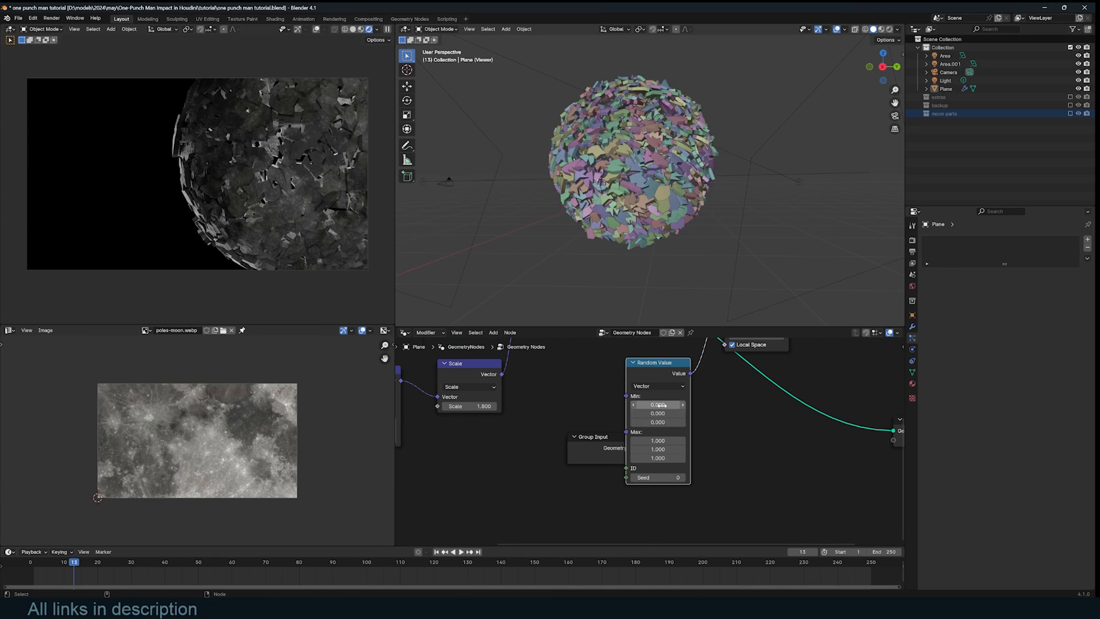
double_click(638, 404)
type("-2")
key("Return")
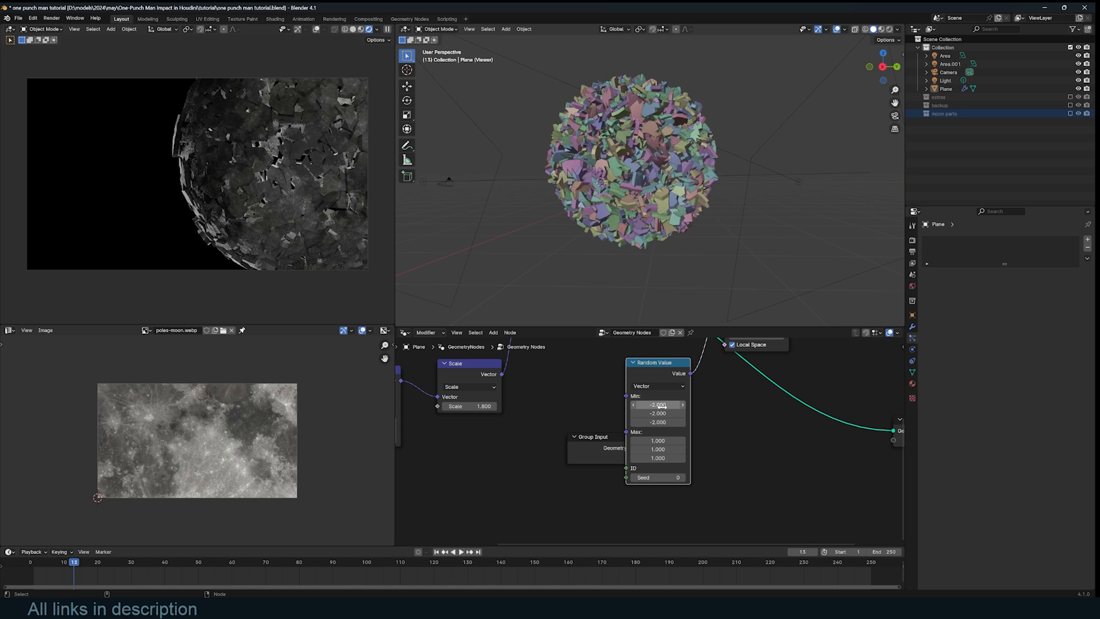
left_click_drag(661, 440, 660, 458)
type("2")
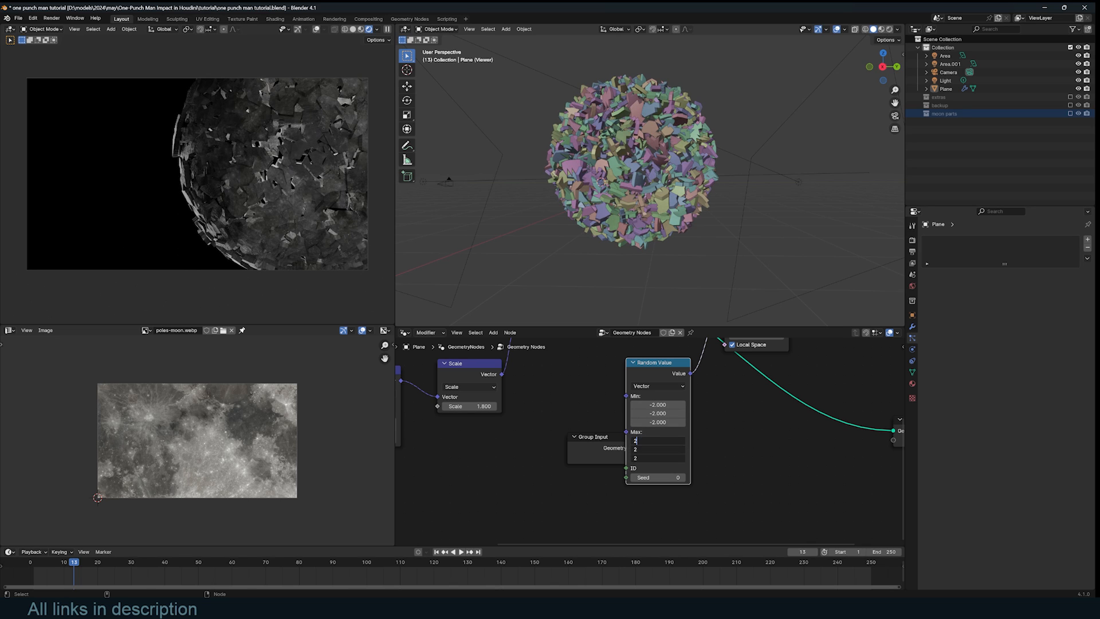
key("Return")
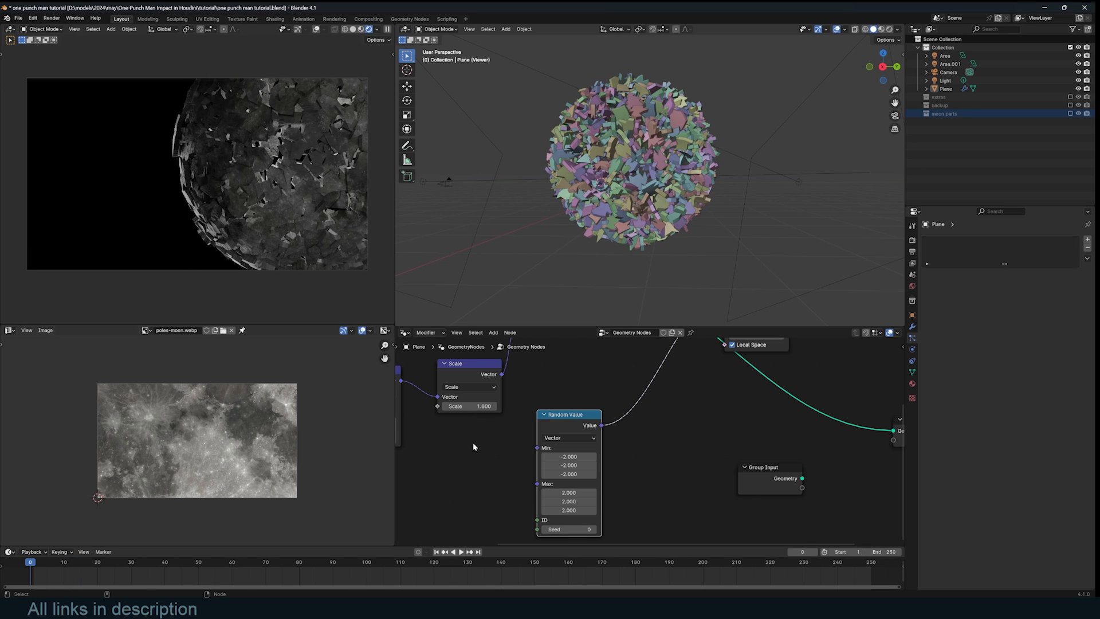
key("space")
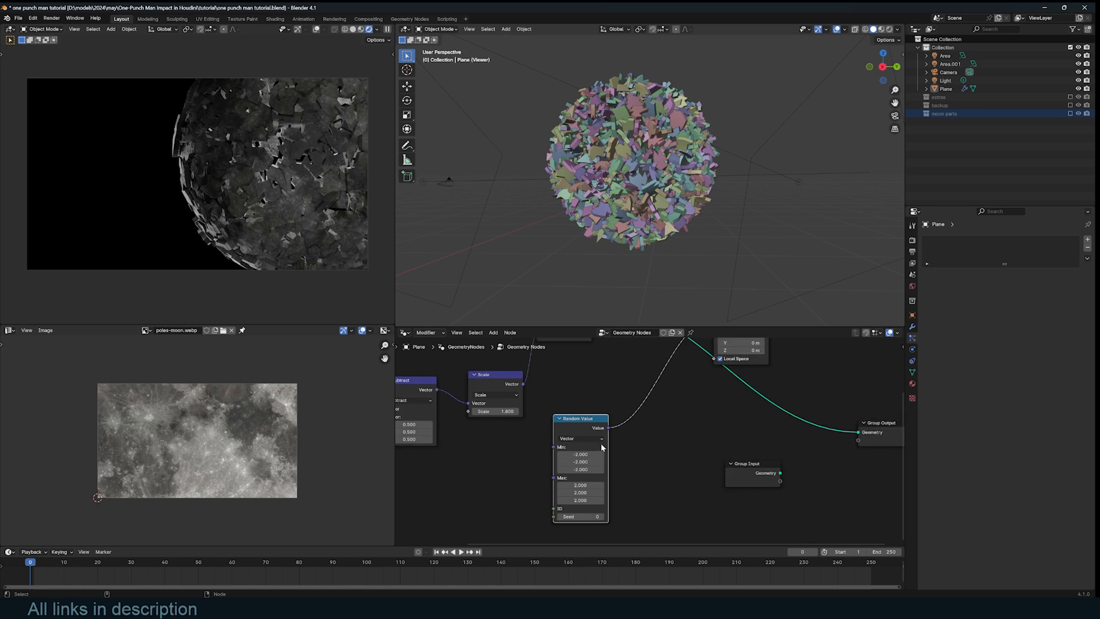
middle_click_drag(602, 447, 699, 409)
key("shift+a")
- Add a Vector Math Add after Random Value, with Scene Time Seconds in its second vector
type("vec")
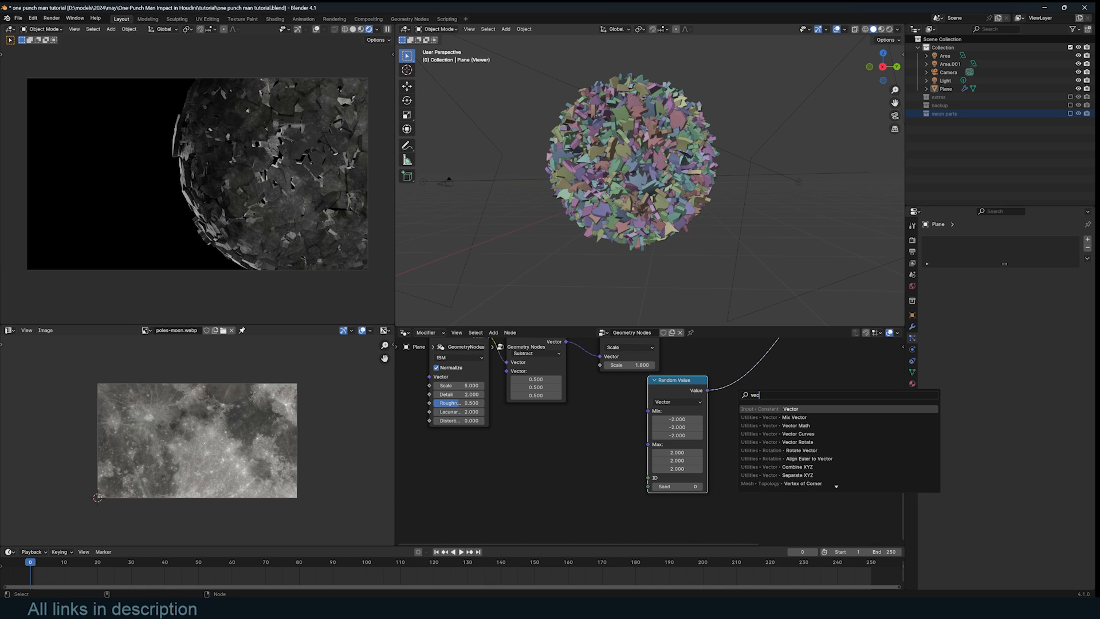
key("Return")
left_click(770, 373)
key("shift+a")
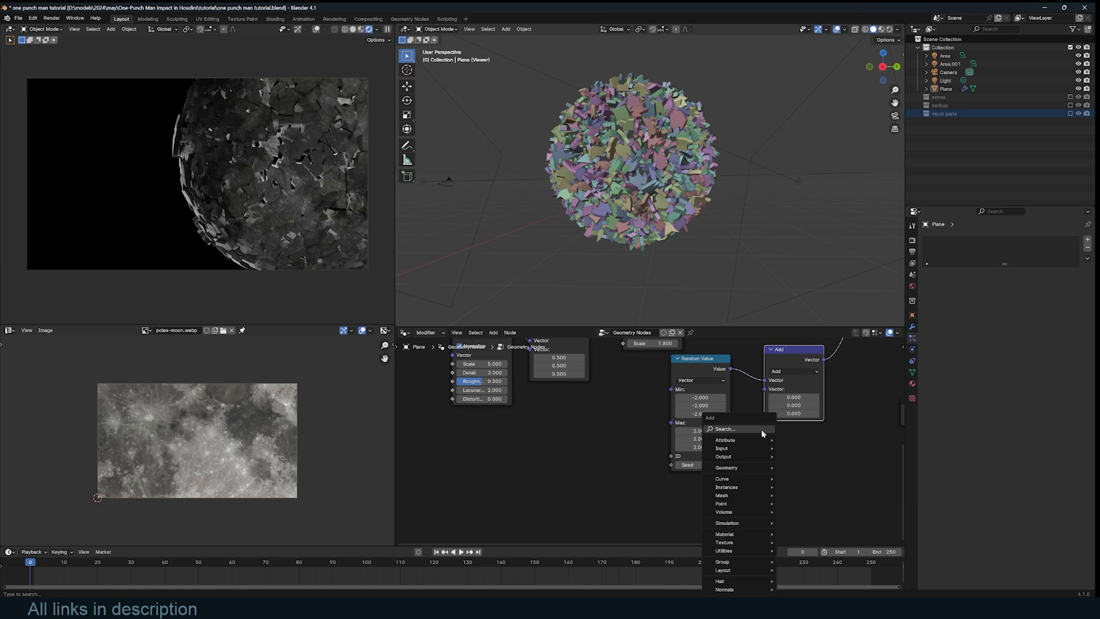
type("sce")
key("Return")
left_click(810, 459)
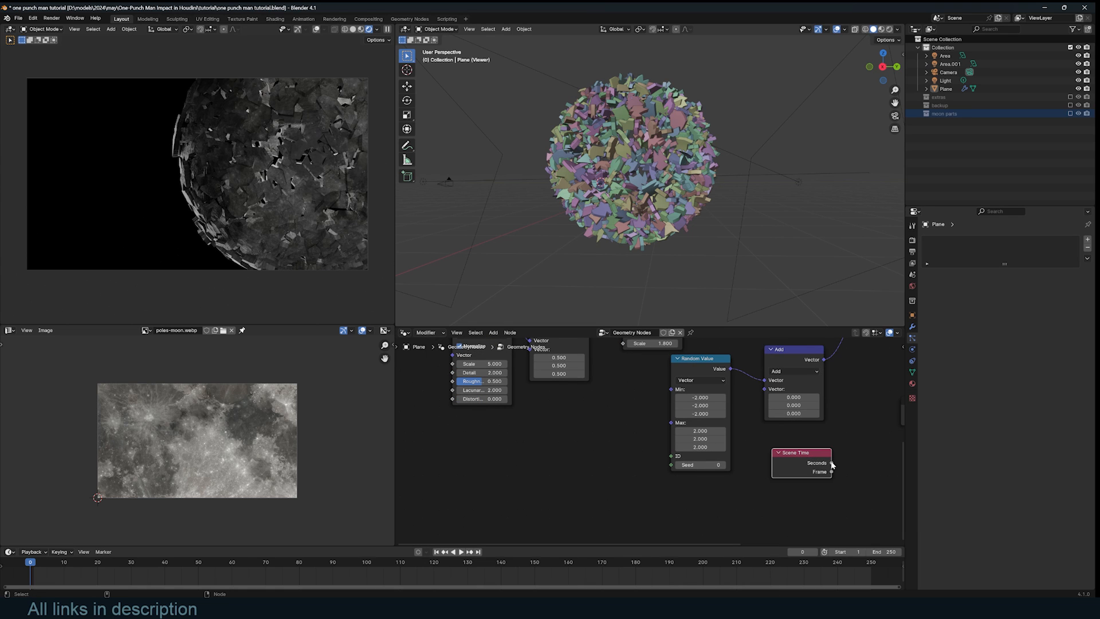
left_click_drag(831, 463, 765, 389)
key("space")
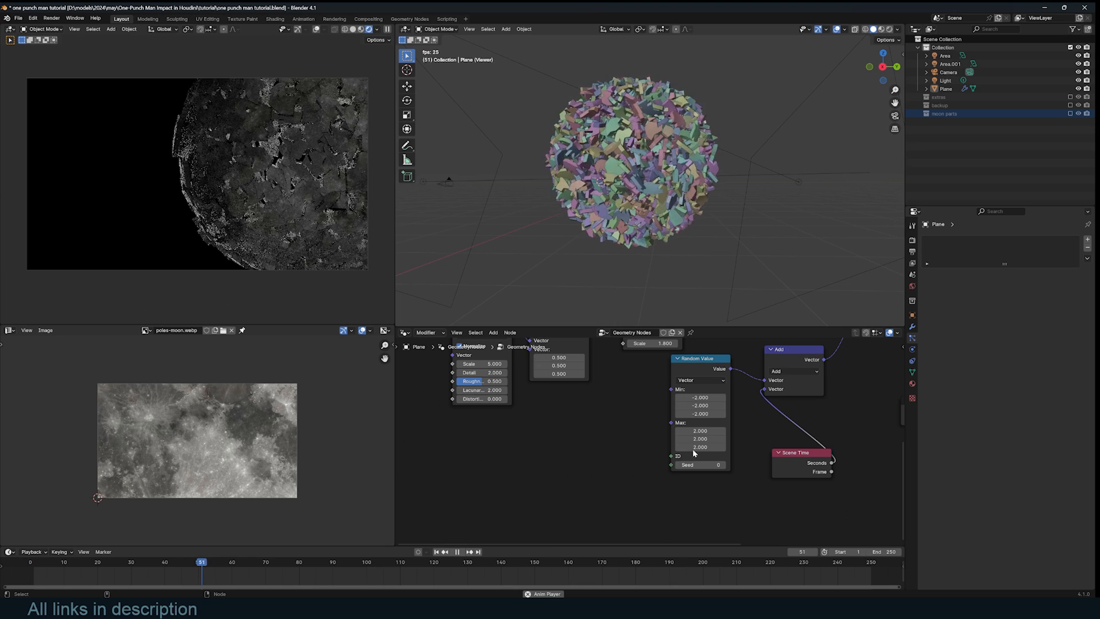
key("space")
- Duplicate the Add node onto the following link as a Scale node with factor 0.4
middle_click_drag(770, 435, 650, 494)
left_click(673, 418)
key("shift+d")
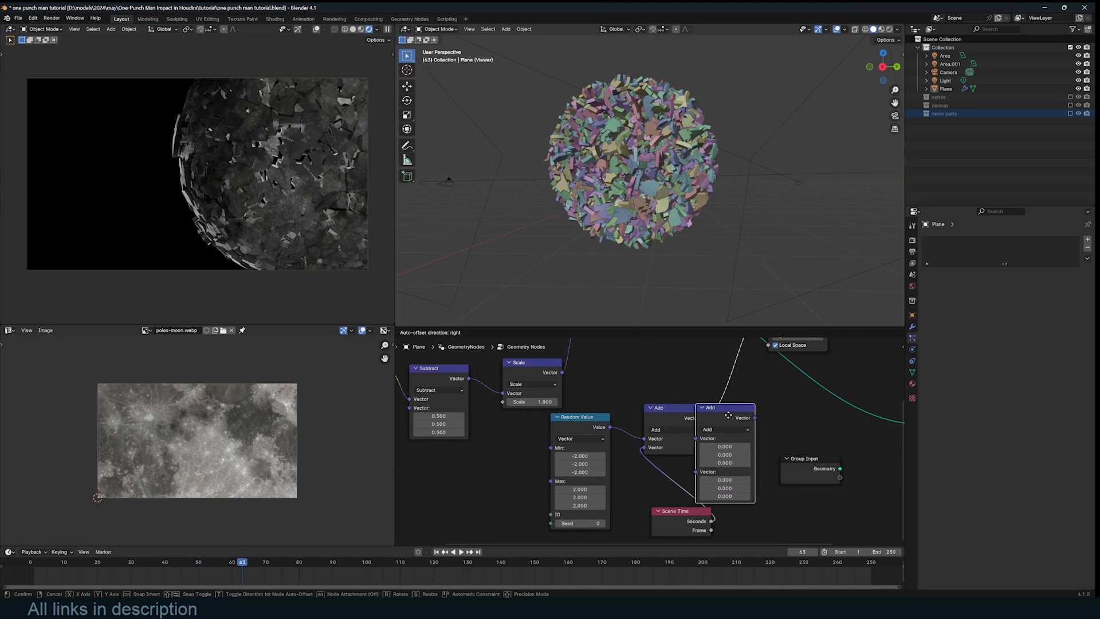
left_click(770, 413)
left_click(762, 428)
left_click(760, 553)
double_click(758, 447)
type(".4")
key("Return")
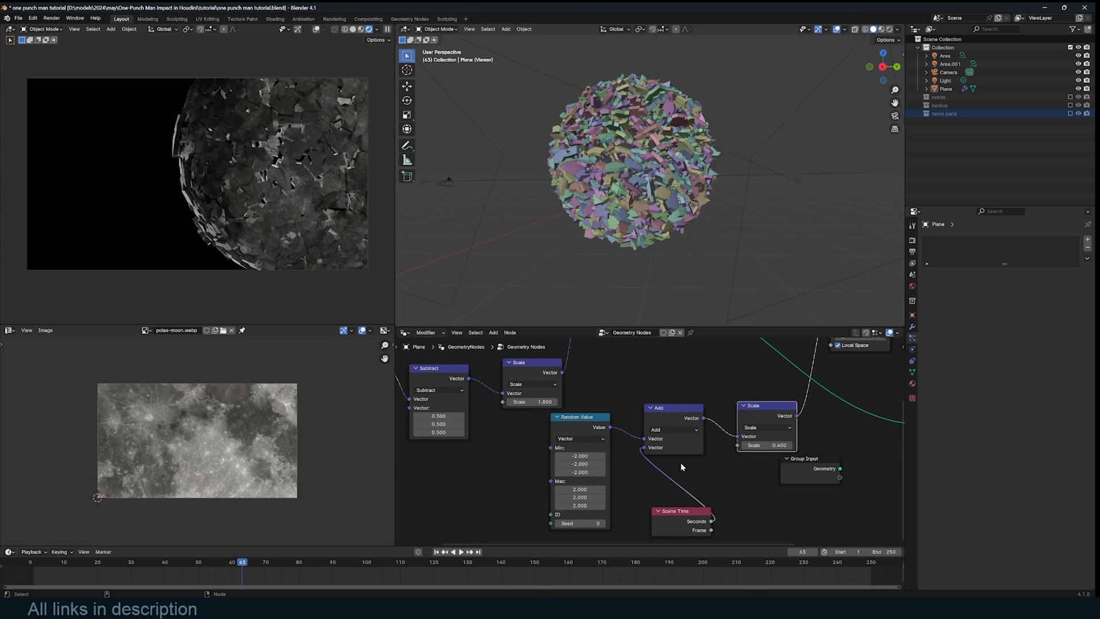
- Replay the animation from the first frame and view it through the scene camera
key("shift+Left")
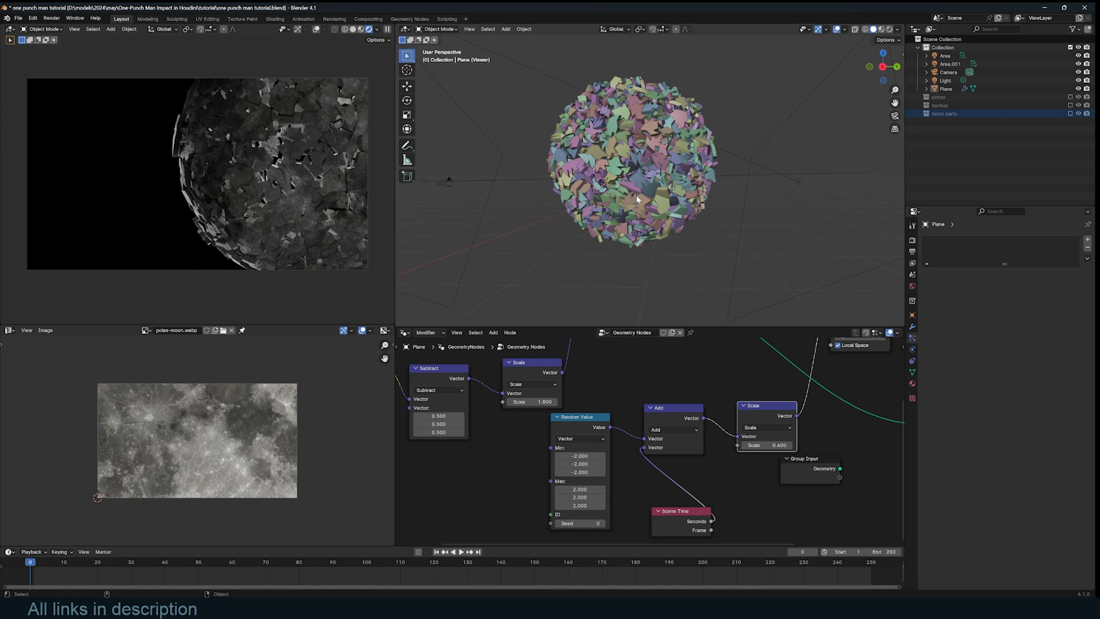
key("space")
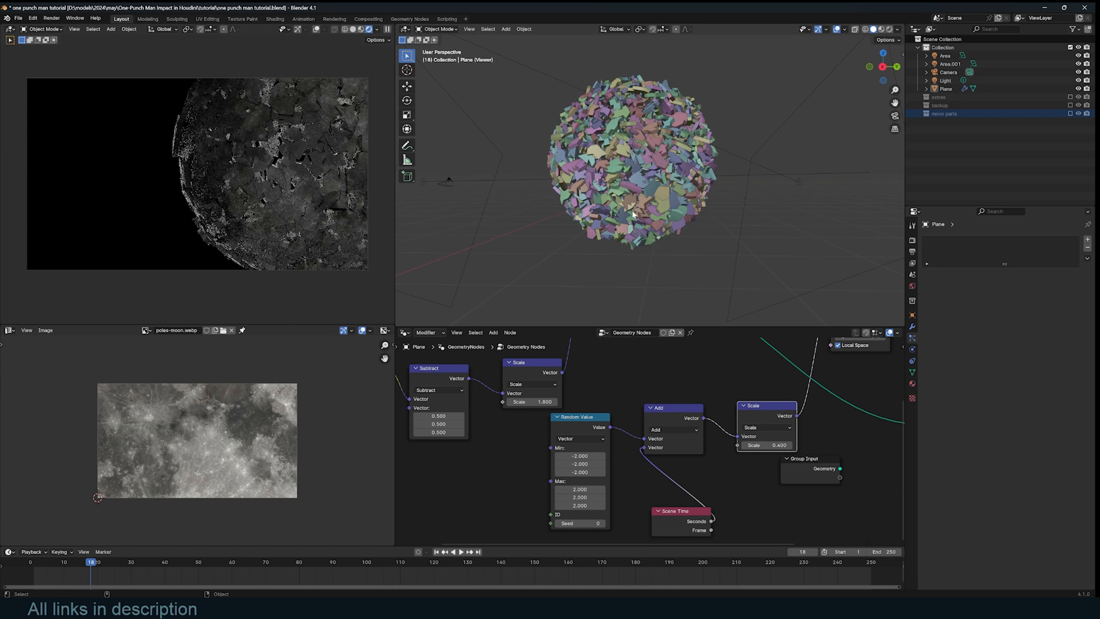
key("KP_0")
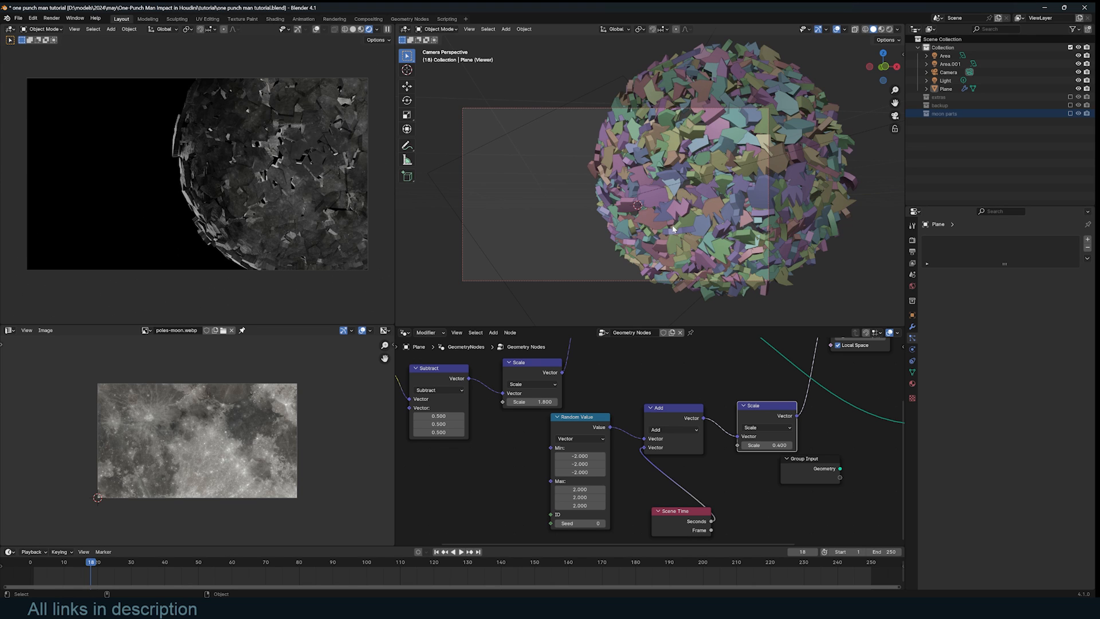
key("shift+a")
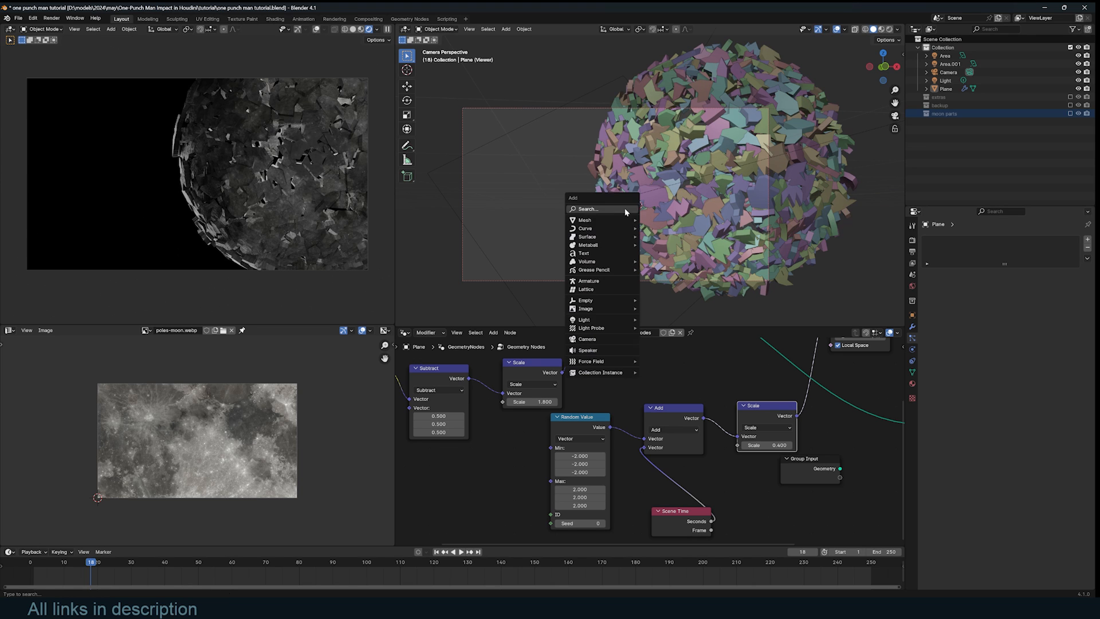
- Add an Empty on the moon's surface, scaled down and rotated
left_click(665, 300)
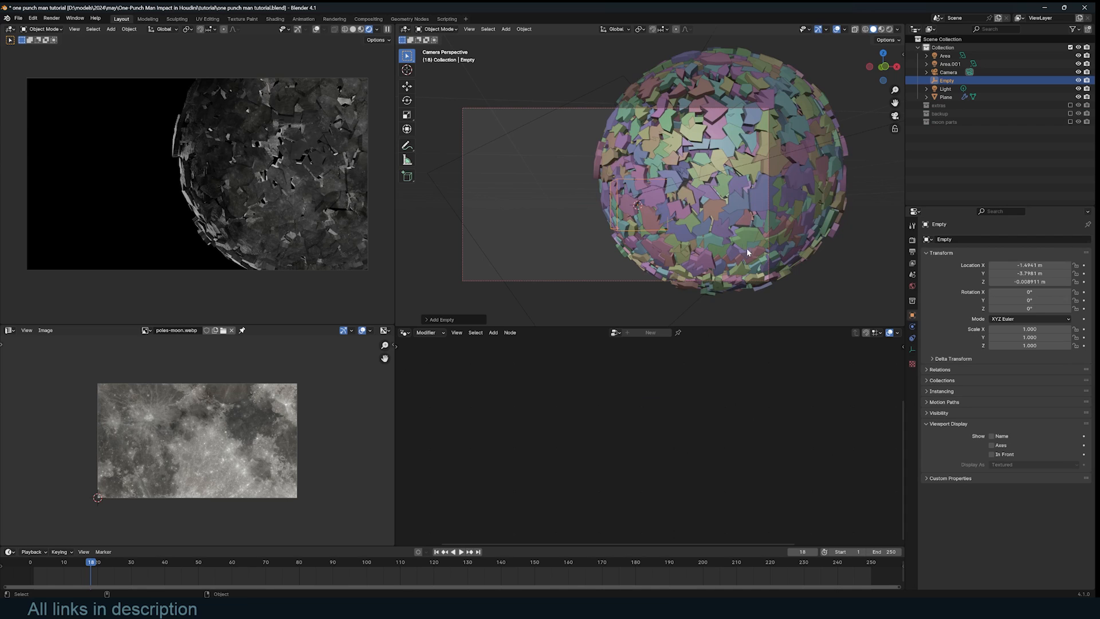
key("s")
left_click(675, 223)
key("r")
key("r")
left_click(629, 216)
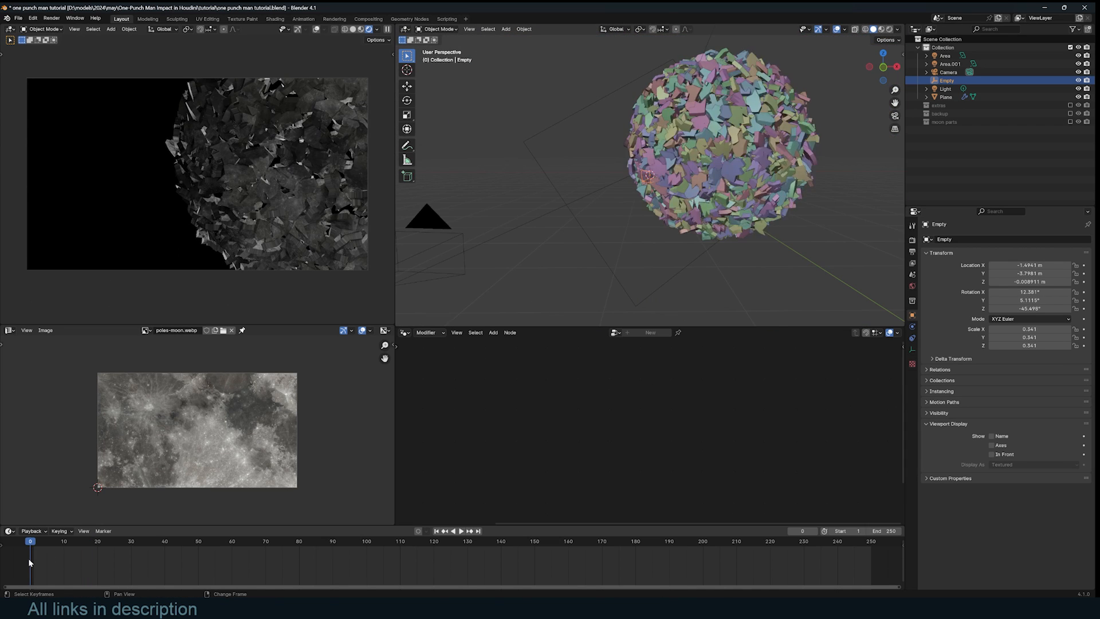
- Keyframe the Empty's location at frame 0, move it away by frame 29, and rename it saitama
scroll(666, 174, "up", 3)
key("i")
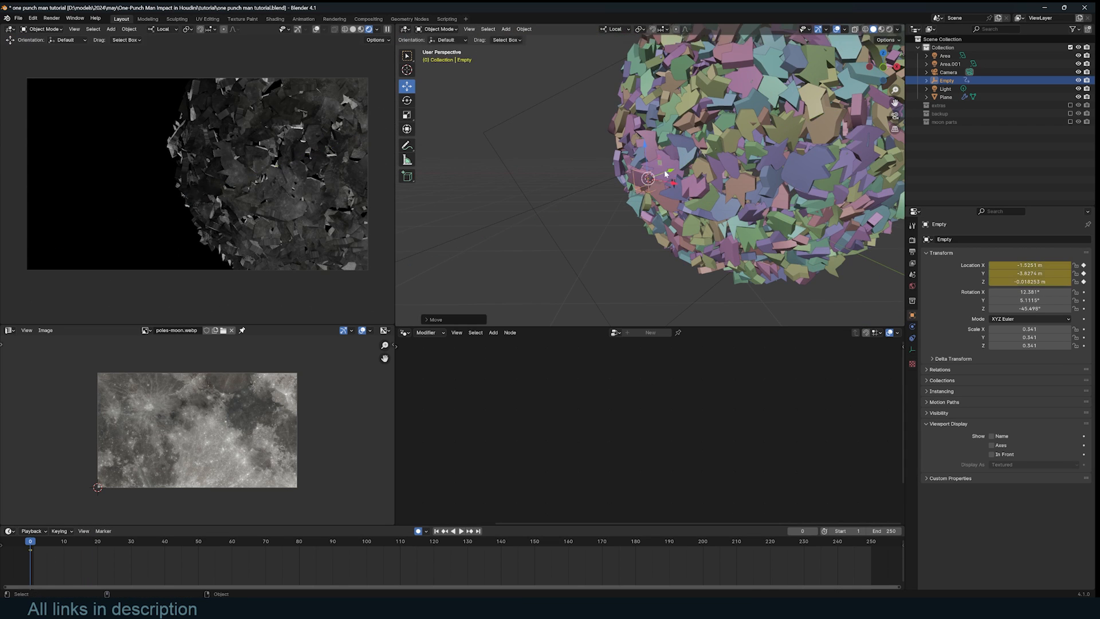
left_click(129, 545)
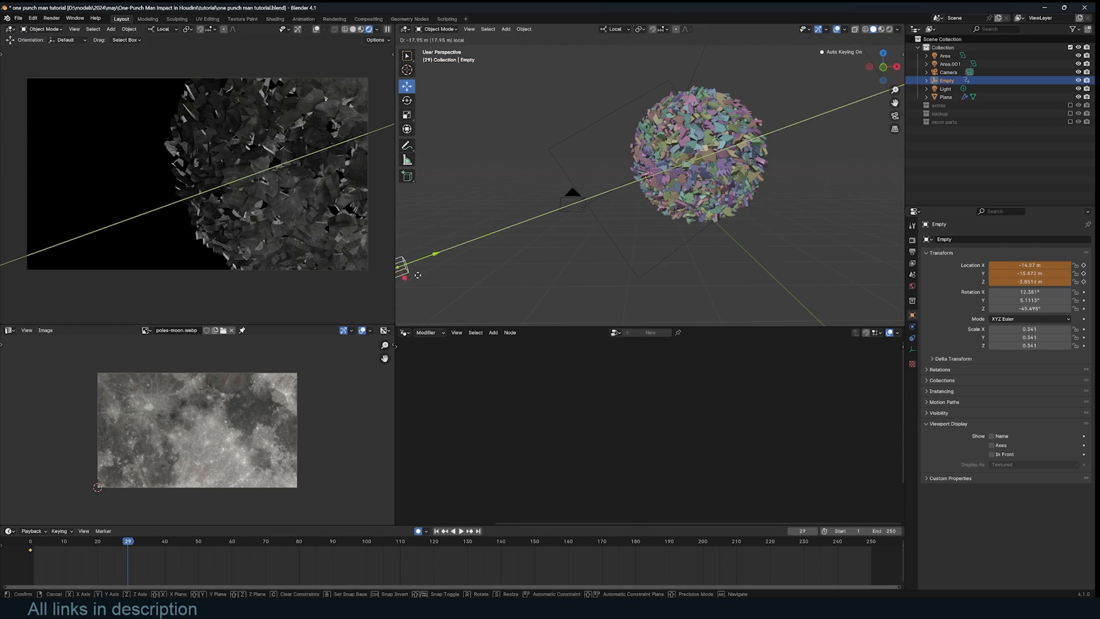
left_click_drag(422, 277, 418, 279)
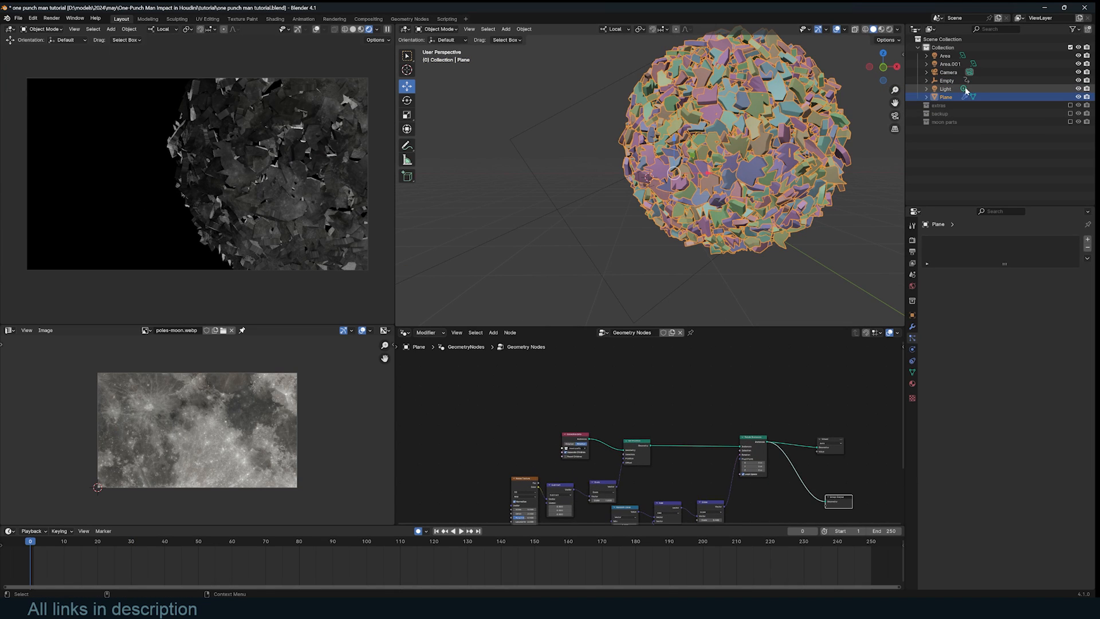
double_click(946, 80)
type("salt")
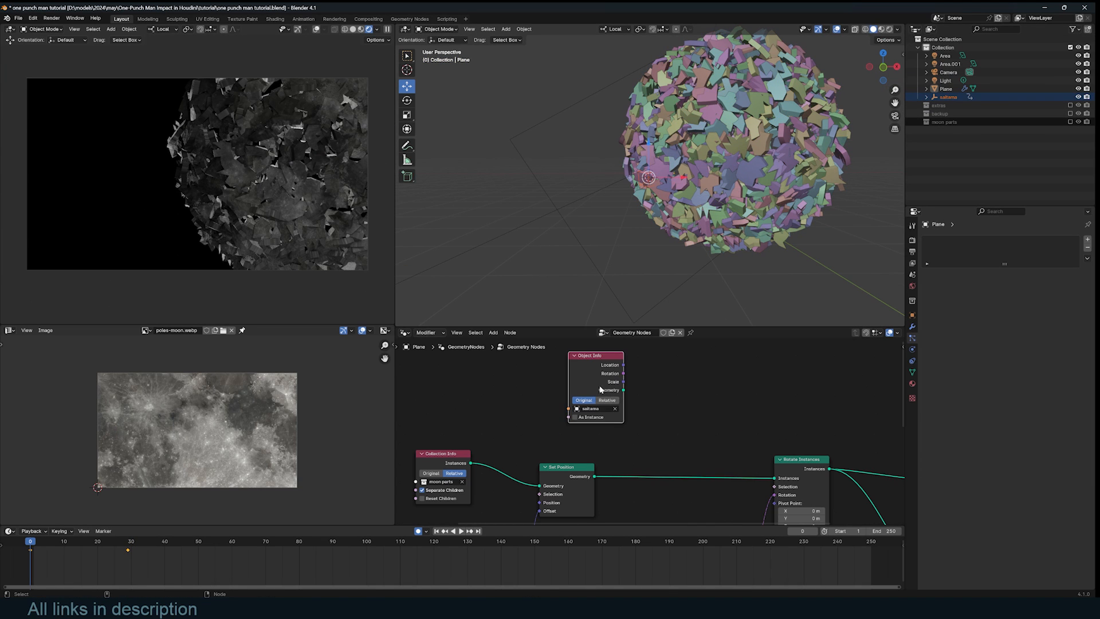
left_click_drag(607, 388, 667, 400)
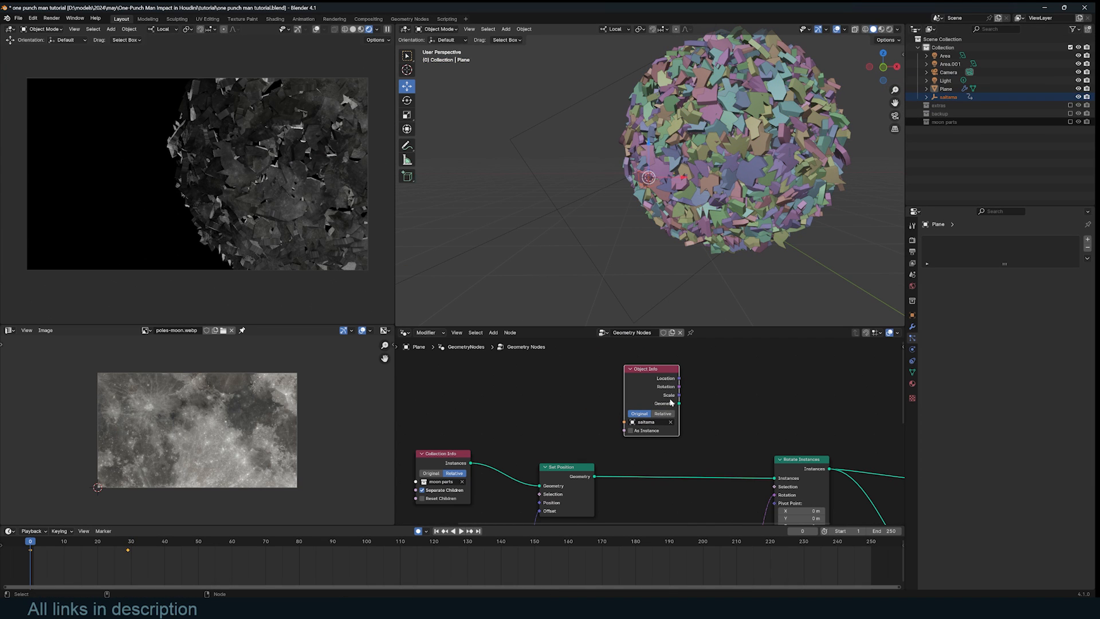
- Feed Object Info (Relative) and a Position node into a Vector Math Distance node
scroll(667, 400, "up", 2)
left_click(669, 412)
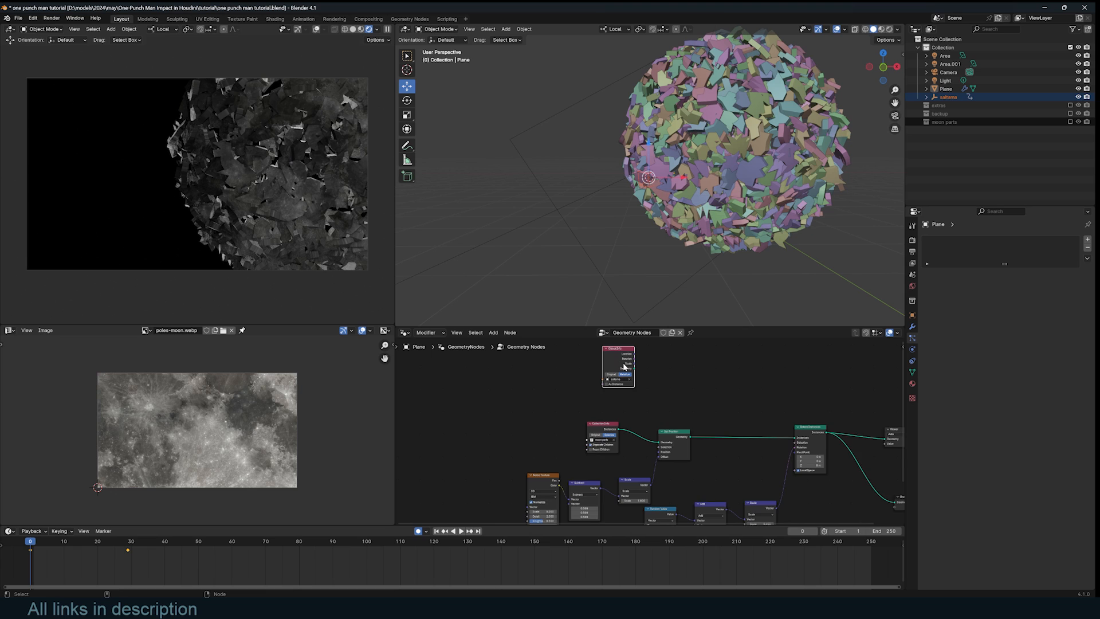
scroll(625, 368, "up", 2)
middle_click_drag(624, 371, 687, 386)
key("shift+a")
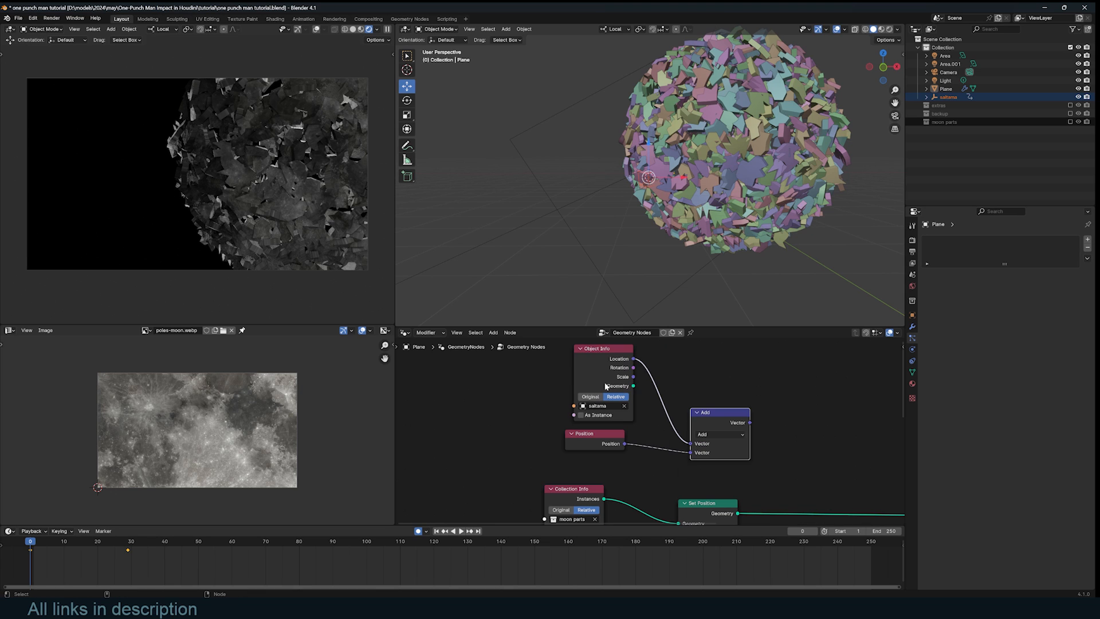
left_click(616, 376)
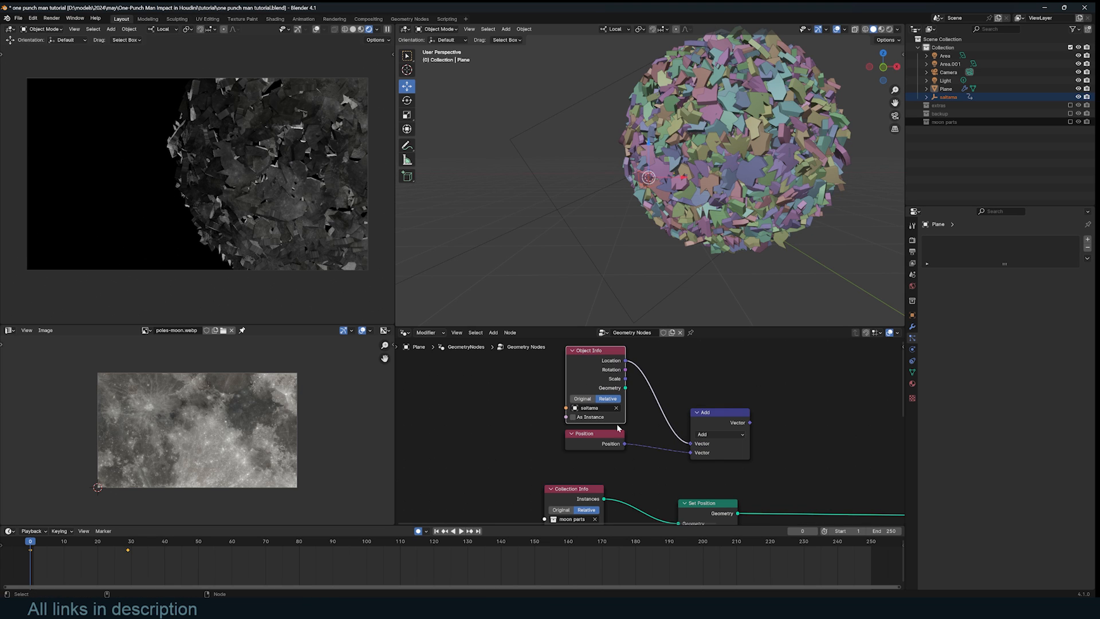
left_click(705, 435)
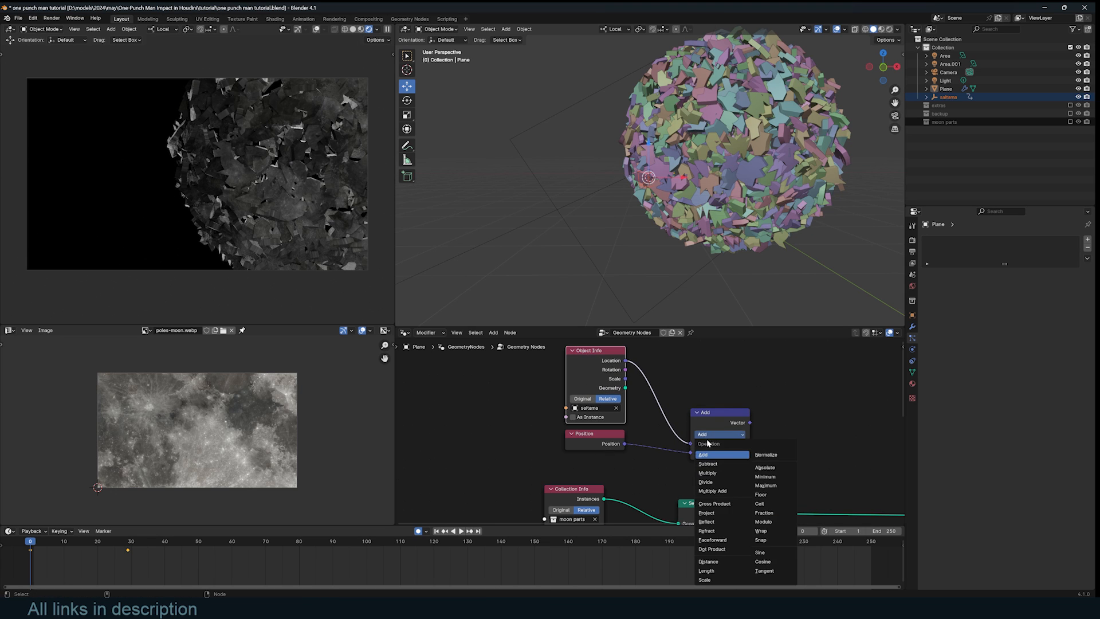
left_click(709, 561)
- Preview the distance-to-saitama values on the moon
middle_click_drag(745, 443, 700, 411)
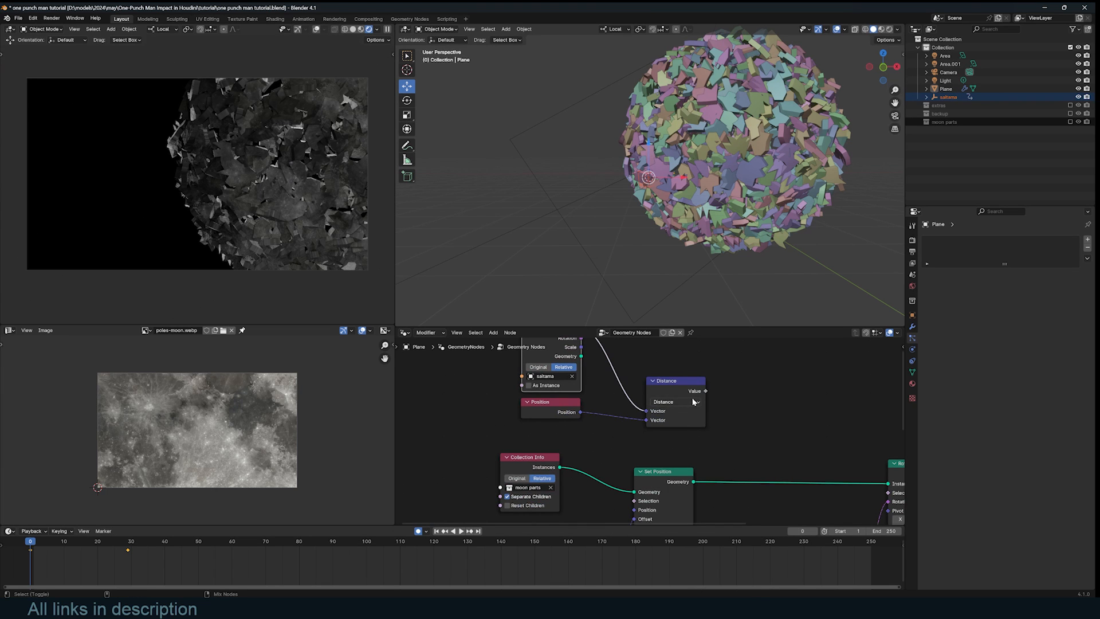
left_click(693, 401, "ctrl+shift")
left_click(693, 393, "ctrl+shift")
left_click(694, 392, "ctrl+shift")
scroll(695, 394, "down", 8)
middle_click_drag(781, 429, 677, 426)
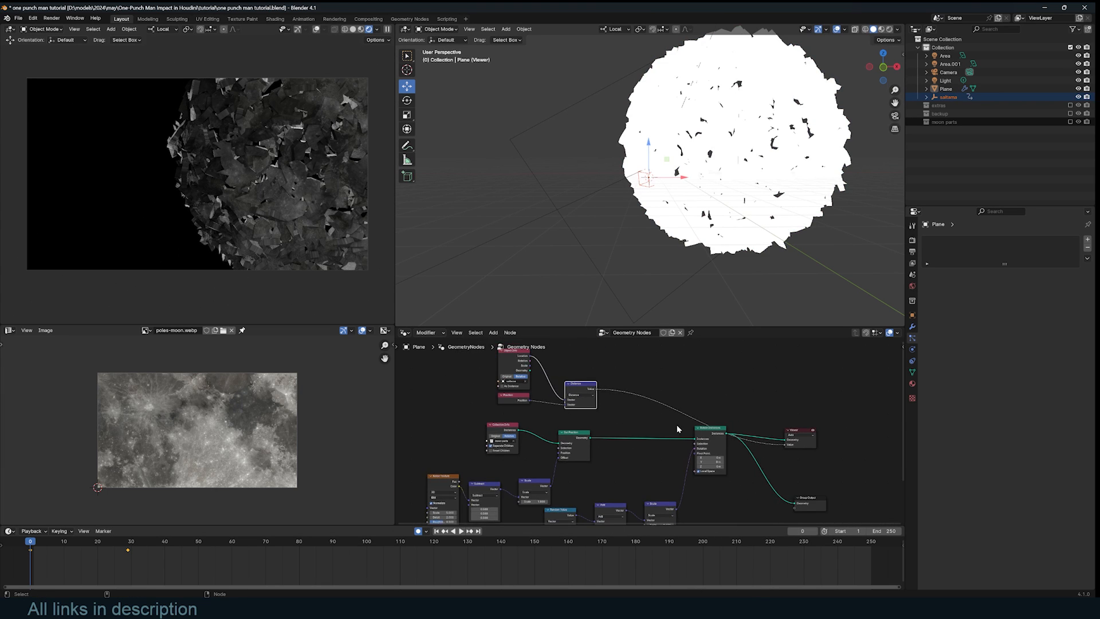
scroll(677, 427, "up", 2)
- Insert a Map Range on the Distance link with From Max 9.2, then save
key("shift+a")
type("map")
key("Return")
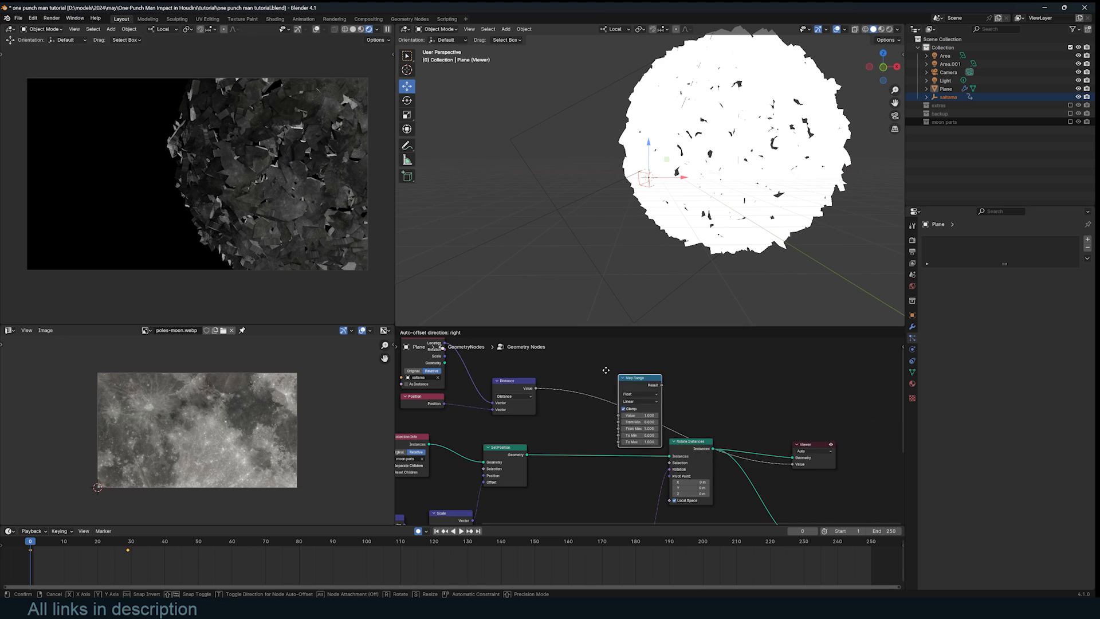
left_click(550, 353)
scroll(580, 372, "up", 3)
middle_click_drag(583, 376, 610, 395)
scroll(610, 399, "up", 2)
left_click(594, 426)
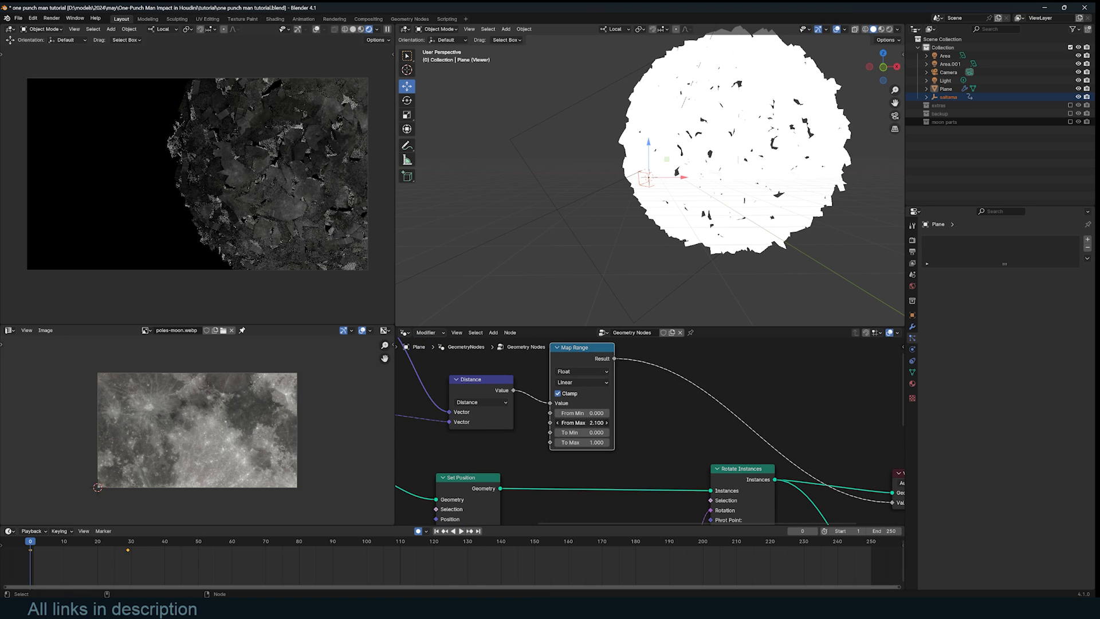
type("9.2")
key("Return")
scroll(630, 425, "down", 2)
key("ctrl+s")
- Set the Viewer domain to Instance and play the animation to check the falloff
middle_click_drag(635, 424, 504, 426)
scroll(516, 427, "up", 2)
left_click(690, 425)
left_click(690, 428)
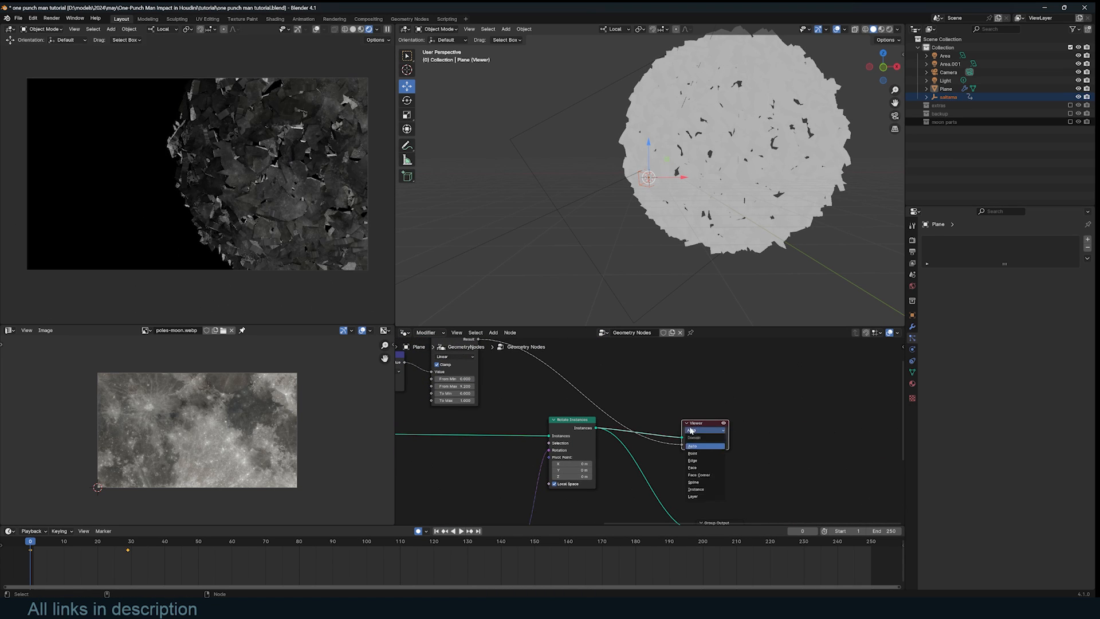
left_click(695, 489)
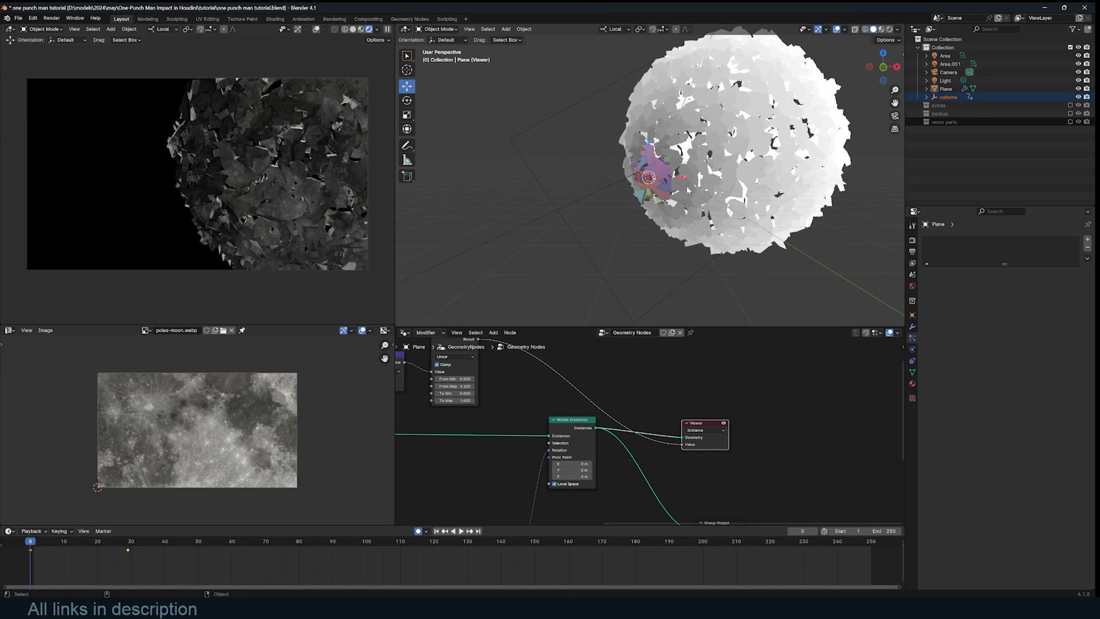
key("space")
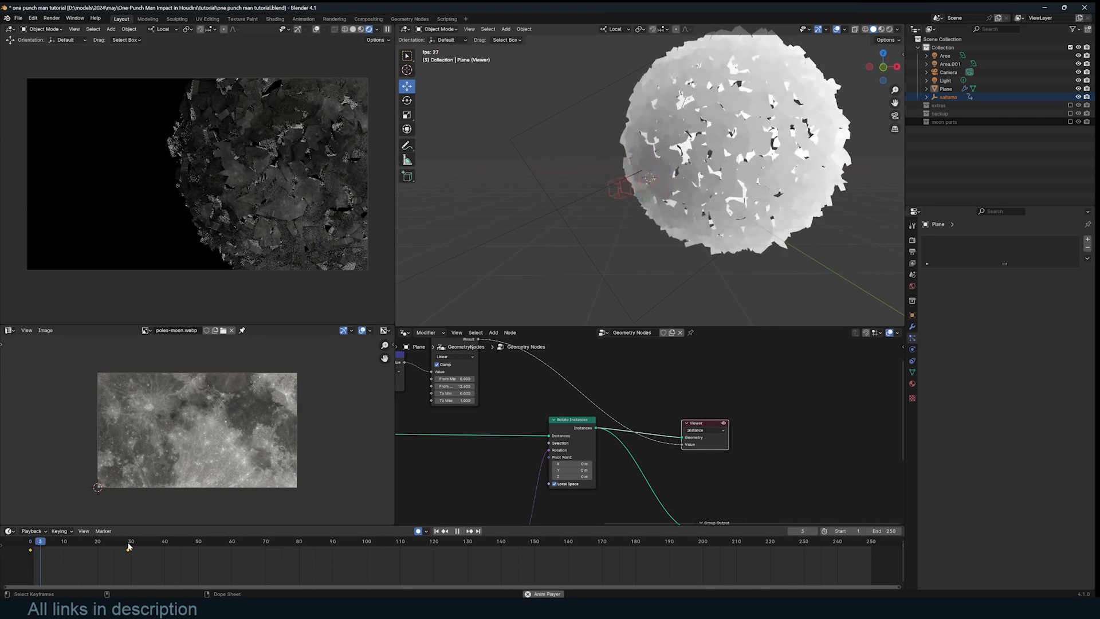
key("Escape")
- Add a Color Ramp after Map Range with its black stop at 0.085
key("space")
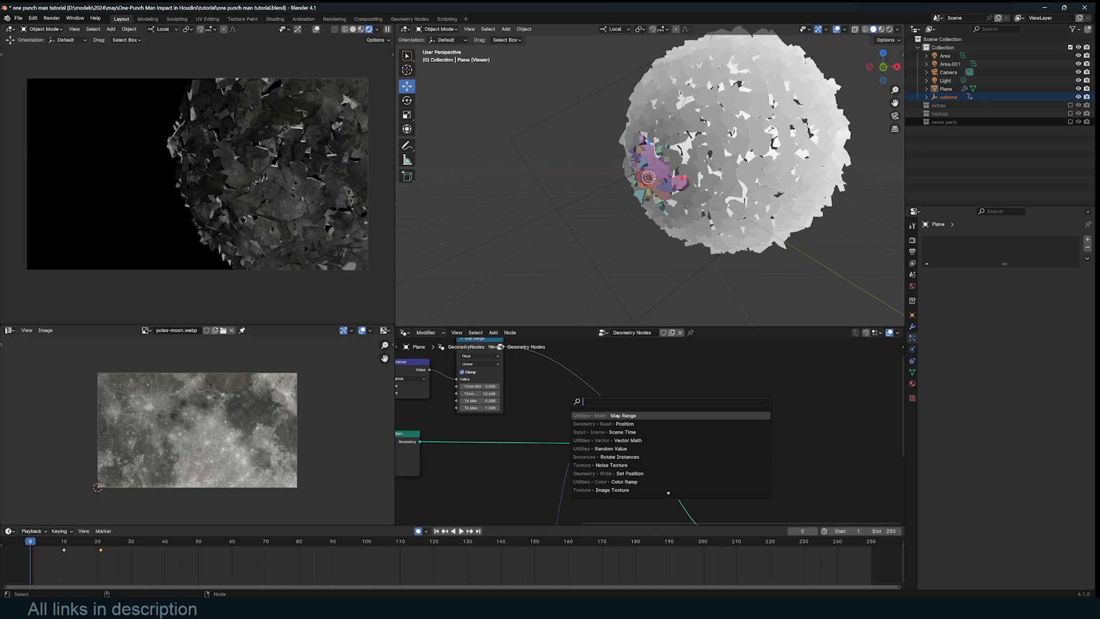
type("co")
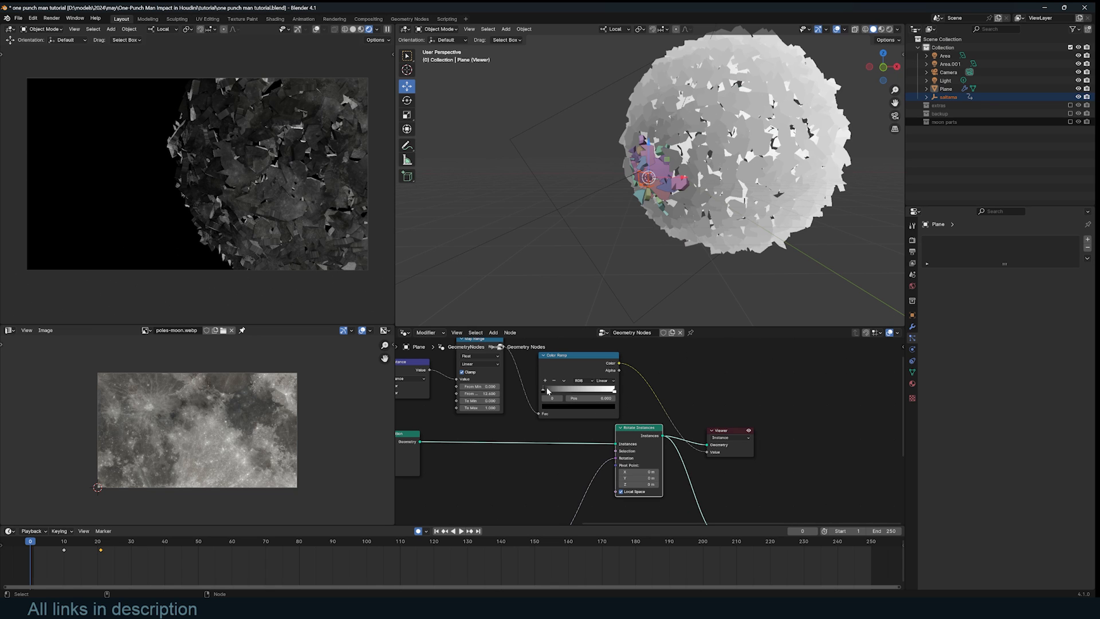
left_click_drag(547, 391, 553, 393)
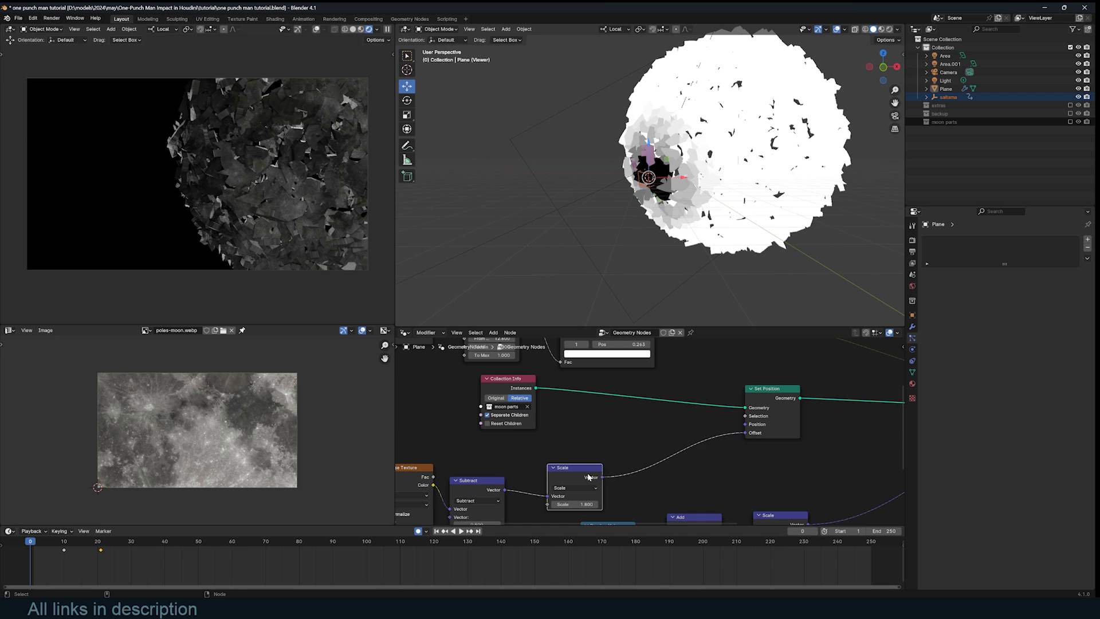
- Duplicate a Scale node onto the offset link, driven by the ramp color, and unhook the Viewer
key("shift+d")
left_click(699, 432)
scroll(626, 416, "down", 3)
middle_click_drag(626, 416, 674, 431)
left_click_drag(696, 344, 698, 354)
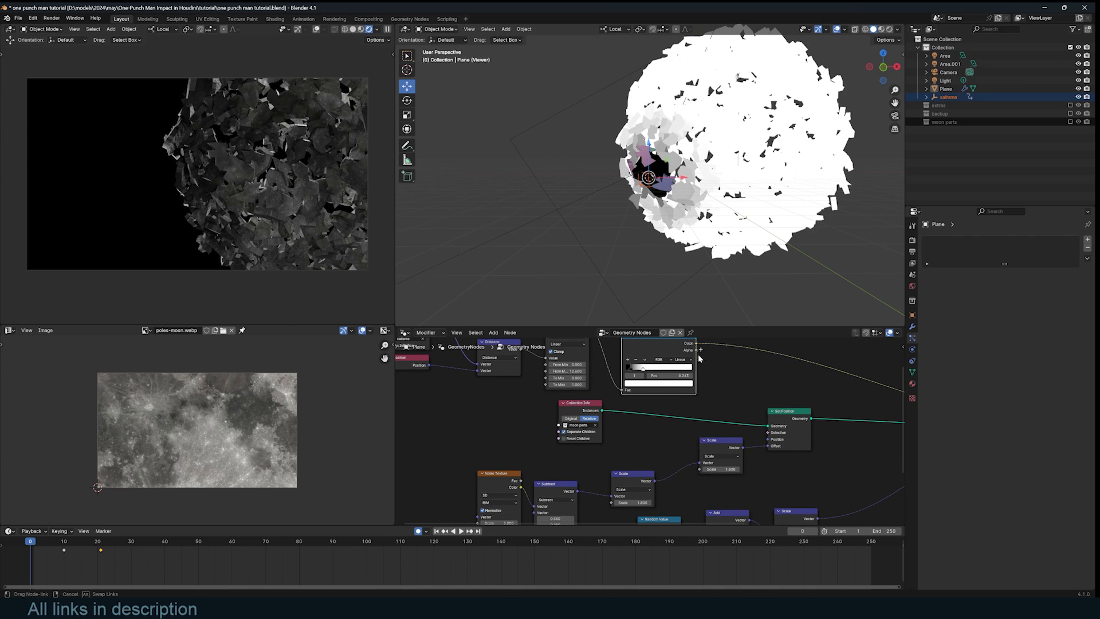
left_click_drag(698, 471, 700, 469)
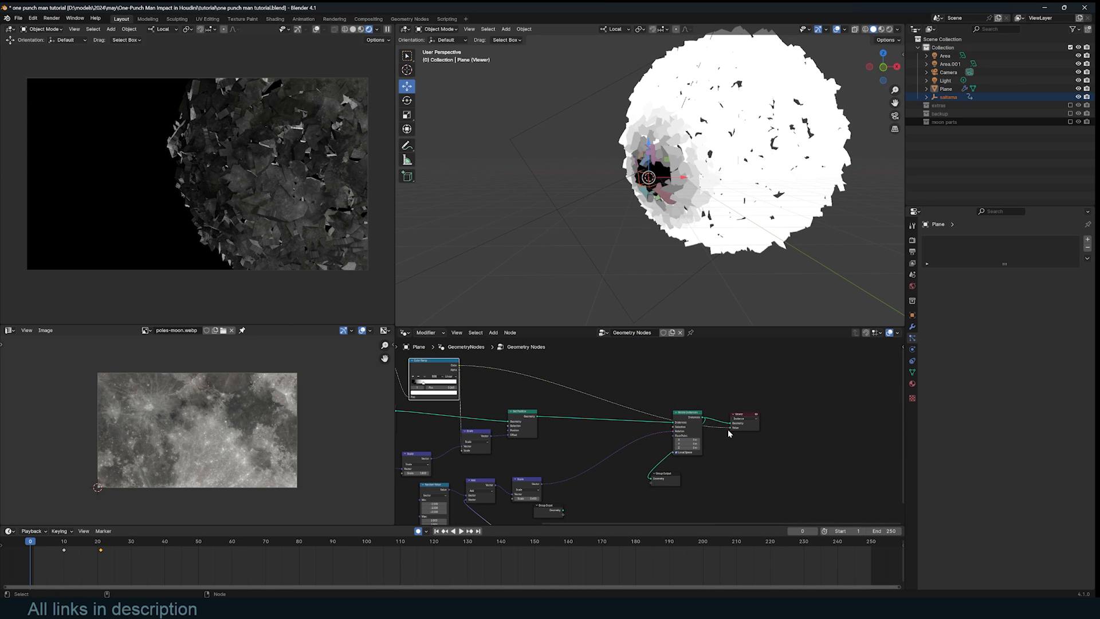
left_click_drag(729, 428, 705, 437)
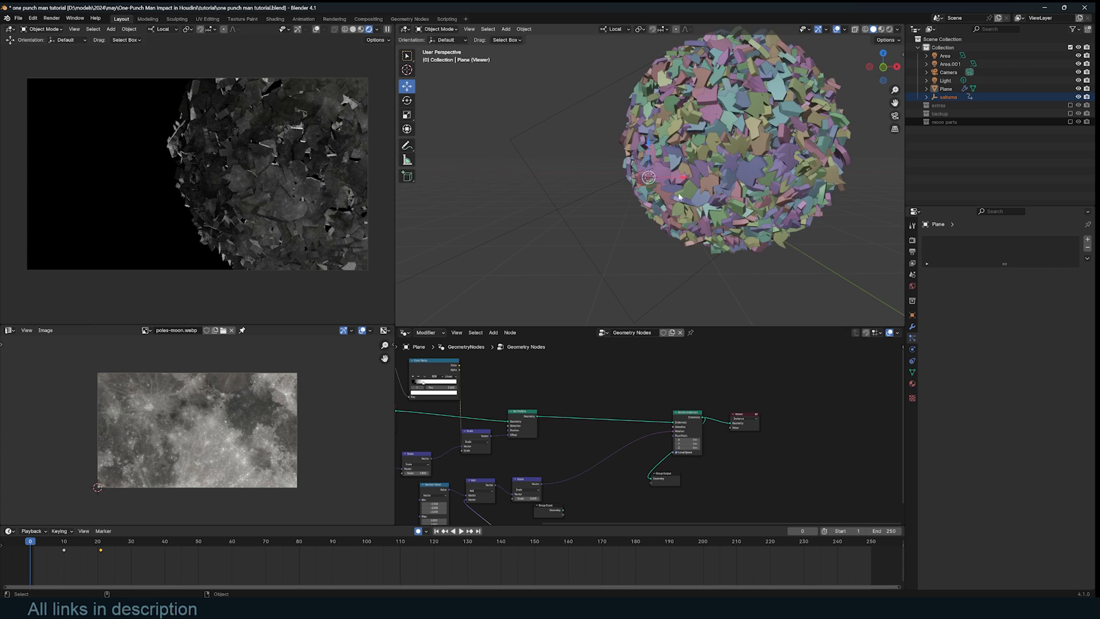
- Mute Rotate Instances so fragments lie flat, and move in closer to the sphere
scroll(661, 423, "up", 4)
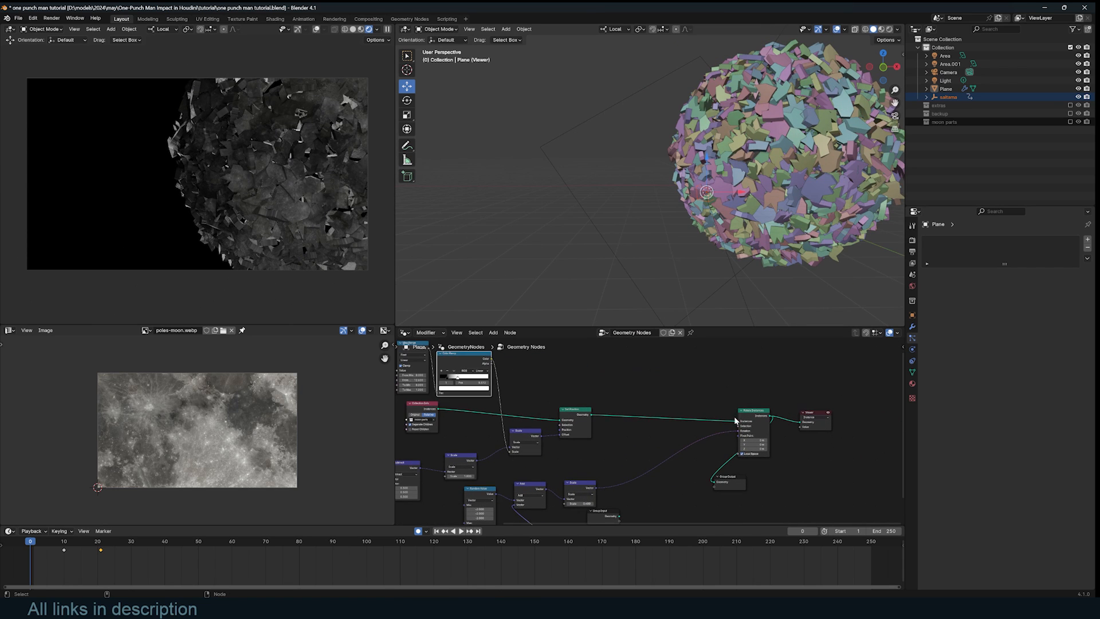
left_click(754, 415)
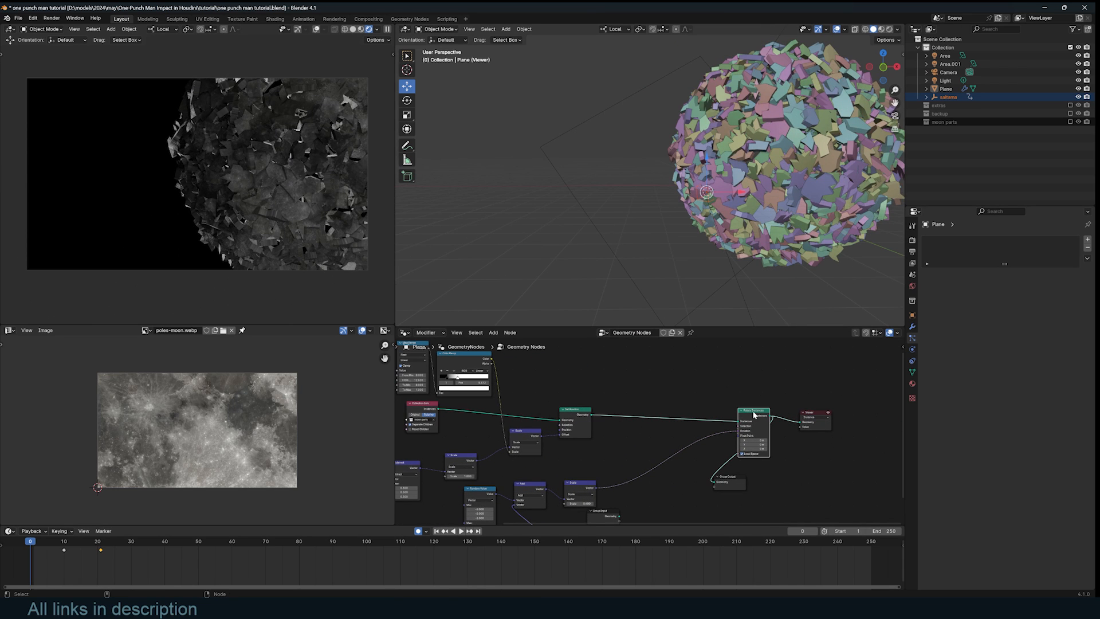
key("m")
middle_click_drag(744, 171, 717, 214)
scroll(729, 198, "up", 2)
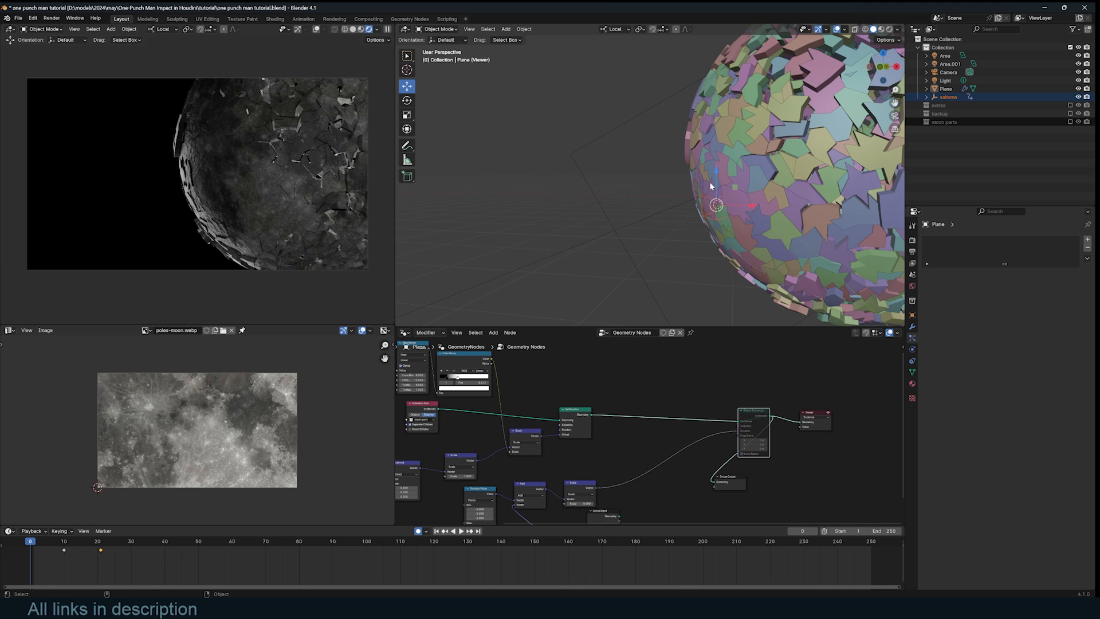
scroll(631, 431, "up", 5)
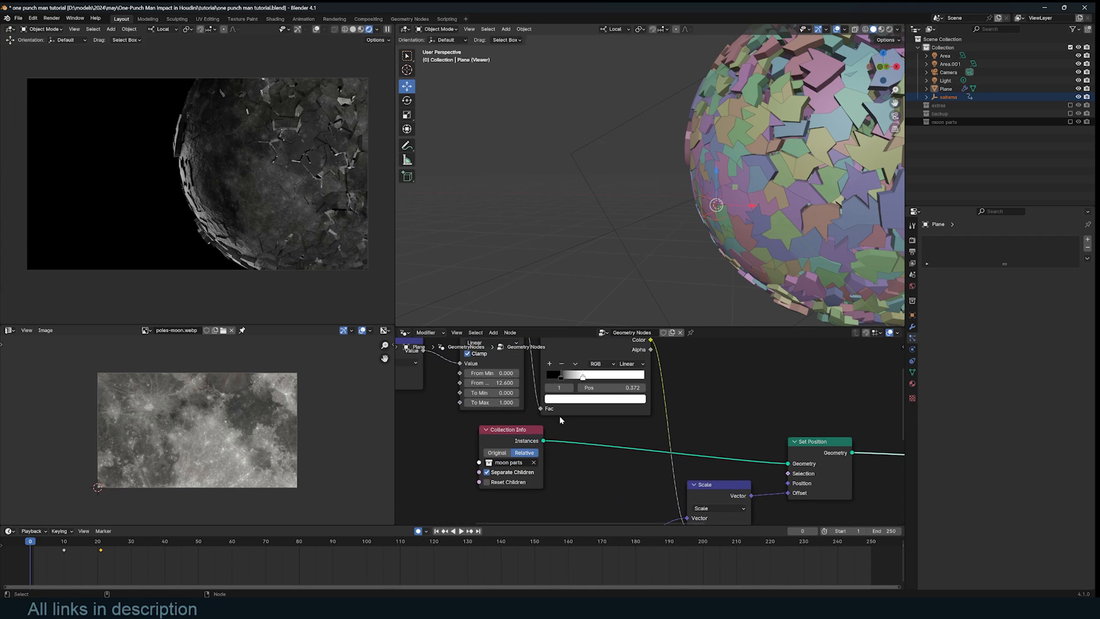
- Invert Map Range to To Min 1, To Max 0, and tighten the ramp stops toward 0.640
type("1")
key("Tab")
type("0")
key("Return")
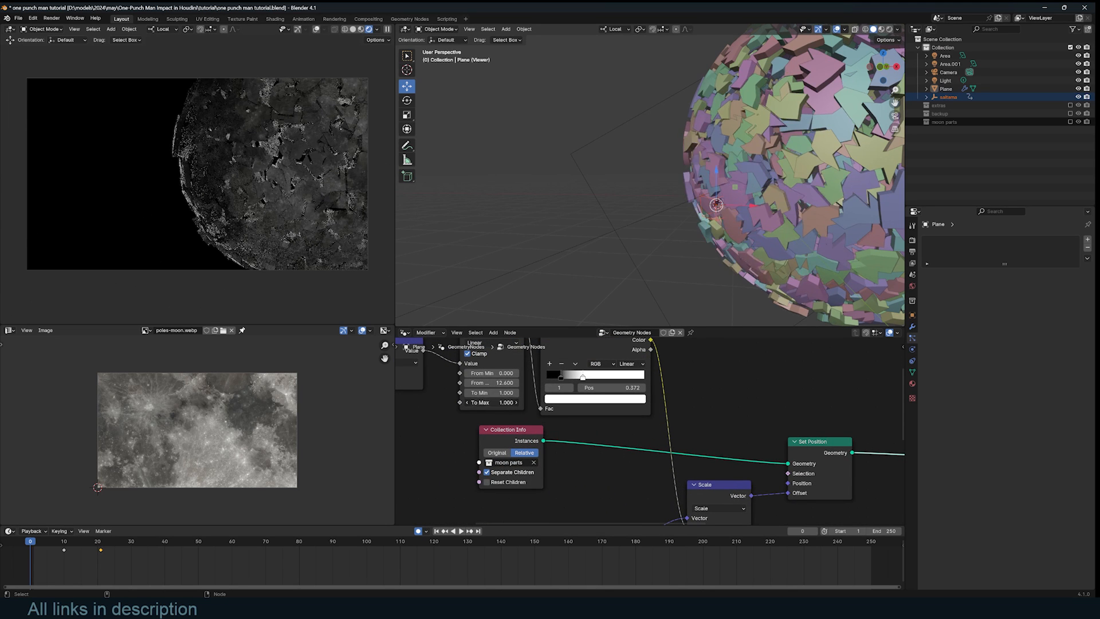
scroll(715, 261, "down", 3)
left_click_drag(562, 376, 553, 377)
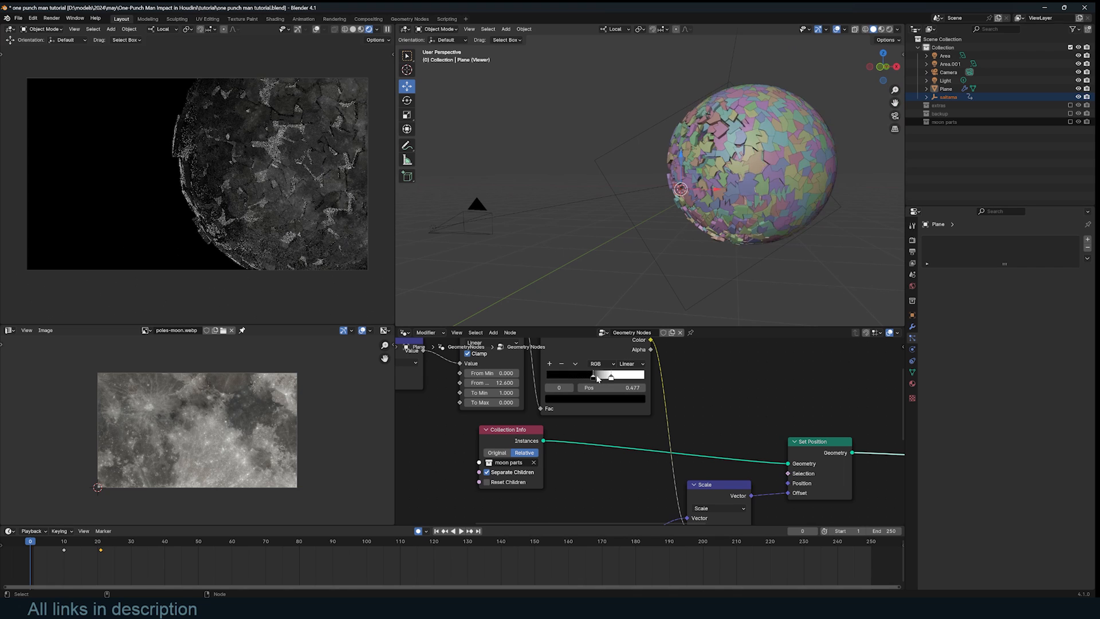
left_click_drag(599, 377, 606, 379)
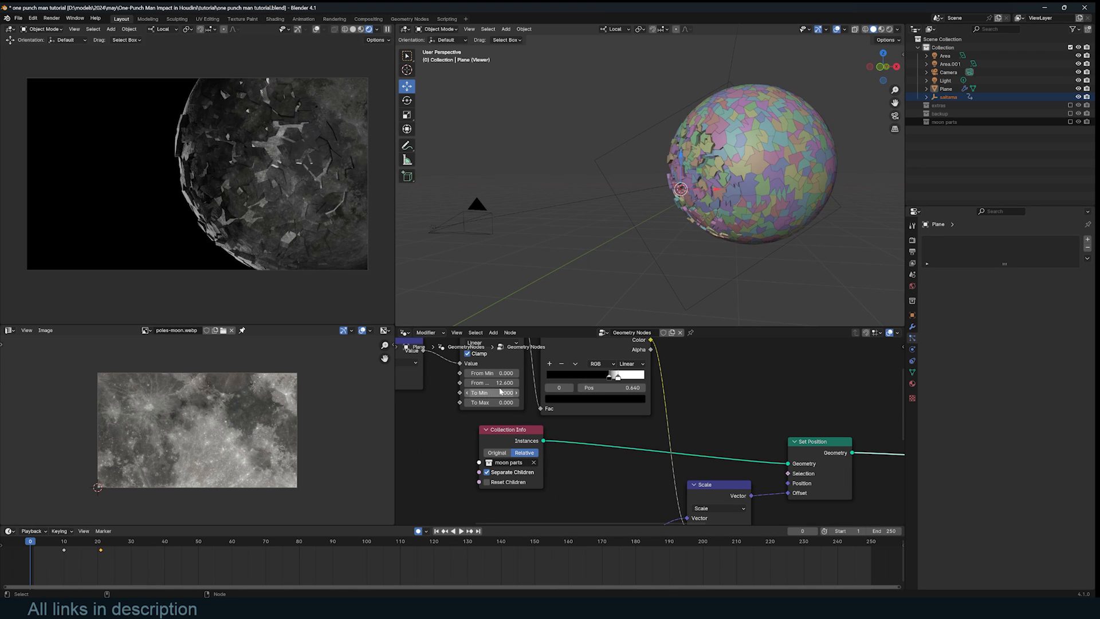
- Lower Map Range From Max to shrink the fractured area and reinsert Rotate Instances
left_click_drag(496, 383, 481, 383)
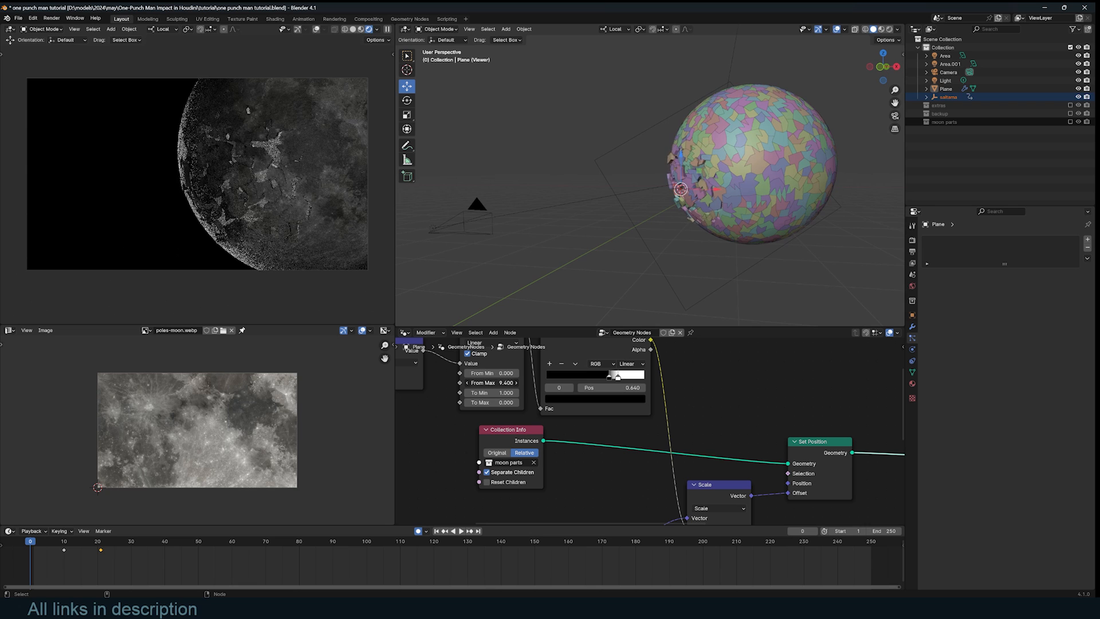
scroll(678, 406, "down", 1)
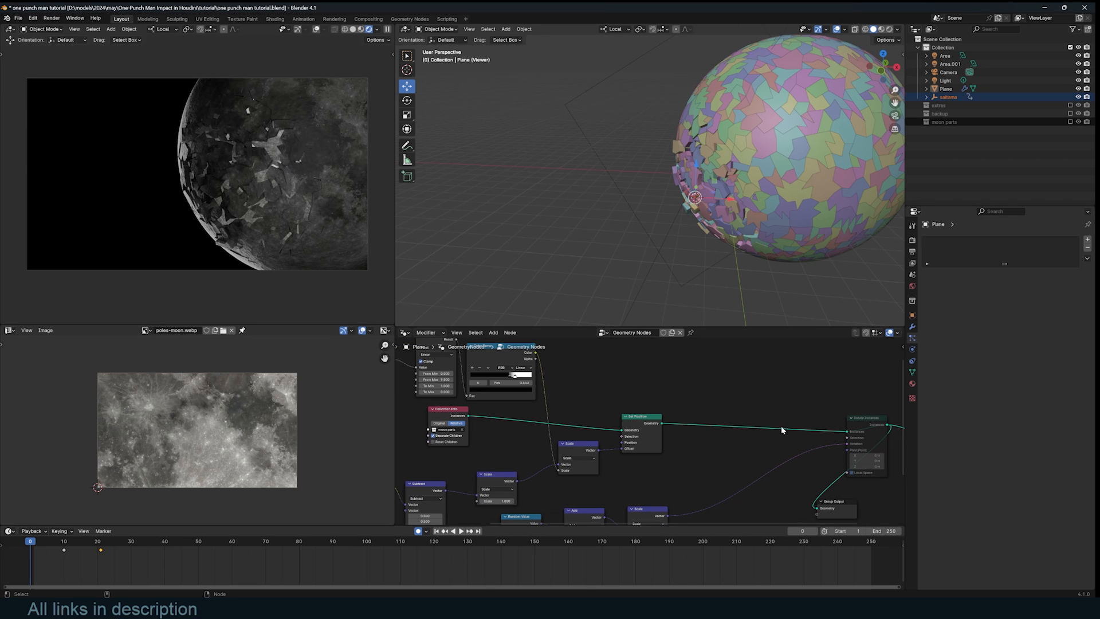
middle_click_drag(781, 425, 720, 376)
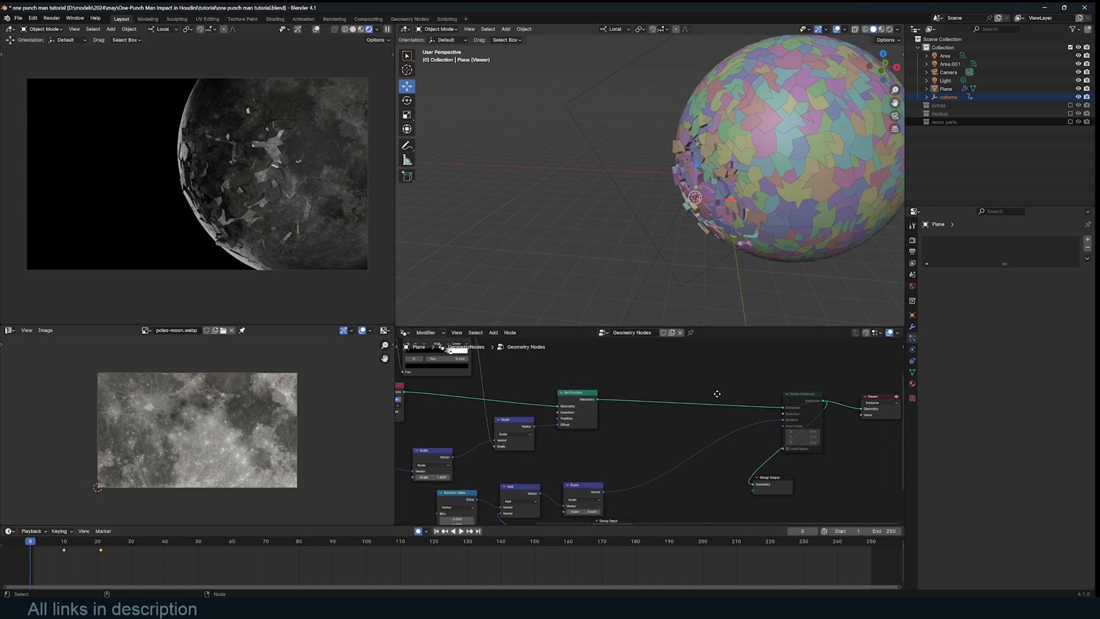
left_click_drag(791, 396, 706, 380)
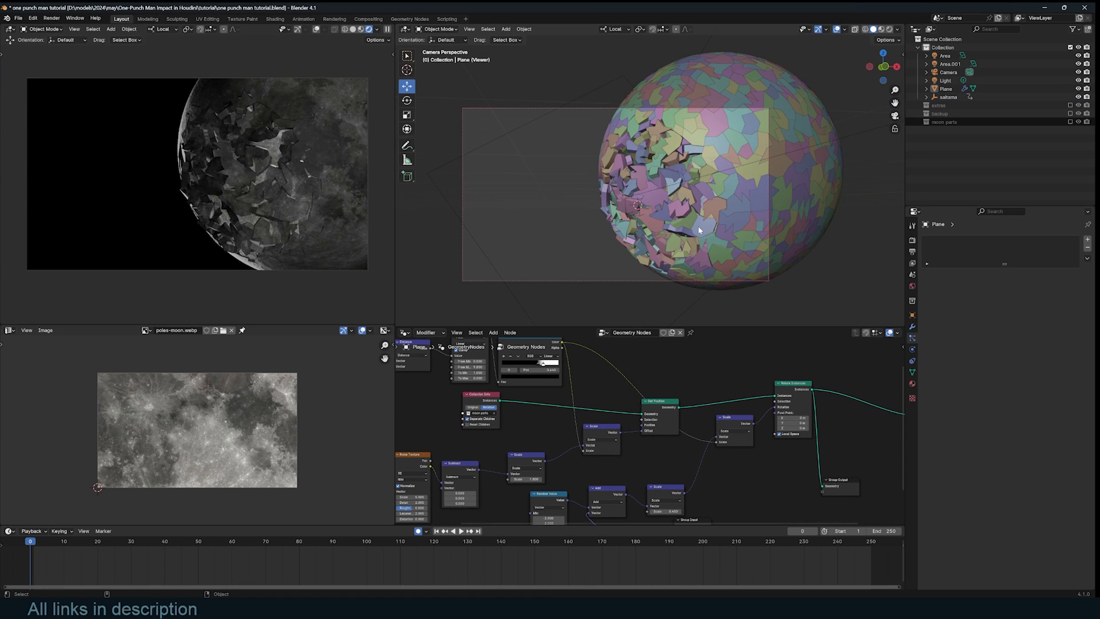
scroll(699, 230, "down", 2)
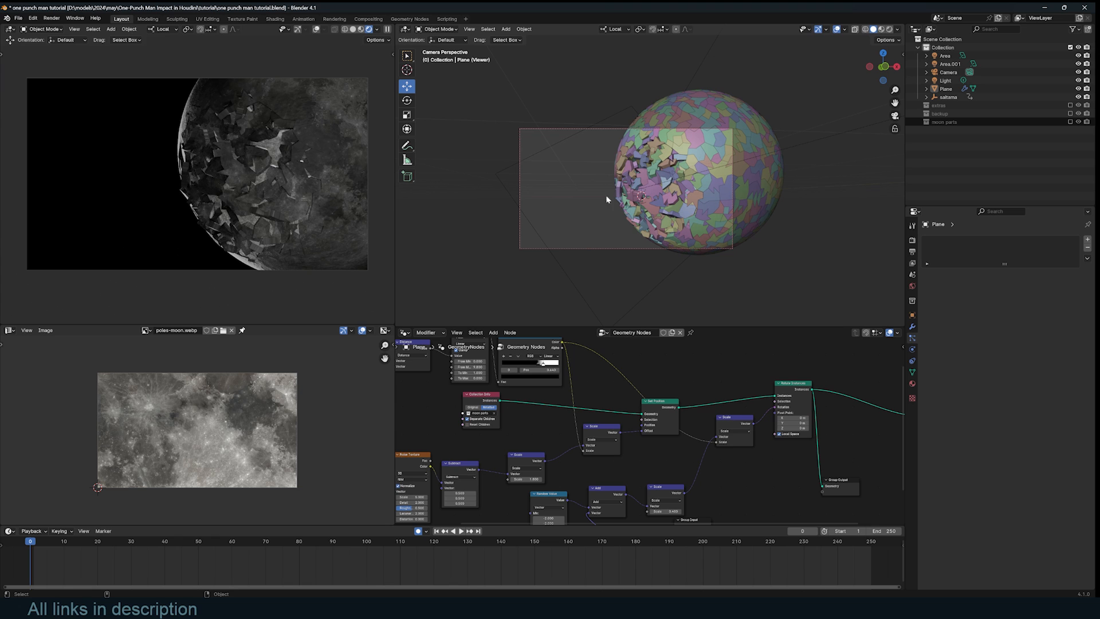
- Scrub the first frames, then move Saitama's keyframe from frame 21 to frame 0
left_click(558, 149)
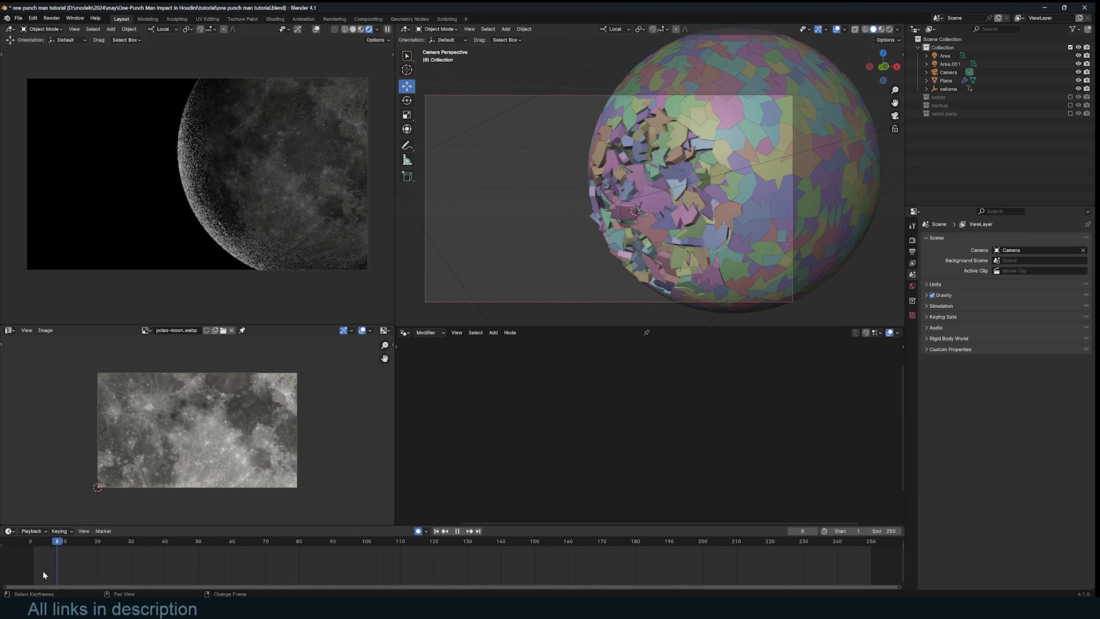
mouse_move(70, 567)
left_mouse_down()
mouse_move(36, 573)
mouse_move(80, 569)
mouse_move(64, 573)
left_mouse_up()
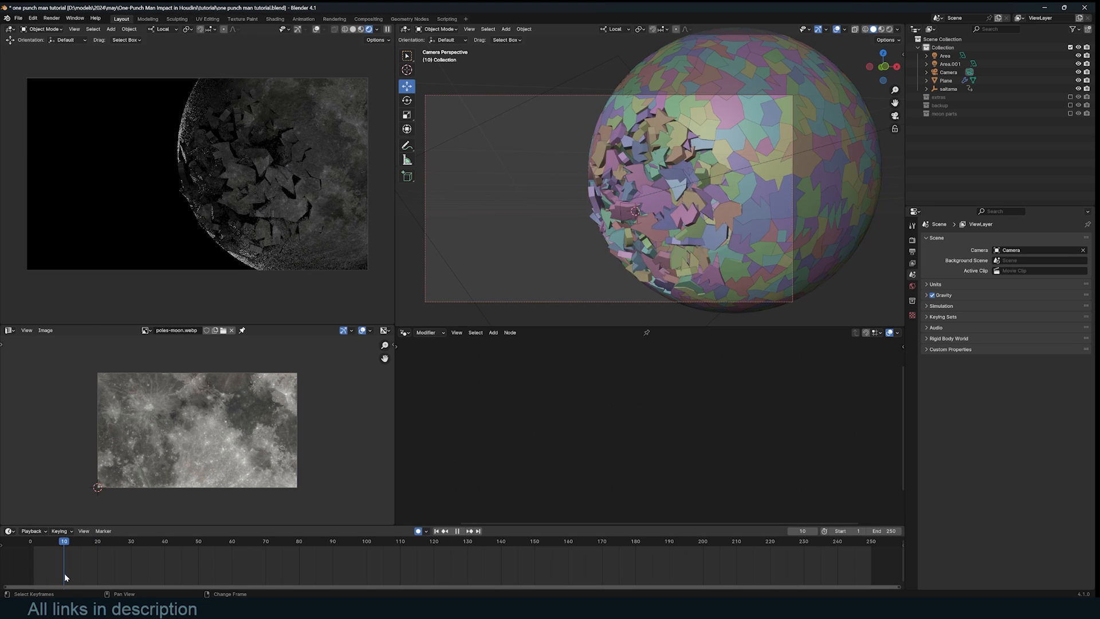
left_click(629, 209)
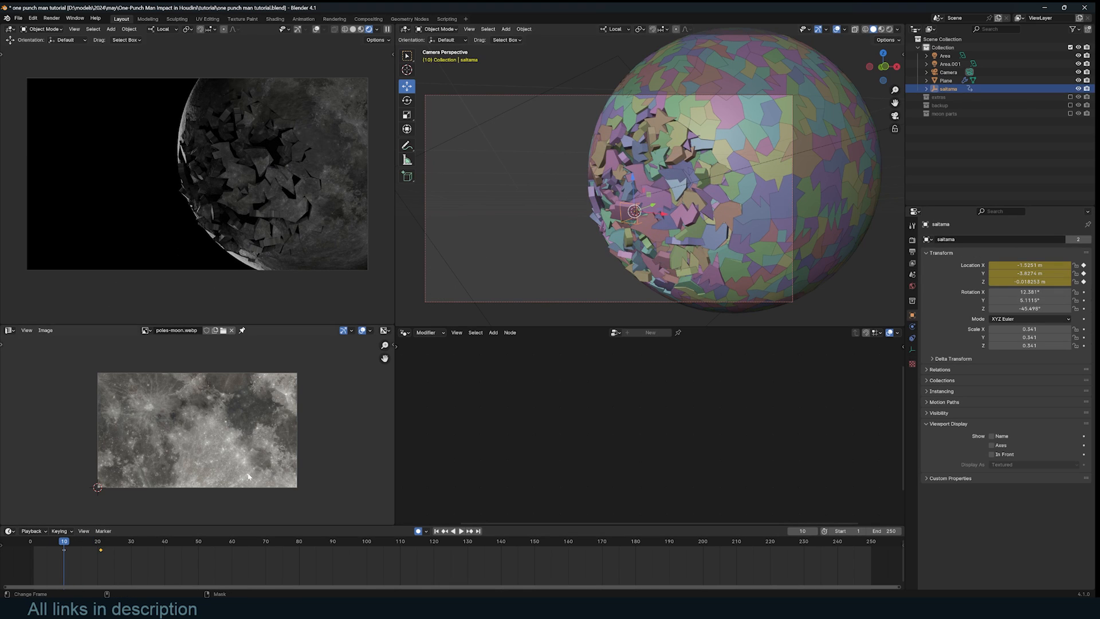
left_click_drag(99, 554, 29, 556)
key("space")
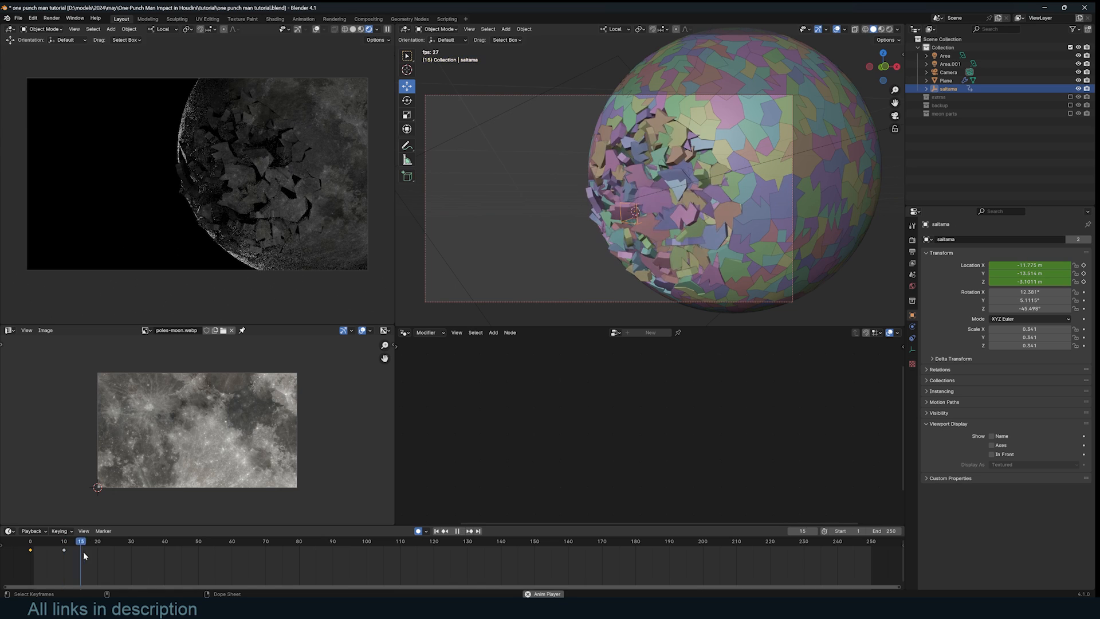
- Play back the shattering animation and orbit around the sphere to preview the impact
key("shift+Left")
key("space")
key("space")
middle_click_drag(711, 195, 669, 207)
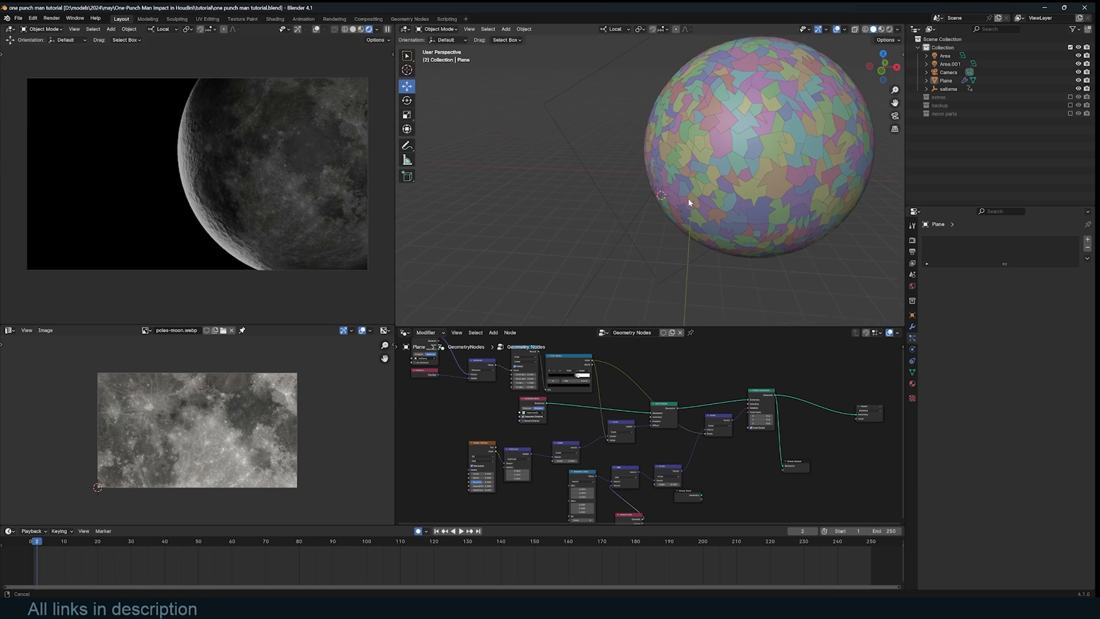
scroll(668, 207, "up", 2)
left_click(409, 145)
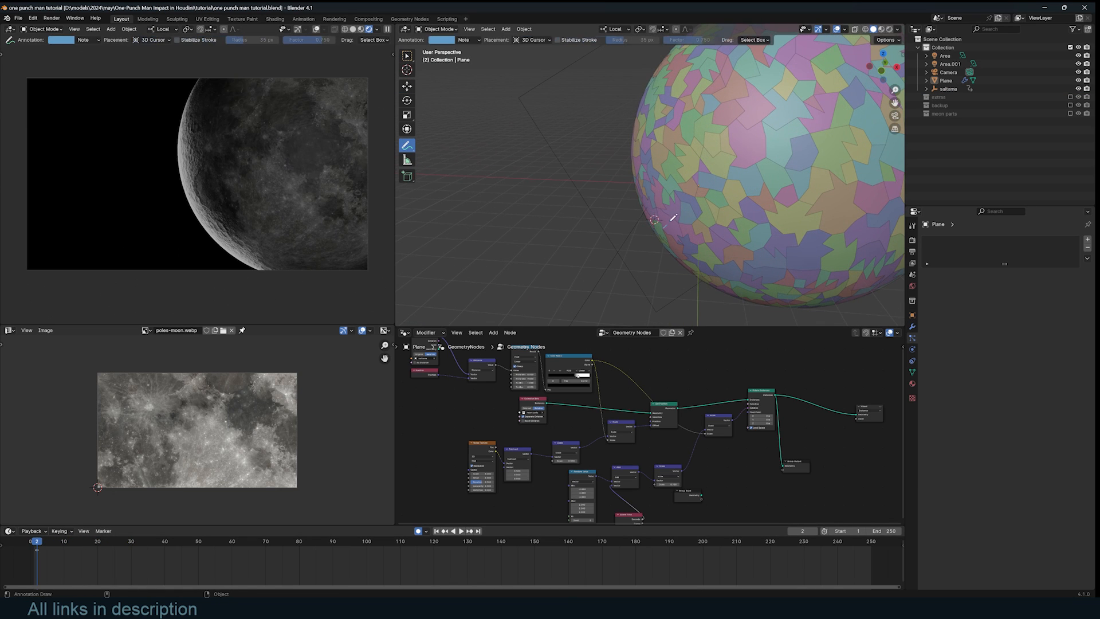
- Sketch an annotation stroke at the impact point and view through the scene camera
left_click_drag(663, 227, 700, 200)
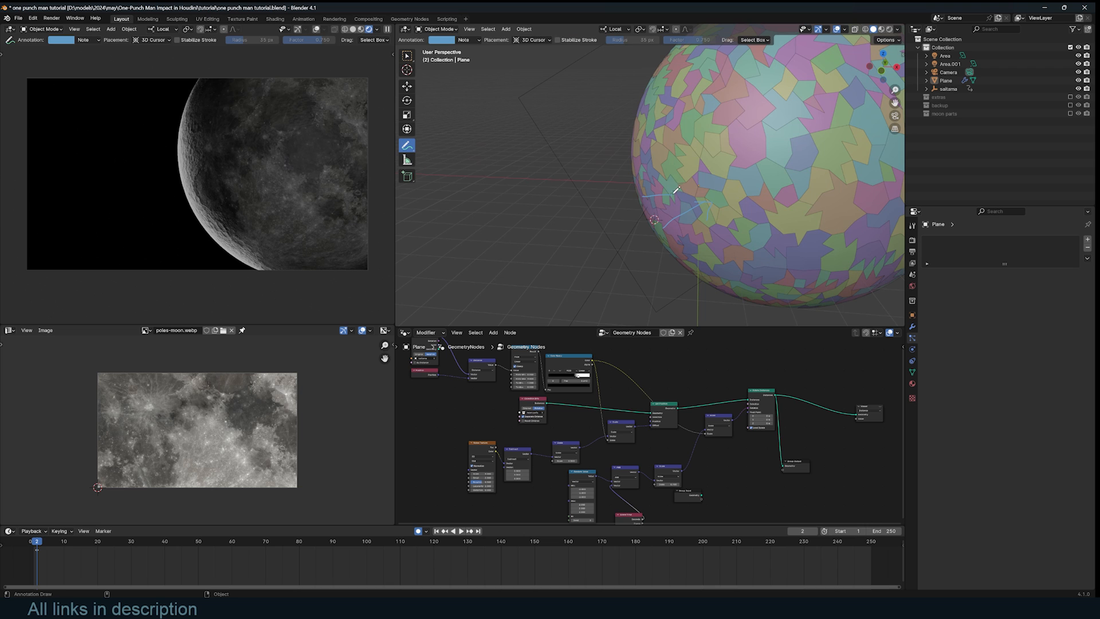
left_click(684, 172)
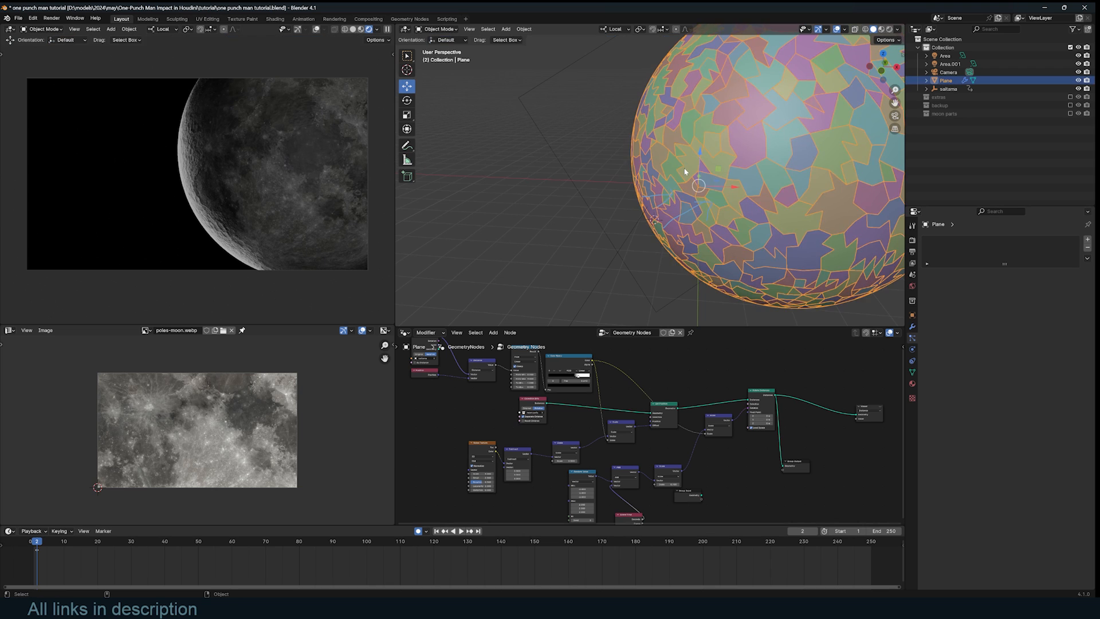
key("KP_0")
scroll(710, 205, "up", 3)
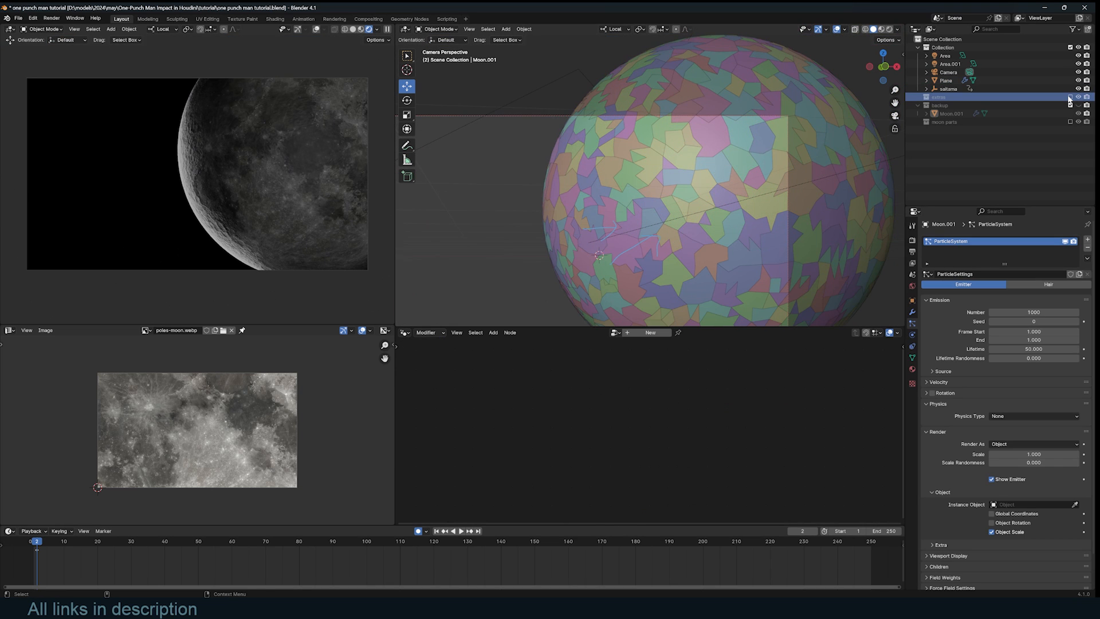
- Show the extras collection and set the atmosphere's Object Info node to Relative
left_click(1069, 97)
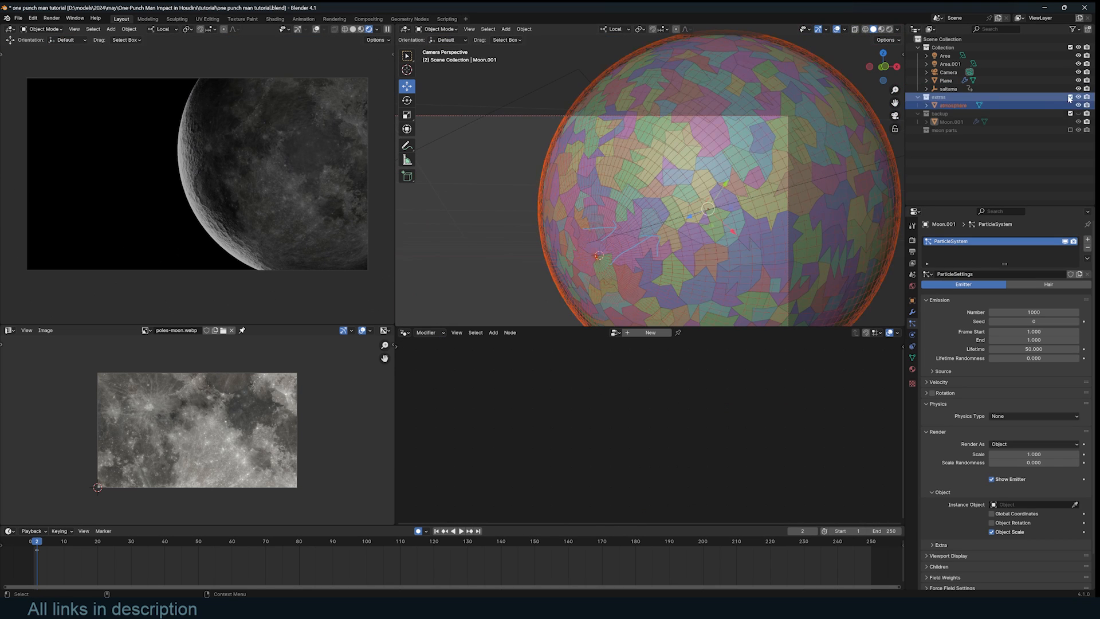
left_click(882, 139)
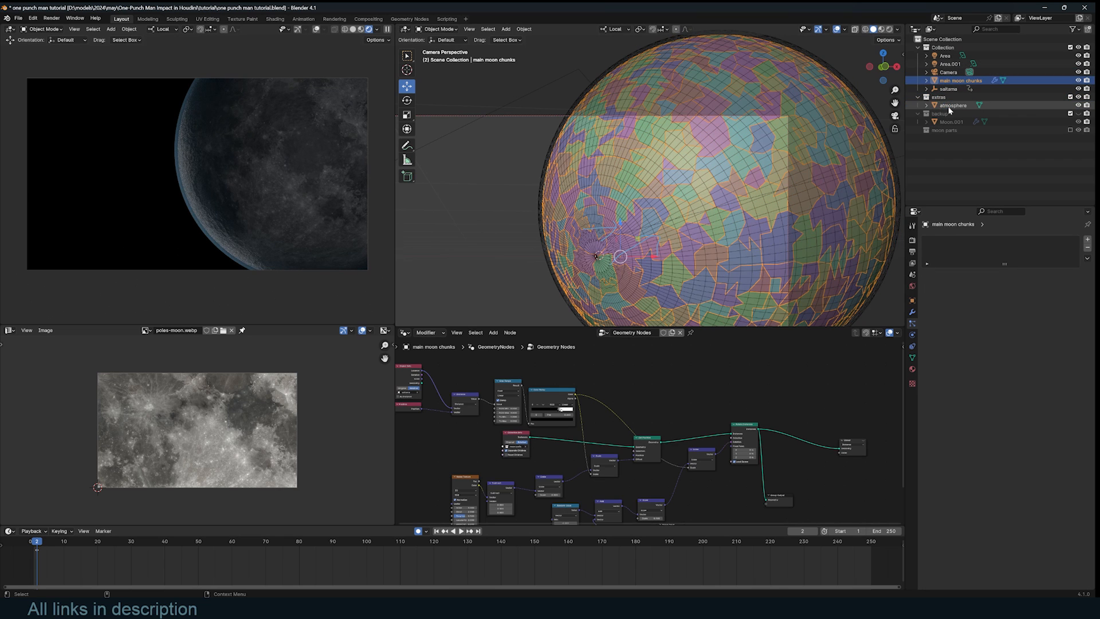
left_click_drag(637, 400, 608, 375)
left_click(605, 388)
scroll(663, 180, "up", 2)
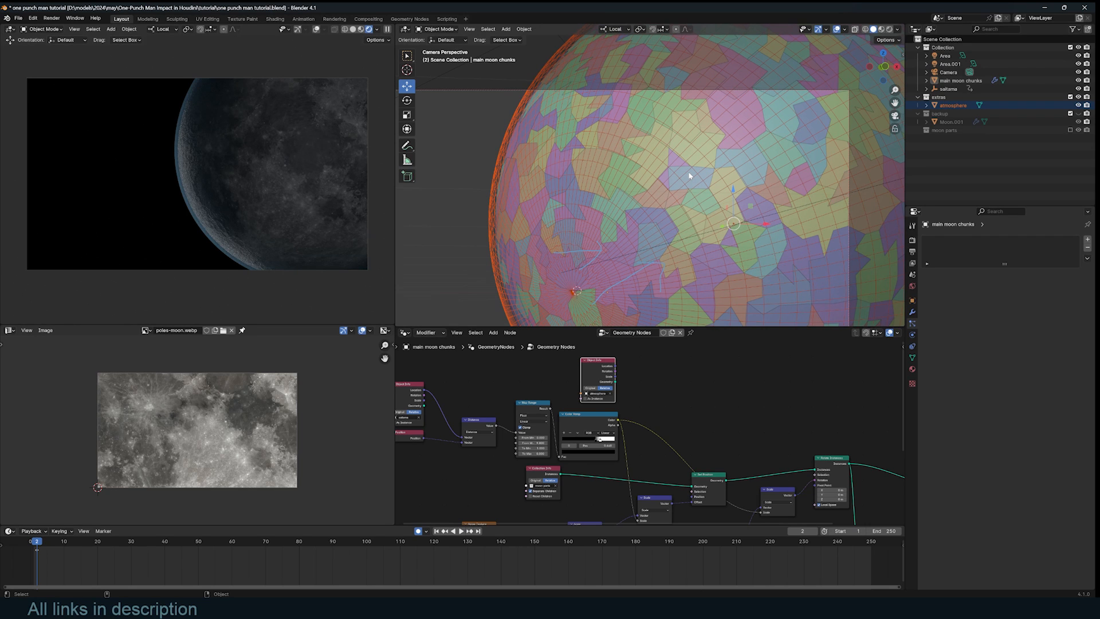
- Duplicate the Set Position node before Rotate Instances and add a Normal node
left_click(464, 427)
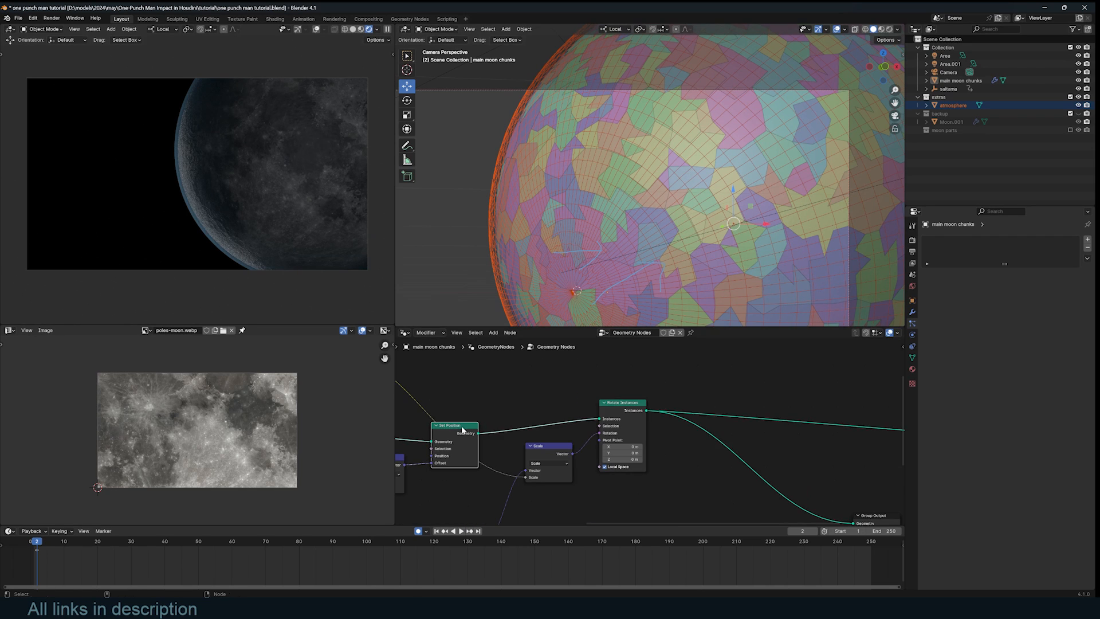
key("shift+d")
left_click(563, 389)
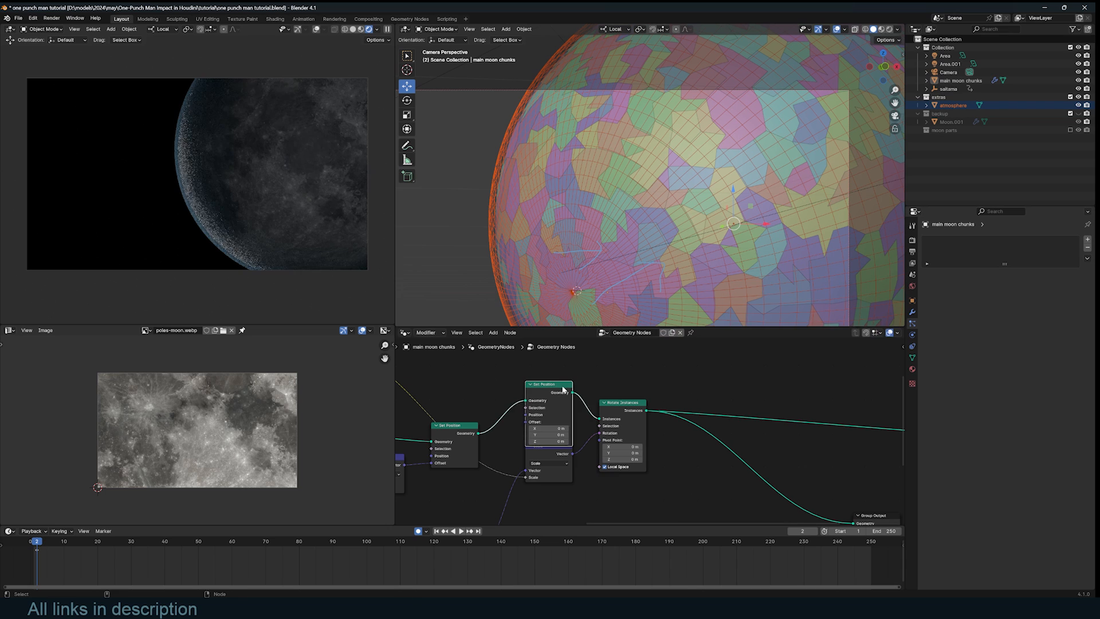
left_click_drag(563, 390, 574, 386)
key("shift+a")
type("nor")
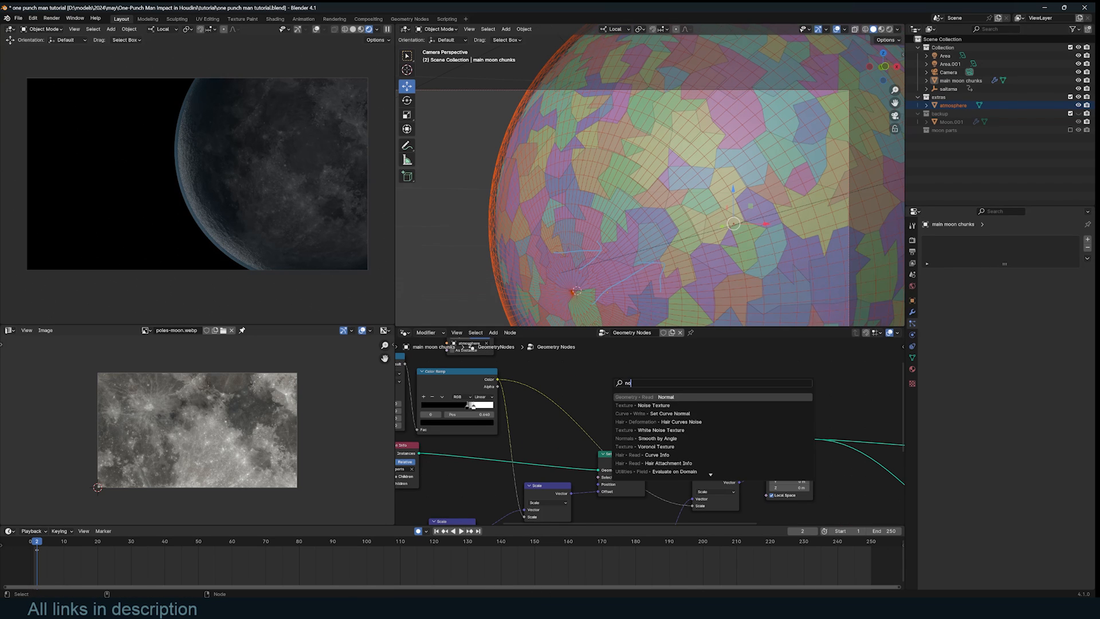
key("Return")
left_click(641, 389)
left_click_drag(655, 390, 704, 446)
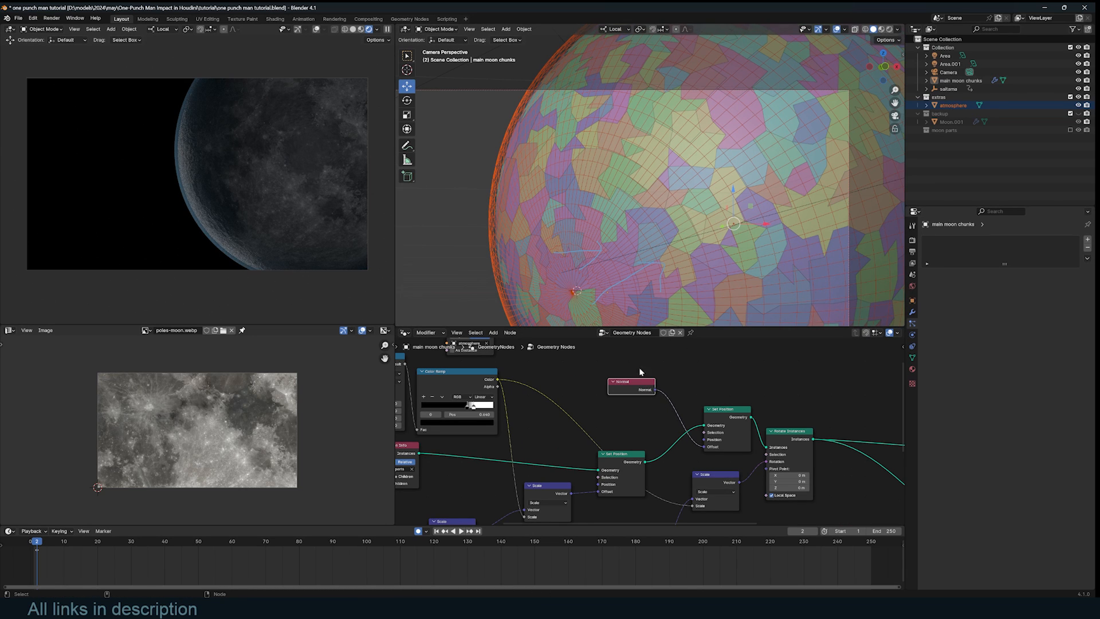
left_click(614, 403)
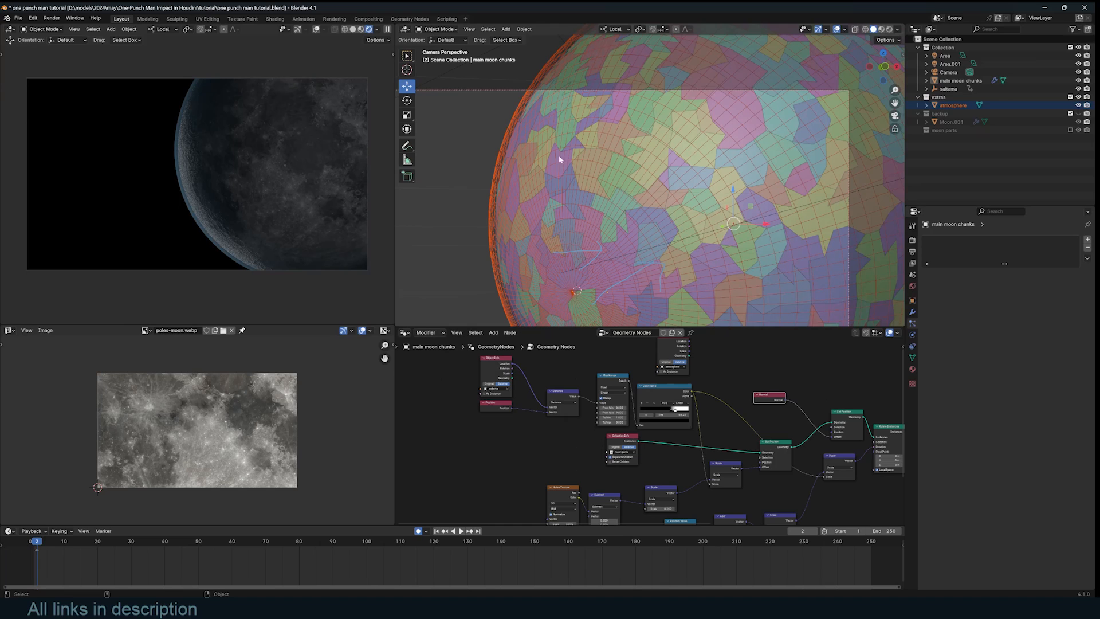
- Add a Sample Nearest Surface node and set its data type to Vector
scroll(725, 432, "up", 3)
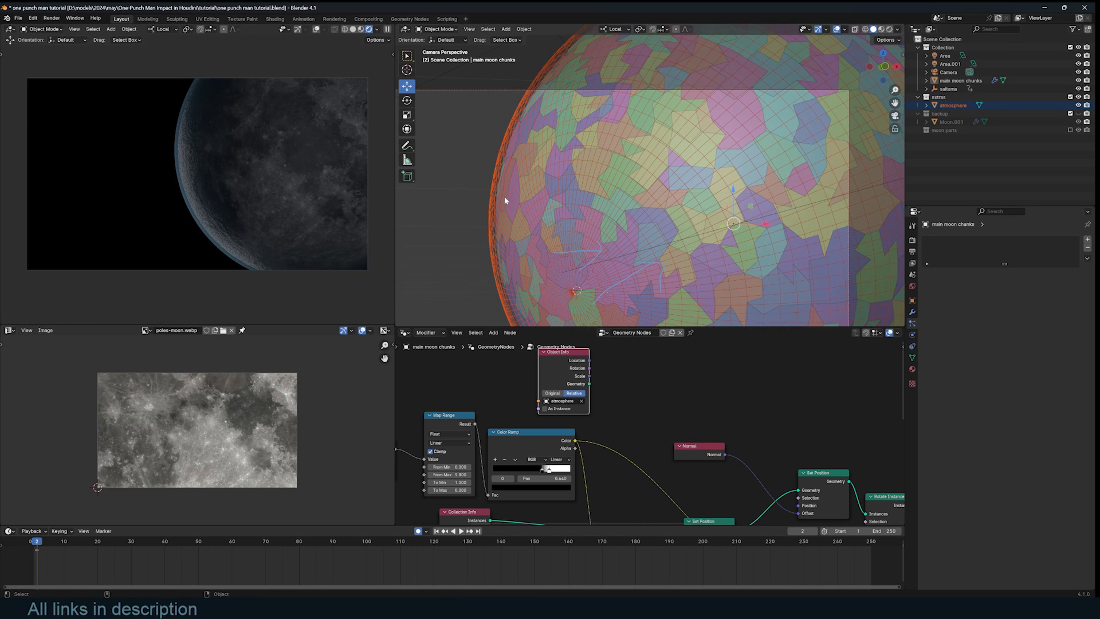
scroll(676, 427, "down", 1)
key("shift+a")
type("near")
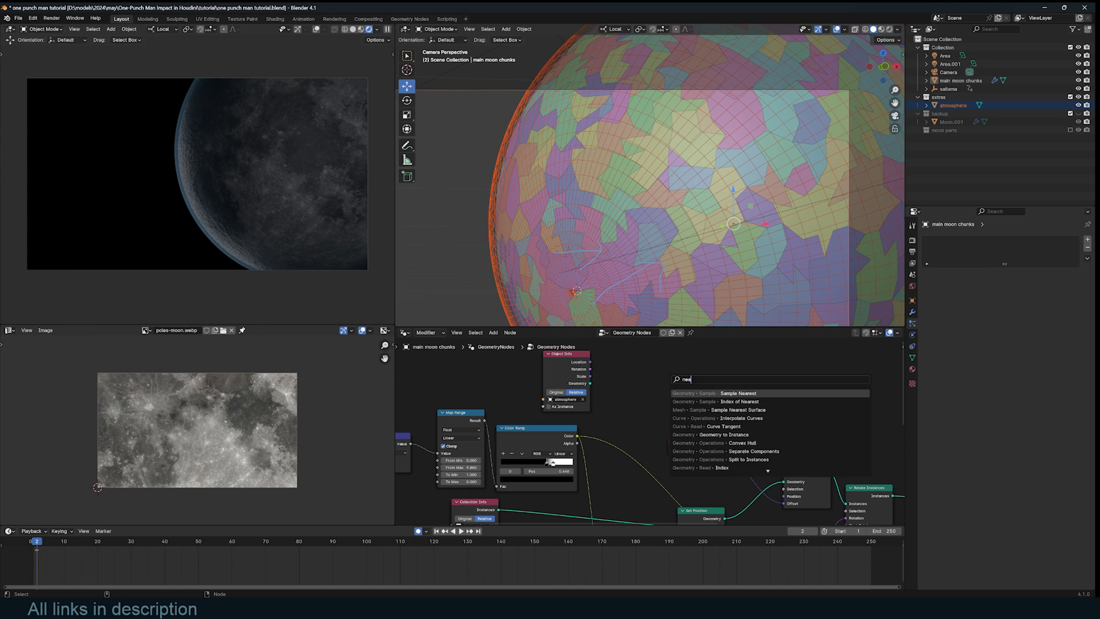
left_click(755, 410)
left_click(762, 388)
scroll(762, 388, "up", 3)
left_click(758, 385)
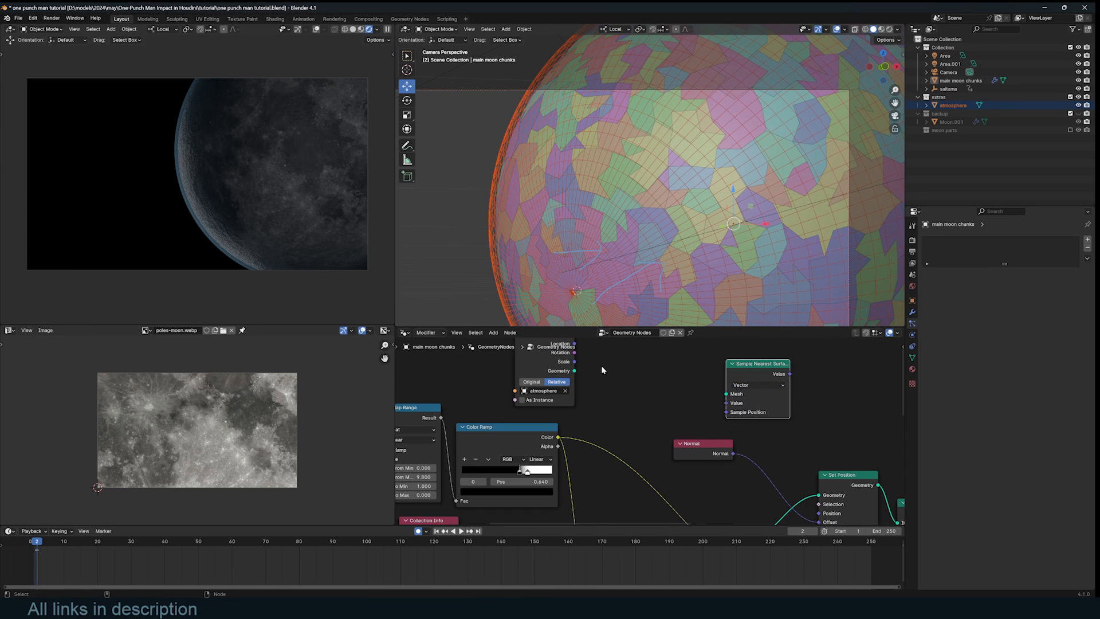
- Link atmosphere geometry to Mesh, Normal to Value, and the sampled Value to Set Position's Offset
left_click_drag(574, 371, 732, 411)
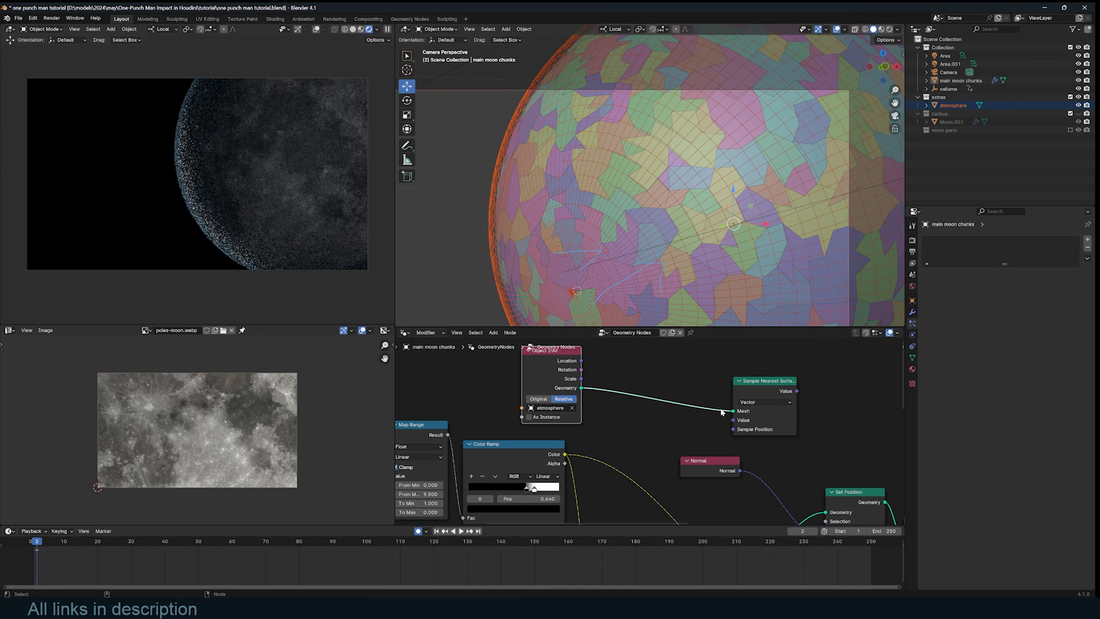
key("shift+a")
left_click_drag(723, 461, 733, 420)
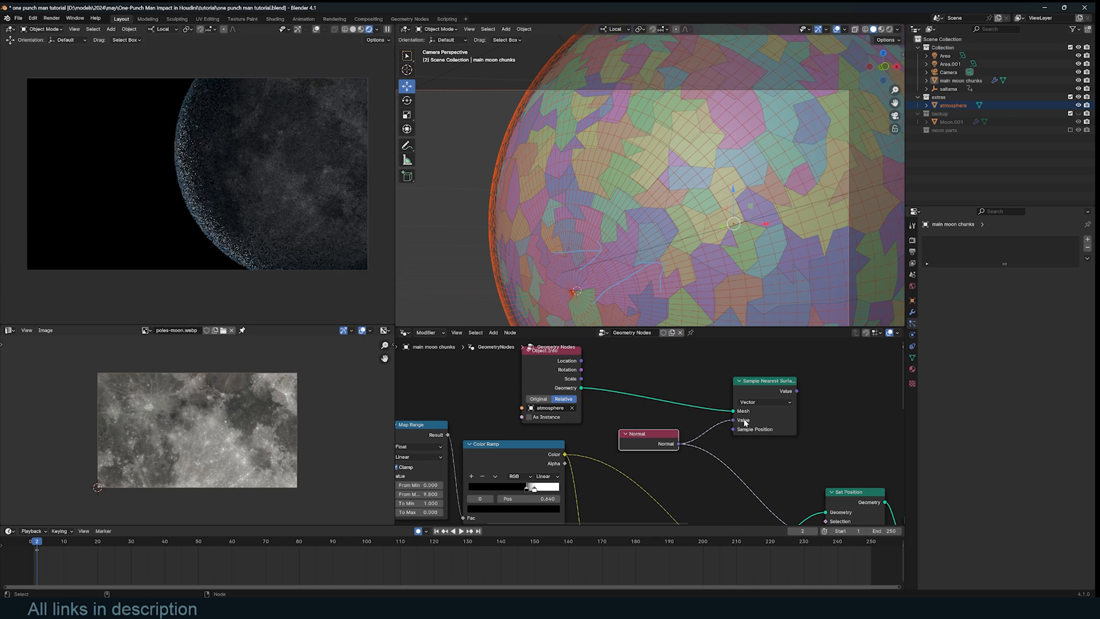
middle_click_drag(773, 435, 732, 417)
middle_click_drag(769, 497, 772, 481)
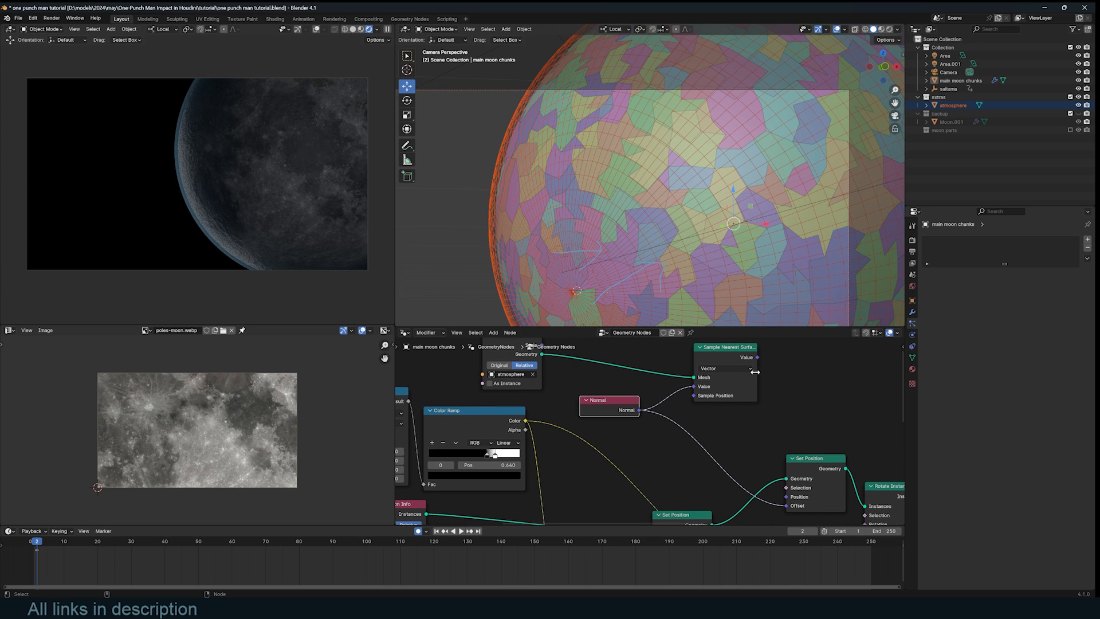
left_click_drag(758, 357, 786, 506)
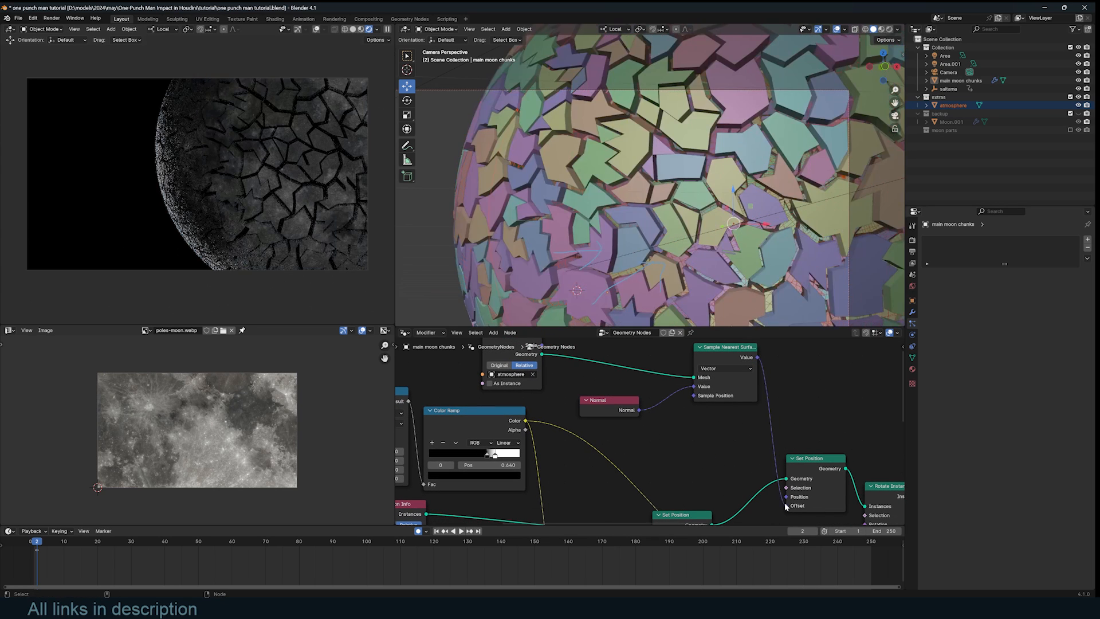
scroll(712, 255, "down", 3)
scroll(690, 155, "up", 2)
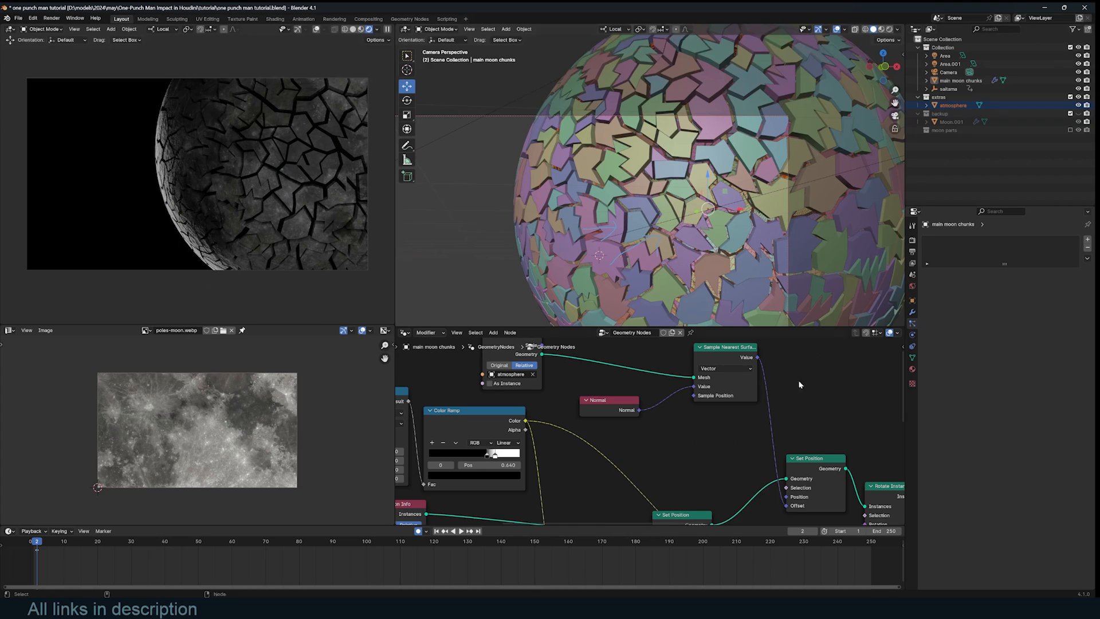
scroll(799, 384, "down", 4)
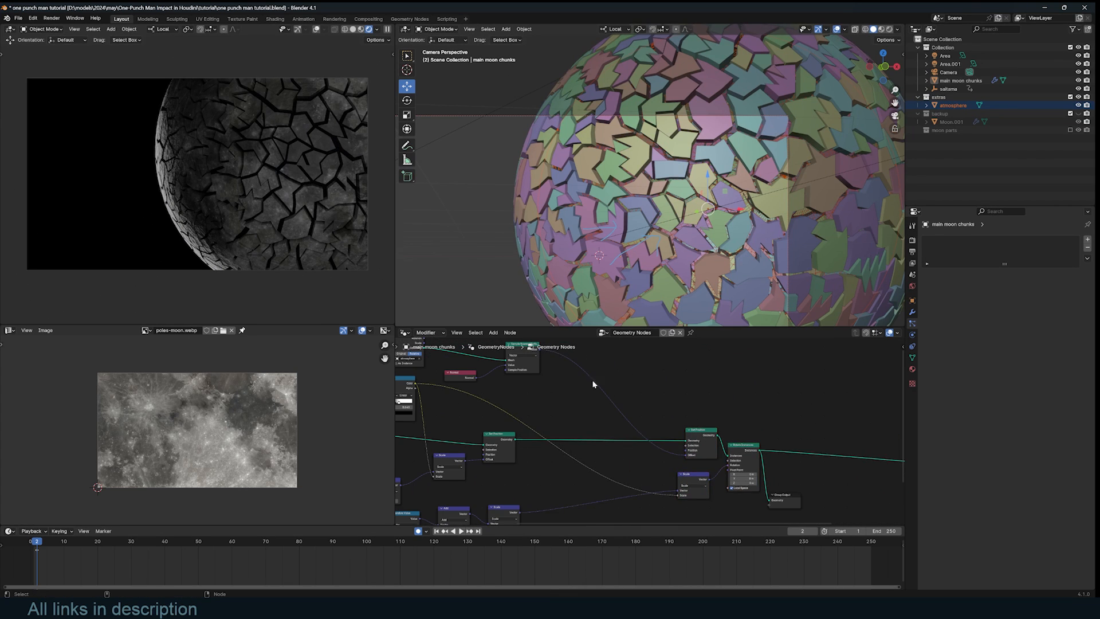
- Add a Scale node before Set Position and feed the Color Ramp into it
scroll(584, 404, "up", 1)
left_click(557, 460)
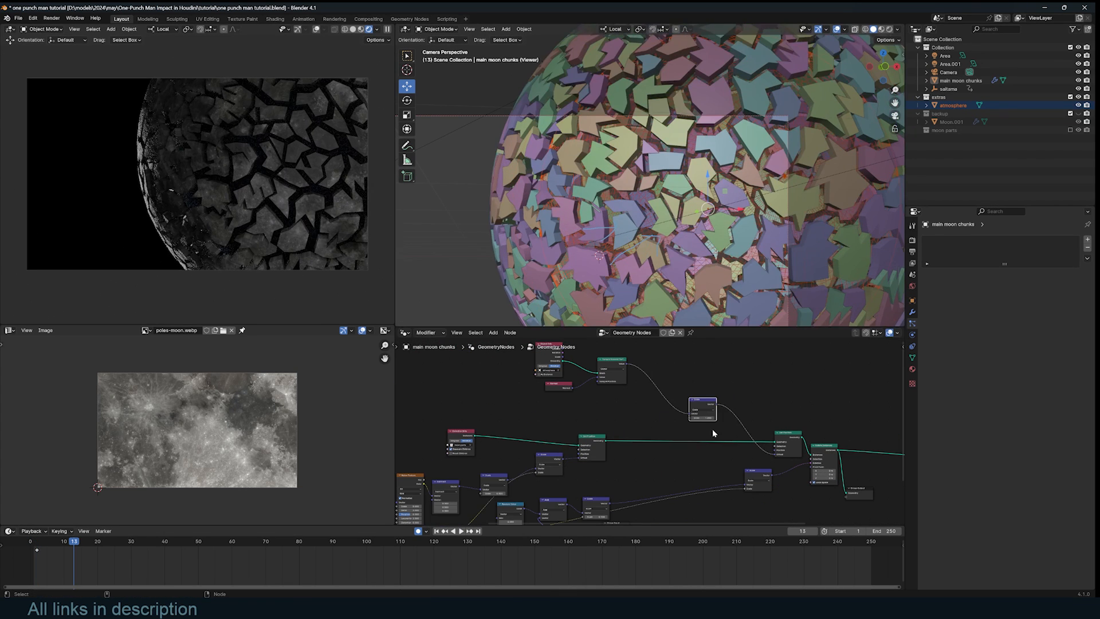
middle_click_drag(538, 441, 620, 482)
scroll(620, 483, "up", 1)
middle_click_drag(578, 440, 570, 441)
left_click_drag(561, 436, 568, 438)
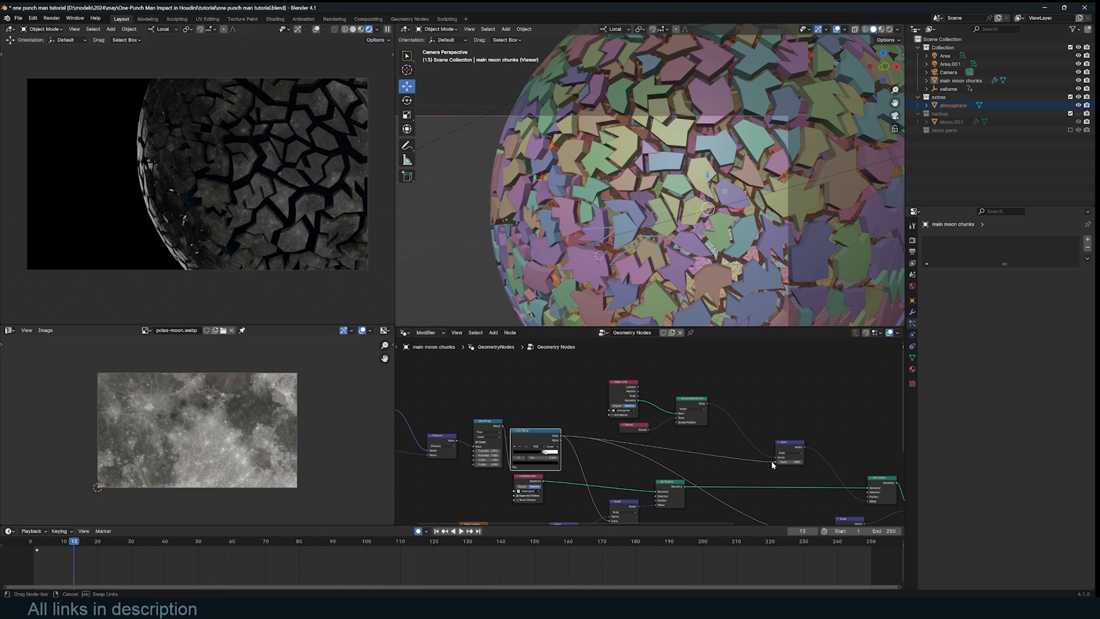
left_click_drag(771, 460, 771, 460)
scroll(706, 444, "up", 2)
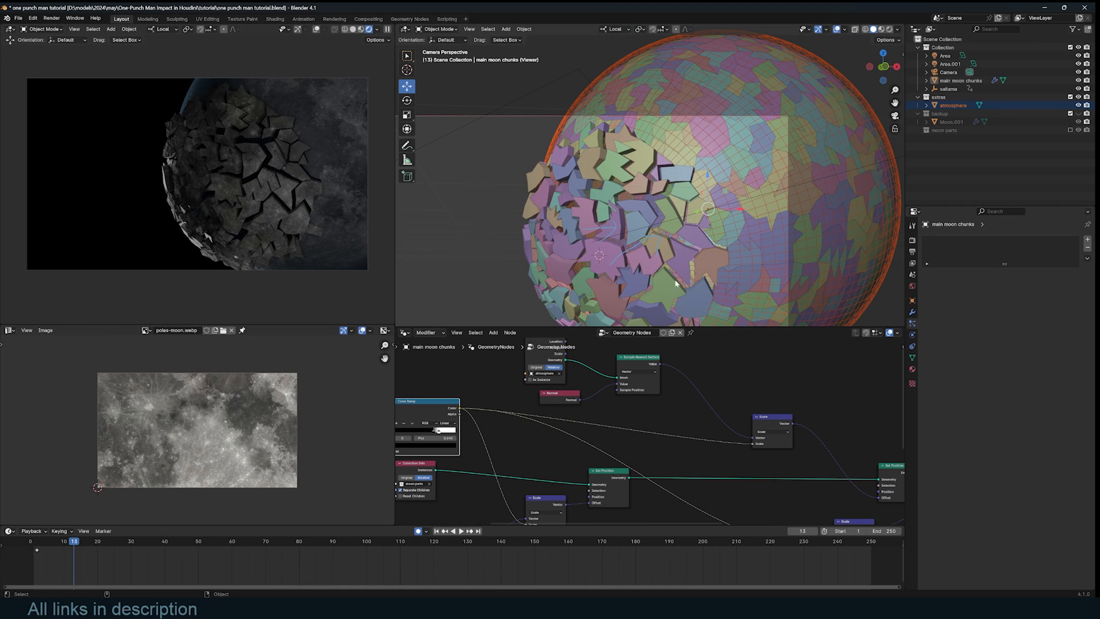
- Duplicate the Scale node onto the Value–Vector link and set its scale to -0.560
left_click(781, 421)
key("shift+d")
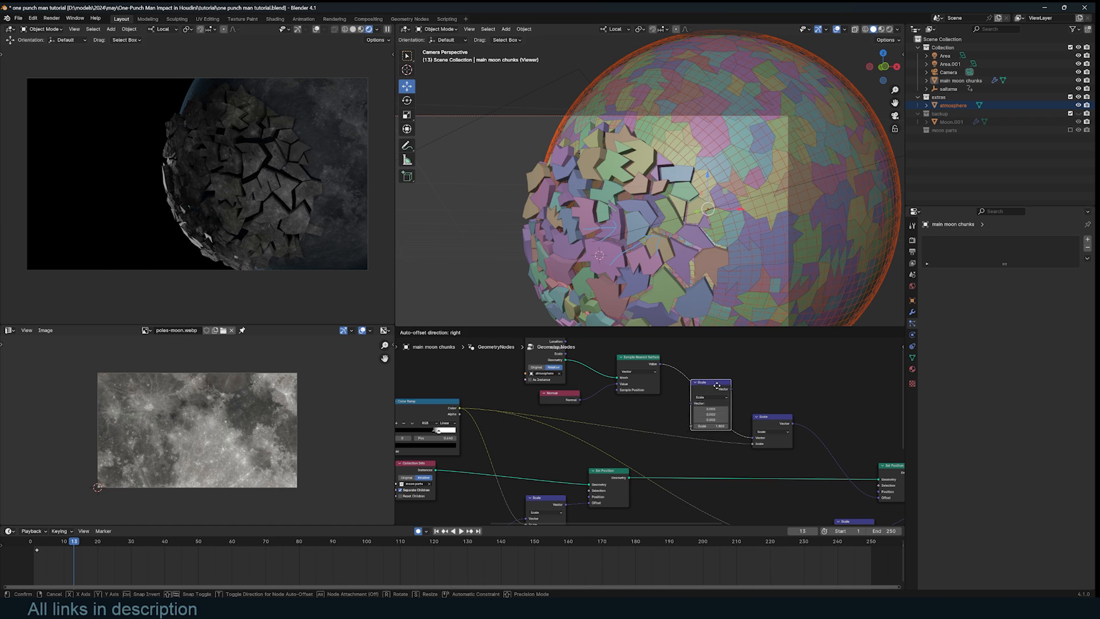
left_click(718, 389)
left_click_drag(710, 409, 607, 409)
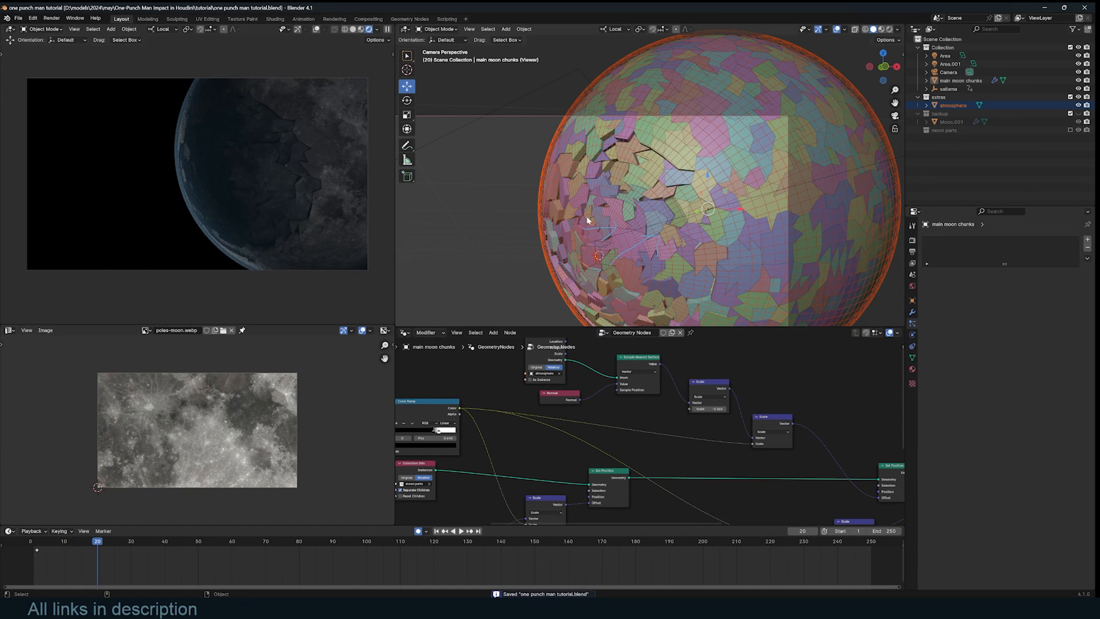
left_click(548, 168)
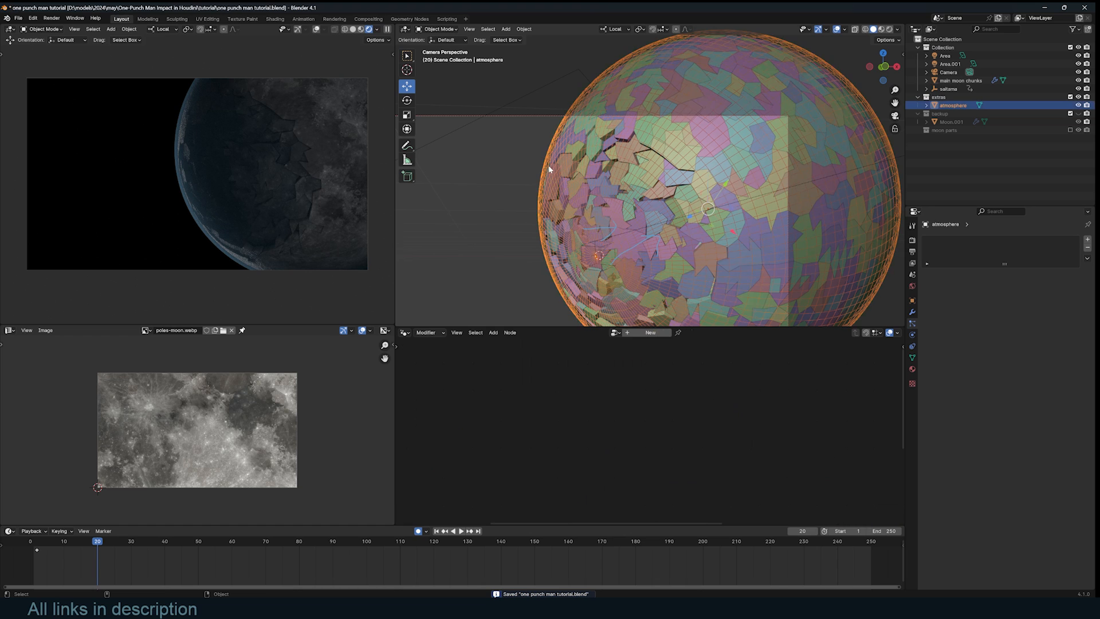
- Duplicate saitama in place as saitama.001, clear its keyframes, and scale it to 0.614
left_click(594, 248)
key("shift+d")
right_click(597, 276)
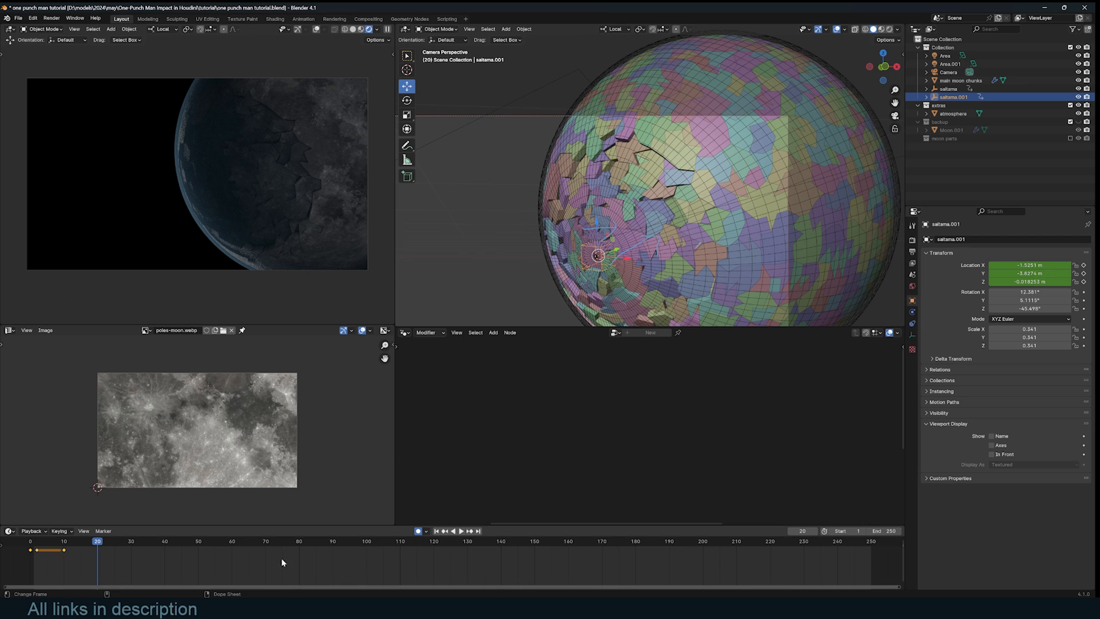
key("x")
left_click(266, 560)
type("s1.8")
key("Return")
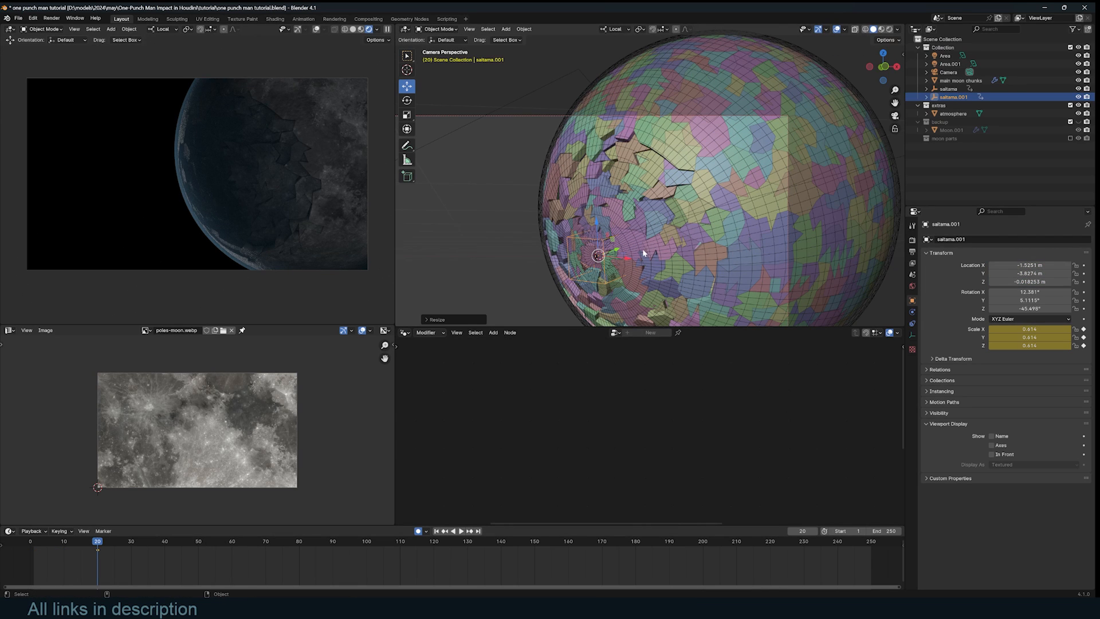
- In the atmosphere's Shader Editor, add a Gradient Texture with Texture Coordinate and Mapping nodes
left_click(552, 144)
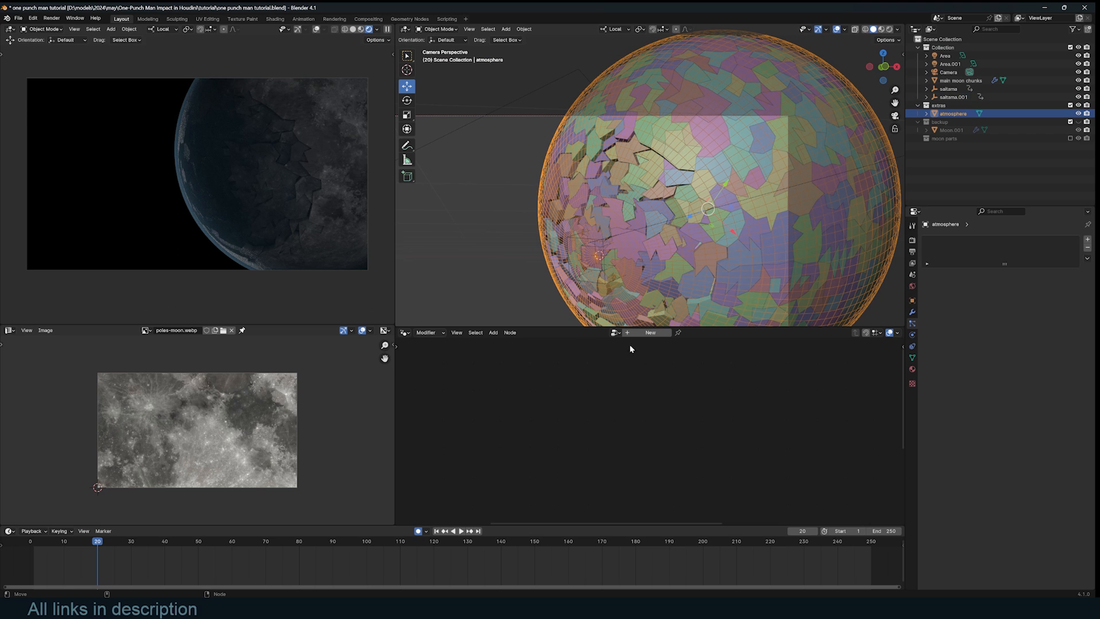
left_click(404, 332)
left_click(452, 411)
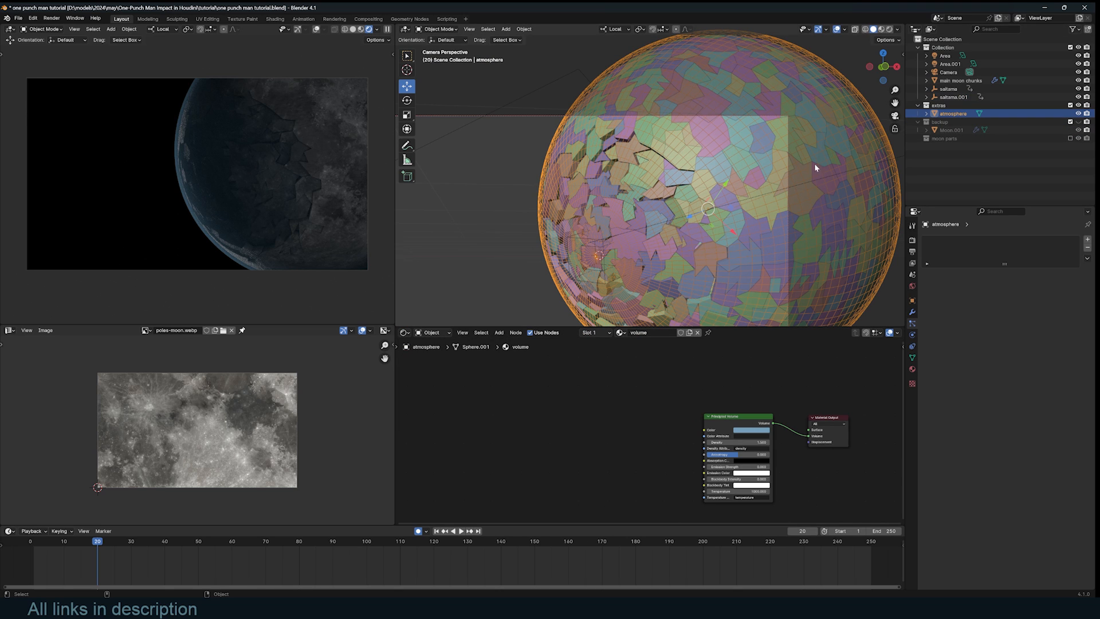
key("shift+a")
type("gra")
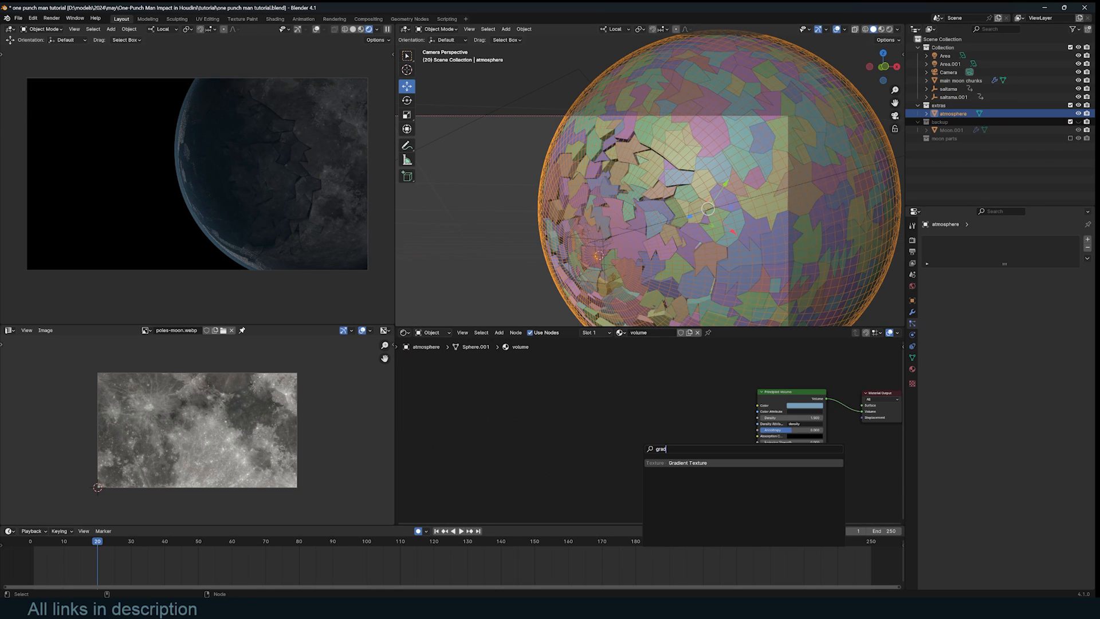
type("d")
key("Return")
scroll(677, 400, "up", 2)
key("ctrl+t")
- Drive the gradient with Object coordinates from saitama.001 and make it Spherical
middle_click_drag(613, 427, 656, 406)
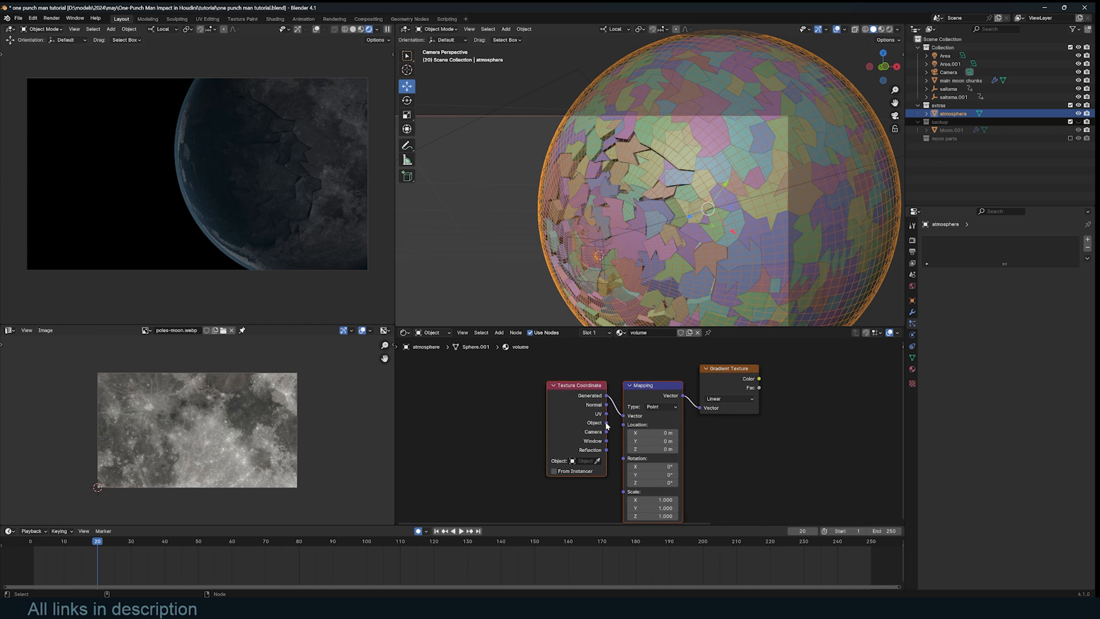
mouse_move(606, 423)
left_mouse_down()
mouse_move(635, 420)
mouse_move(626, 417)
left_mouse_up()
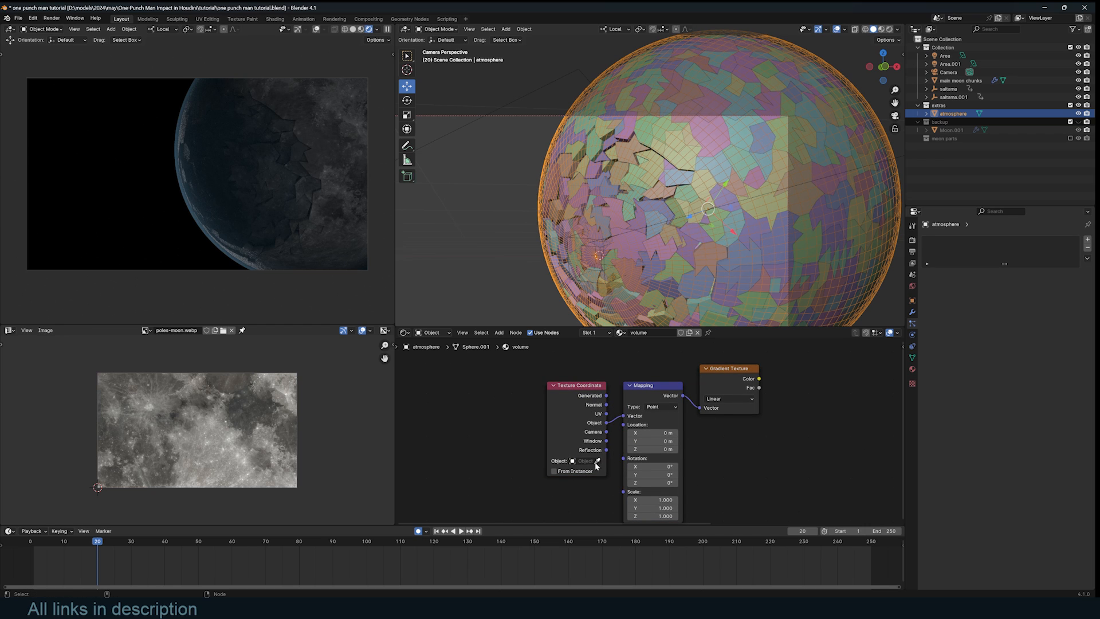
left_click(596, 462)
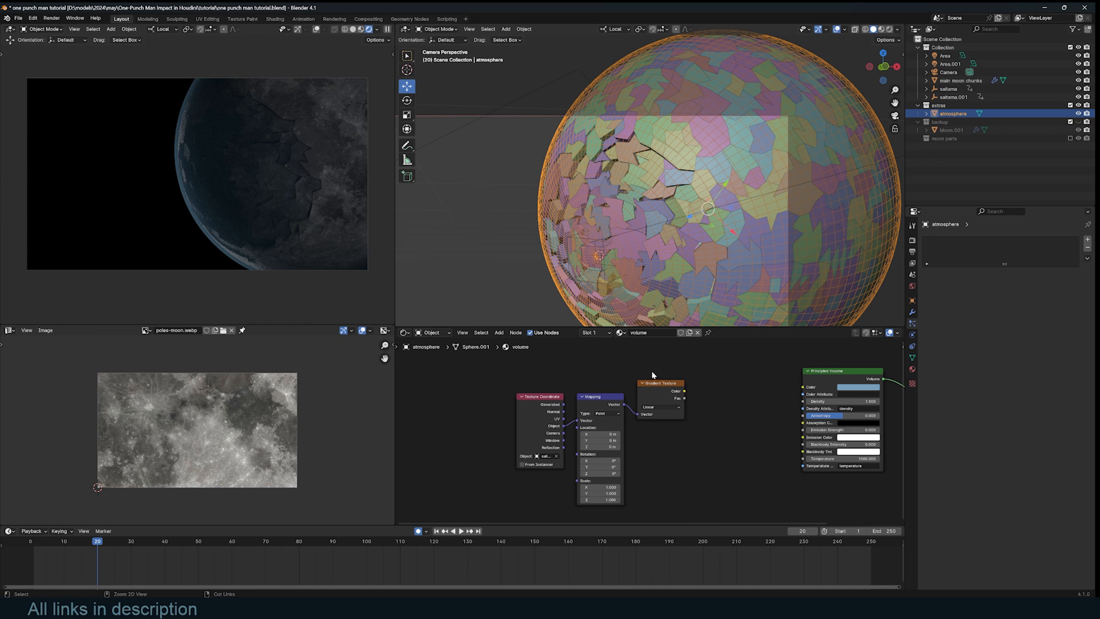
left_click(661, 386, "ctrl+shift")
left_click(668, 408)
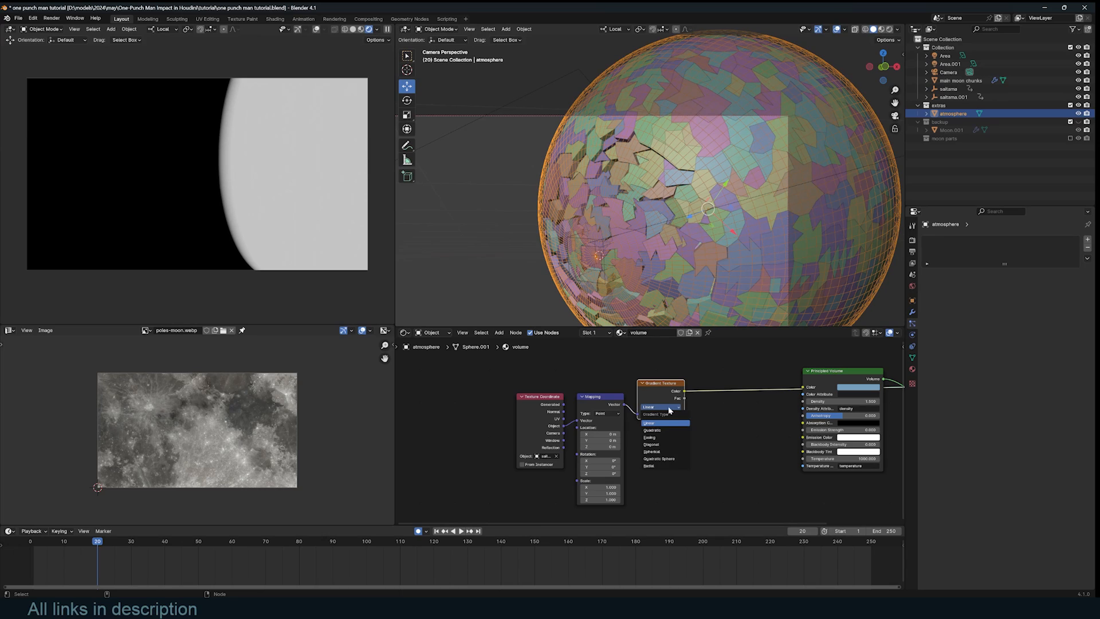
left_click(653, 452)
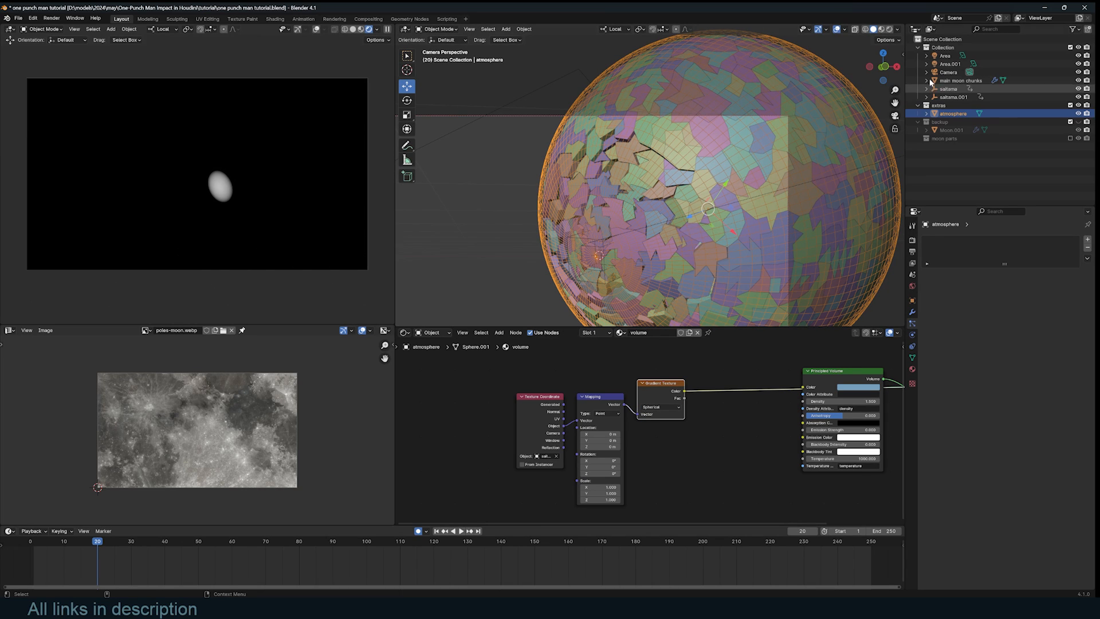
left_click(952, 97)
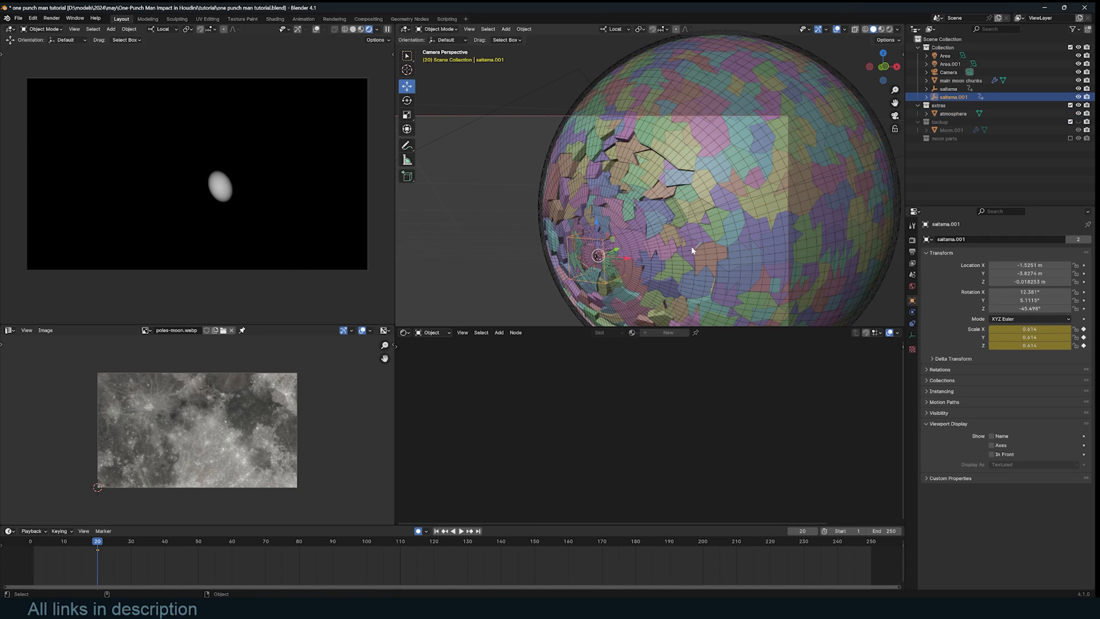
key("s")
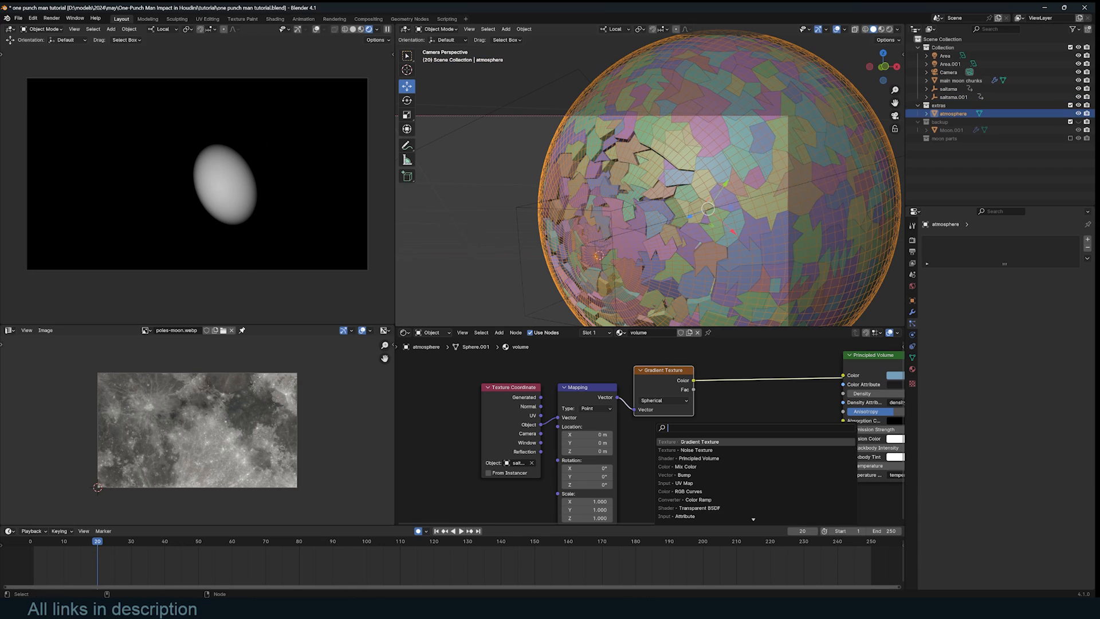
- Add an inverted Color Ramp driving Principled Volume Density, connected to Material Output's Volume
type("col")
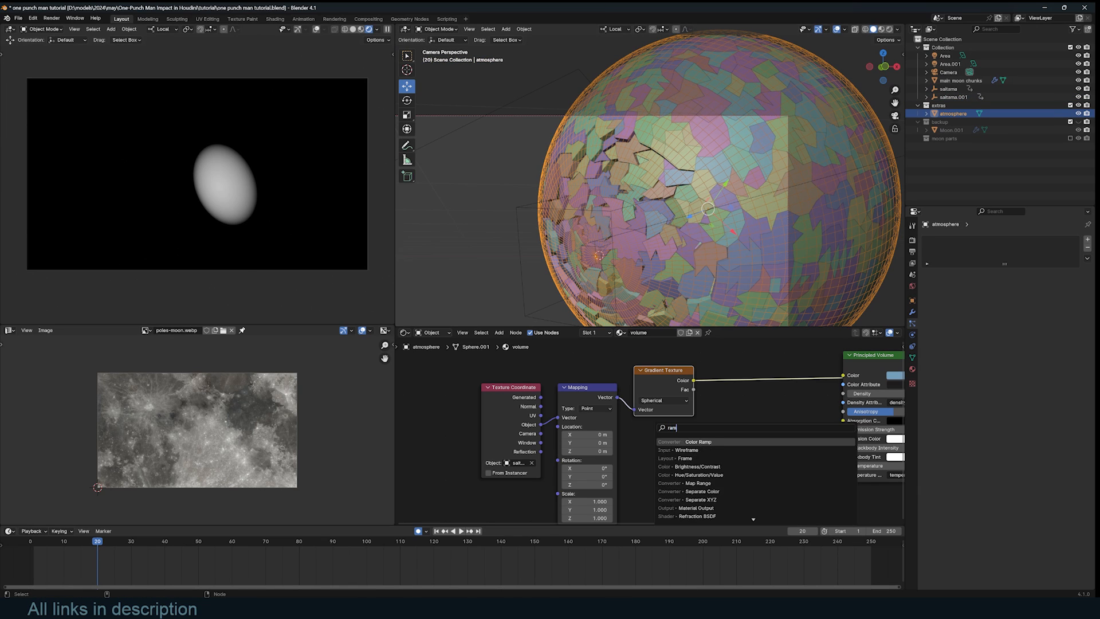
key("Return")
left_click(750, 380)
left_click(760, 392)
left_click(768, 400)
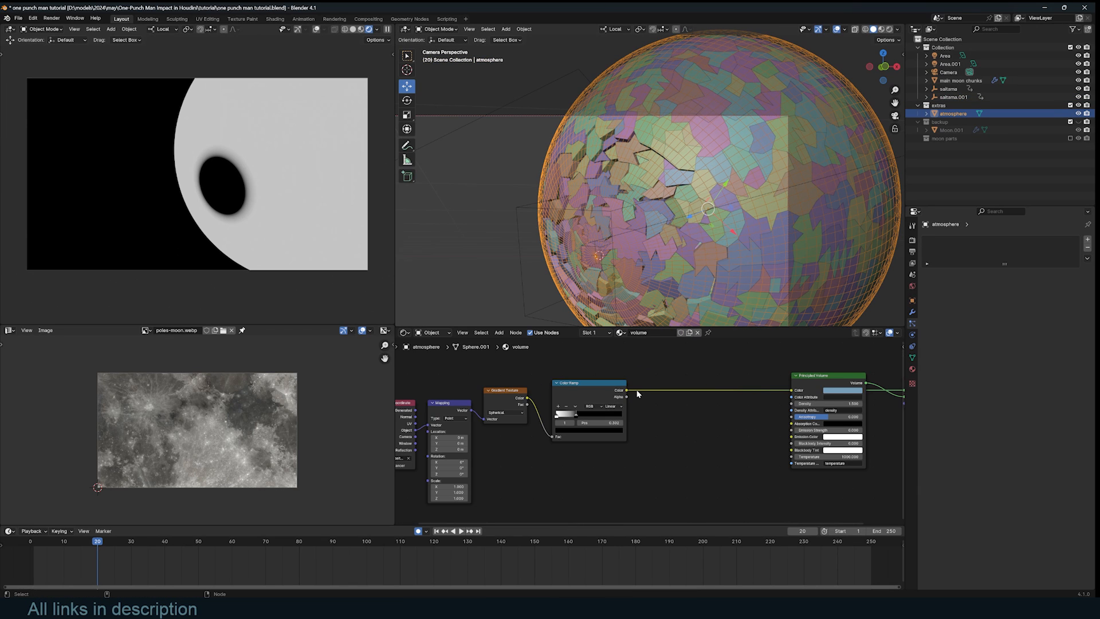
left_click_drag(629, 391, 672, 401)
left_click_drag(793, 404, 792, 404)
middle_click_drag(793, 404, 731, 406)
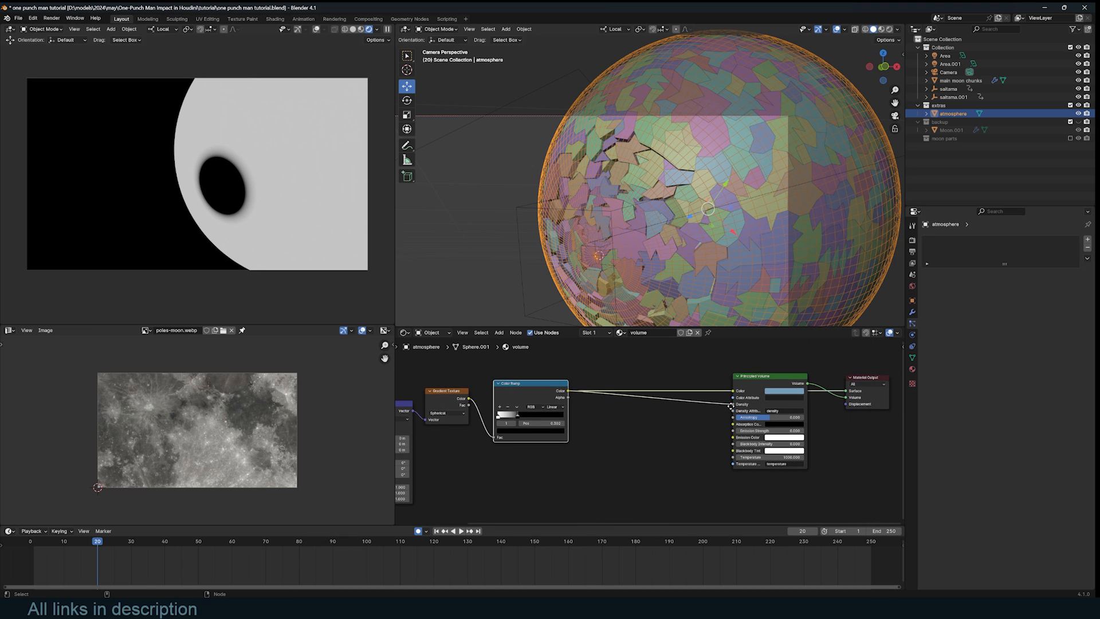
left_click_drag(846, 394, 846, 397)
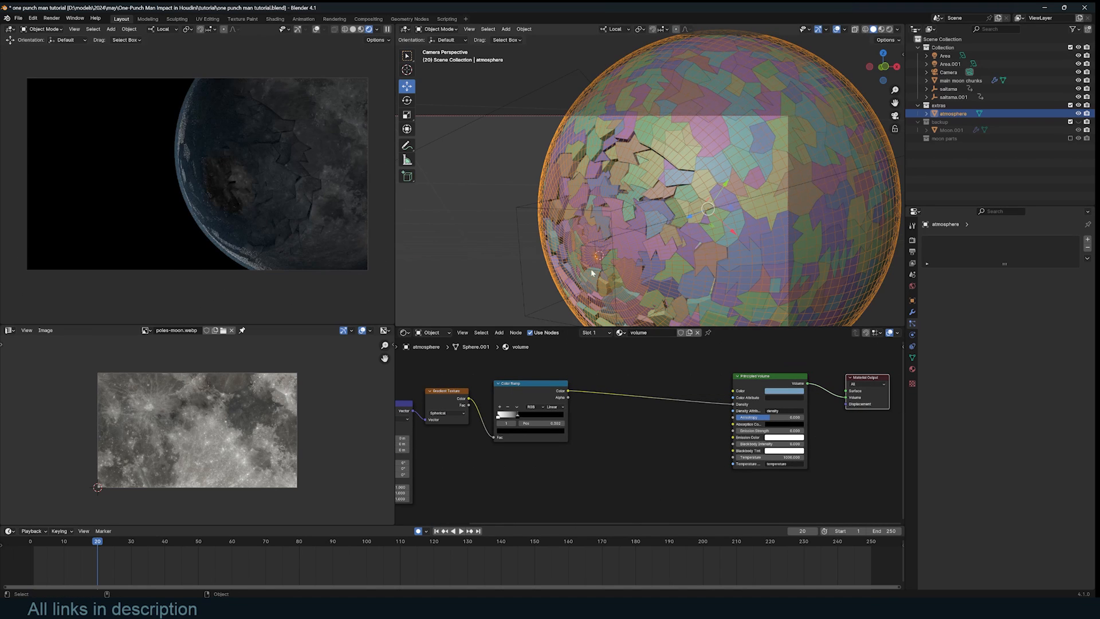
left_click(530, 314)
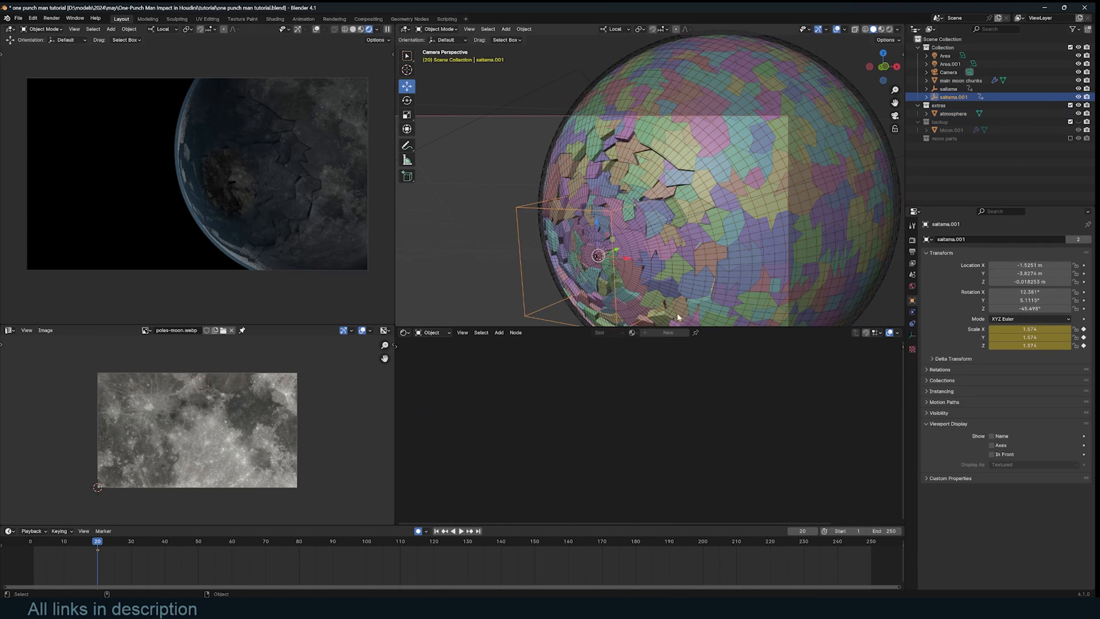
- Scale saitama.001 up to 3.517, keyed at frame 20, then return the playhead to frame 3
key("s")
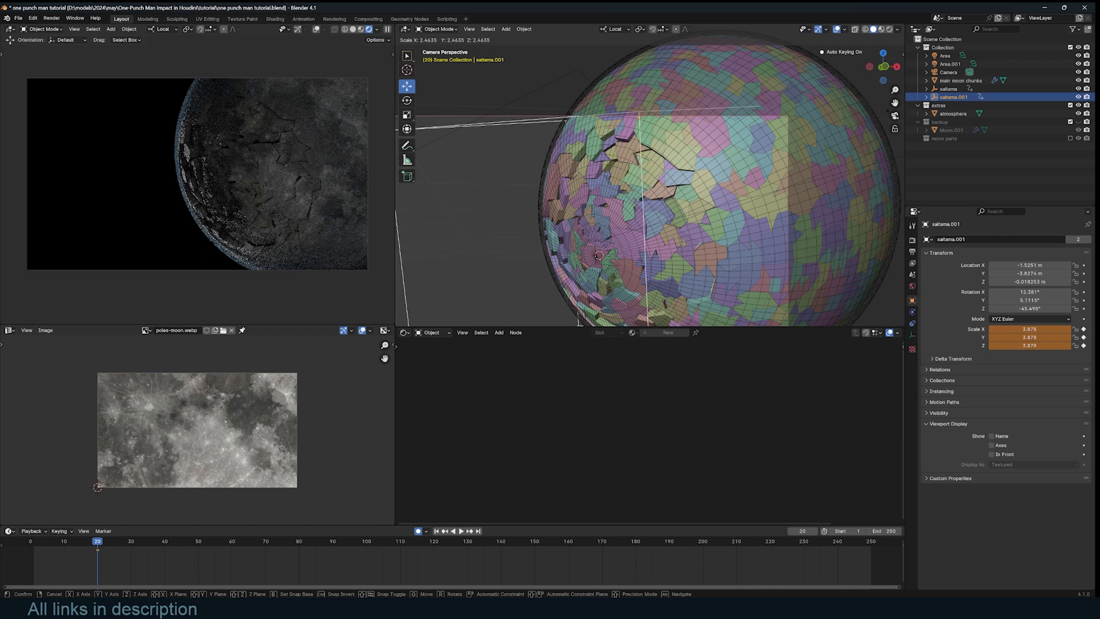
left_click(157, 510)
left_click_drag(81, 541, 41, 548)
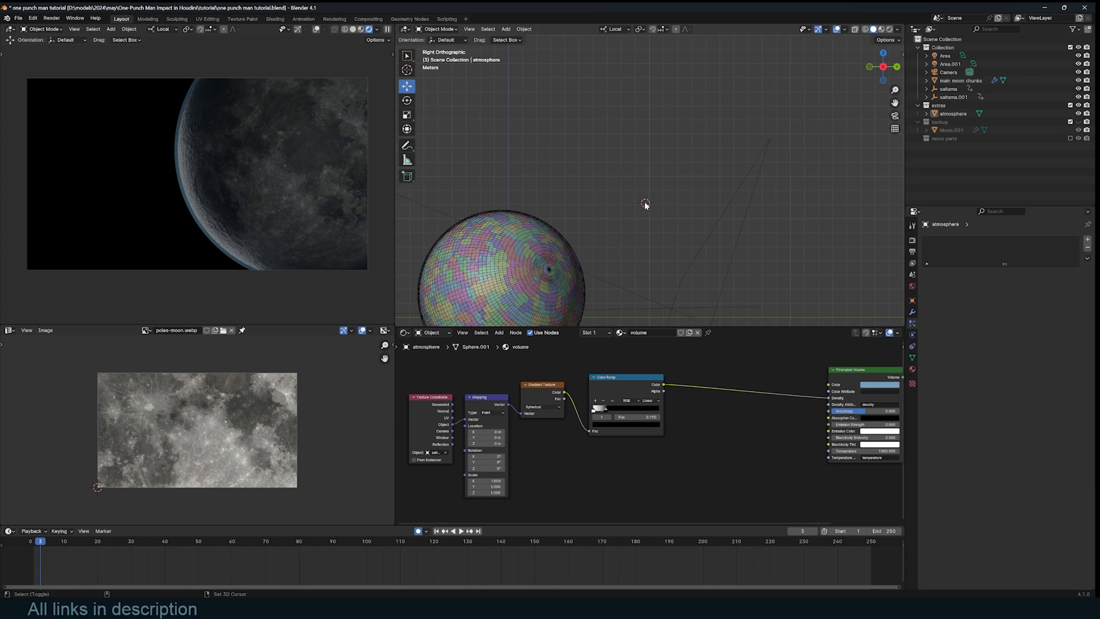
key("shift+a")
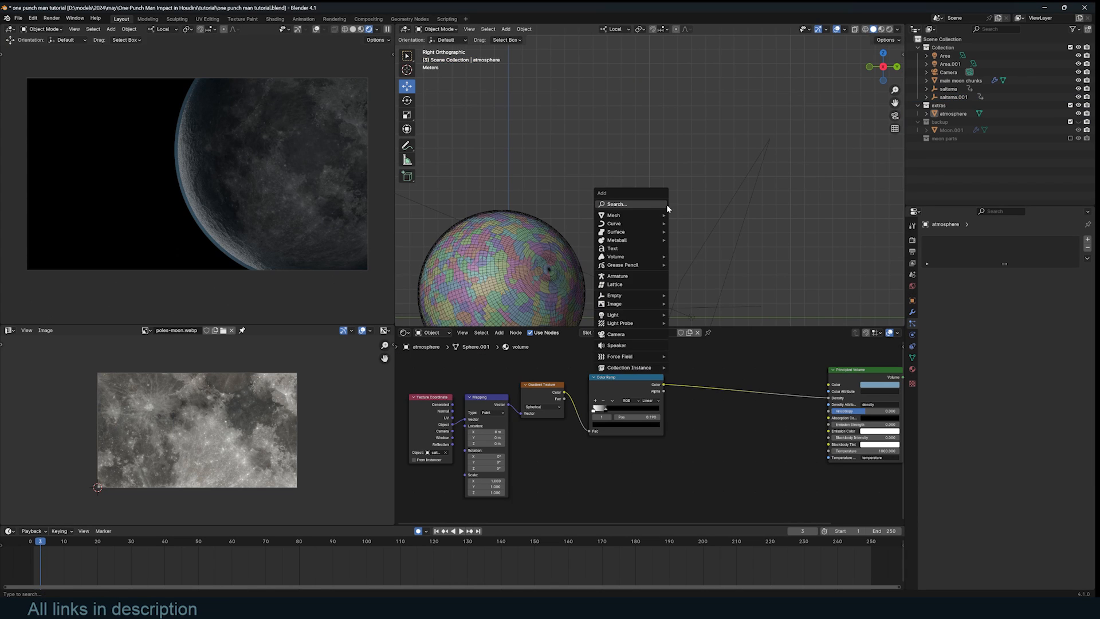
- Add a Plane, subdivide it, and pull its centre up along Z into a cone
left_click(675, 210)
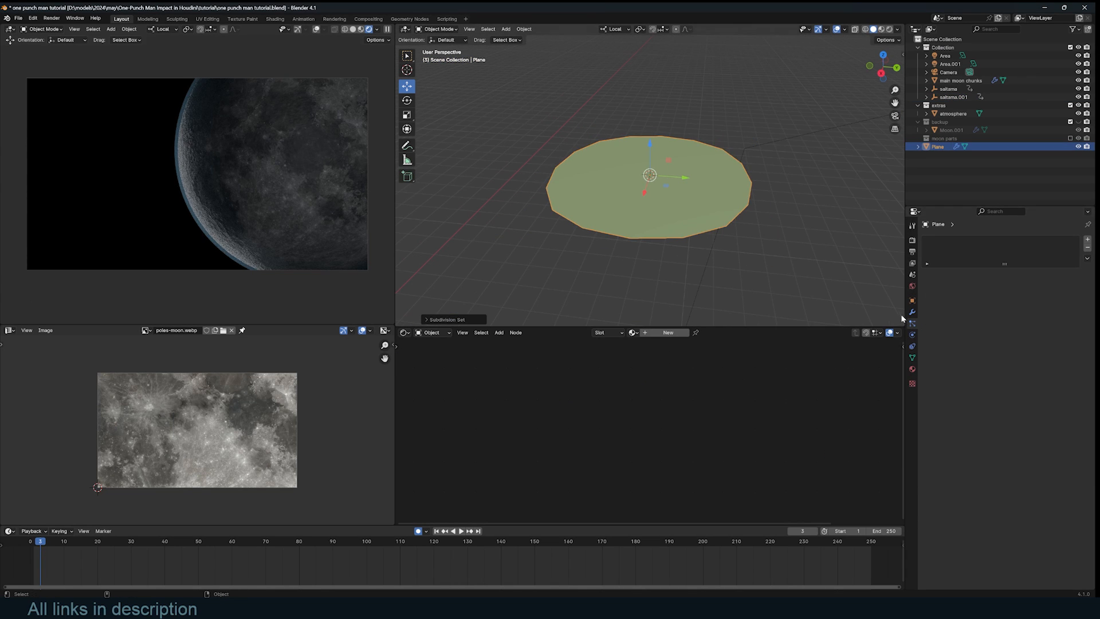
left_click(912, 312)
key("ctrl+a")
key("Tab")
scroll(698, 158, "down", 2)
right_click(703, 155)
left_click(703, 155)
key("alt+a")
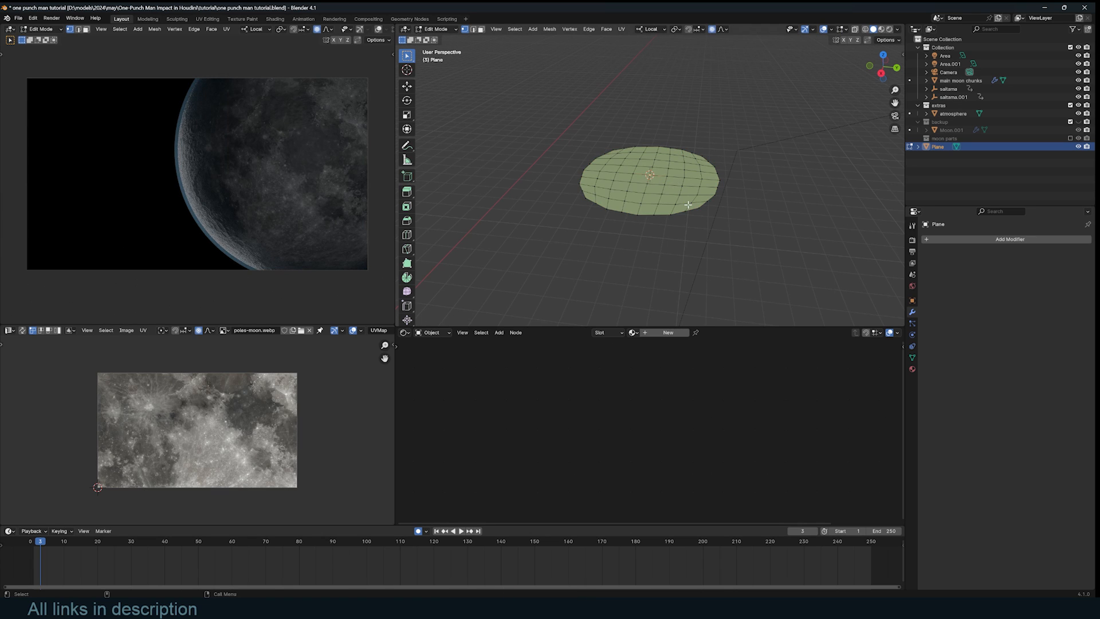
key("g")
key("z")
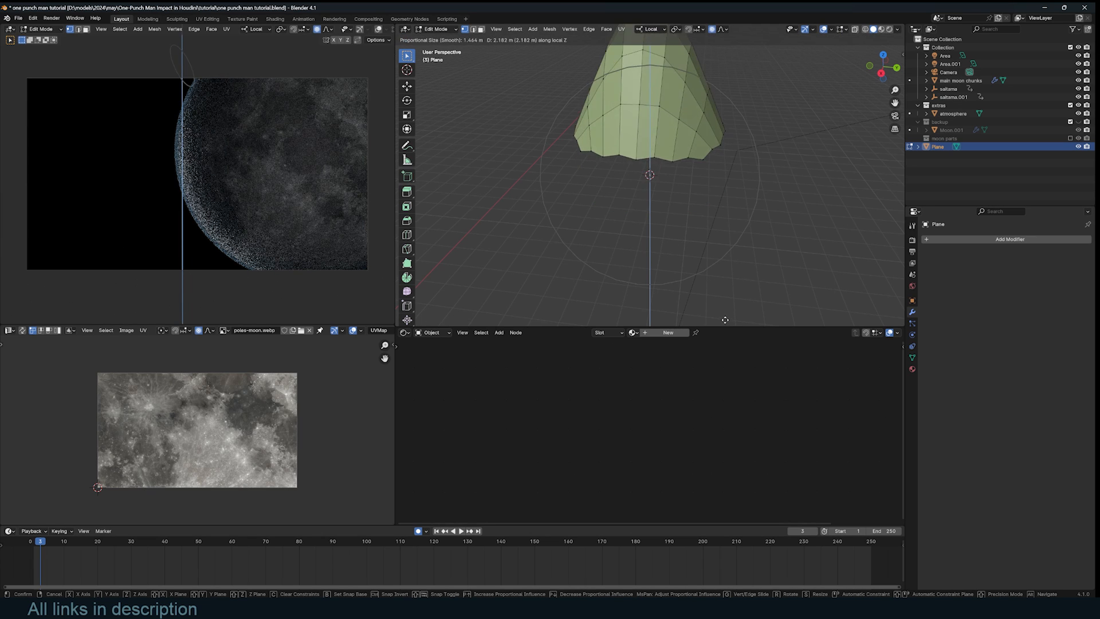
left_click(730, 284)
key("Tab")
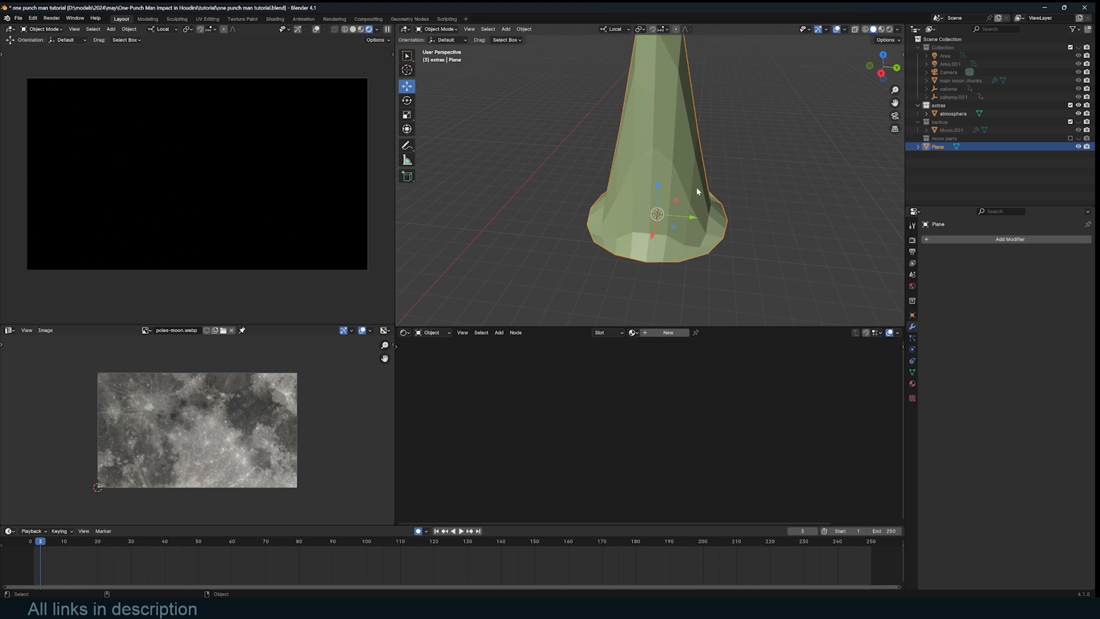
middle_click_drag(696, 188, 700, 203, "shift")
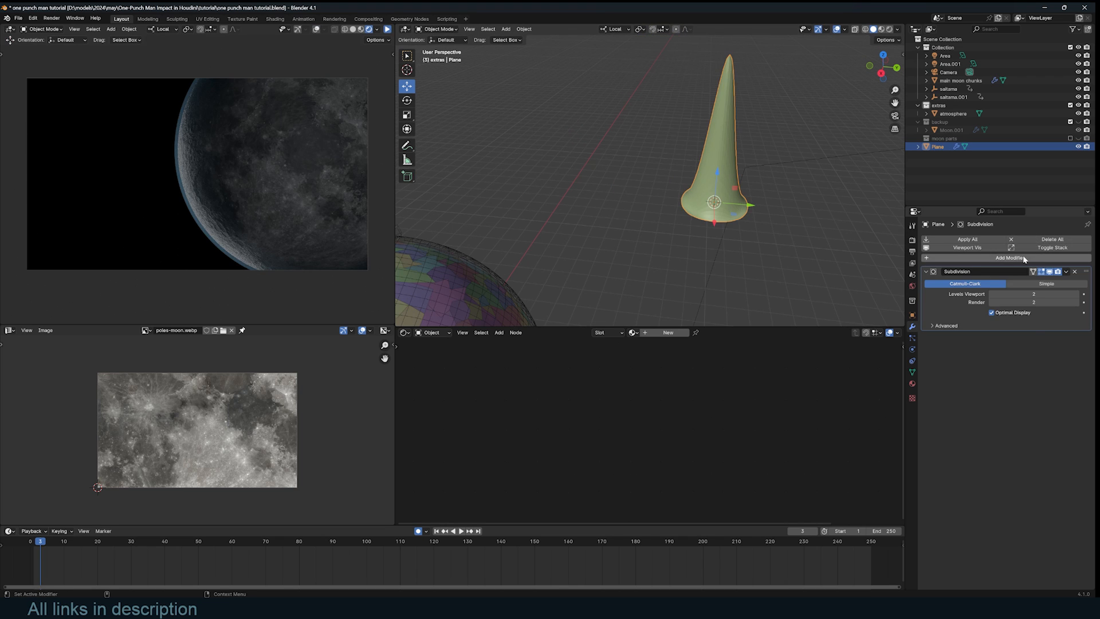
- Add a Clouds Displace modifier at strength 3.2 over level-2 Subdivision and stretch the spike tall
left_click(1023, 256)
type("D")
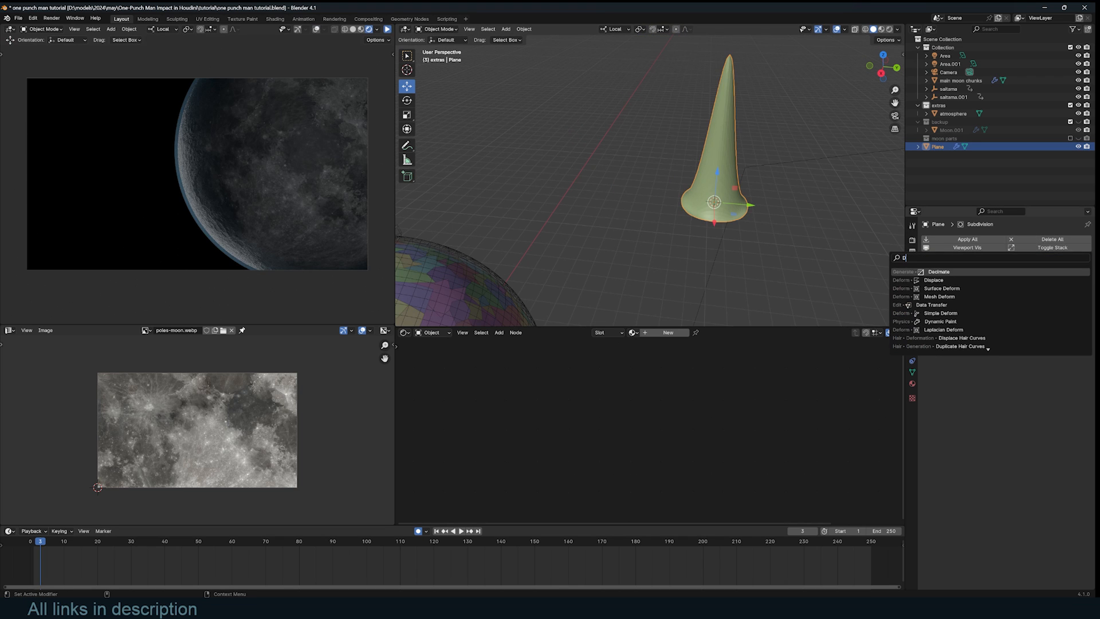
left_click(934, 280)
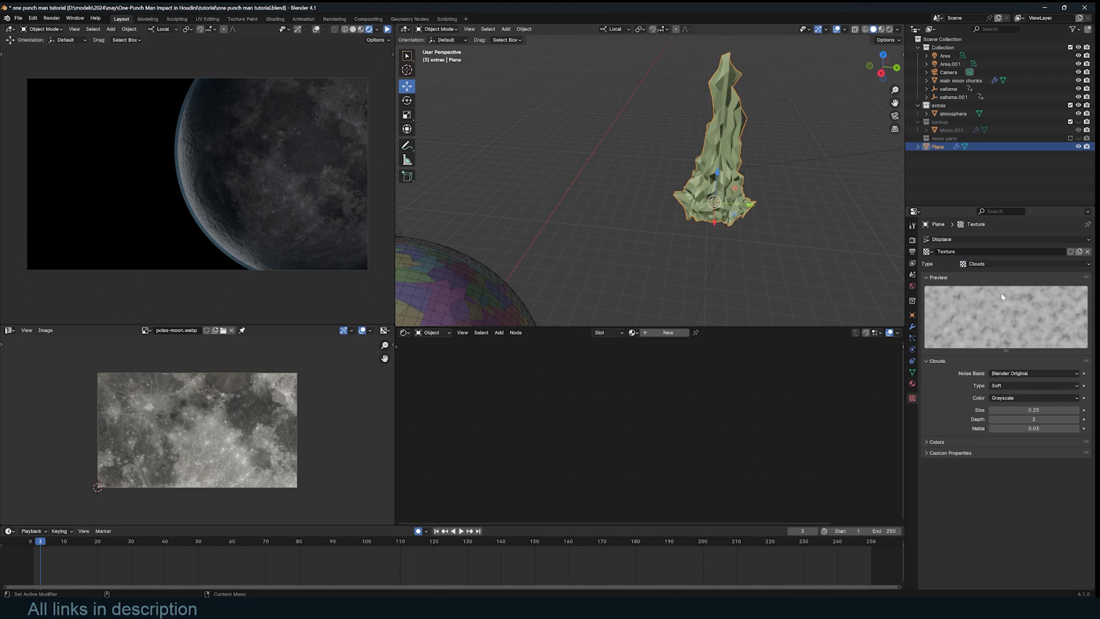
middle_click_drag(761, 173, 737, 154)
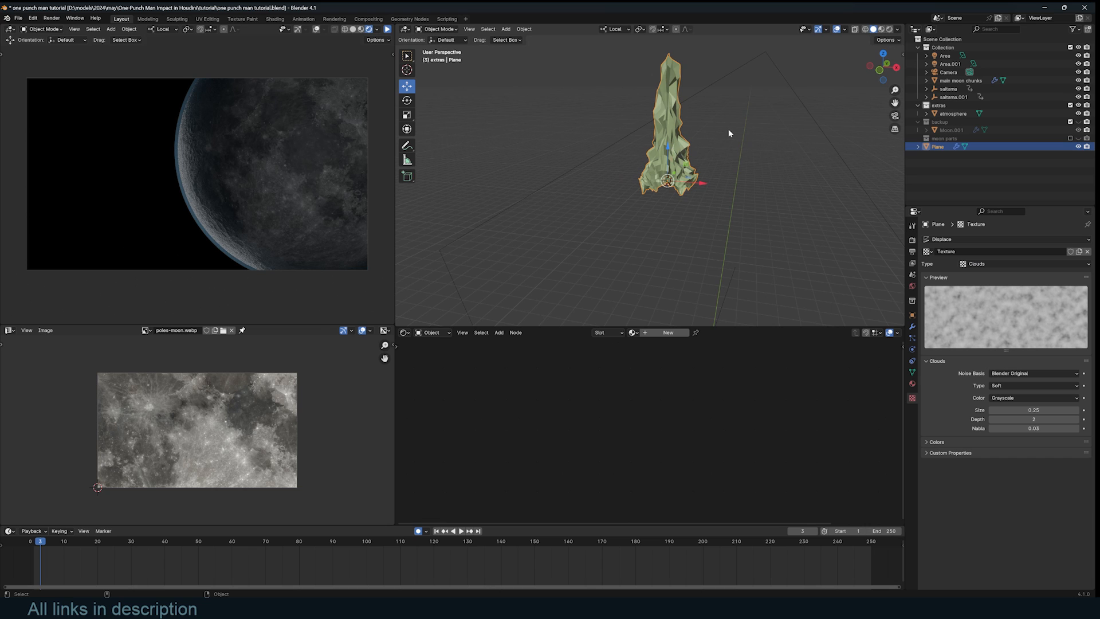
right_click(734, 171)
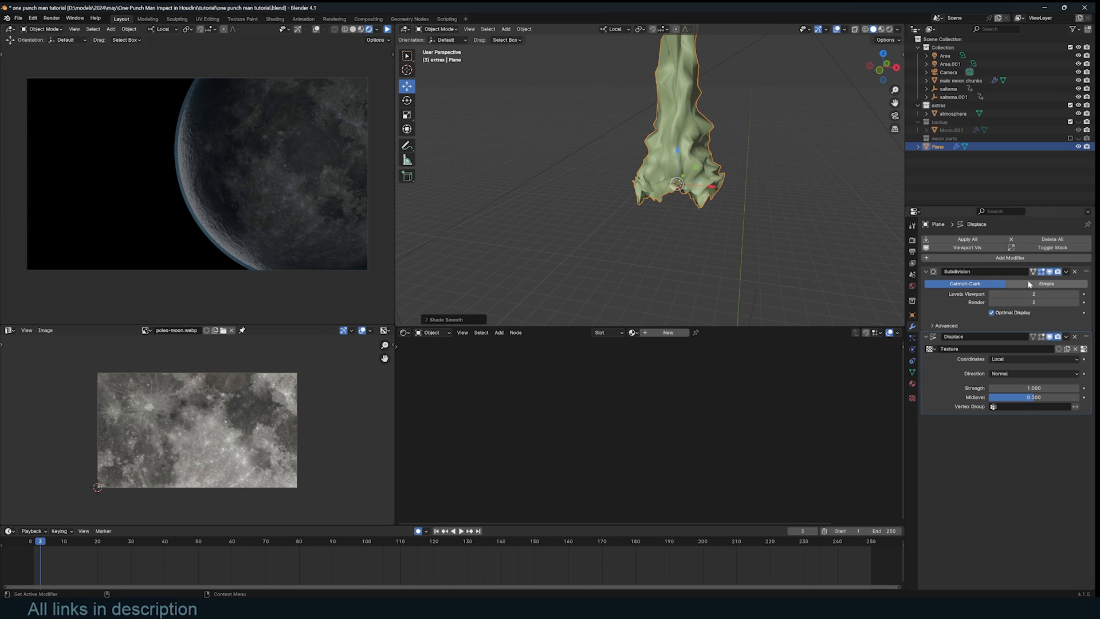
key("ctrl+a")
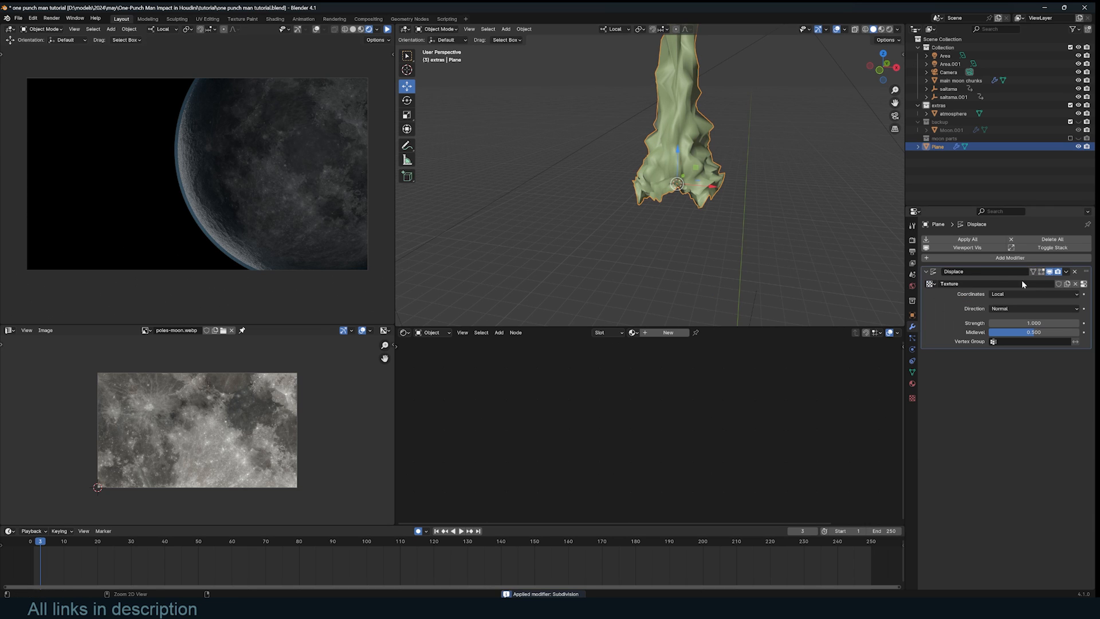
key("ctrl+2")
middle_click_drag(715, 168, 704, 223, "shift")
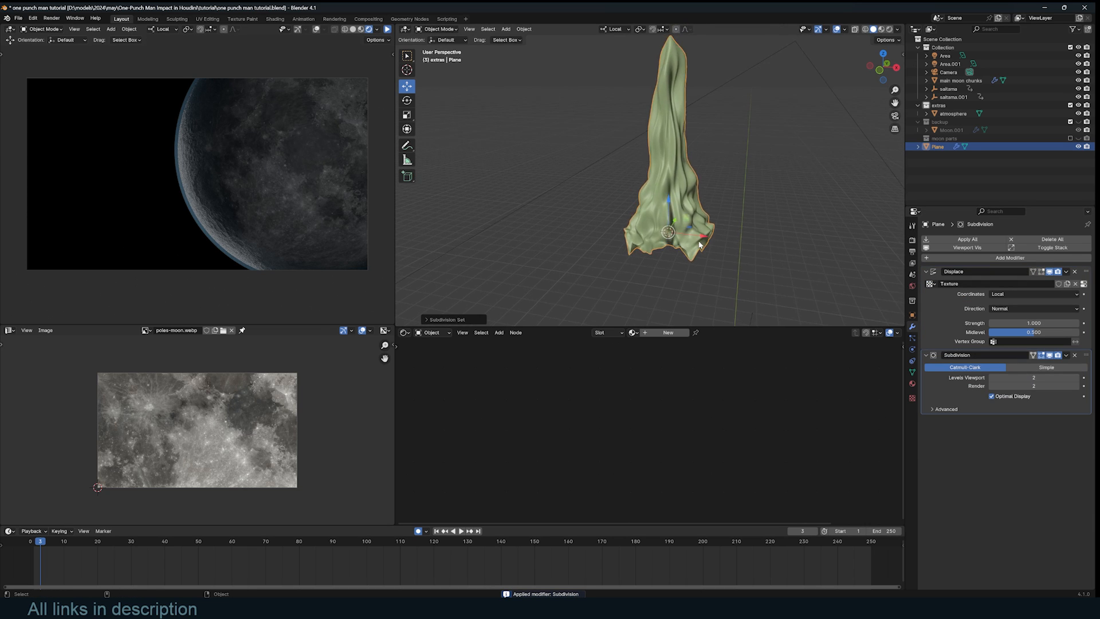
scroll(705, 222, "down", 3)
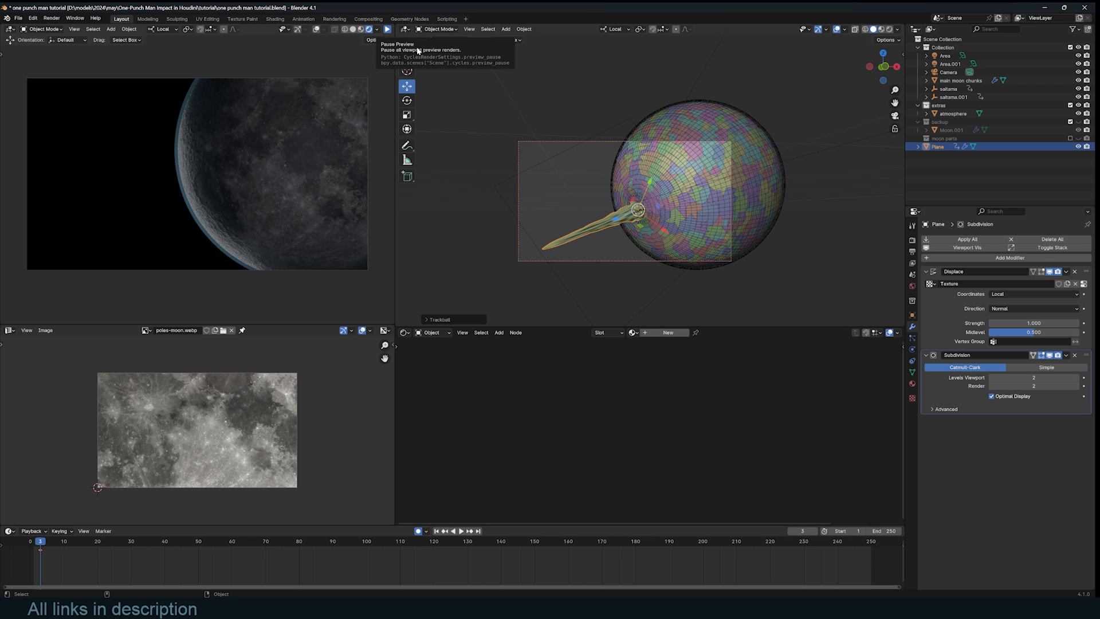
scroll(418, 51, "up", 2)
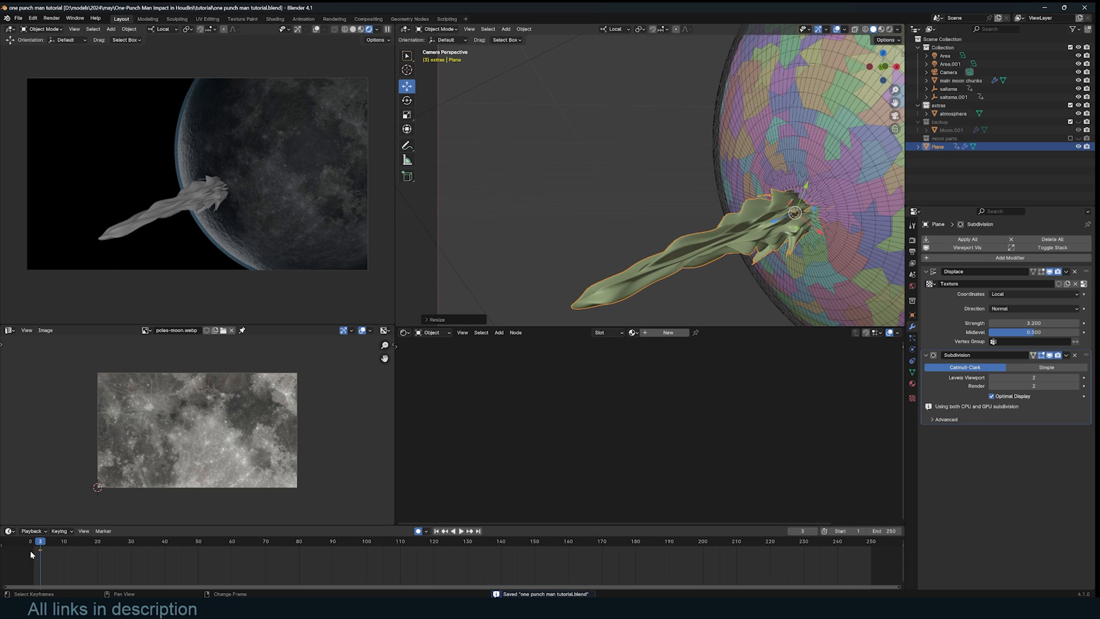
- Move the spike's keyframe from frame 3 to frame 15 in the Timeline
left_click(64, 545)
key("g")
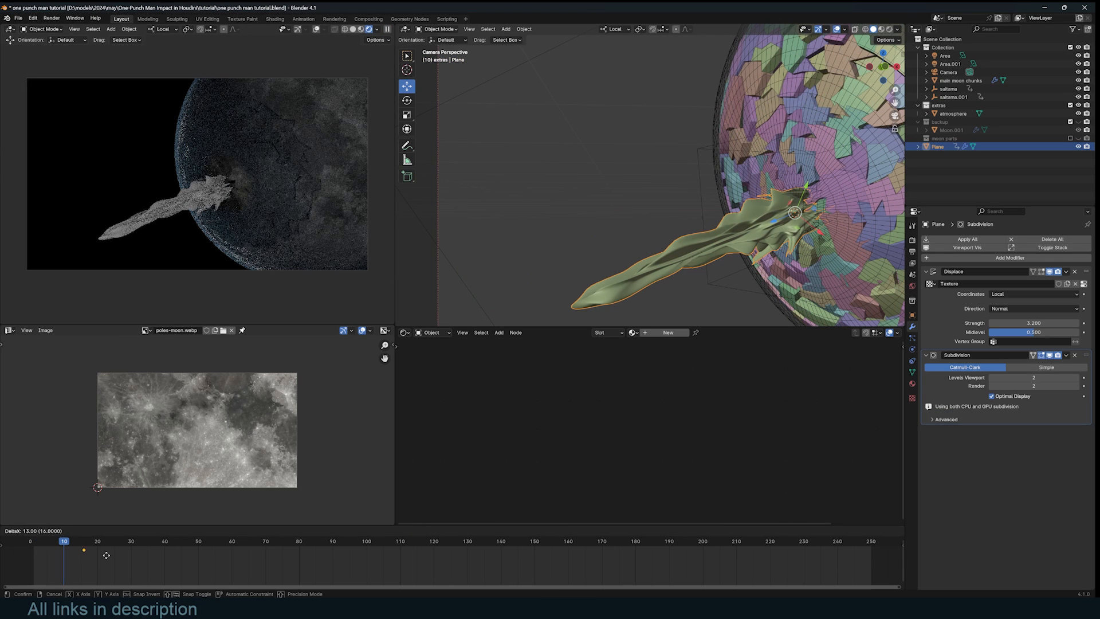
left_click(102, 555)
key("g")
left_click(100, 553)
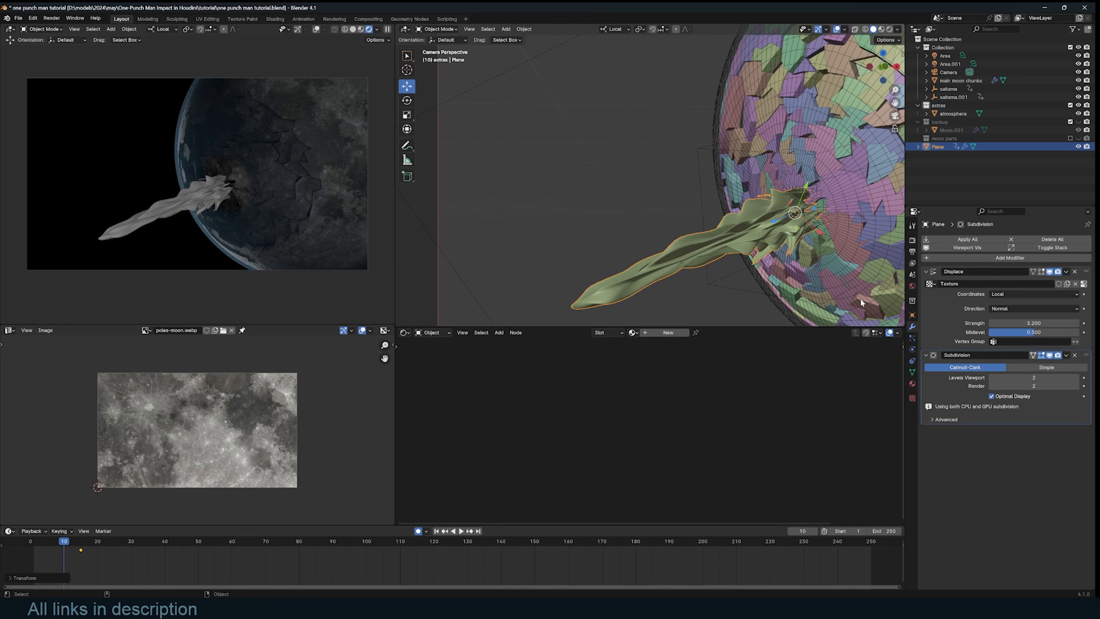
- Shrink the spike to near-zero scale at frame 10 and preview it growing
key("s")
left_click(814, 236)
key("s")
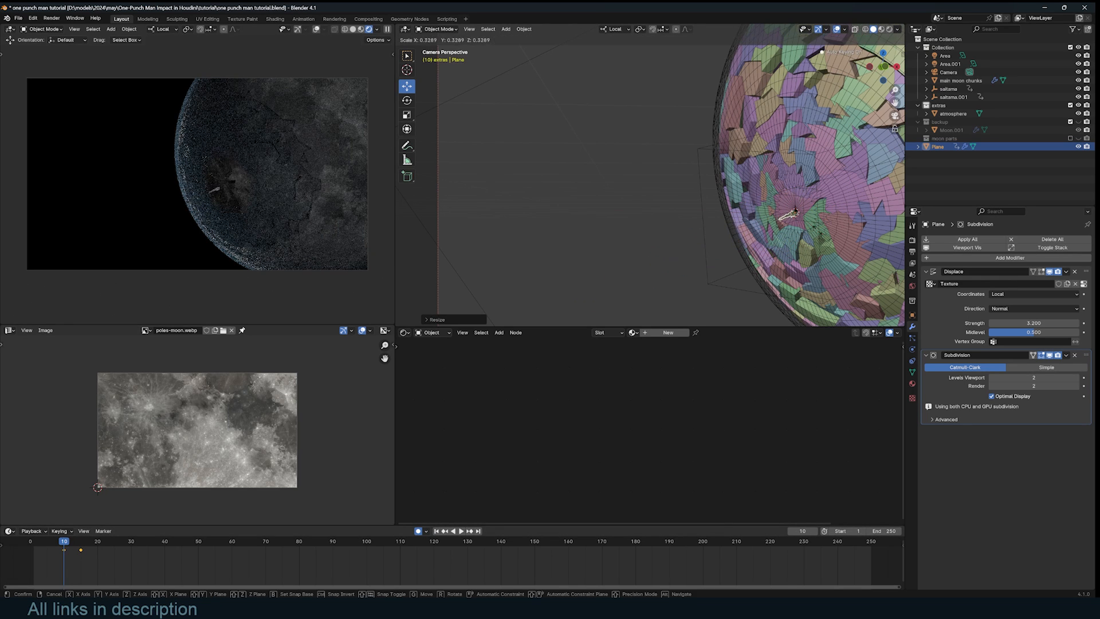
left_click(817, 230)
key("s")
left_click(804, 215)
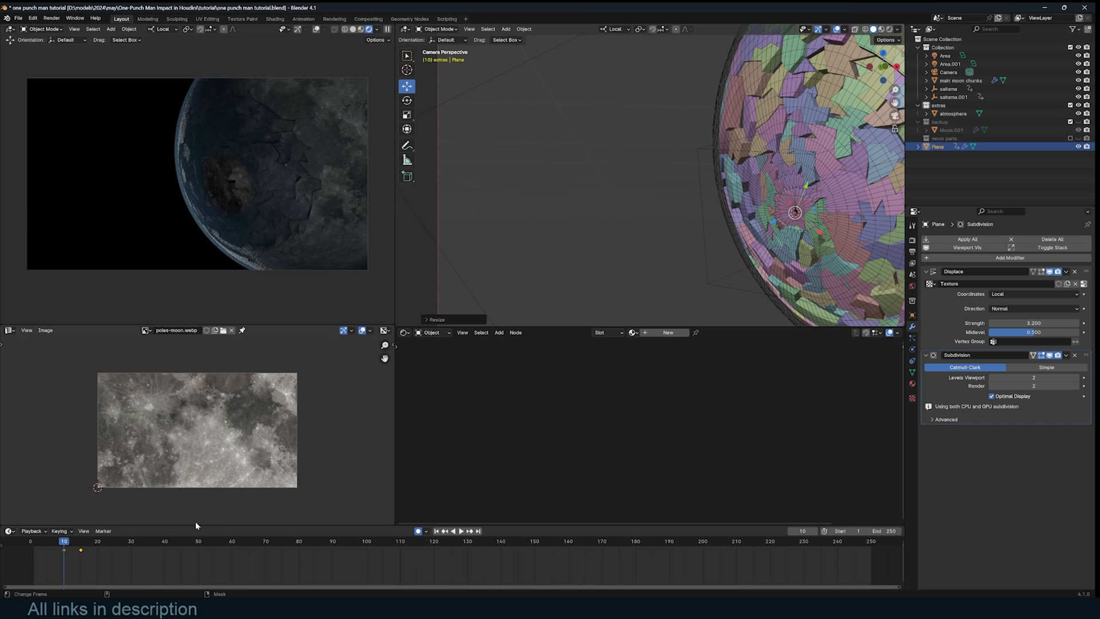
mouse_move(54, 556)
right_mouse_down()
mouse_move(42, 551)
mouse_move(75, 551)
mouse_move(36, 552)
right_mouse_up()
key("space")
- Give the spike a new Principled Volume material with density 20.1 and save the file
left_click(668, 332)
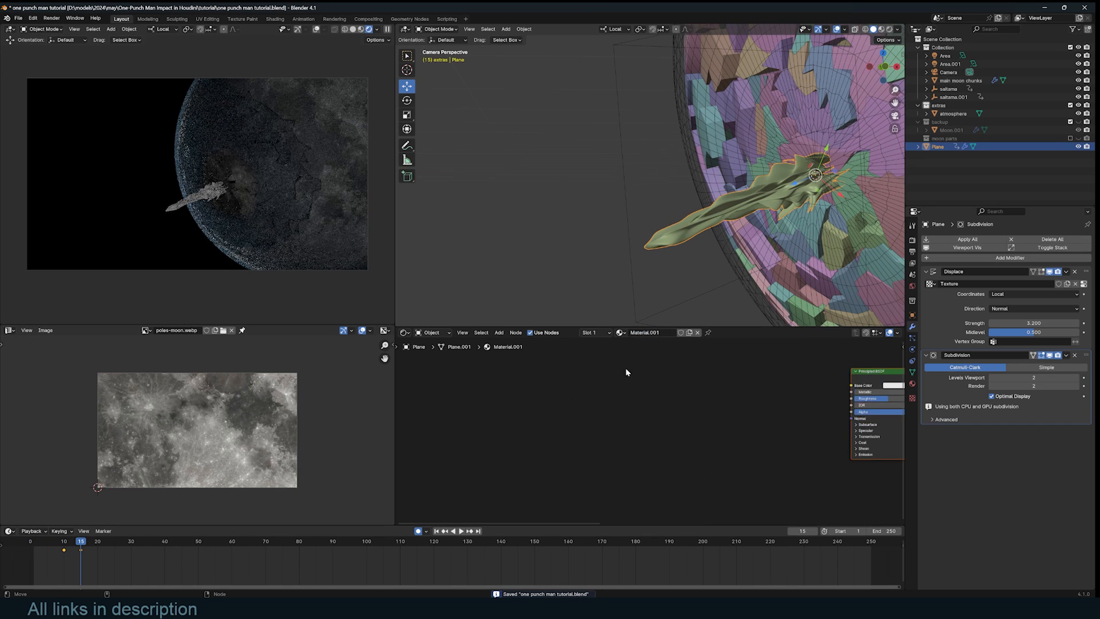
middle_click_drag(682, 412, 466, 413)
scroll(573, 401, "up", 3)
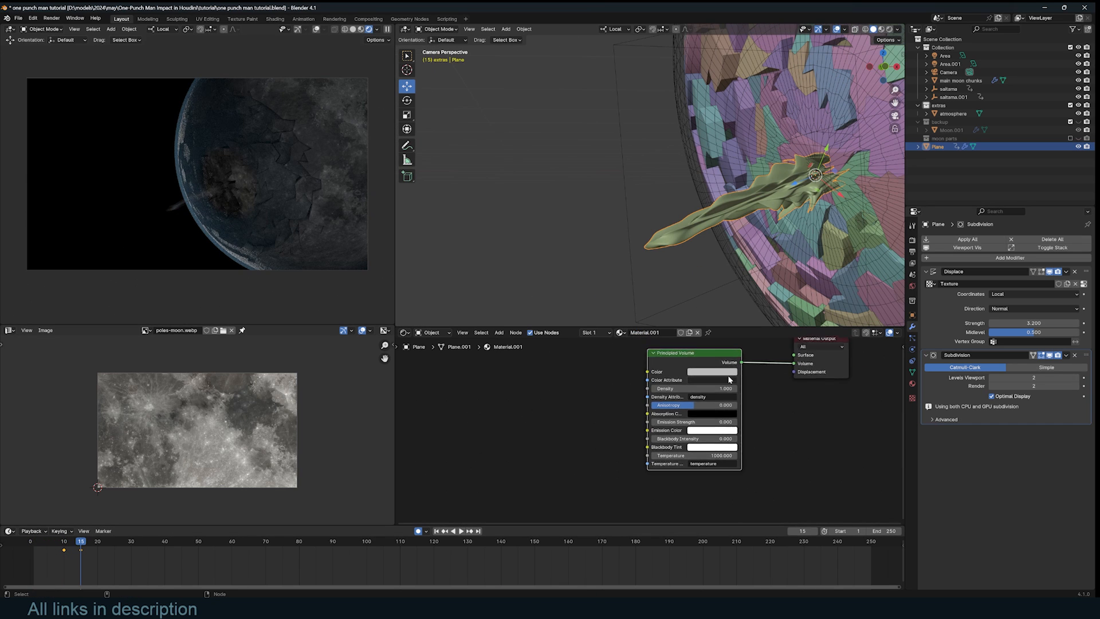
key("ctrl+s")
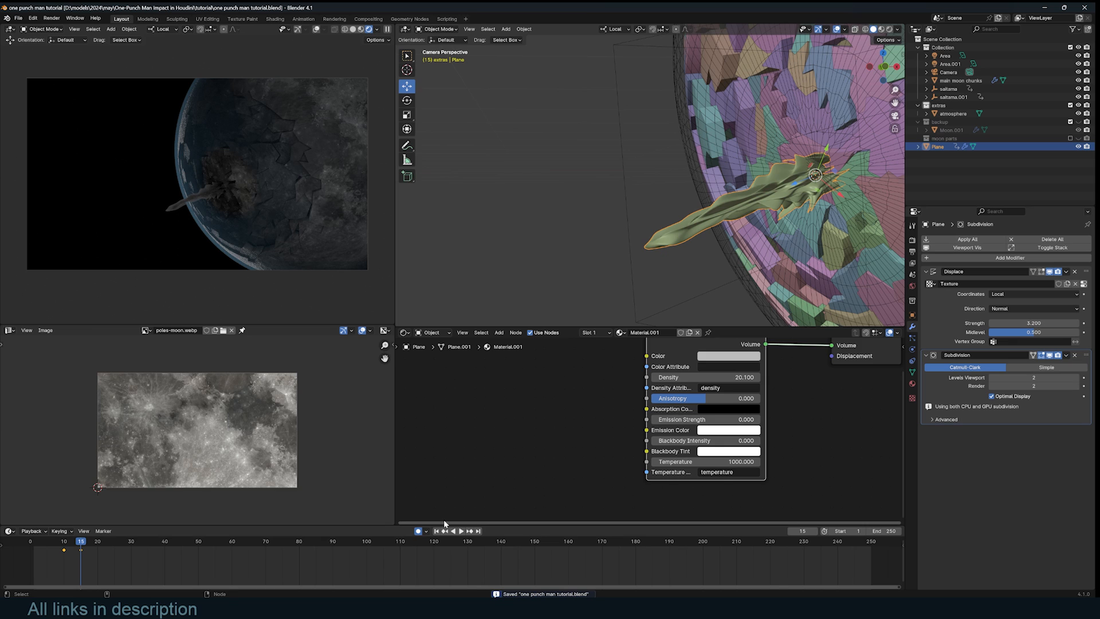
- Inspect the spike's X/Y/Z Scale curves in the Graph Editor, then return to the timeline at frame 13
left_click_drag(483, 525, 483, 478)
key("ctrl+Tab")
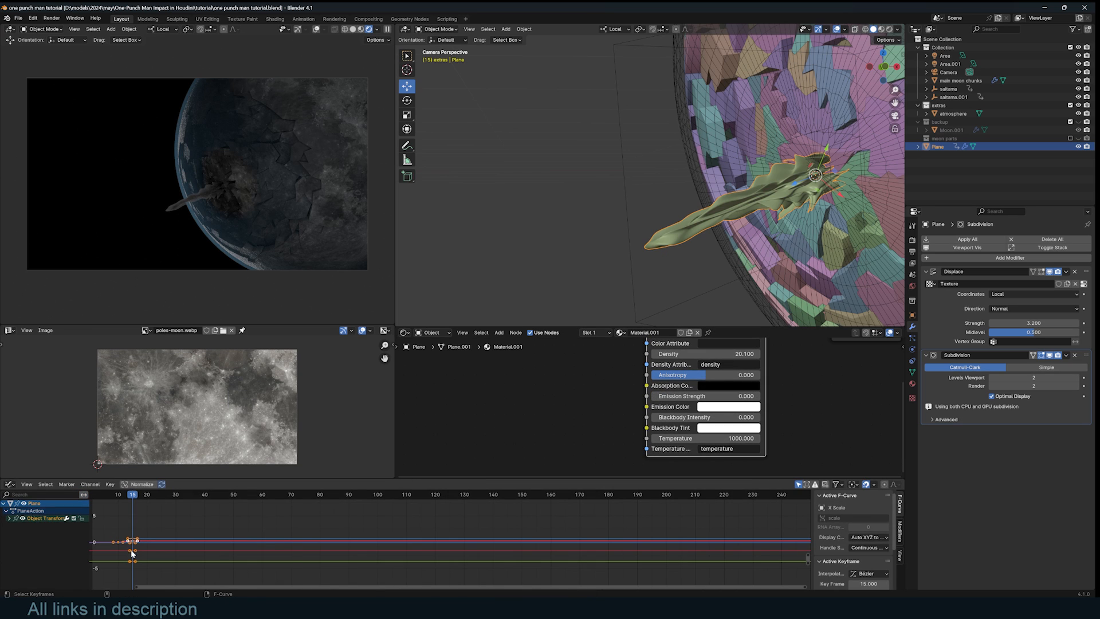
left_click(7, 518)
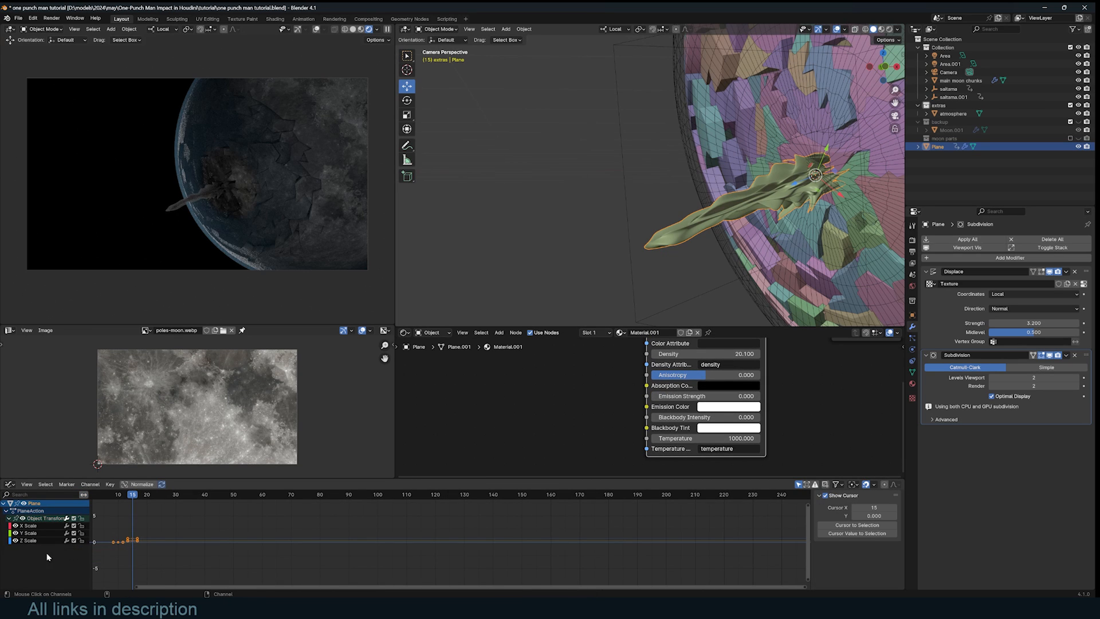
key("ctrl+Tab")
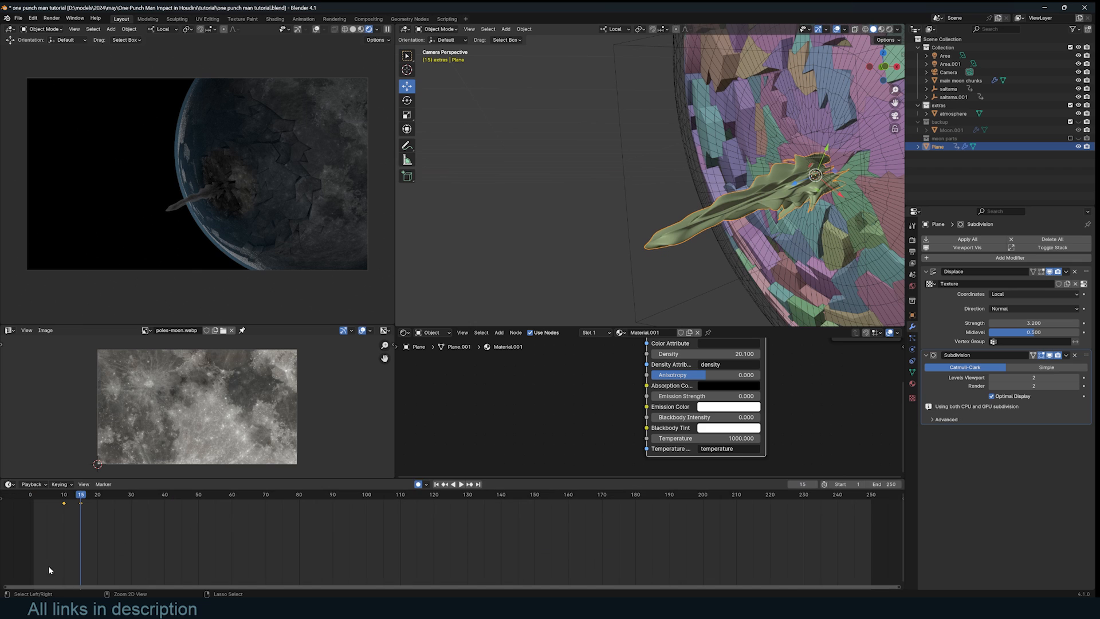
right_click(74, 548, "shift")
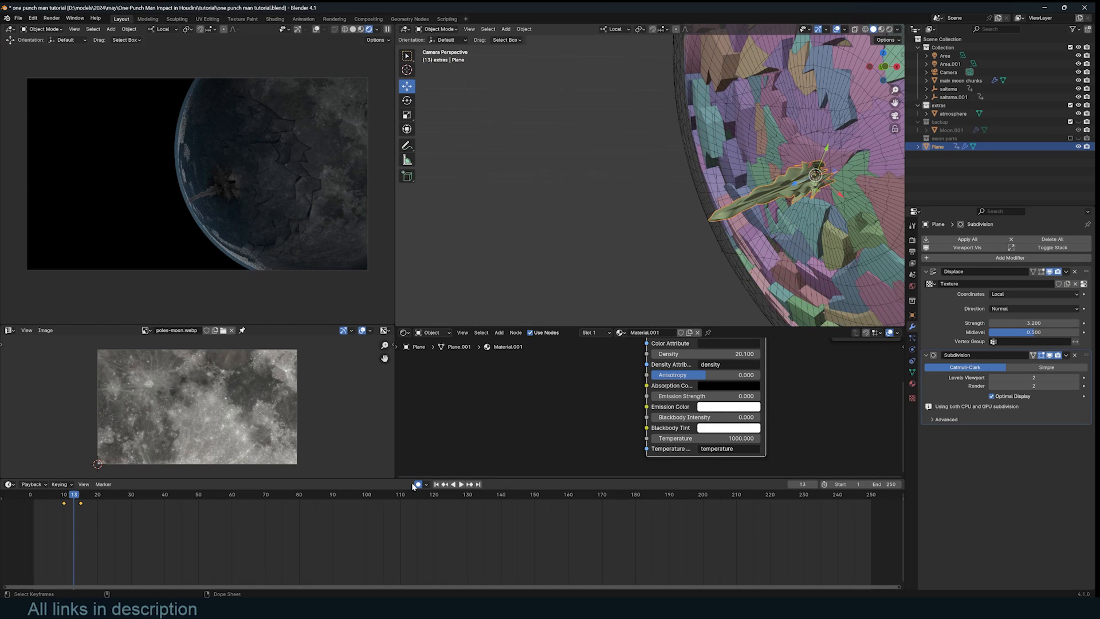
- Duplicate the spike and trackball-rotate the copies around the impact point, then preview playback
key("shift+d")
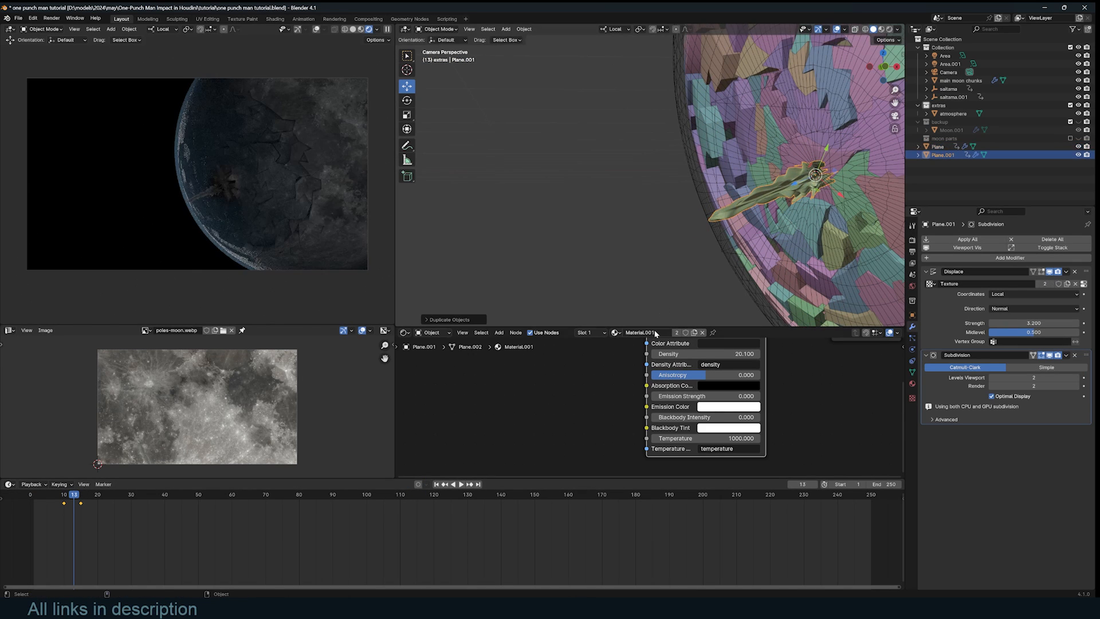
key("r")
key("r")
left_click(823, 229)
key("shift+d")
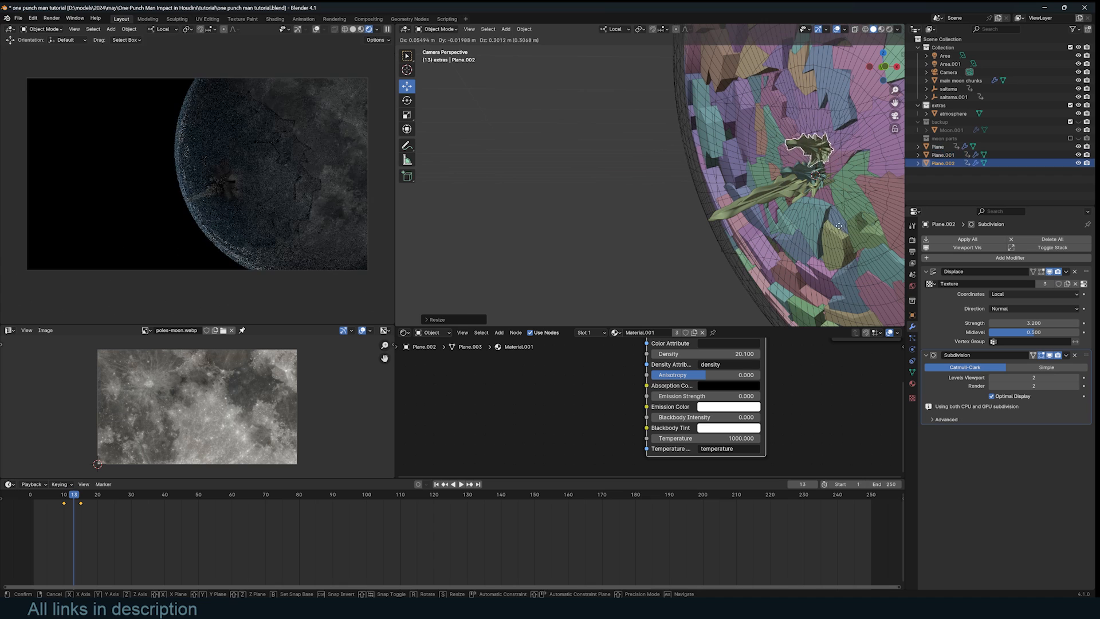
left_click(828, 203)
key("r")
key("r")
left_click(830, 225)
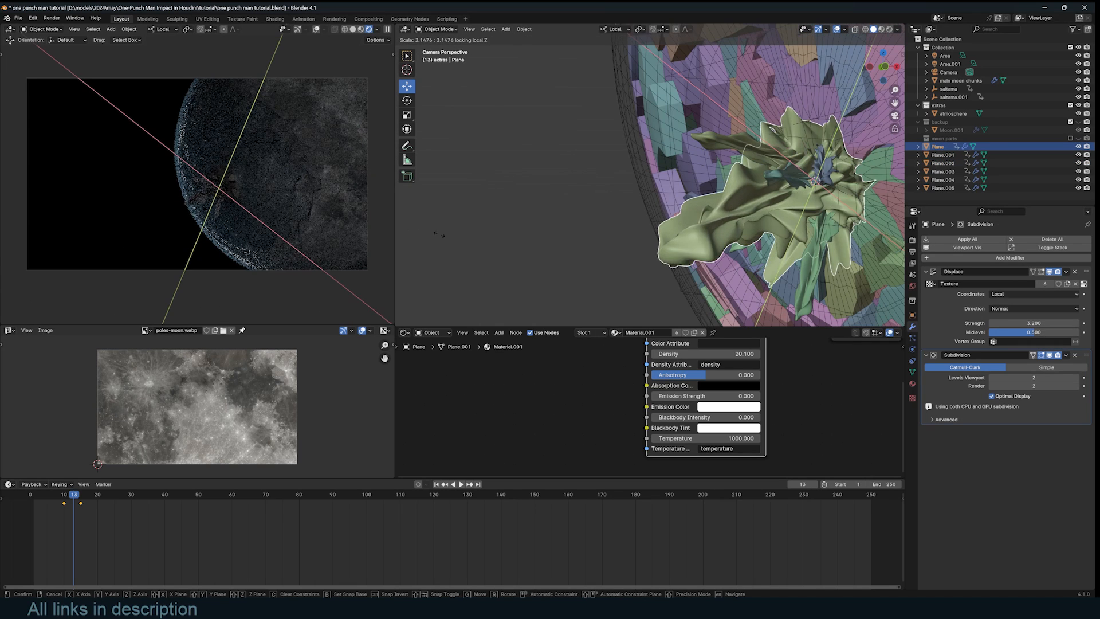
left_click(32, 528)
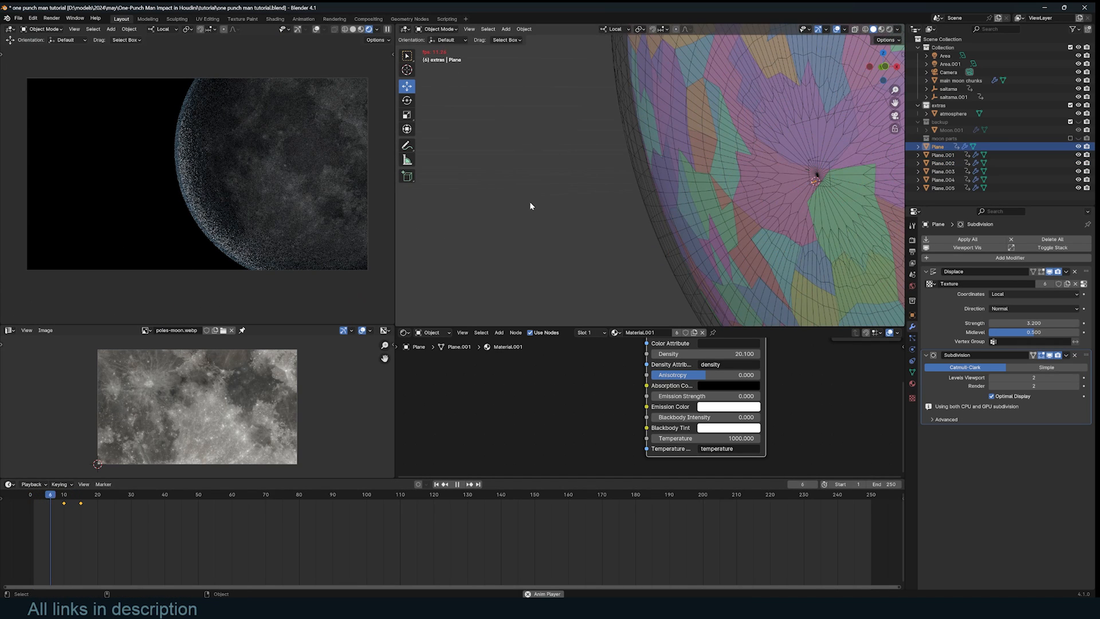
key("space")
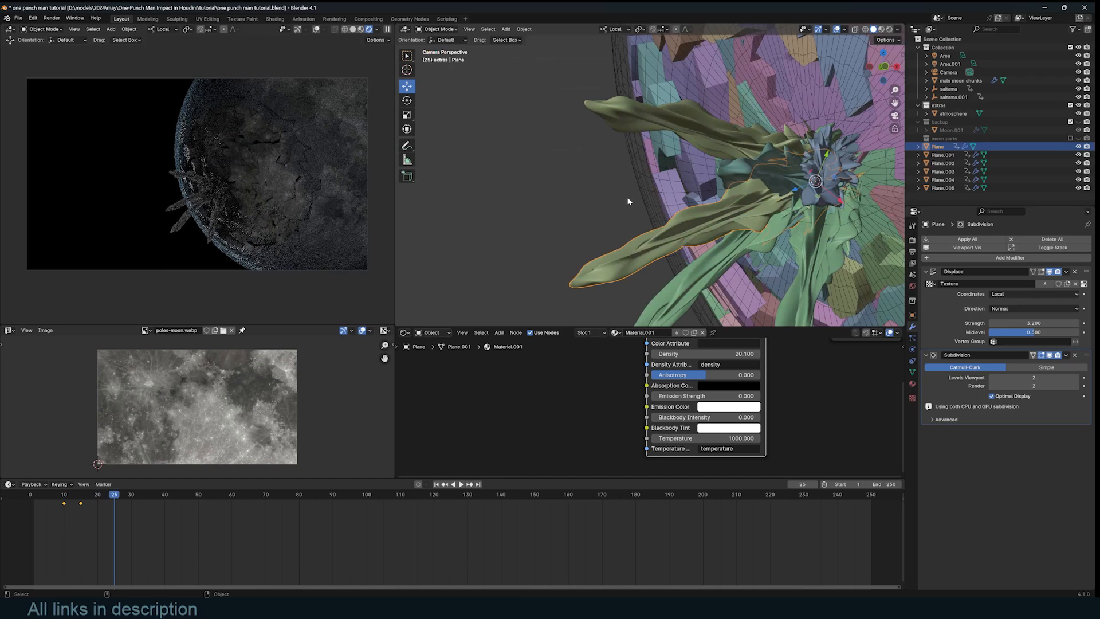
- Select all six spike planes, Plane through Plane.005, and open their object menu at frame 15
left_click(715, 193, "shift")
left_click(714, 180)
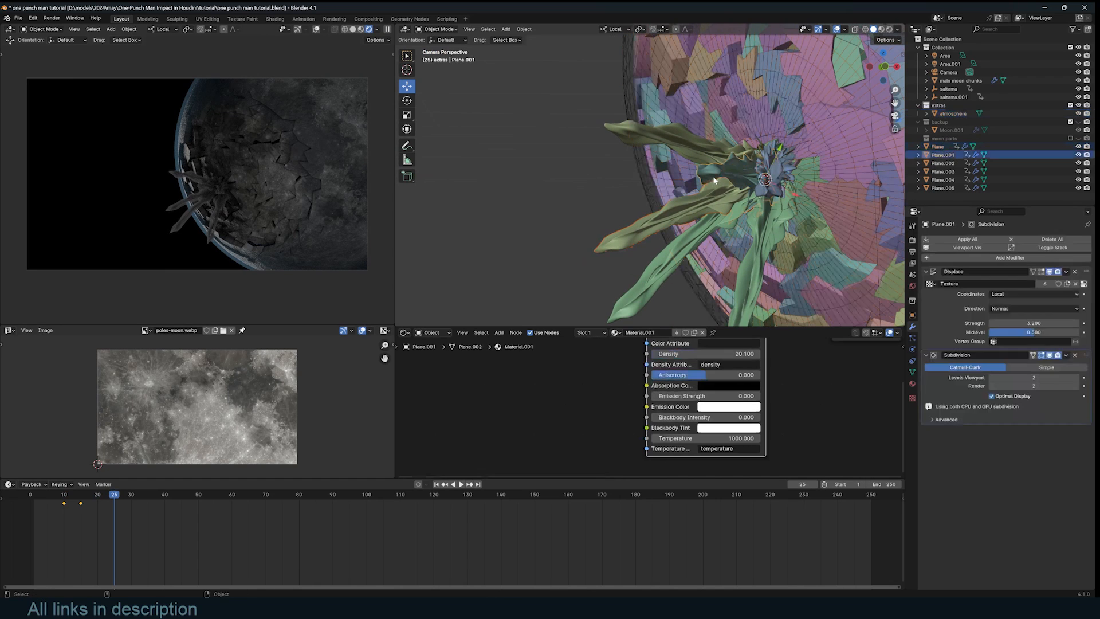
left_click(692, 217, "shift")
left_click(683, 248, "shift")
left_click(757, 267)
left_click(772, 184, "shift")
left_click(681, 142, "shift")
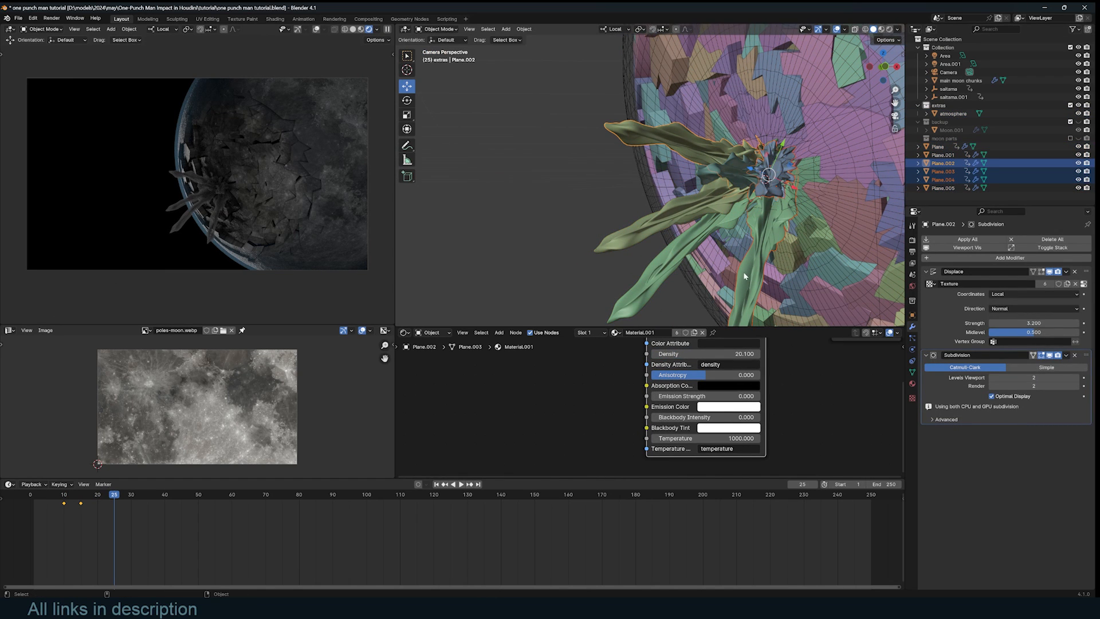
left_click(946, 147)
left_click(954, 188, "shift")
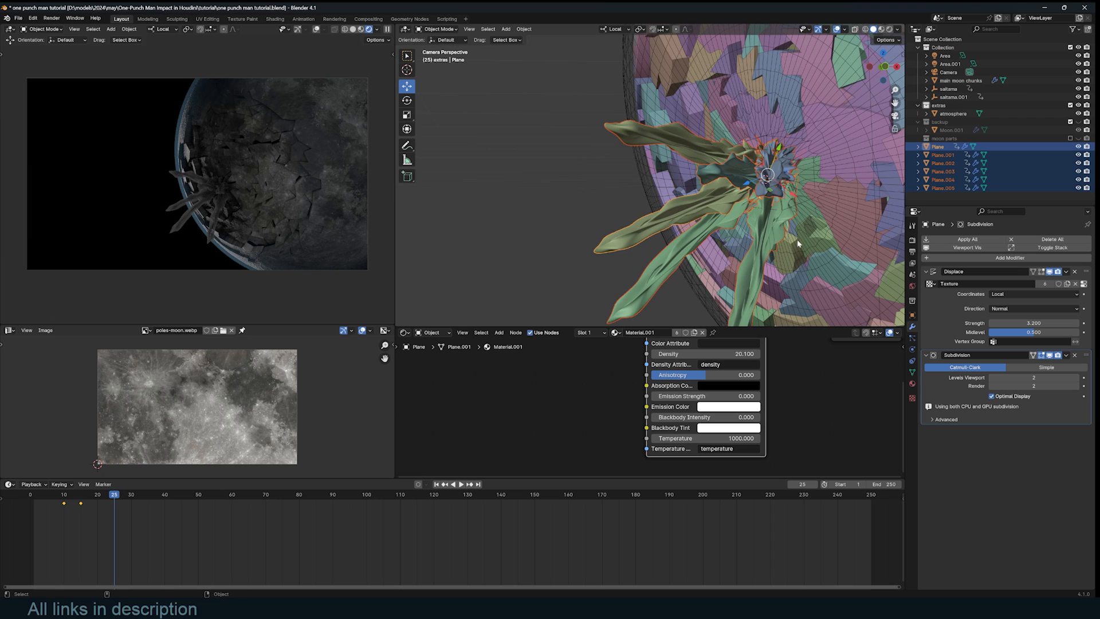
key("Down")
right_click(709, 215)
left_click(723, 250)
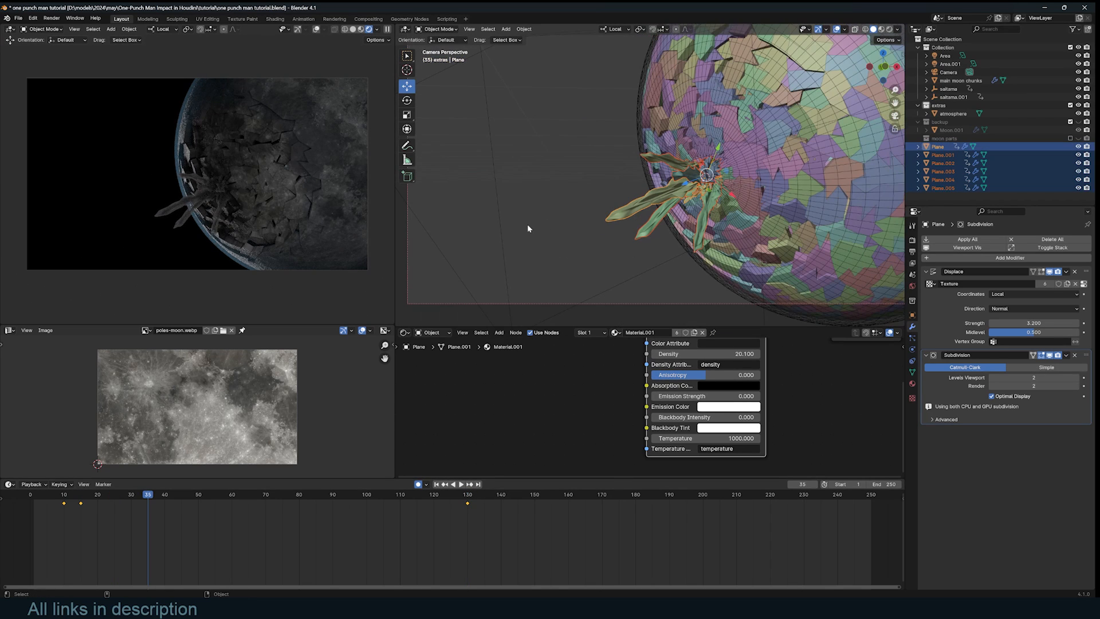
- Key saitama.001 at 5.285 scale on frame 138 and play the animation from the start
left_click(504, 235)
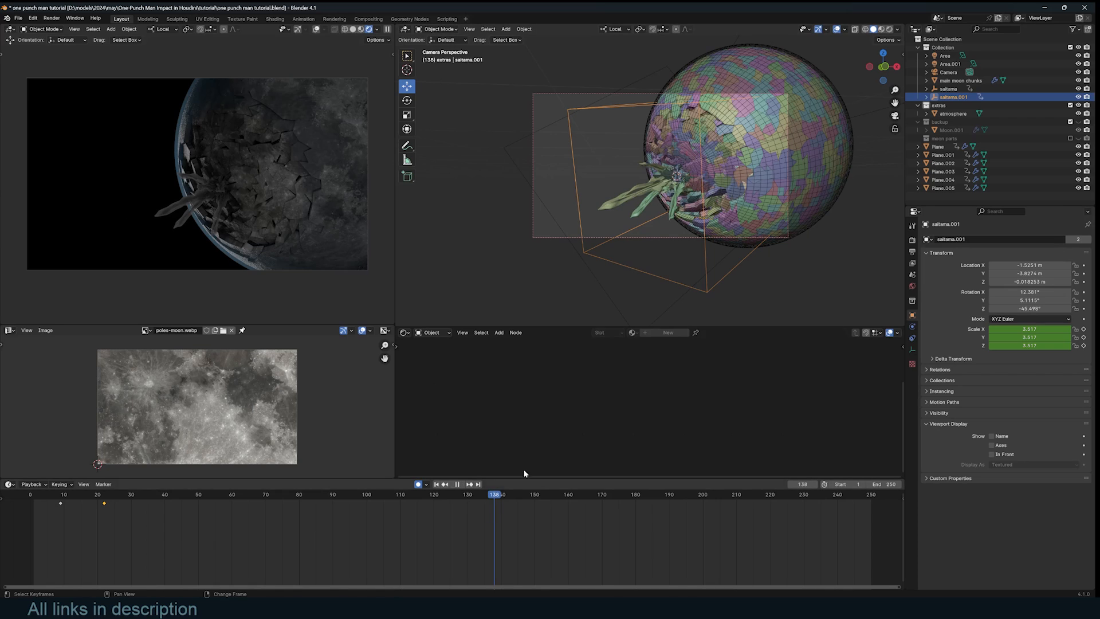
key("s")
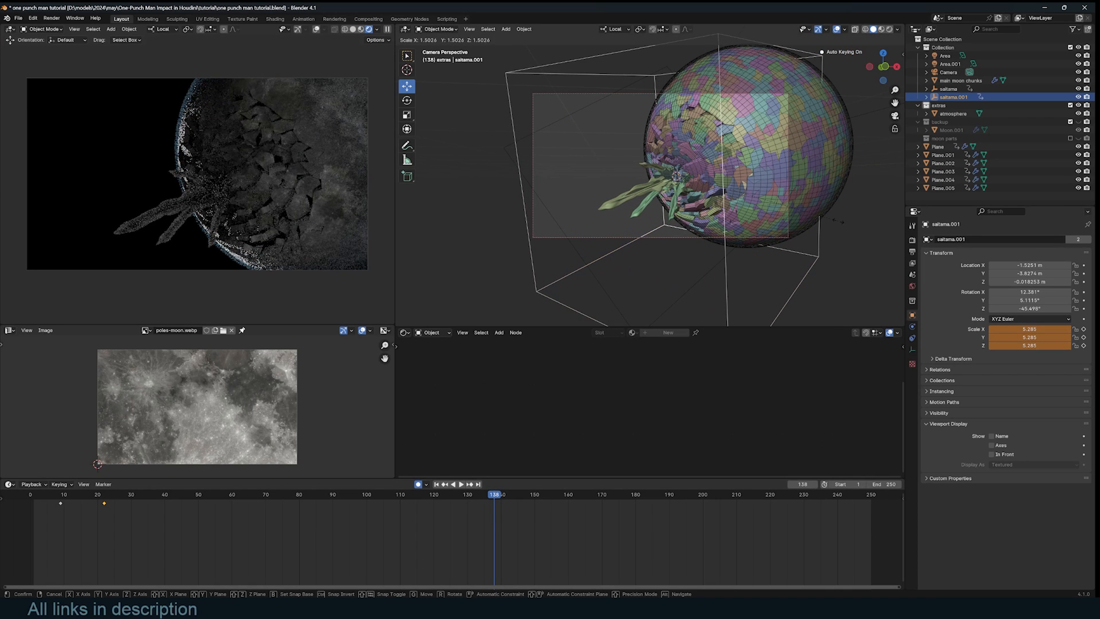
left_click(837, 221)
key("shift+Left")
key("space")
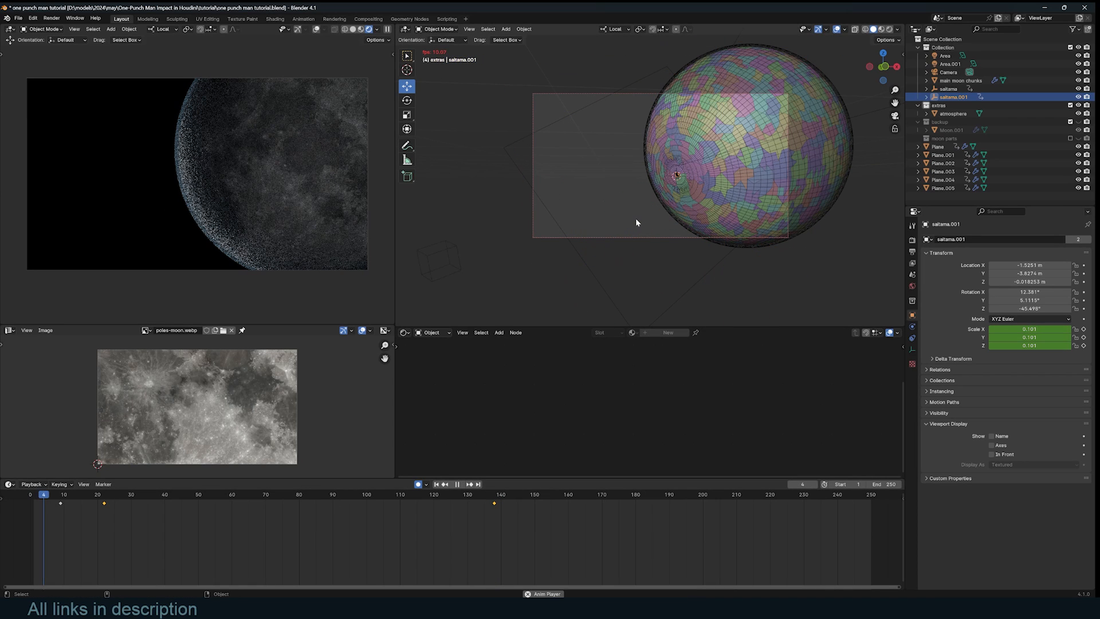
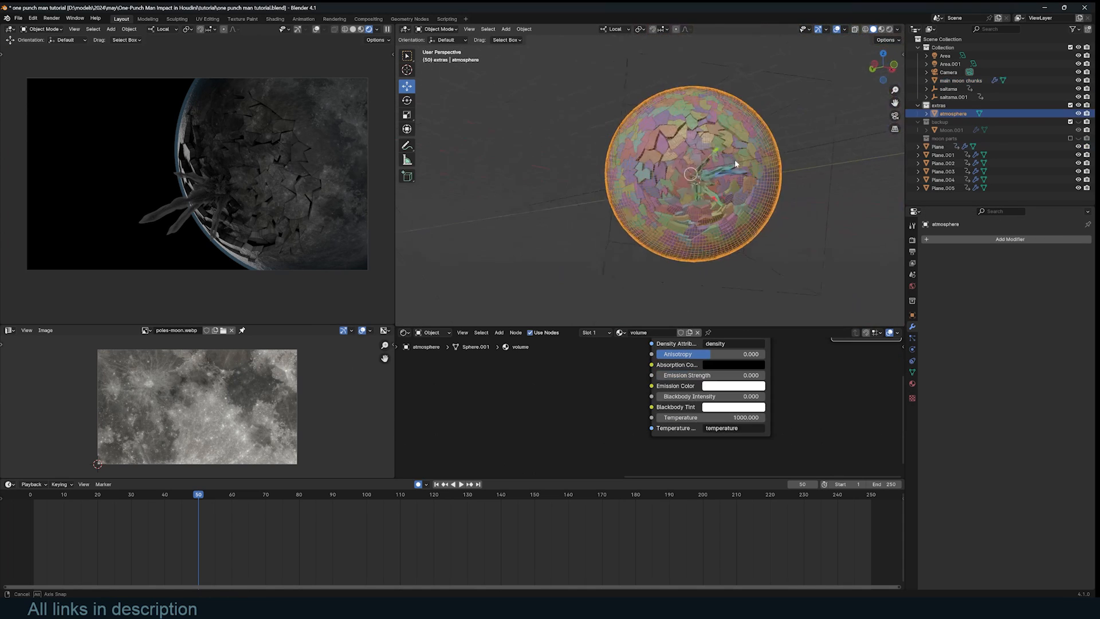
- Zoom the viewport in and bring up the Add menu with its Curve shapes
scroll(735, 159, "up", 5)
key("shift+a")
- Add a Circle curve at the impact point, scaled up and rotated to face outward
mouse_move(710, 210)
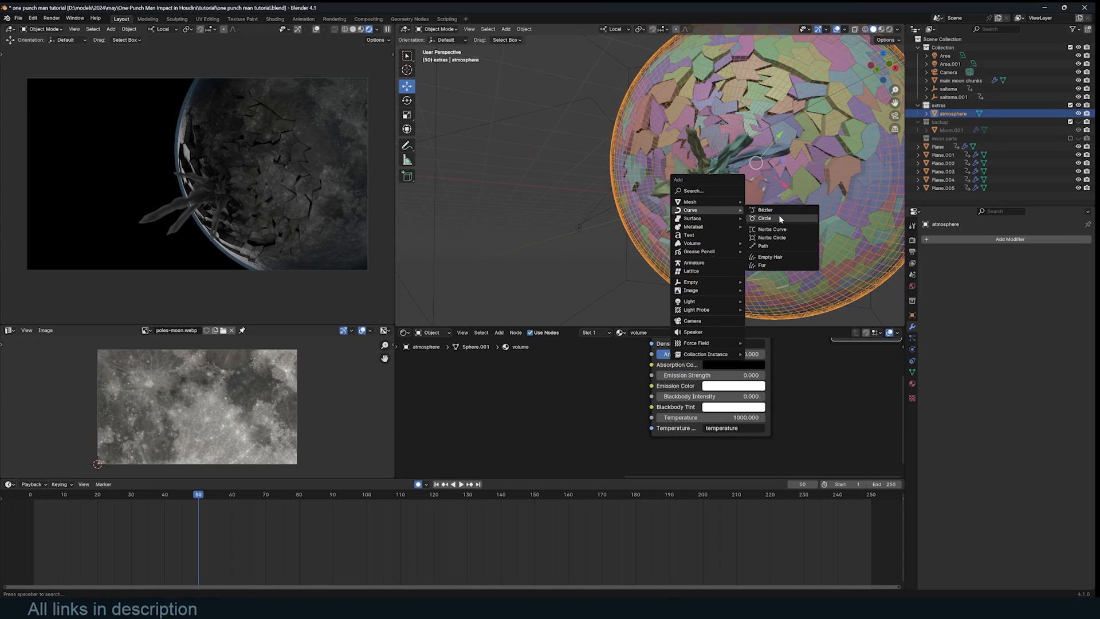
left_click(765, 218)
key("s")
left_click(768, 191)
key("r")
key("r")
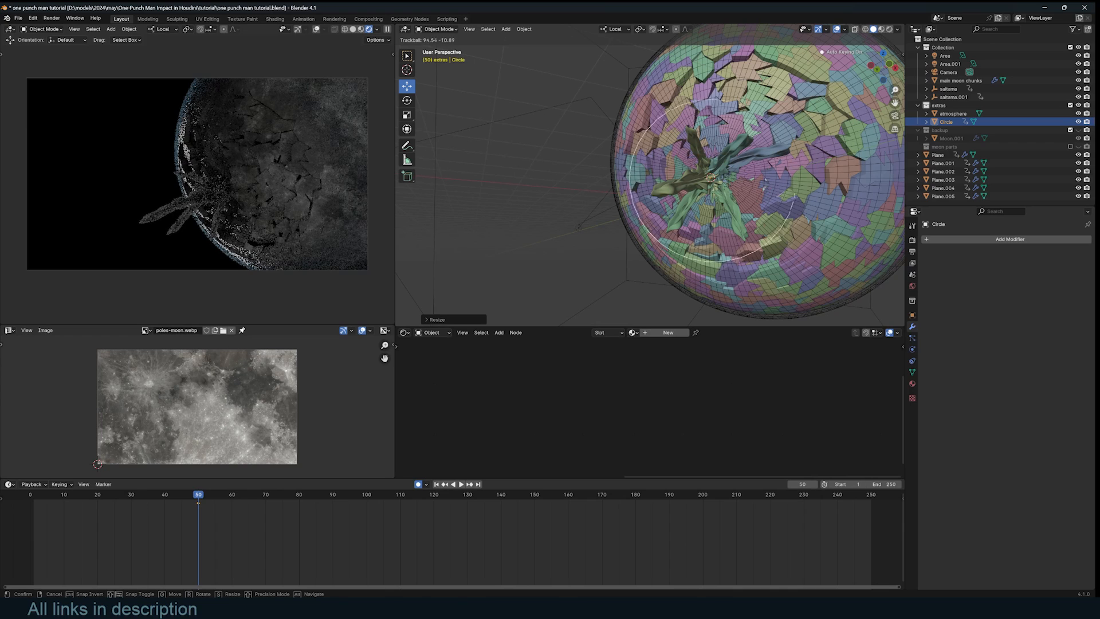
left_click(783, 186)
mouse_move(783, 186)
middle_mouse_down()
mouse_move(712, 265)
mouse_move(778, 197)
middle_mouse_up()
- Fill the circle, inset it twice and delete the centre face to leave a flat ring
key("Tab")
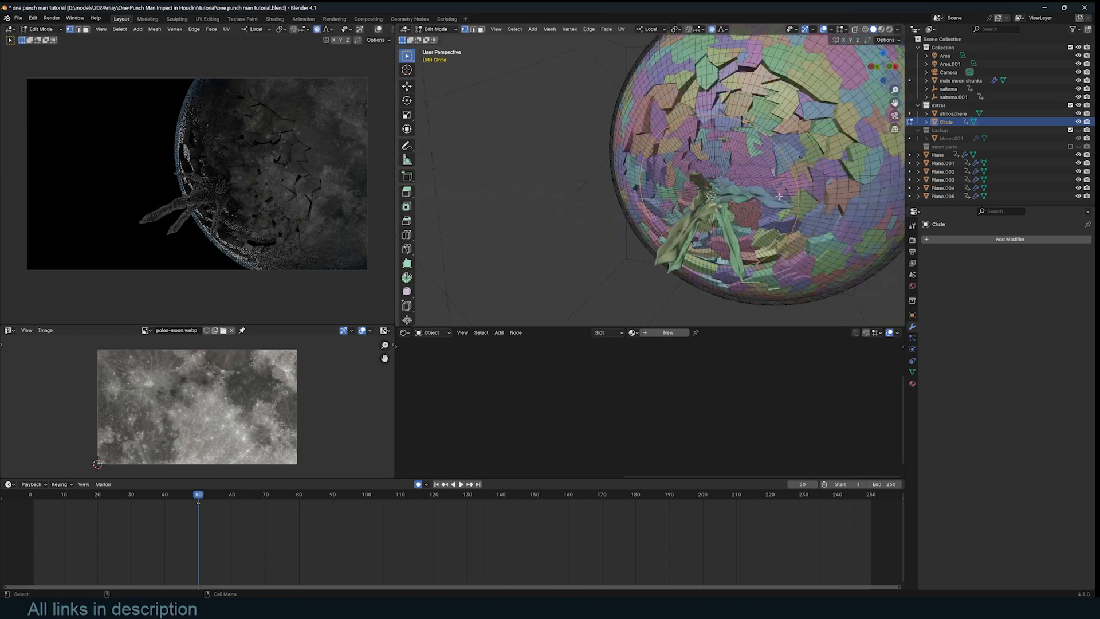
scroll(779, 197, "up", 4)
key("f")
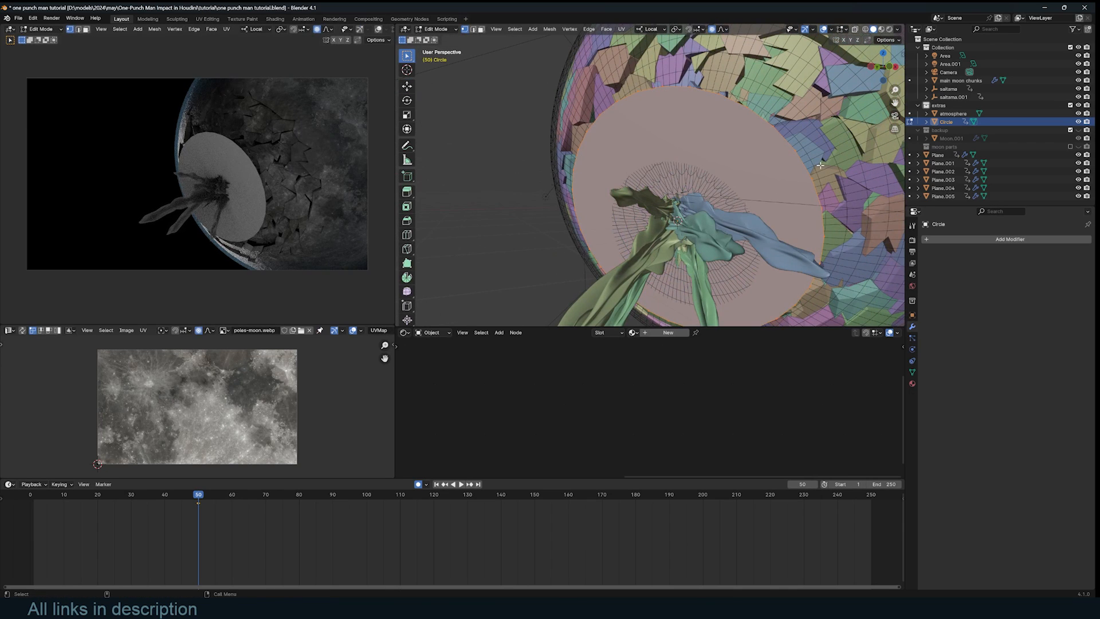
key("i")
left_click(796, 180)
key("i")
left_click(773, 198)
key("x")
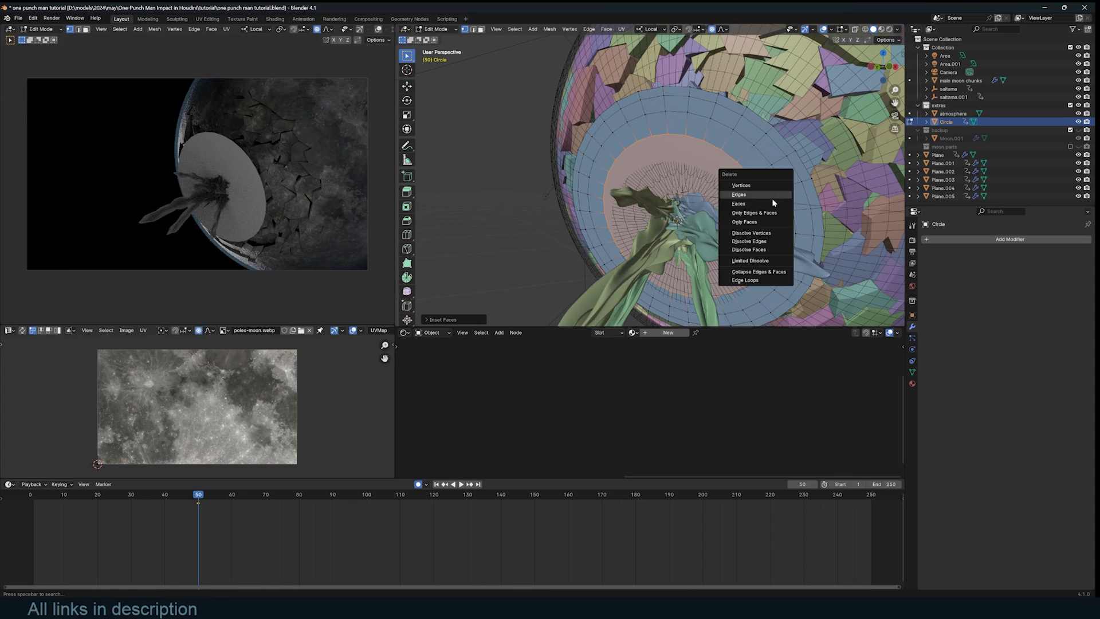
left_click(772, 204)
key("Tab")
middle_click_drag(771, 206, 697, 216)
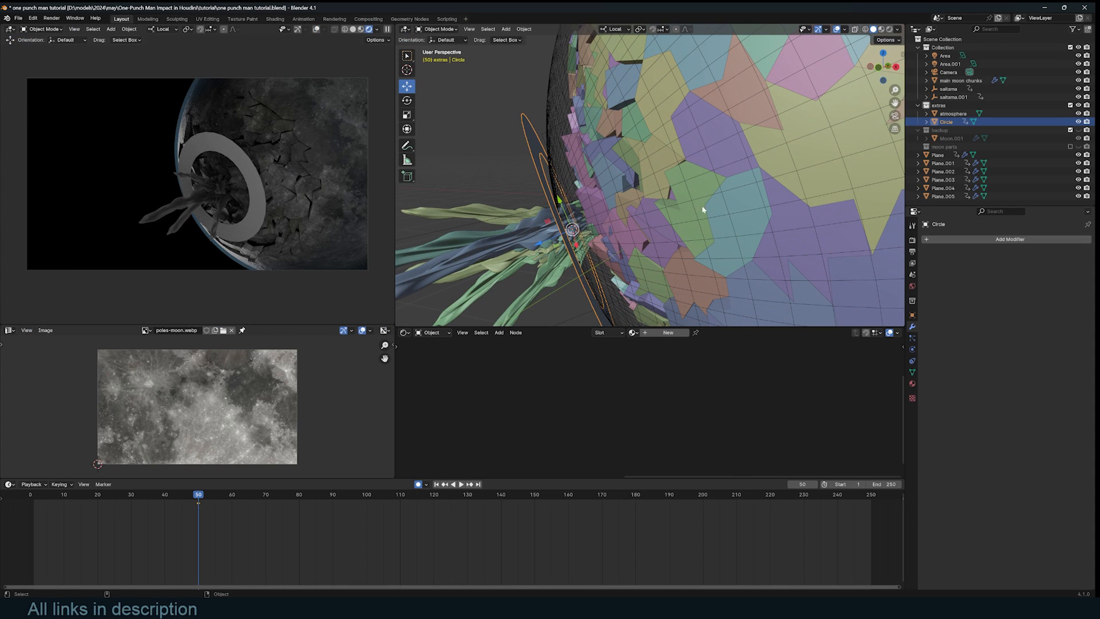
- Shrinkwrap the ring onto the atmosphere sphere using Project, then slide it along local Z
left_click(976, 239)
type("s")
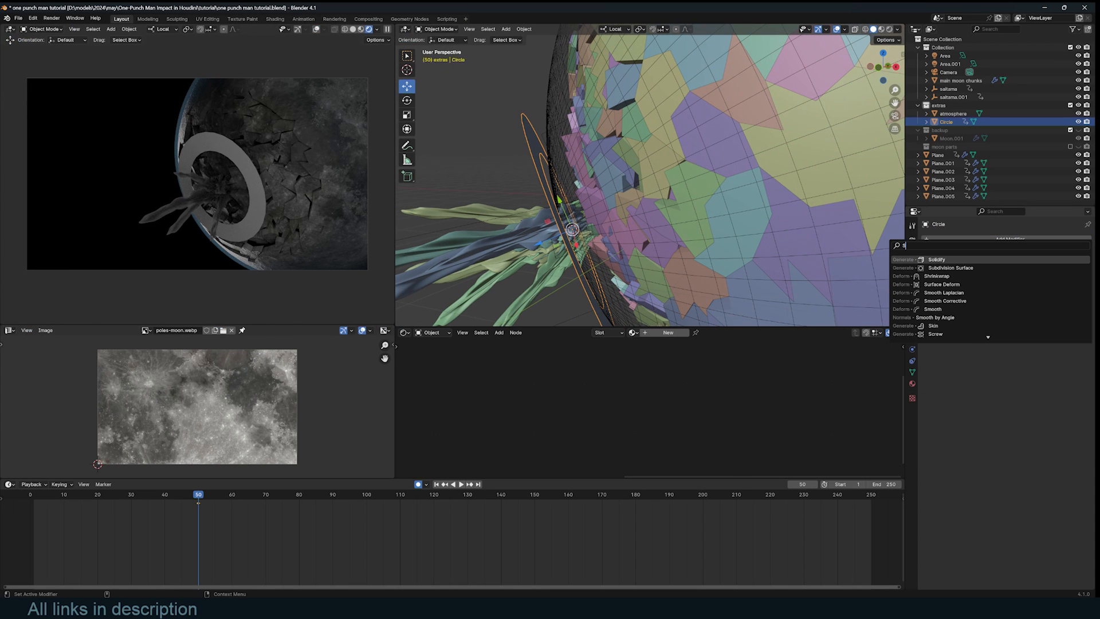
left_click(1050, 277)
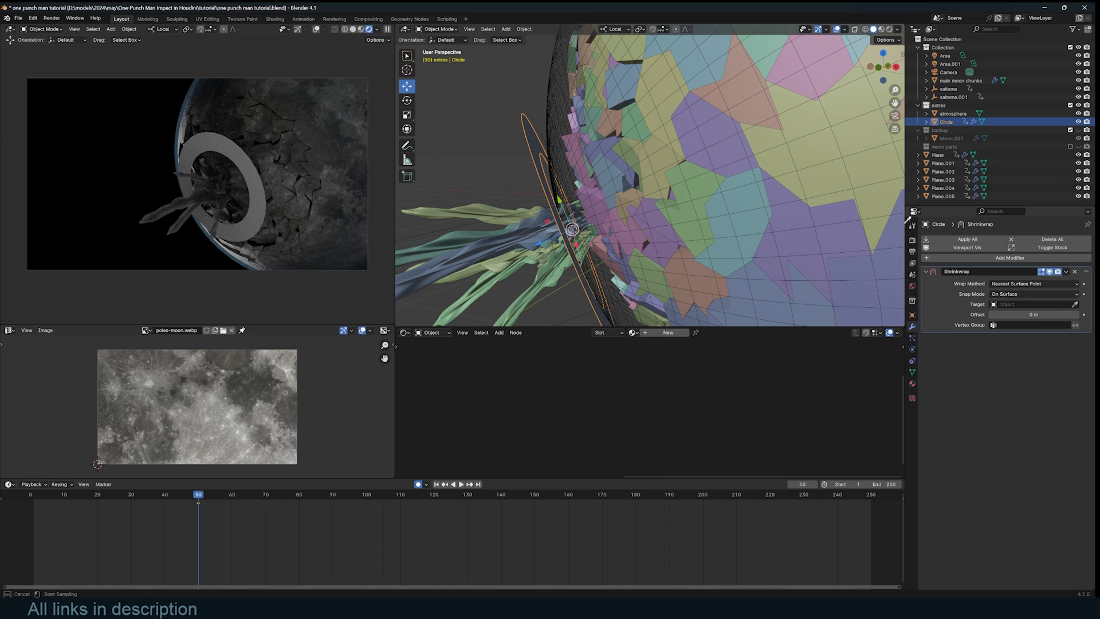
left_click(561, 83)
middle_click_drag(561, 83, 559, 212)
left_click(1021, 285)
left_click(1015, 301)
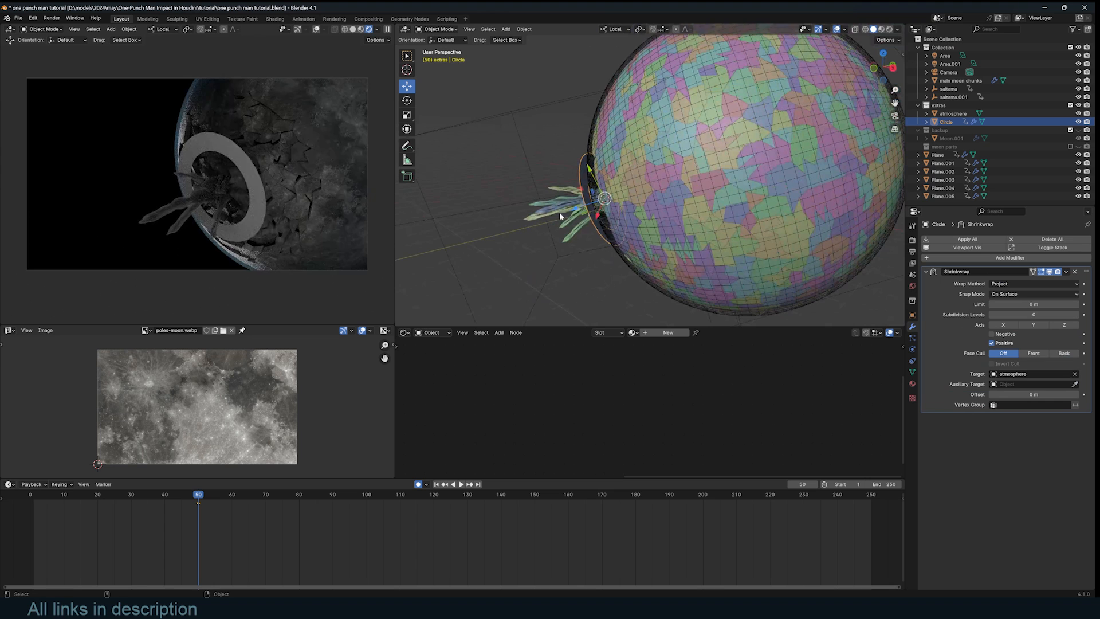
key("g")
key("z")
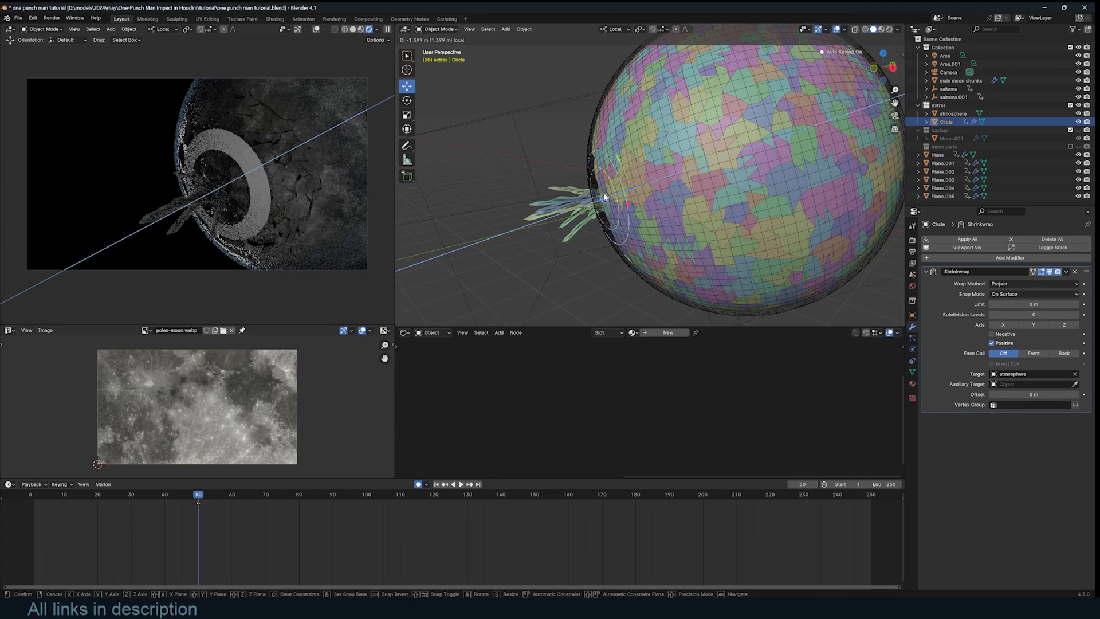
left_click(46, 507)
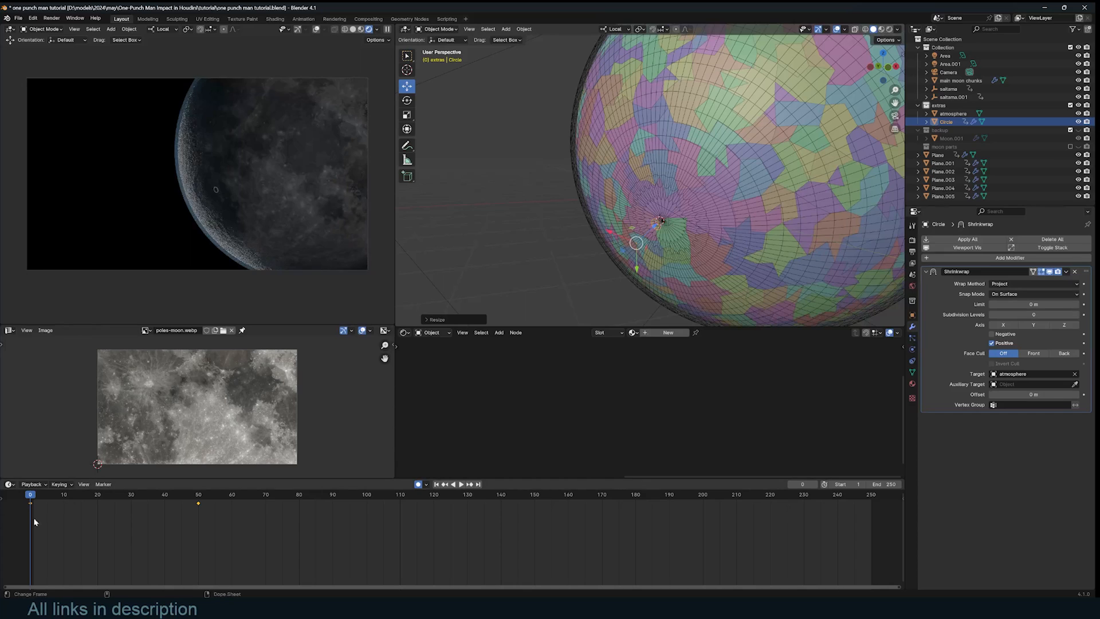
- Move the ring's first keyframe from frame 0 to frame 9 and preview playback
left_click_drag(29, 507, 47, 499)
key("g")
left_click(77, 498)
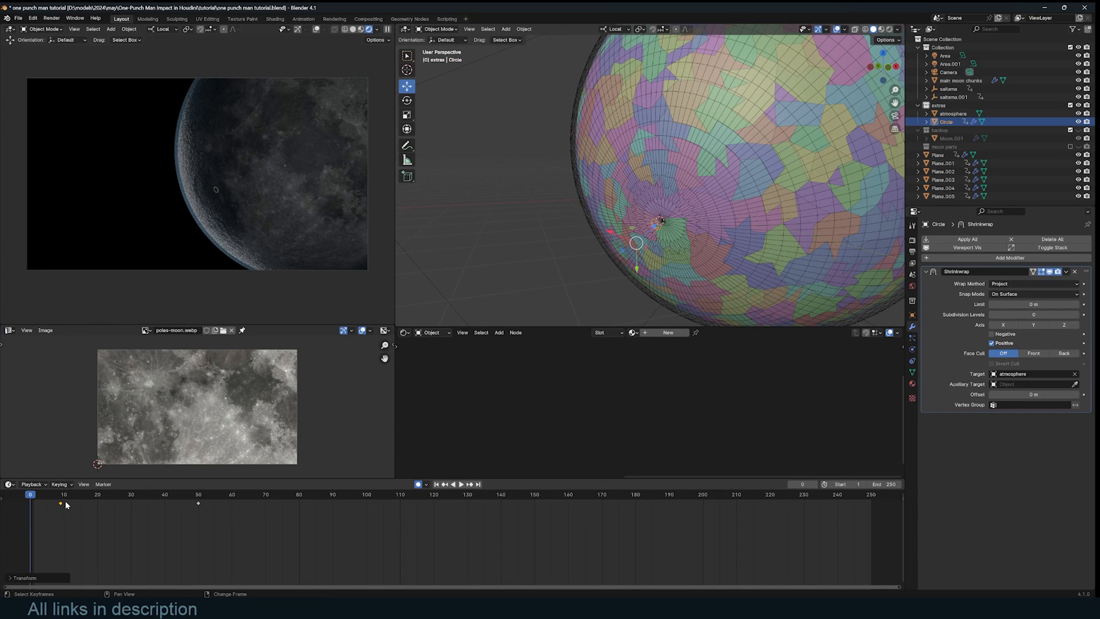
key("space")
key("space")
scroll(722, 190, "down", 3)
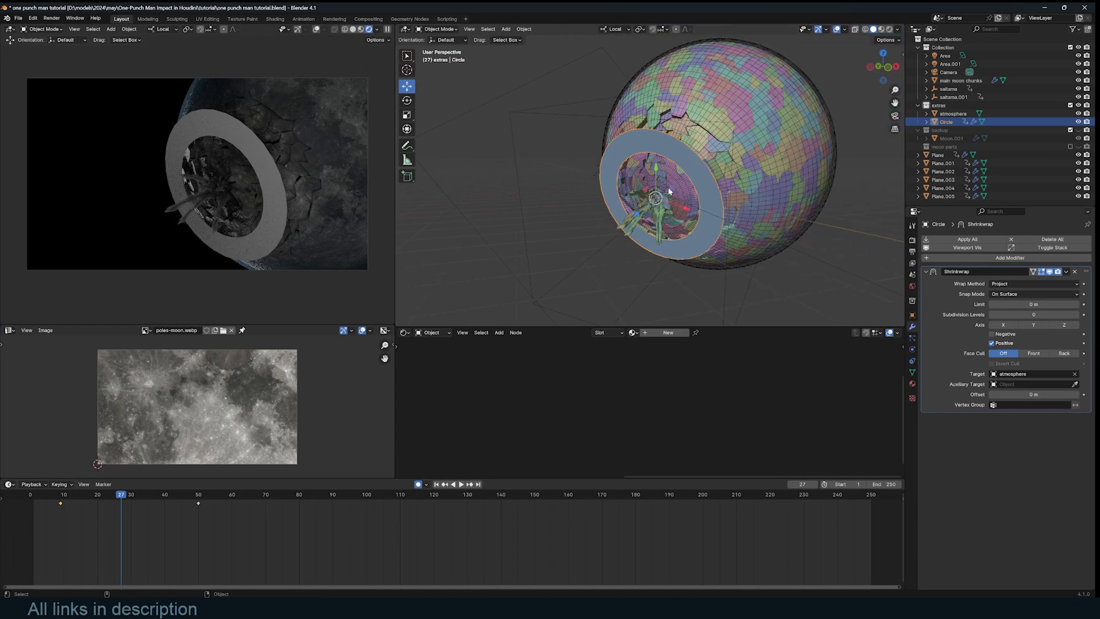
- At frame 27, scale the ring larger and move it along its axis into the sphere
key("s")
left_click(726, 191)
middle_click_drag(725, 190, 666, 207)
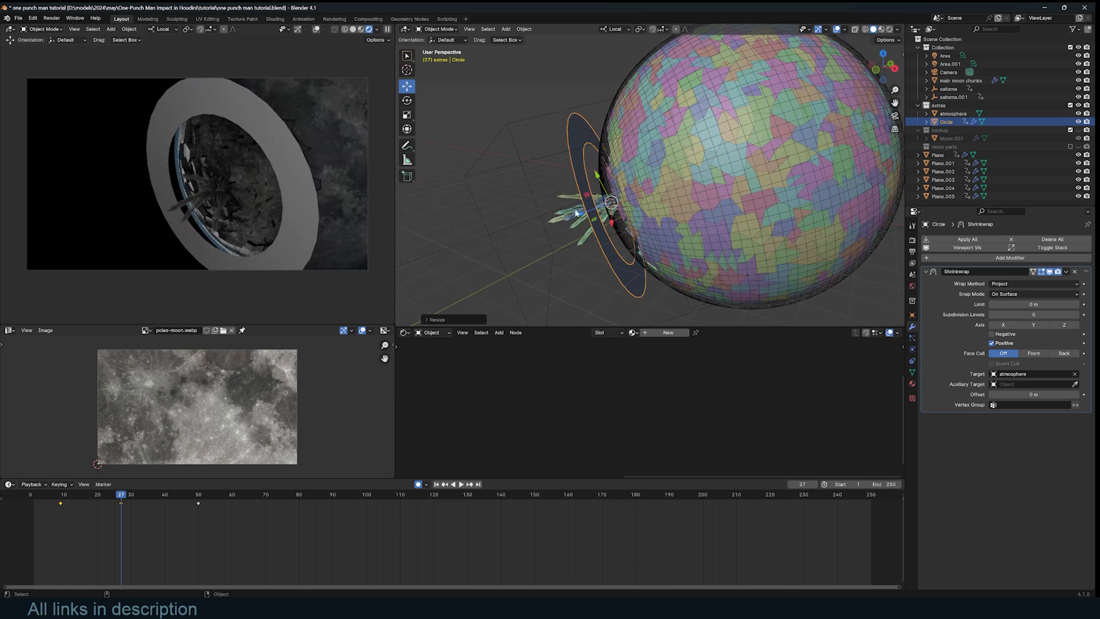
left_click_drag(607, 211, 651, 193)
left_click(569, 167)
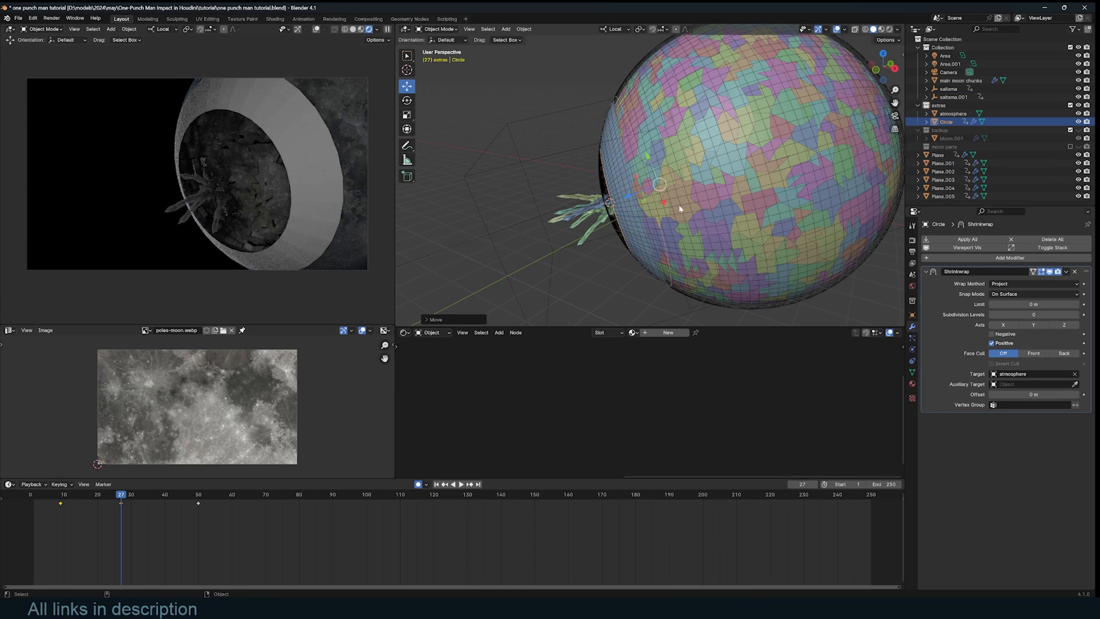
left_click_drag(101, 496, 11, 505)
- At frame 92, scale the ring up around the sphere and move it across
left_click_drag(91, 501, 148, 502)
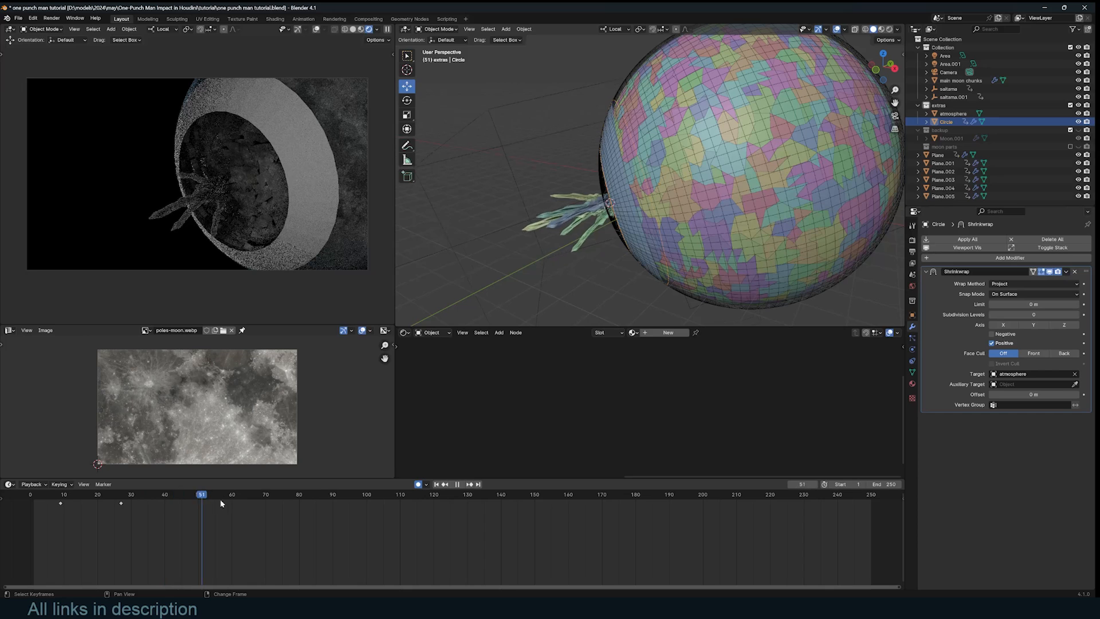
left_click_drag(222, 502, 341, 502)
key("s")
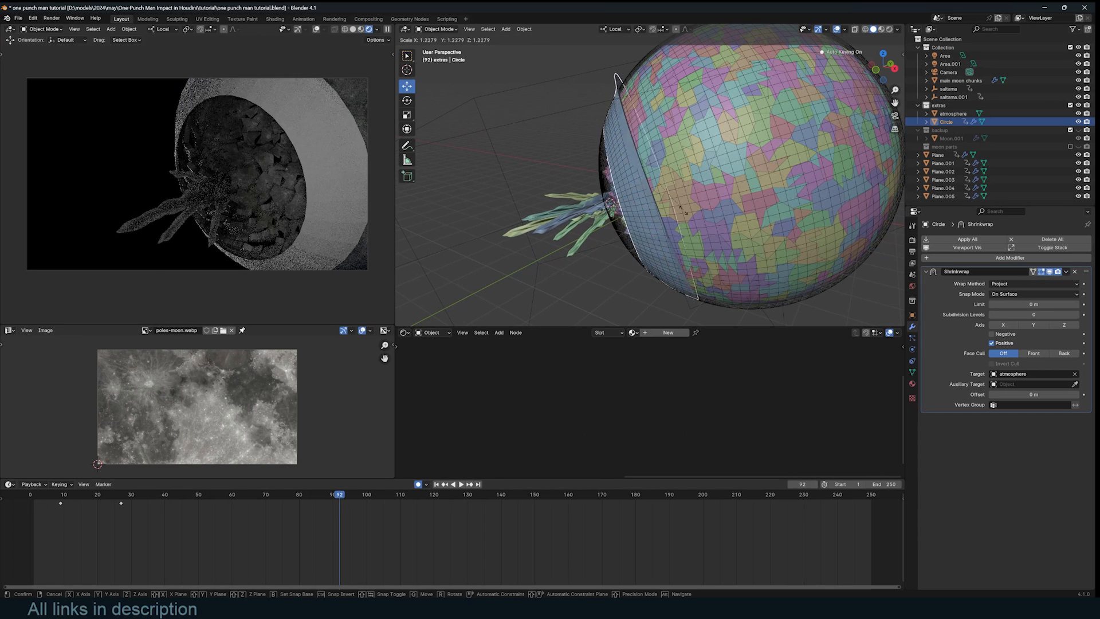
left_click(687, 214)
left_click_drag(641, 201, 671, 190)
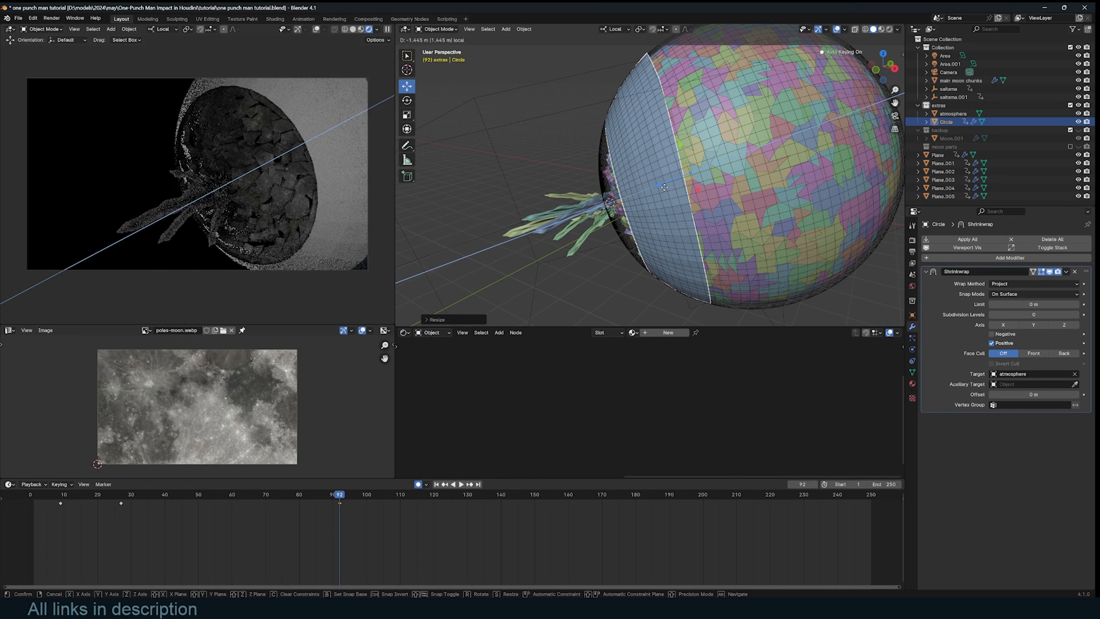
- Slide the frame-92 keyframe to frame 138, play the animation and save the file
key("shift+Left")
left_click_drag(255, 521, 416, 500)
key("g")
left_click(569, 496)
key("space")
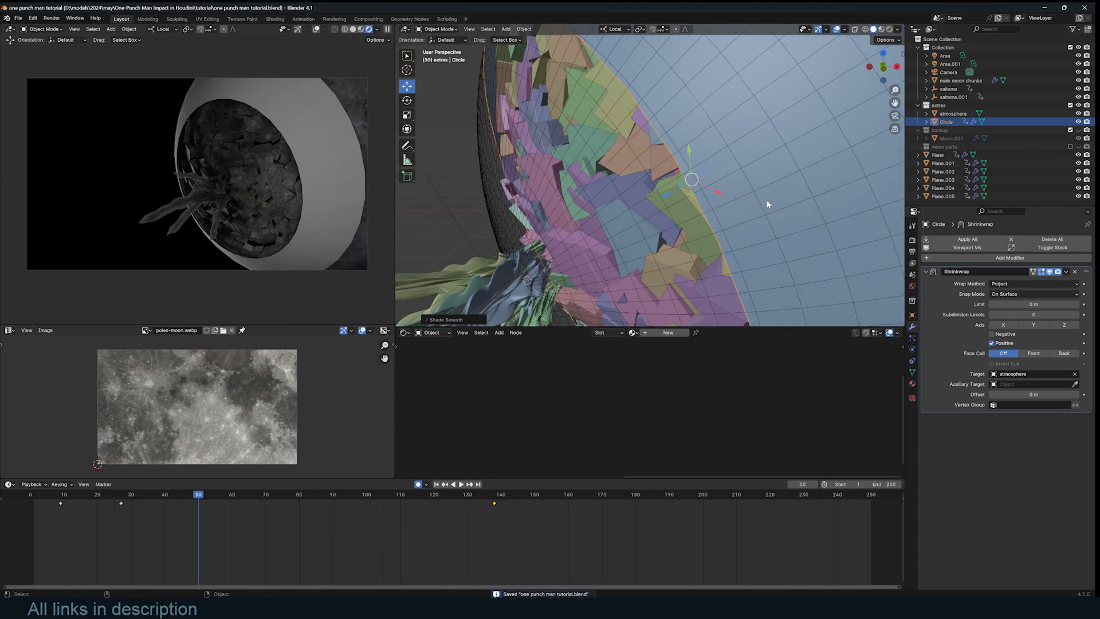
scroll(767, 201, "down", 5)
key("ctrl+s")
scroll(766, 200, "down", 2)
scroll(707, 196, "up", 4)
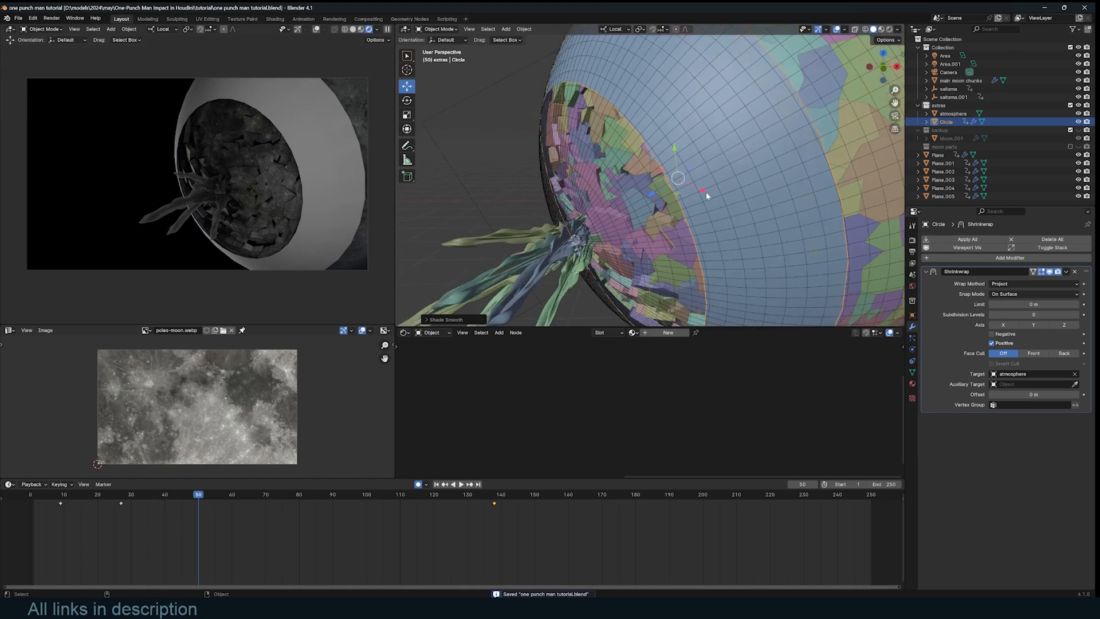
- Isolate the ring in local view, enter Edit Mode and unwrap a single face
scroll(707, 196, "down", 2)
key("slash")
key("Tab")
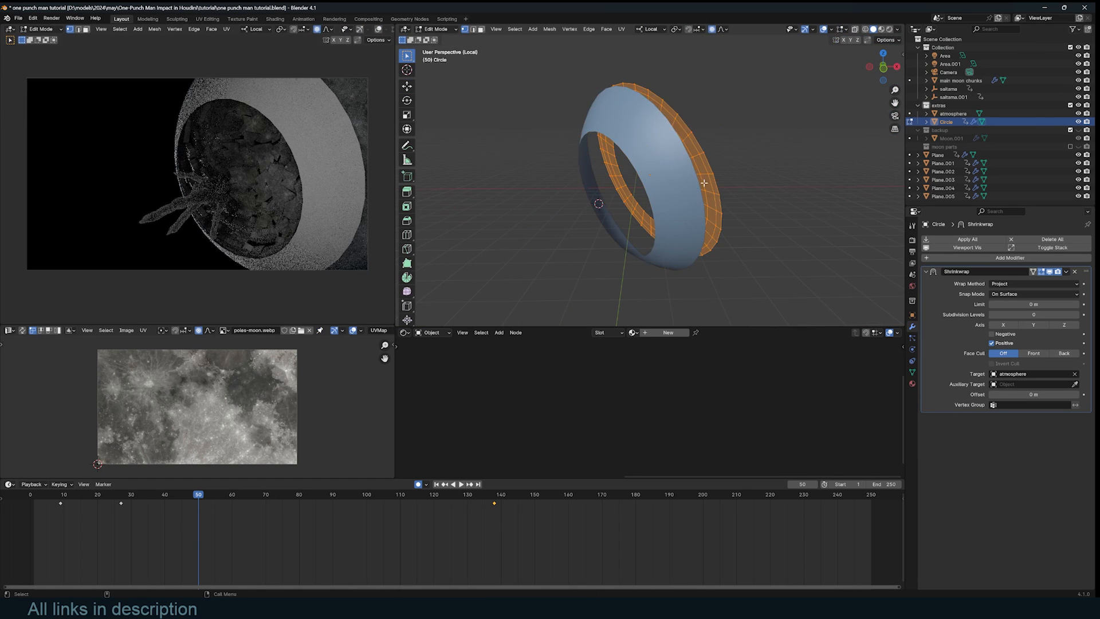
middle_click_drag(703, 180, 756, 170)
scroll(757, 171, "up", 2)
left_click(598, 230)
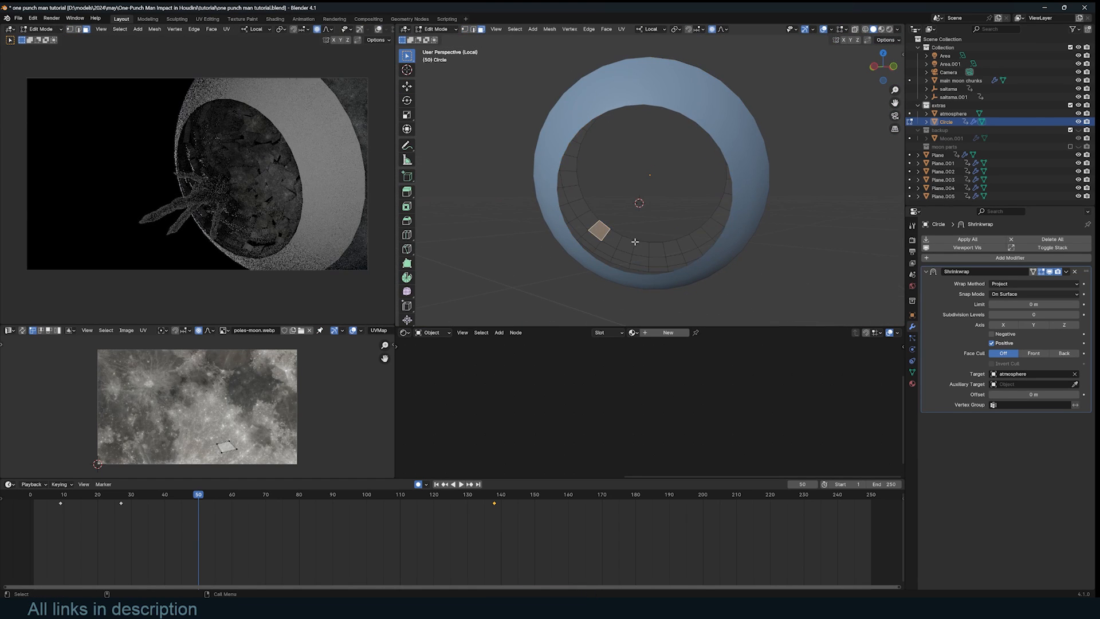
key("a")
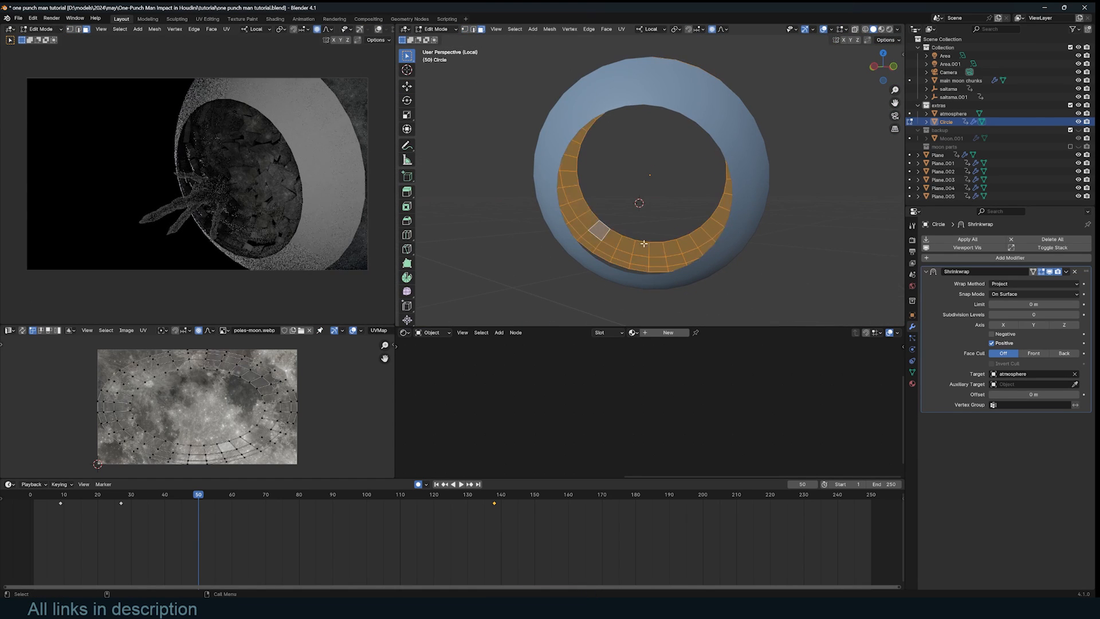
left_click(599, 228)
key("u")
left_click(601, 233)
- Unwrap all of the ring's faces with Follow Active Quads
key("a")
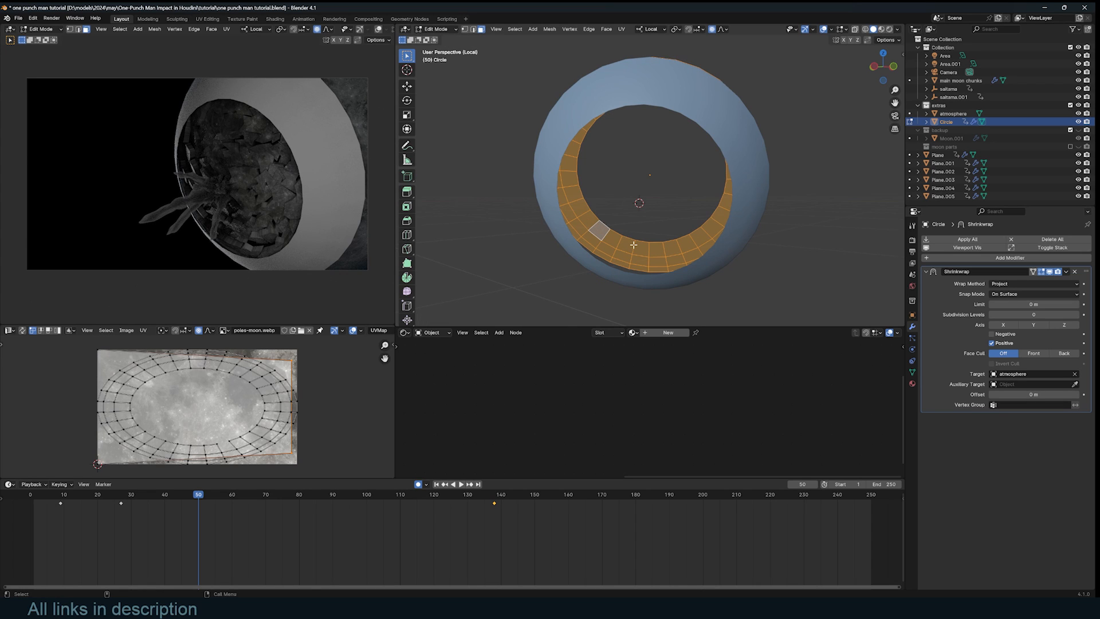
key("u")
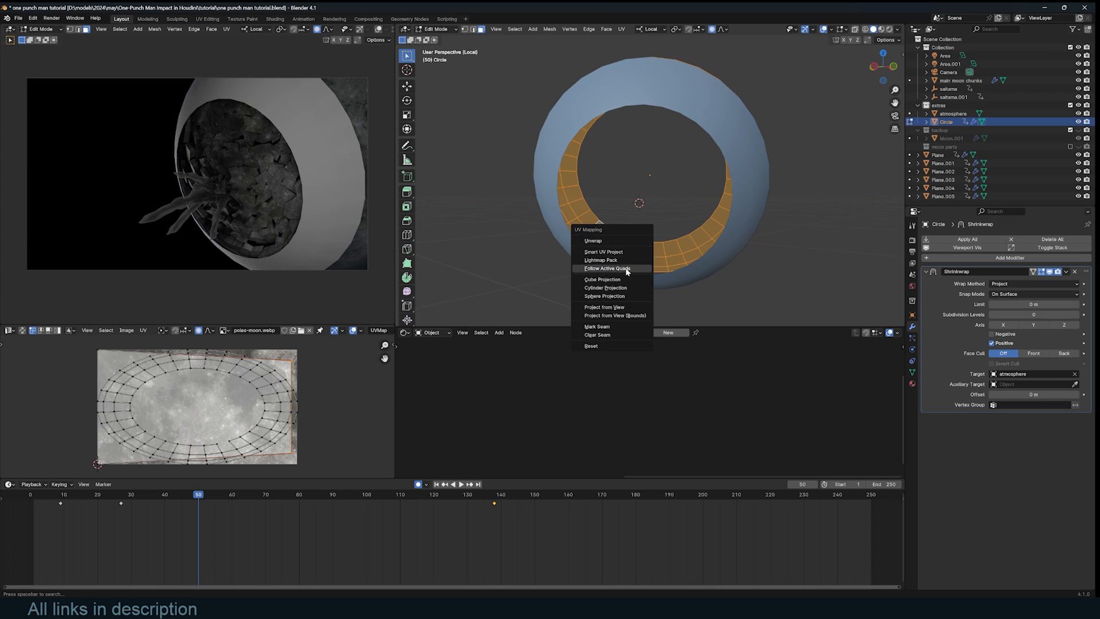
left_click(636, 267)
left_click(630, 281)
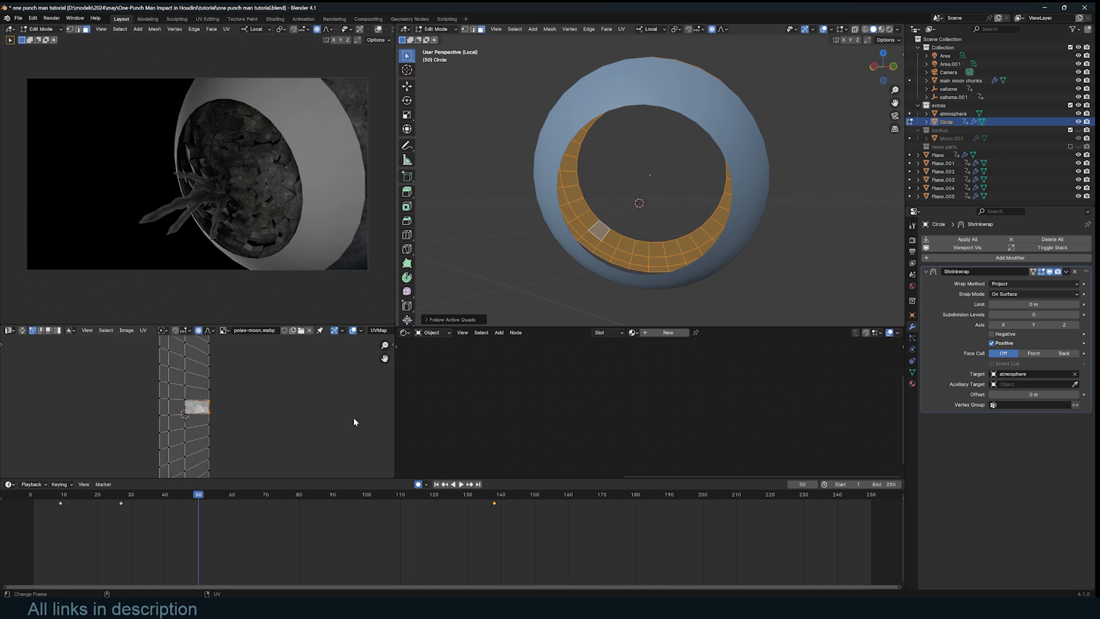
- Shrink the UV strip and rotate it 90° so it lies horizontal
key("a")
key("s")
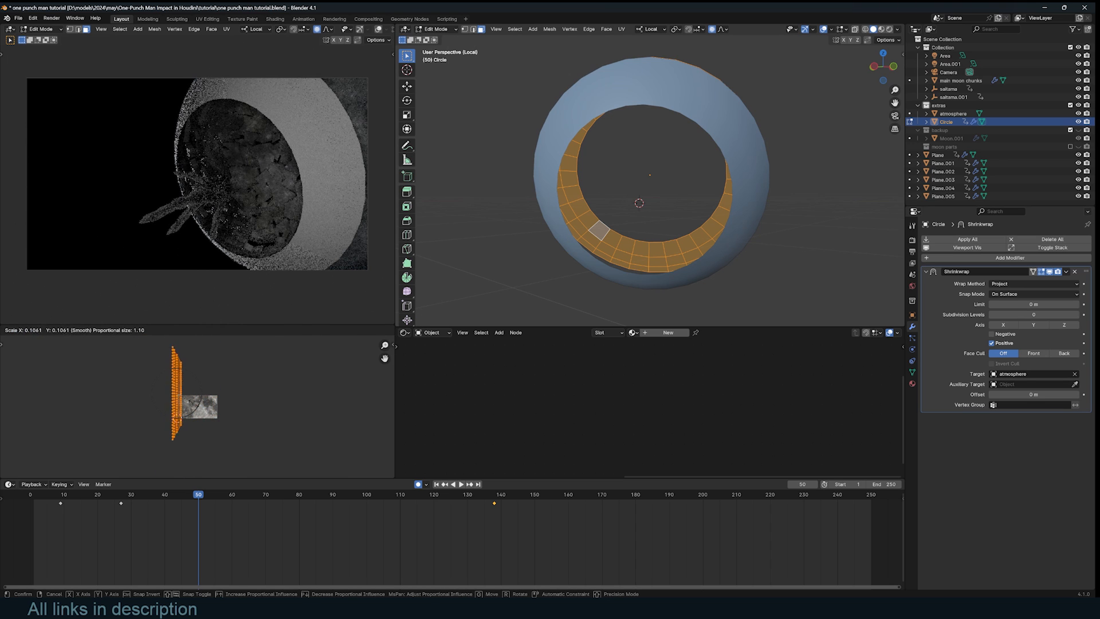
key("Return")
key("r")
key("9")
key("0")
key("Return")
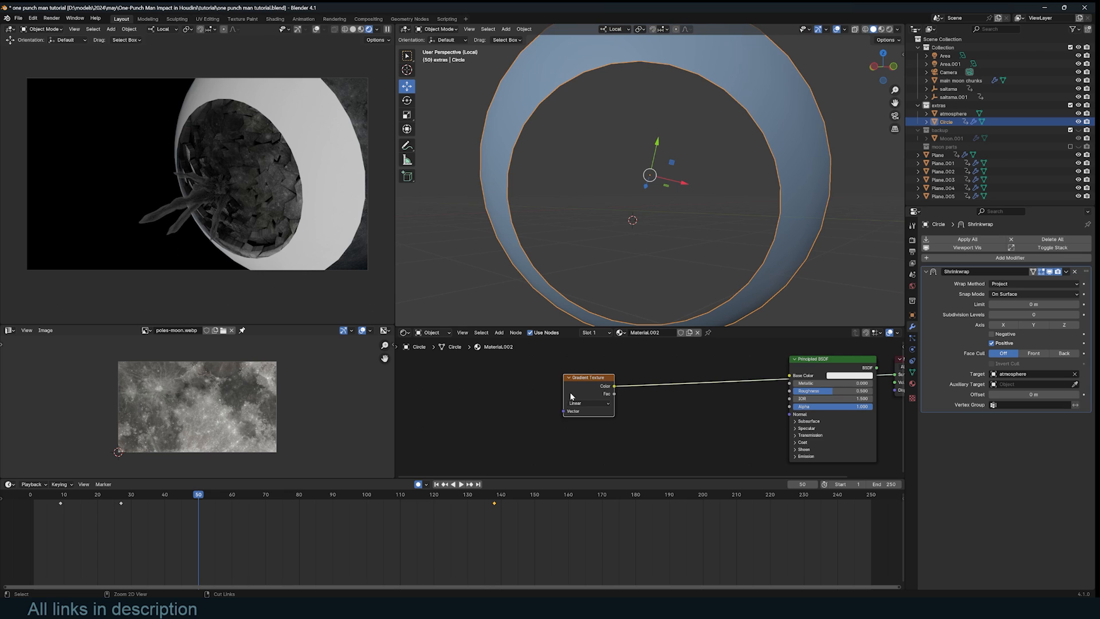
- Add Texture Coordinate and Mapping nodes using UV, then rotate the UV strip 90° and shift it left
key("ctrl+t")
middle_click_drag(474, 426, 617, 399)
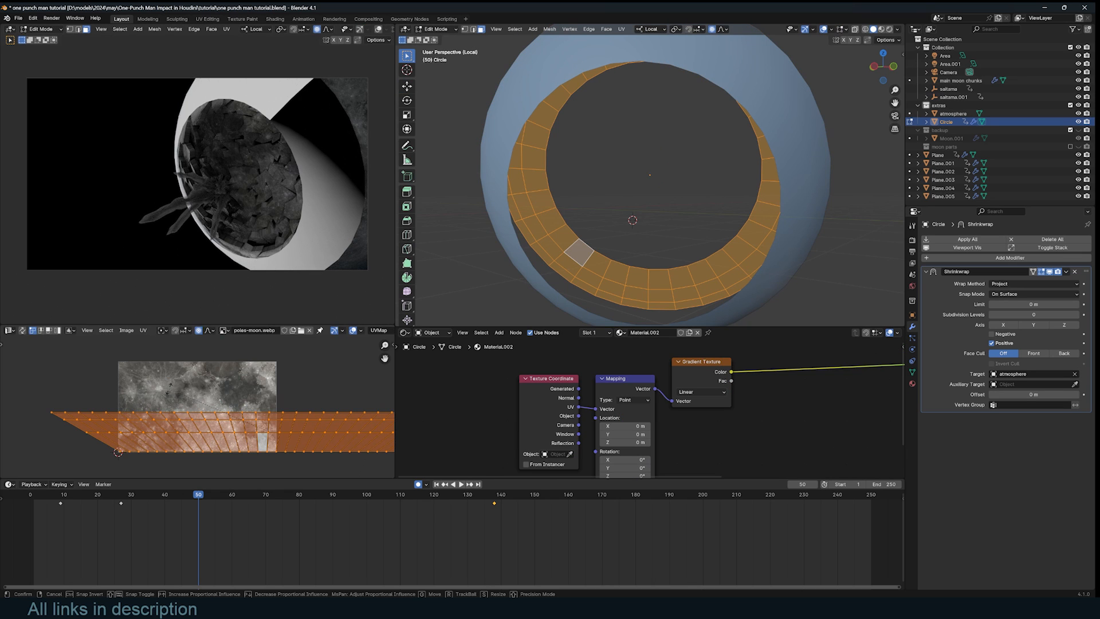
key("r")
key("9")
key("0")
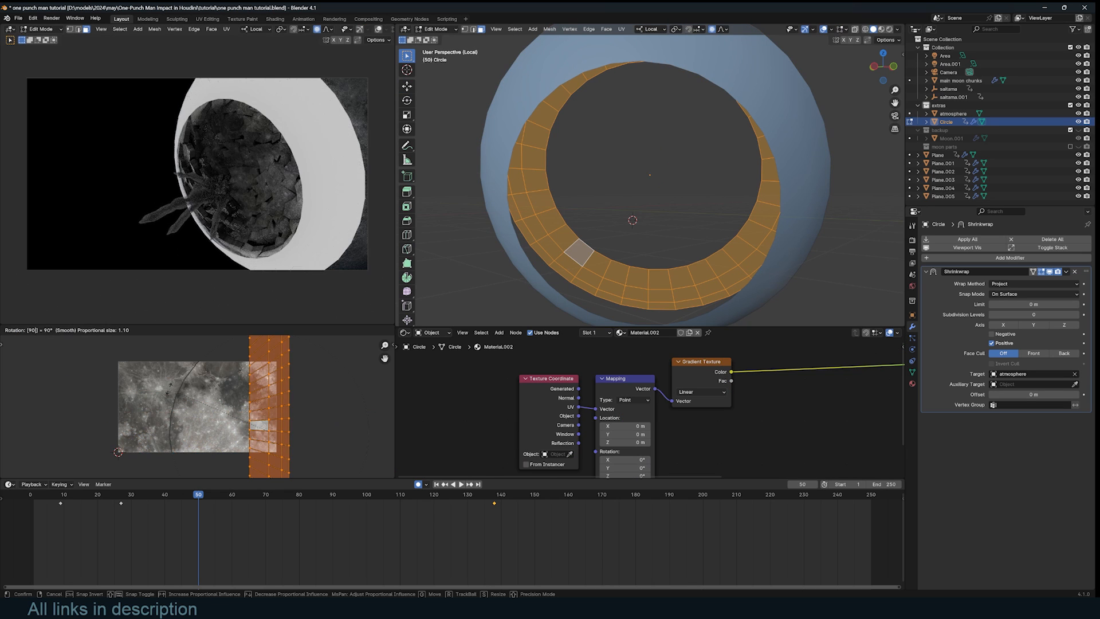
key("Return")
key("g")
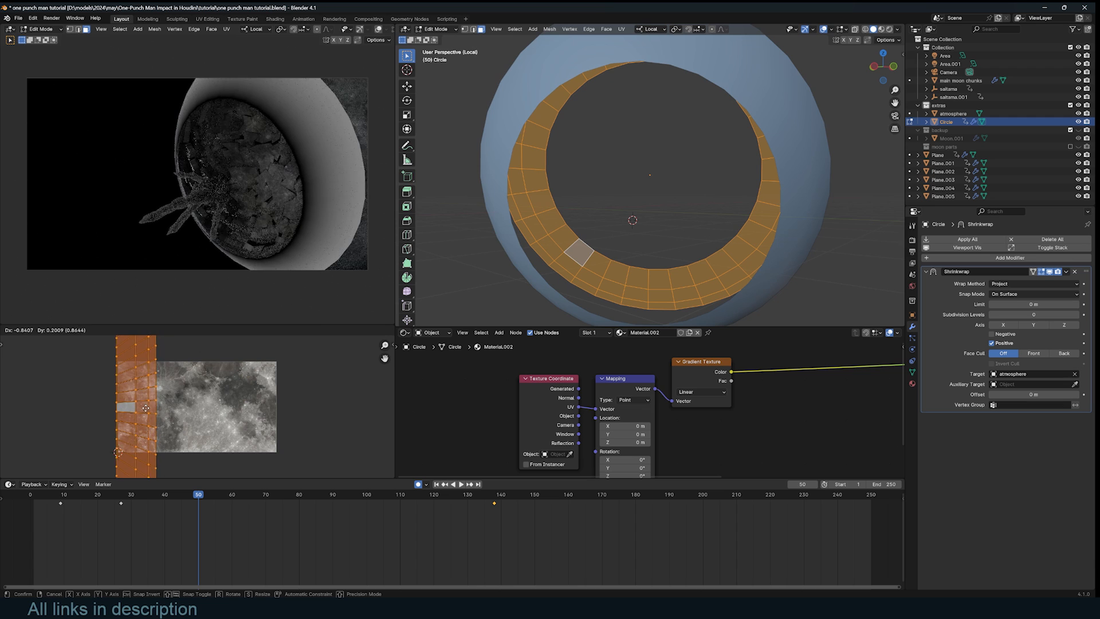
left_click(146, 407)
key("Tab")
- Wire the Gradient Texture Color into Alpha instead of Base Color and adjust Emission Strength
middle_click_drag(216, 191, 204, 145)
key("KP_0")
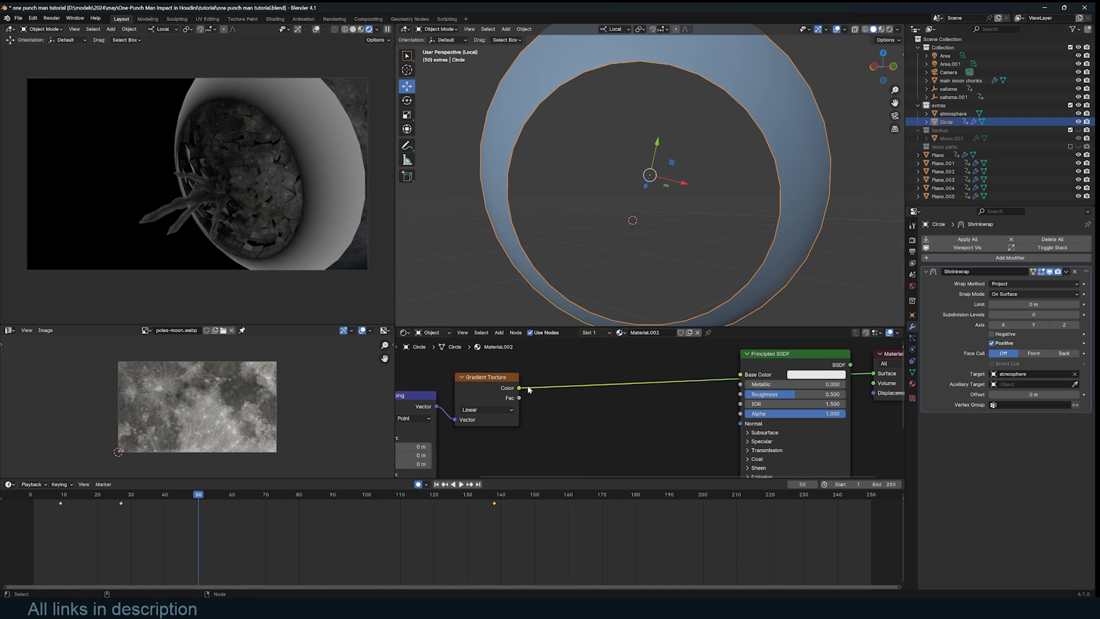
mouse_move(519, 389)
left_mouse_down()
mouse_move(653, 414)
mouse_move(515, 382)
left_mouse_up()
left_click_drag(515, 381, 739, 417)
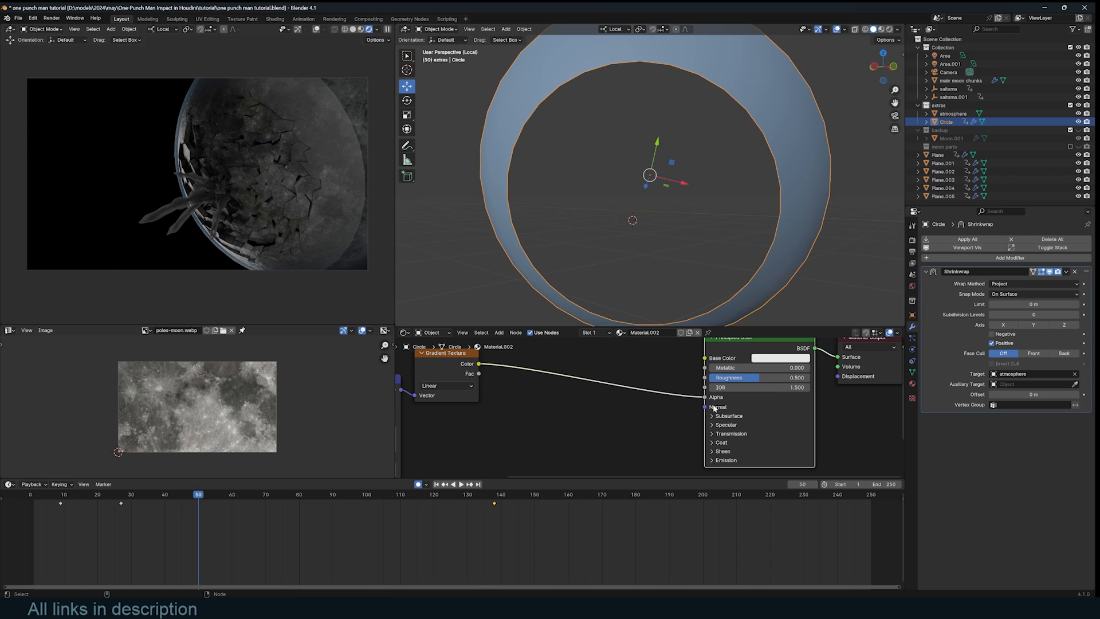
middle_click_drag(713, 405, 719, 414)
left_click(717, 469)
middle_click_drag(717, 469, 727, 438)
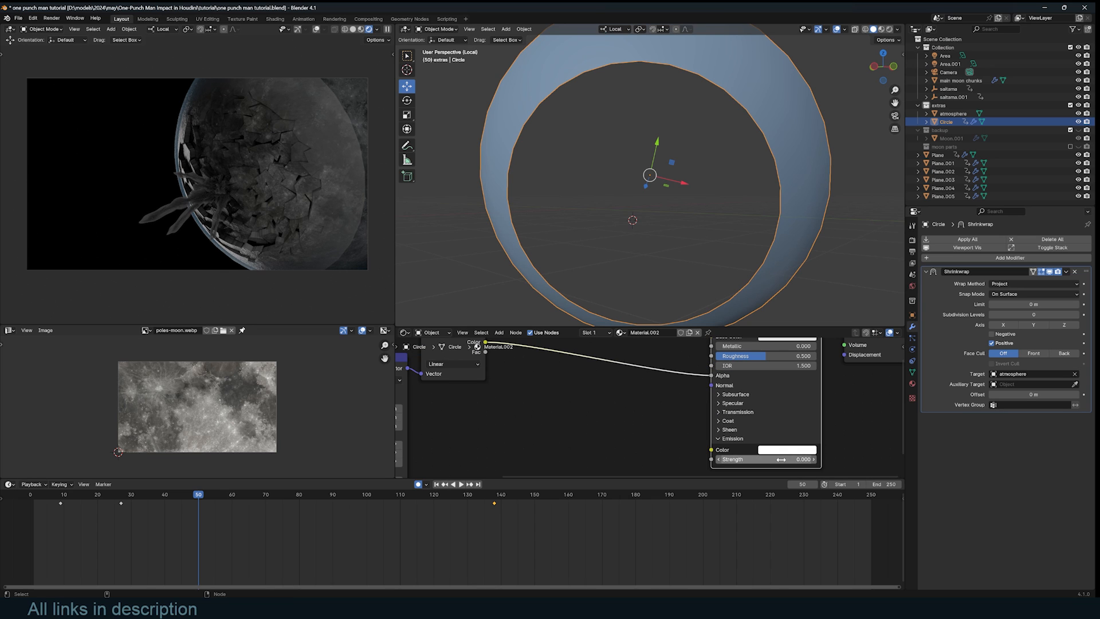
- Gather the three texture nodes and move them left, away from the Principled BSDF
left_click_drag(768, 459, 777, 459)
middle_click_drag(493, 361, 634, 415)
scroll(634, 416, "down", 1)
left_click_drag(655, 449, 370, 388)
left_click_drag(601, 386, 506, 379)
left_click(592, 386)
key("shift+a")
- Insert a Color Ramp after the gradient, make its second stop black and preview it
type("ra")
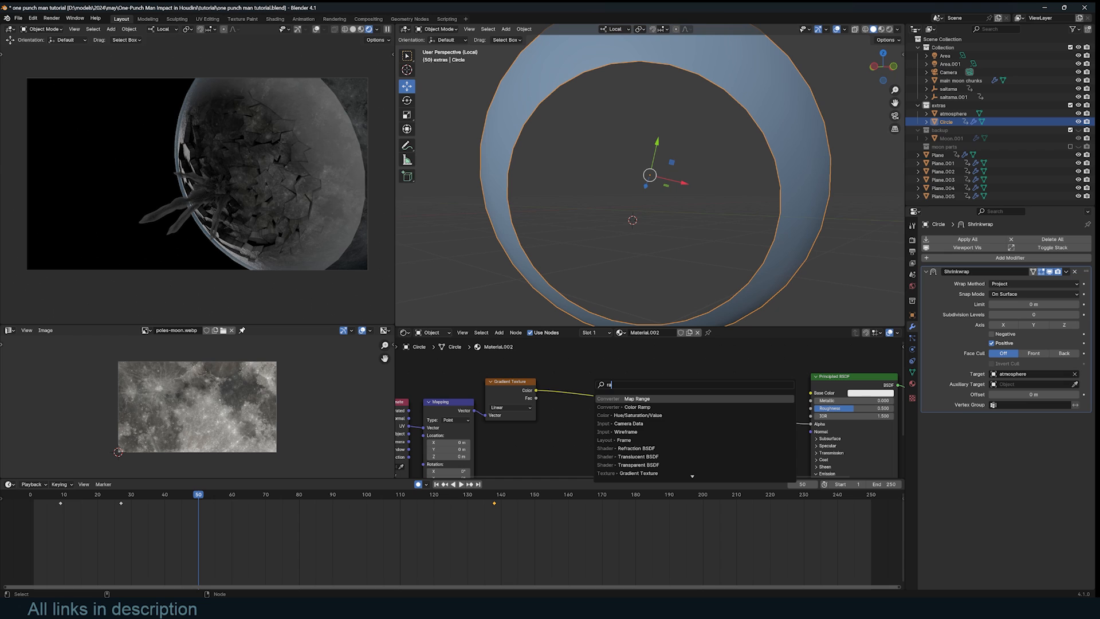
left_click(637, 406)
left_click(629, 423)
left_click(658, 420)
left_click(644, 436)
left_click_drag(654, 375, 590, 421)
left_click(651, 389, "ctrl+shift")
left_click_drag(228, 510, 143, 520)
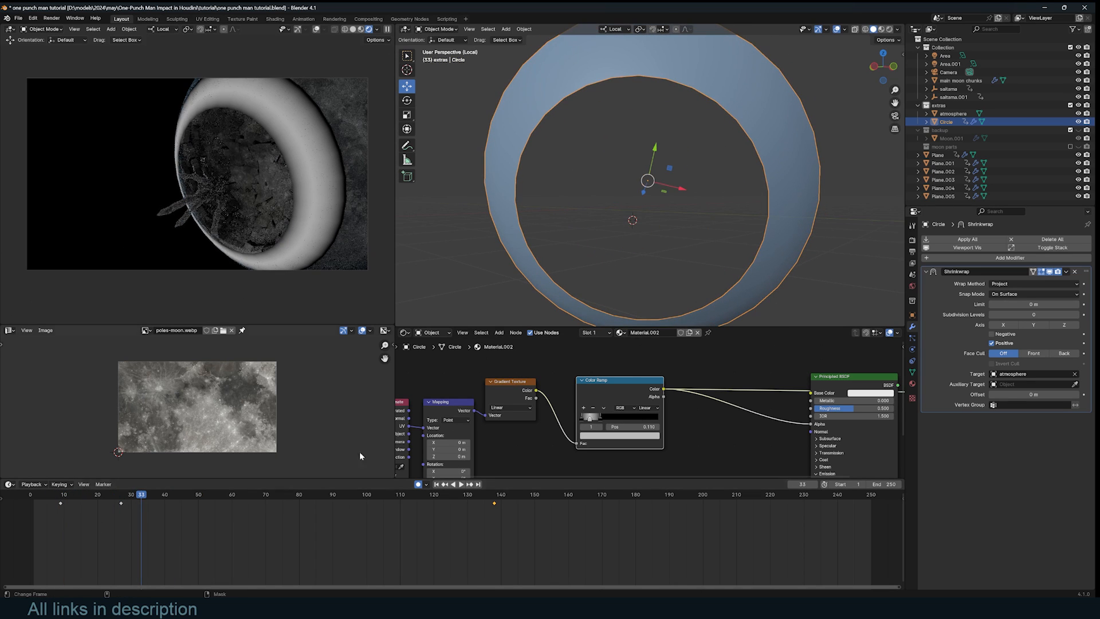
- Place a Vector Math node between Mapping and Gradient Texture, fed by the Noise Texture Color
middle_click_drag(607, 393, 825, 443)
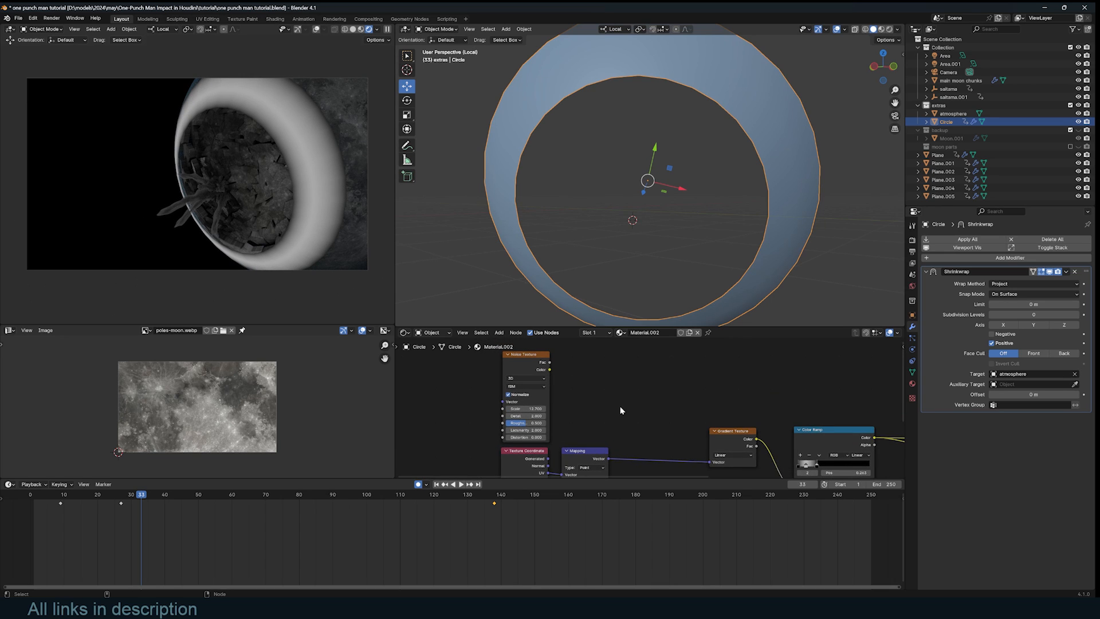
middle_click_drag(615, 403, 615, 379)
key("shift+a")
left_click(615, 380)
type("vec")
key("Return")
left_click(616, 385)
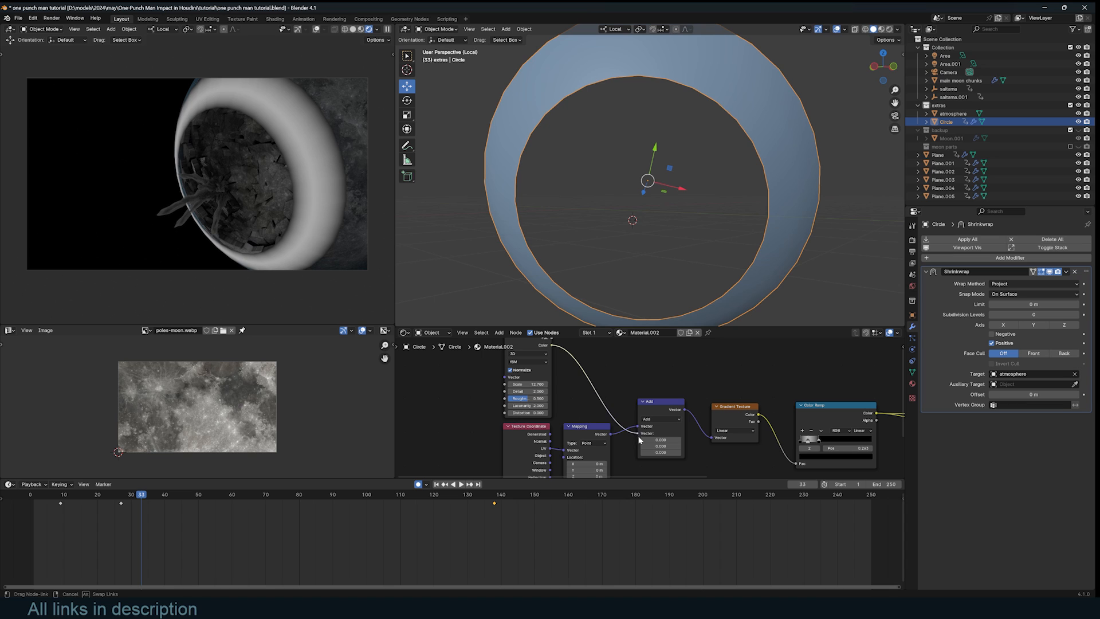
left_click_drag(641, 438, 642, 437)
- Set the Vector Math operation to Multiply and move the ramp stop to 0.015
scroll(651, 427, "up", 2)
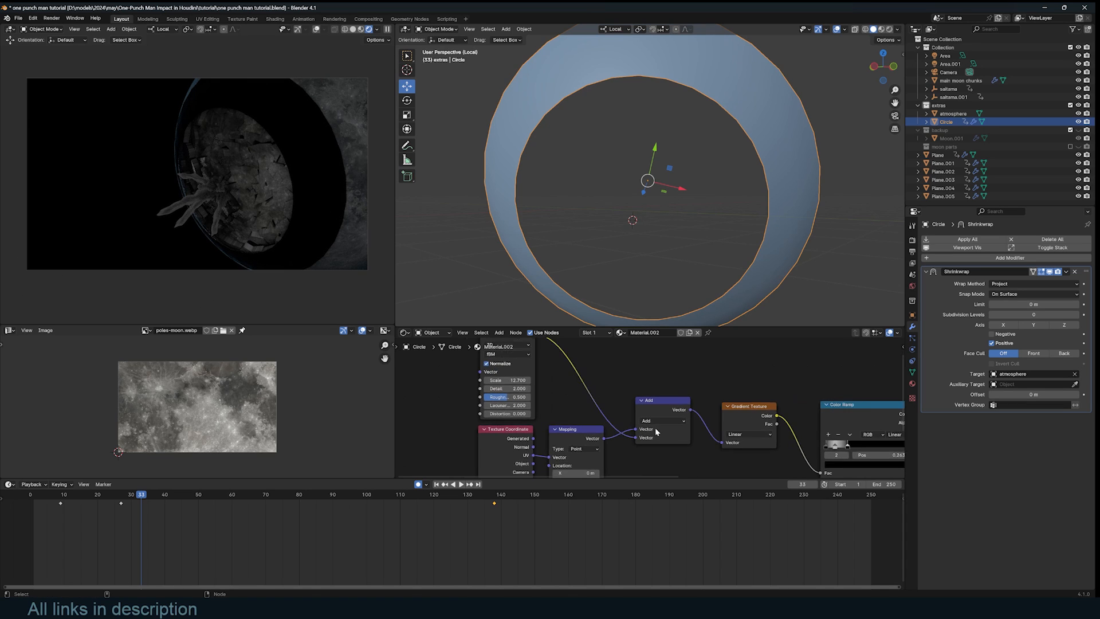
left_click(663, 423)
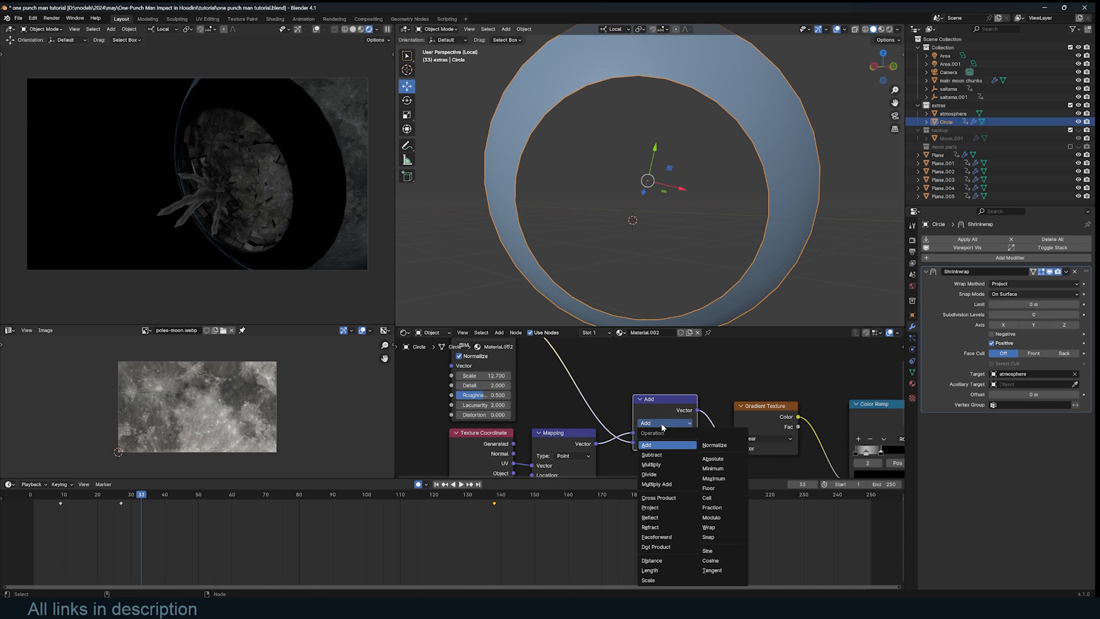
left_click(652, 464)
middle_click_drag(659, 458, 666, 433)
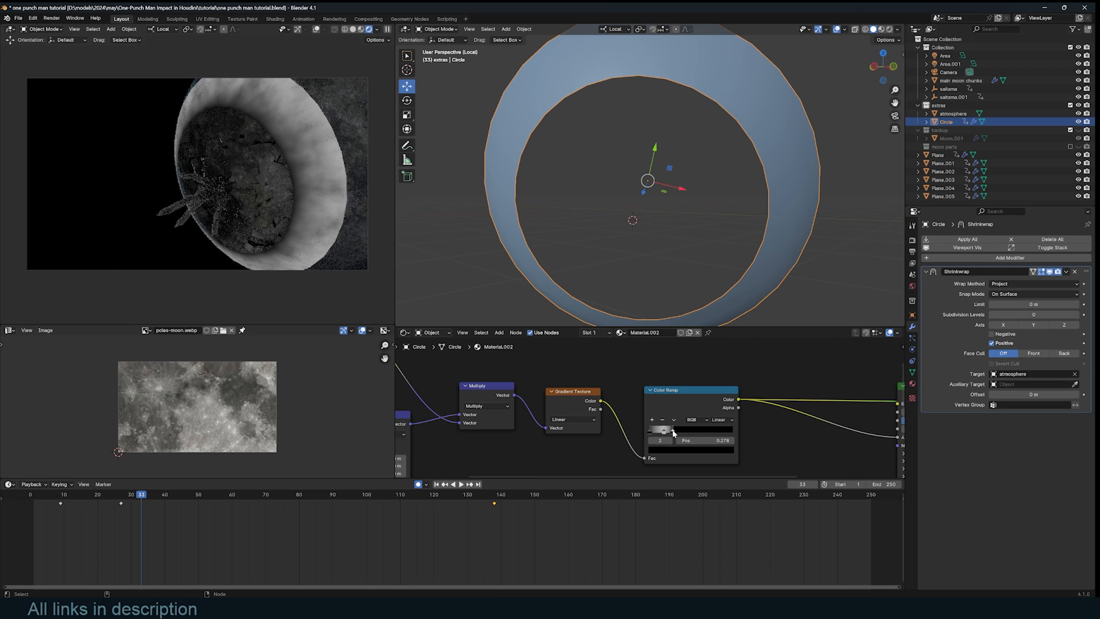
left_click_drag(664, 434, 653, 431)
- Set the Noise Texture to 4D with Scale 17.3, Roughness 0.732 and W driven by #frame/100
key("space")
key("space")
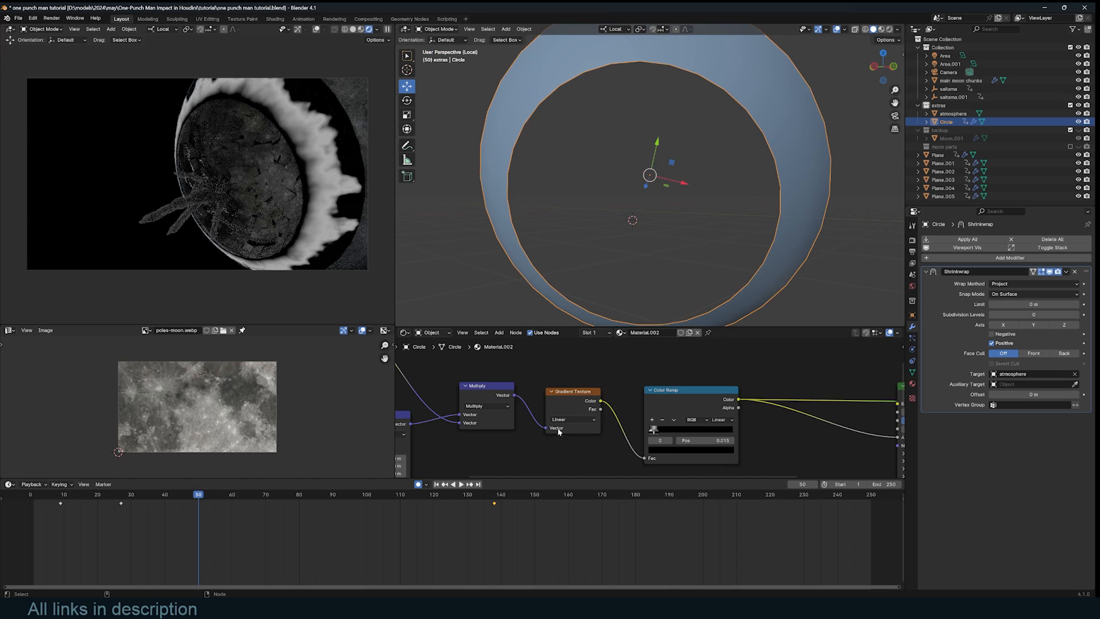
middle_click_drag(557, 438, 720, 415)
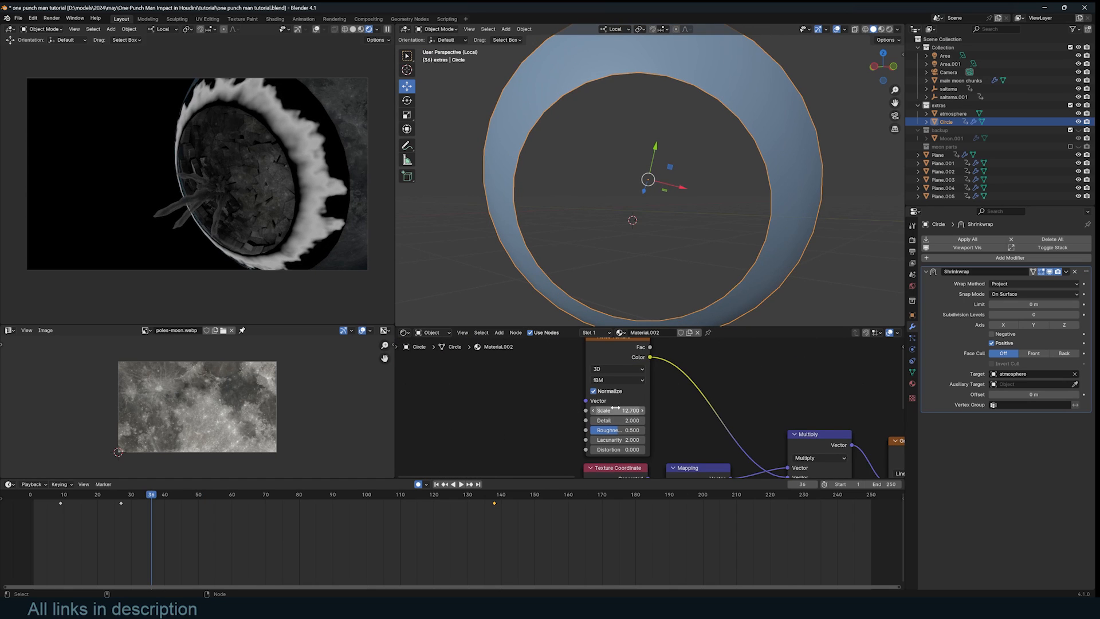
left_click_drag(615, 410, 676, 410)
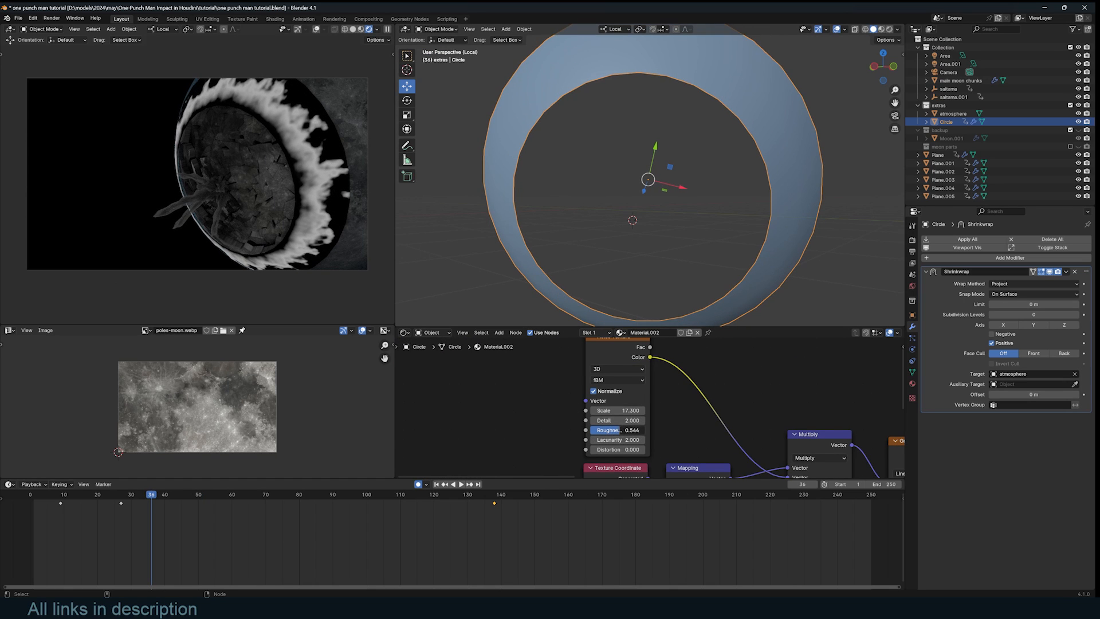
left_click_drag(620, 430, 631, 430)
scroll(650, 408, "up", 2)
left_click(621, 363)
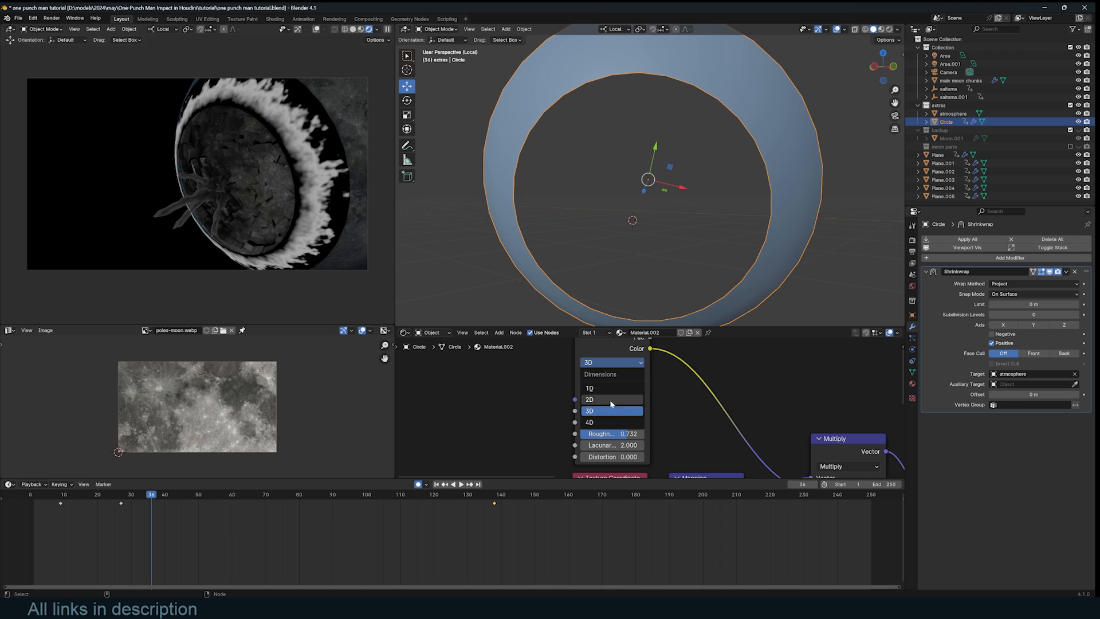
left_click(611, 422)
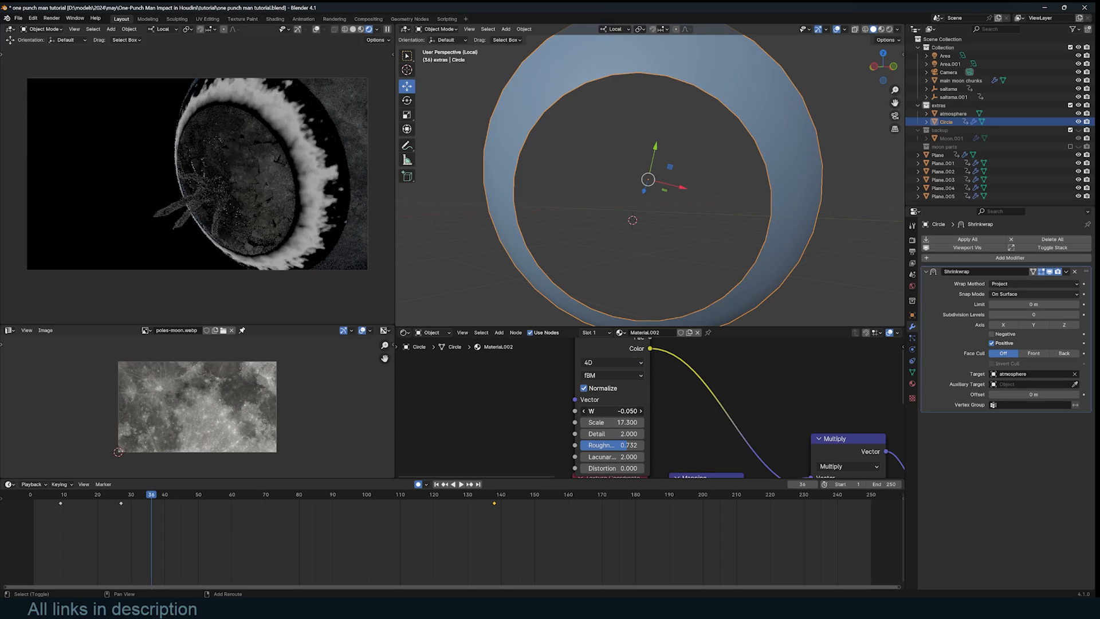
left_click_drag(613, 411, 648, 411, "shift")
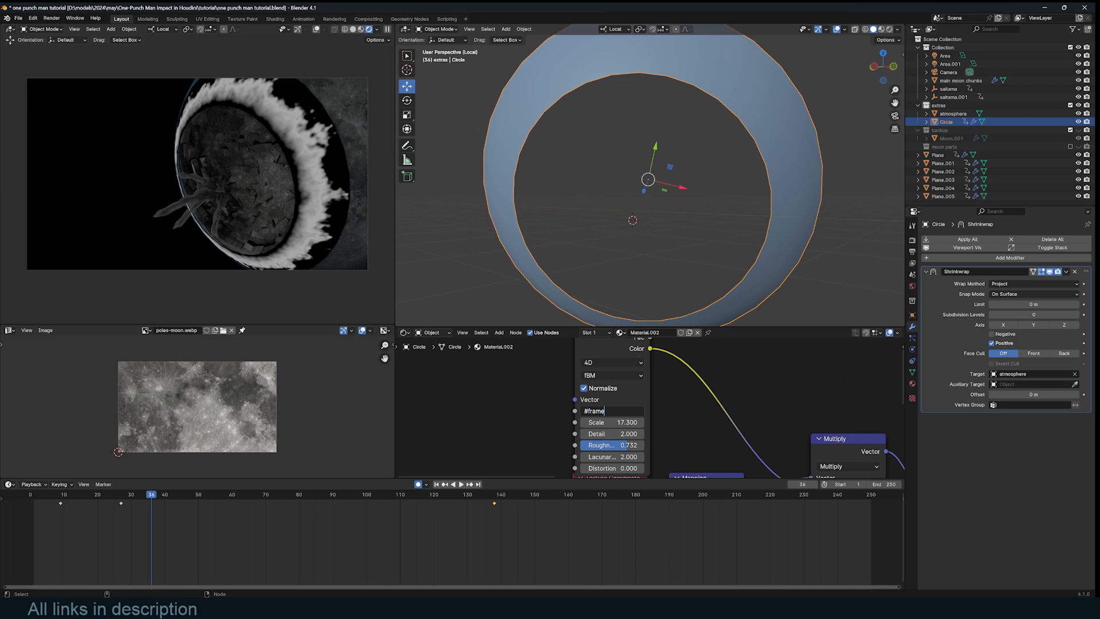
key("Return")
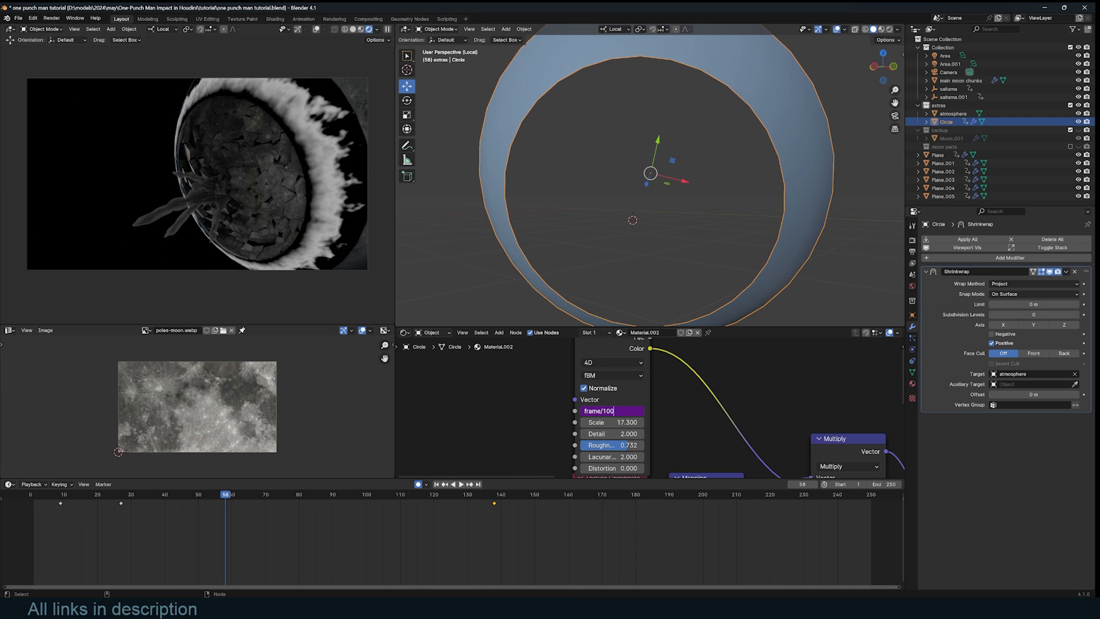
- Disconnect the Color Ramp from Base Color, save, and replay the animation from frame one
key("Return")
key("space")
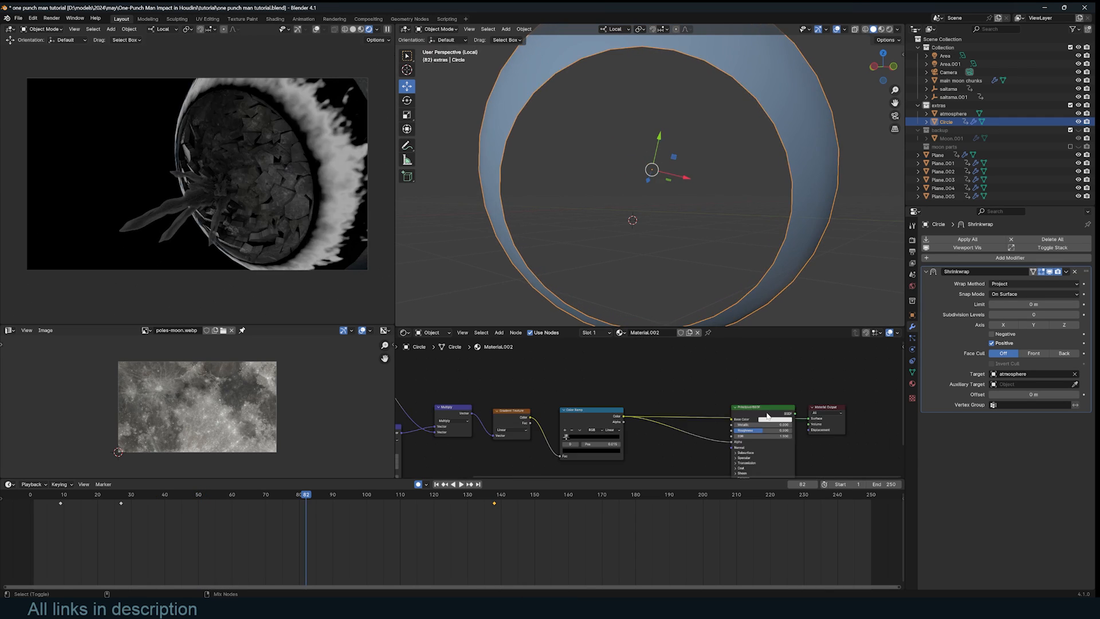
left_click_drag(732, 419, 768, 415)
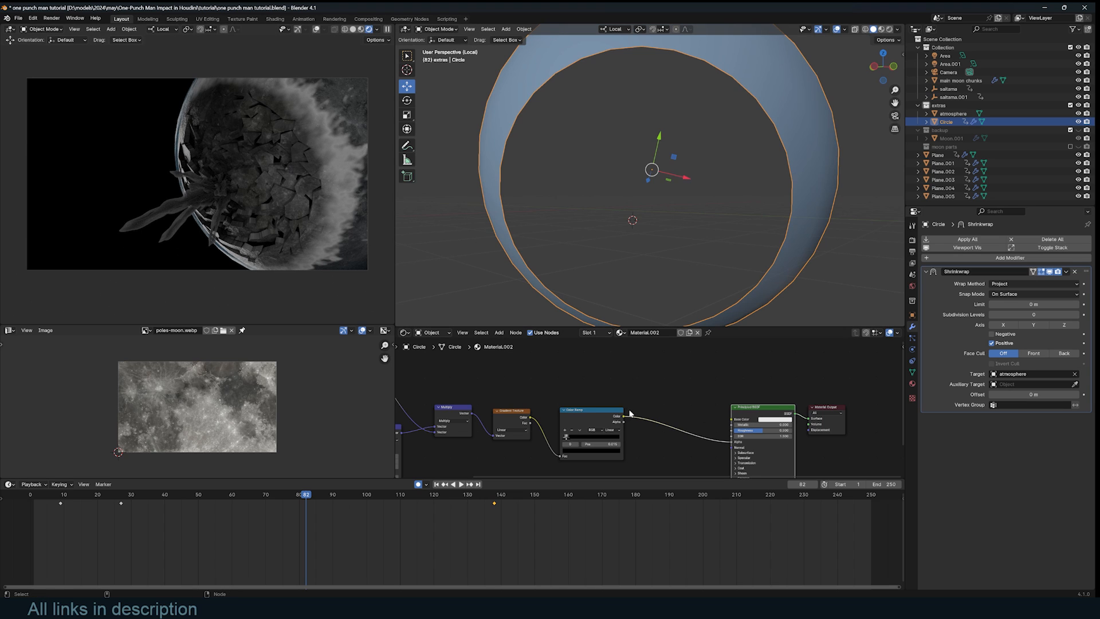
middle_click_drag(630, 414, 627, 411)
key("ctrl+s")
key("shift+Left")
key("space")
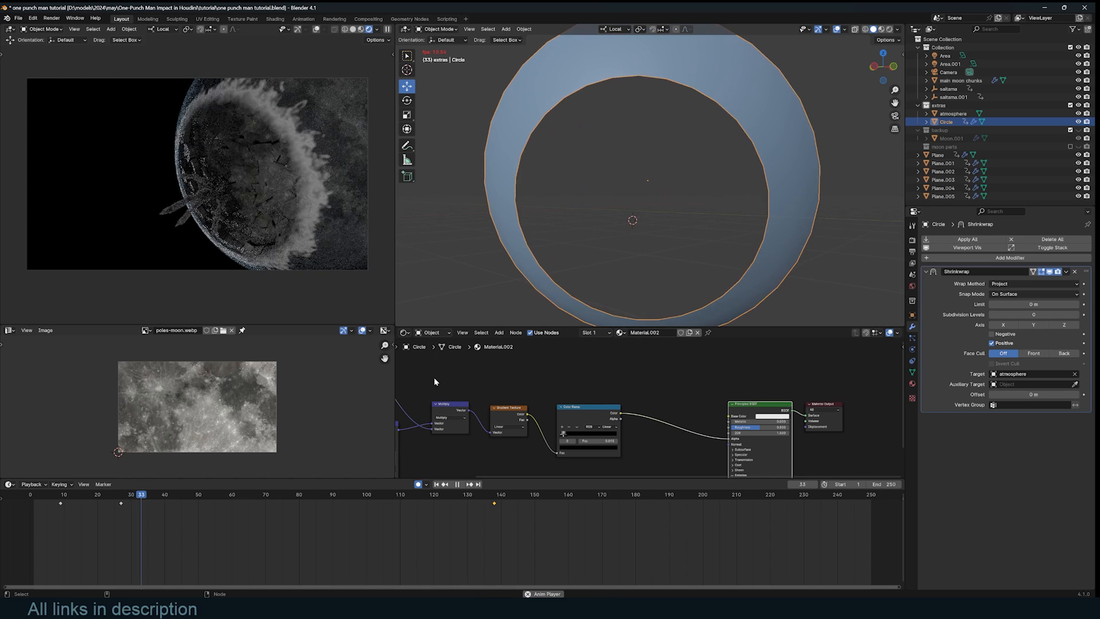
key("space")
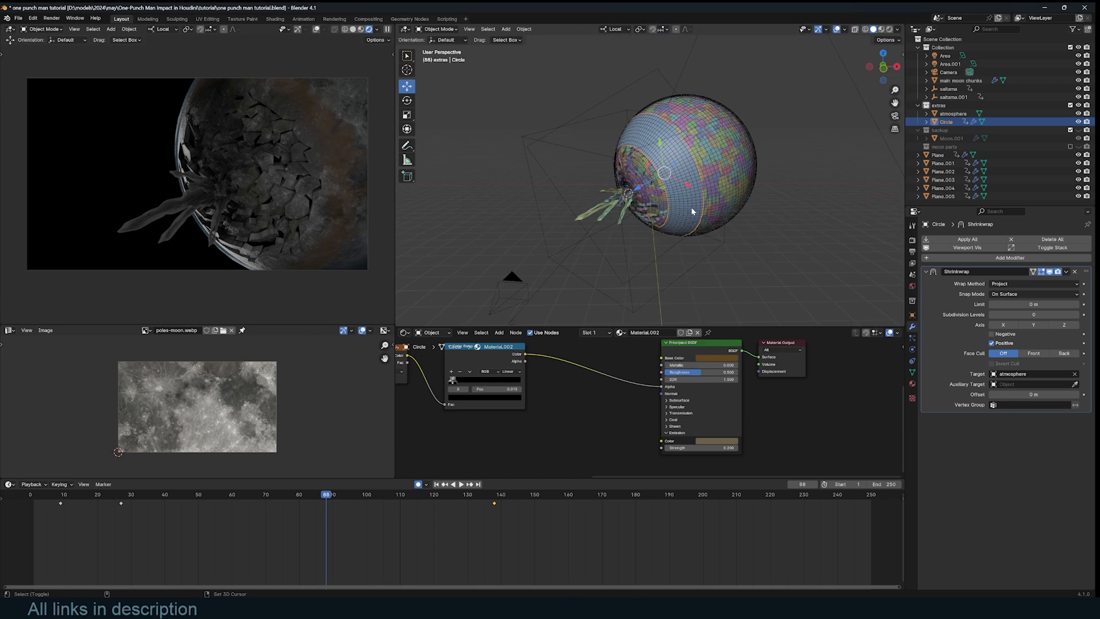
key("shift+a")
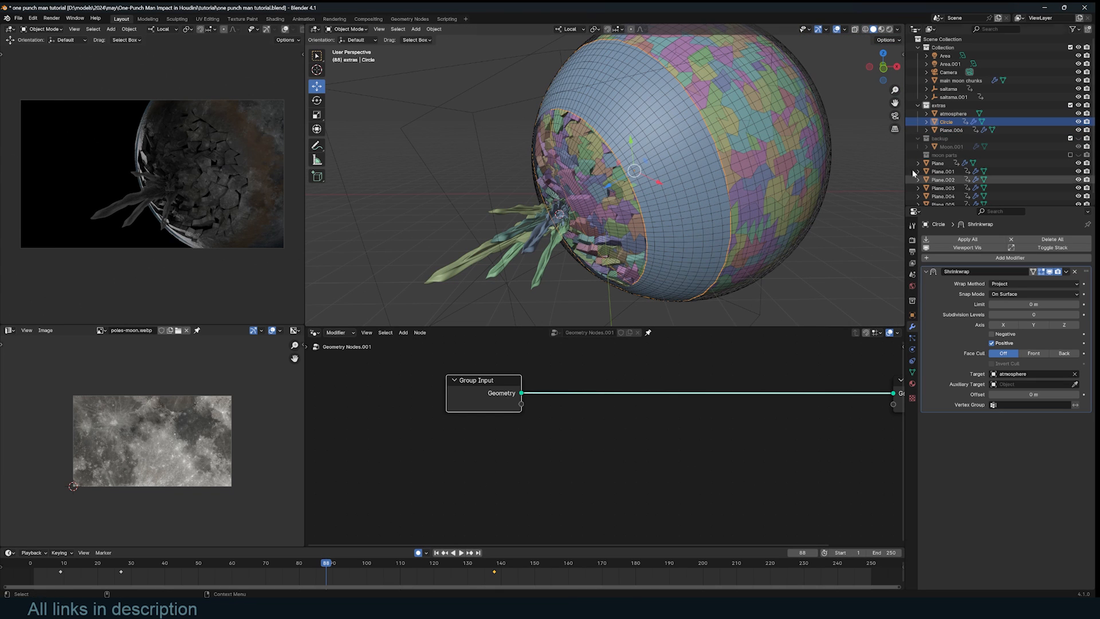
- Bring the Circle into the node tree as Object Info and preview it in a Viewer
left_click_drag(946, 122, 500, 444)
scroll(532, 441, "down", 3)
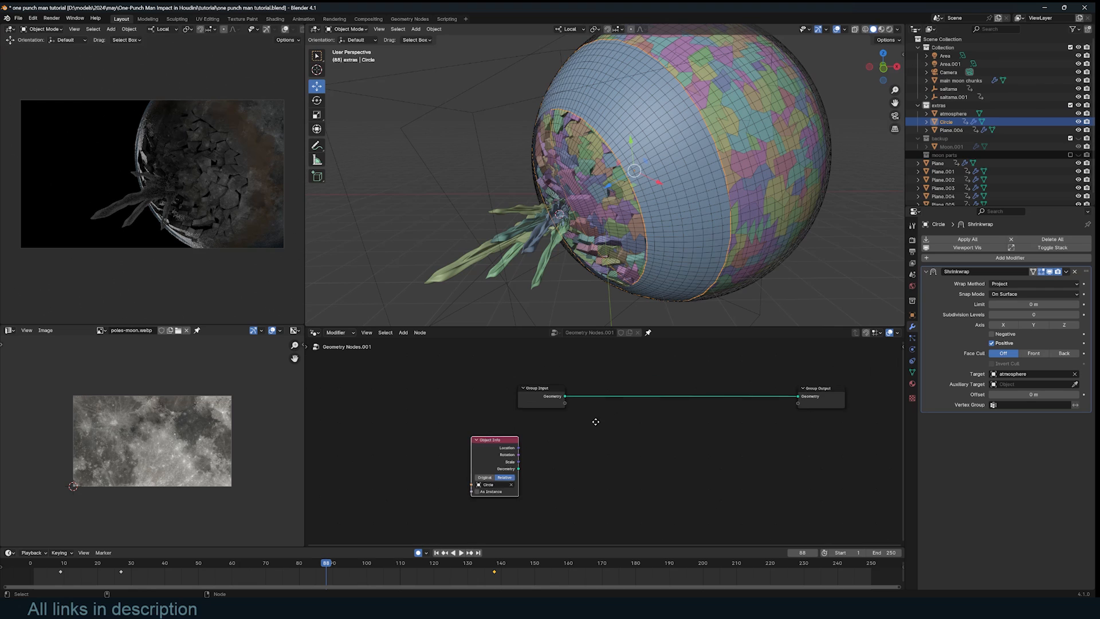
left_click(498, 452, "ctrl+shift")
left_click_drag(556, 467, 634, 456)
key("KP_Divide")
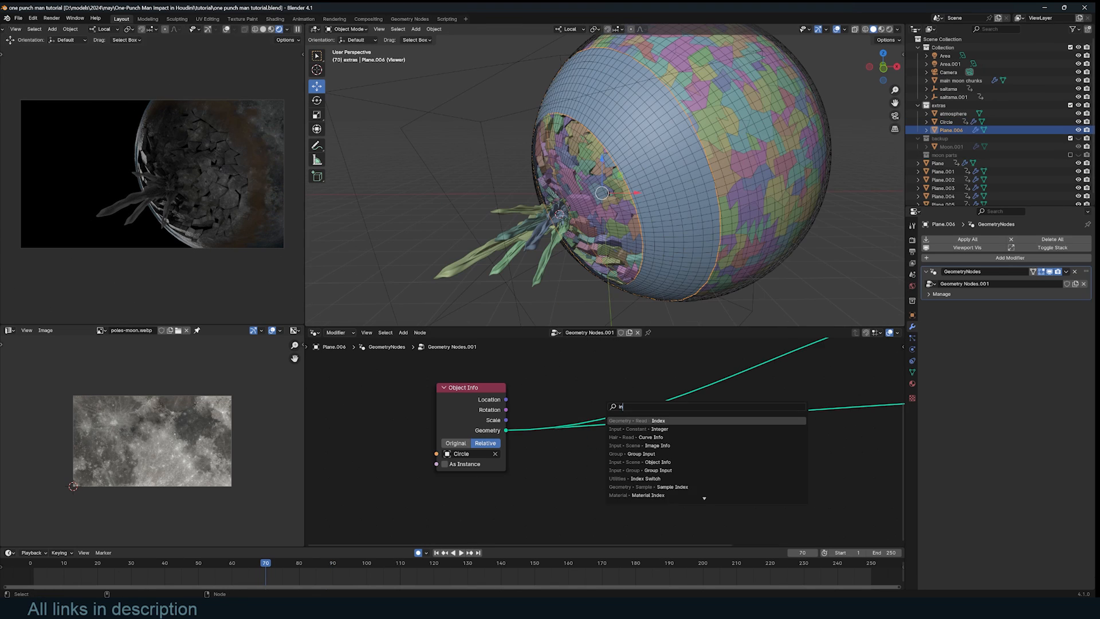
- Insert an Instance on Points node into the Circle's geometry link and save
type("insta")
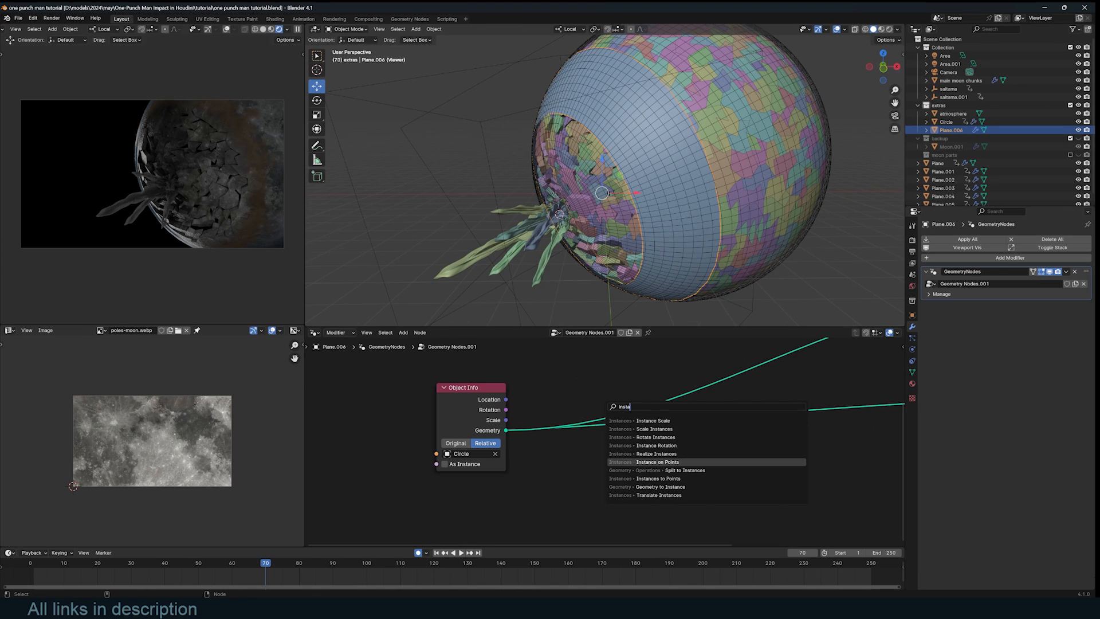
left_click(641, 462)
left_click(623, 371)
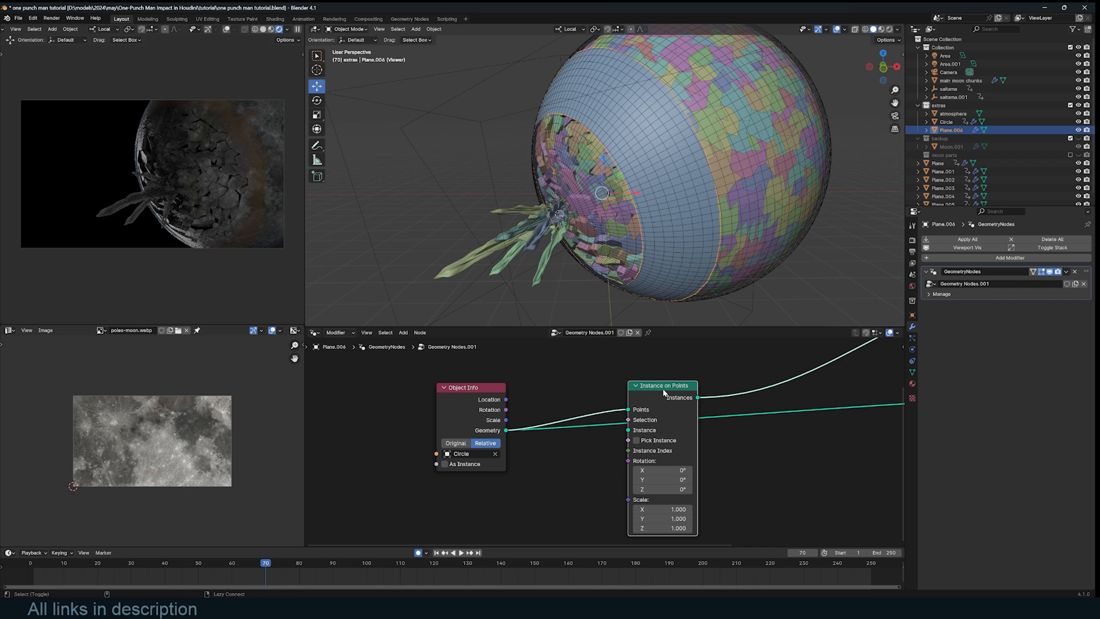
left_click_drag(665, 393, 746, 380)
key("ctrl+s")
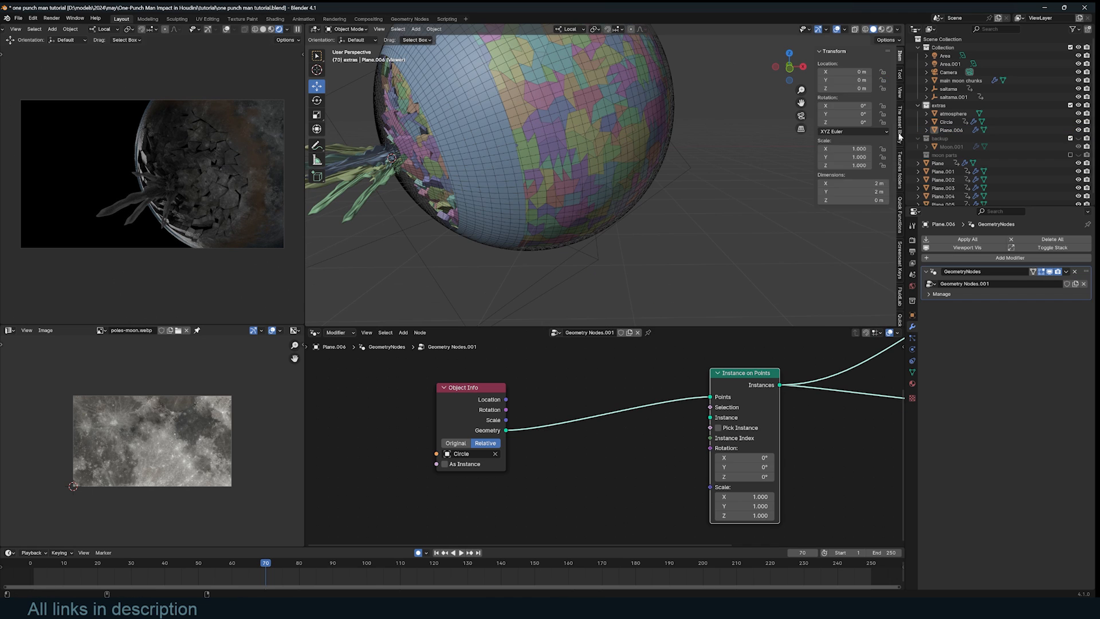
- Drag the rock asset from the asset library in as the instanced geometry
left_click(900, 124)
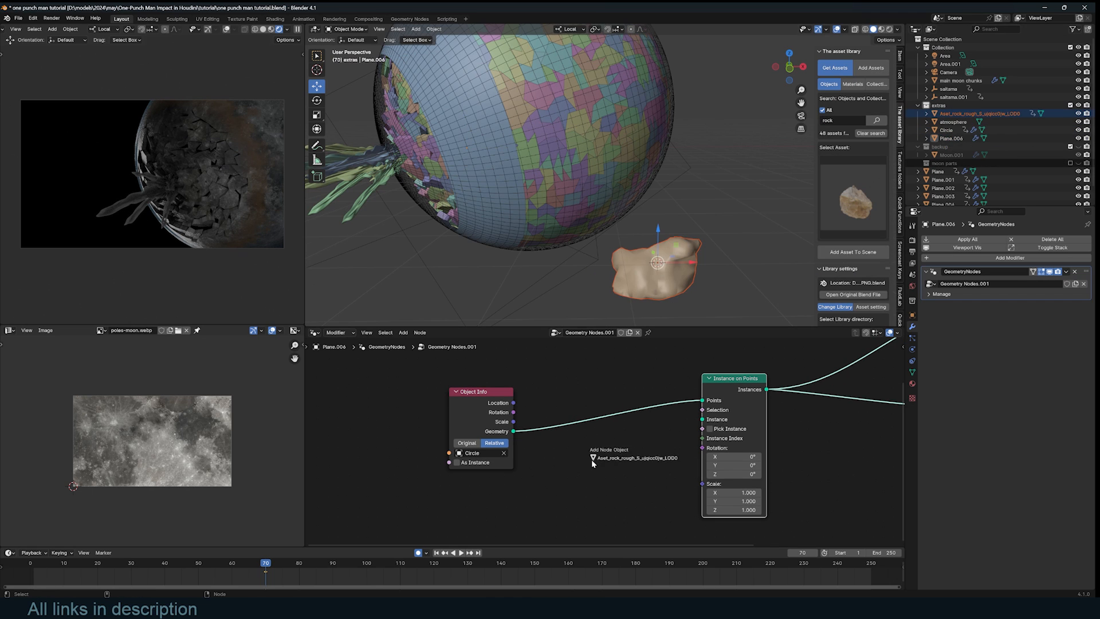
left_click_drag(591, 460, 596, 461)
left_click_drag(640, 501, 701, 423)
middle_click_drag(624, 453, 704, 379)
- Feed a vector Random Value into the rock instances' Rotation
key("shift+a")
type("random")
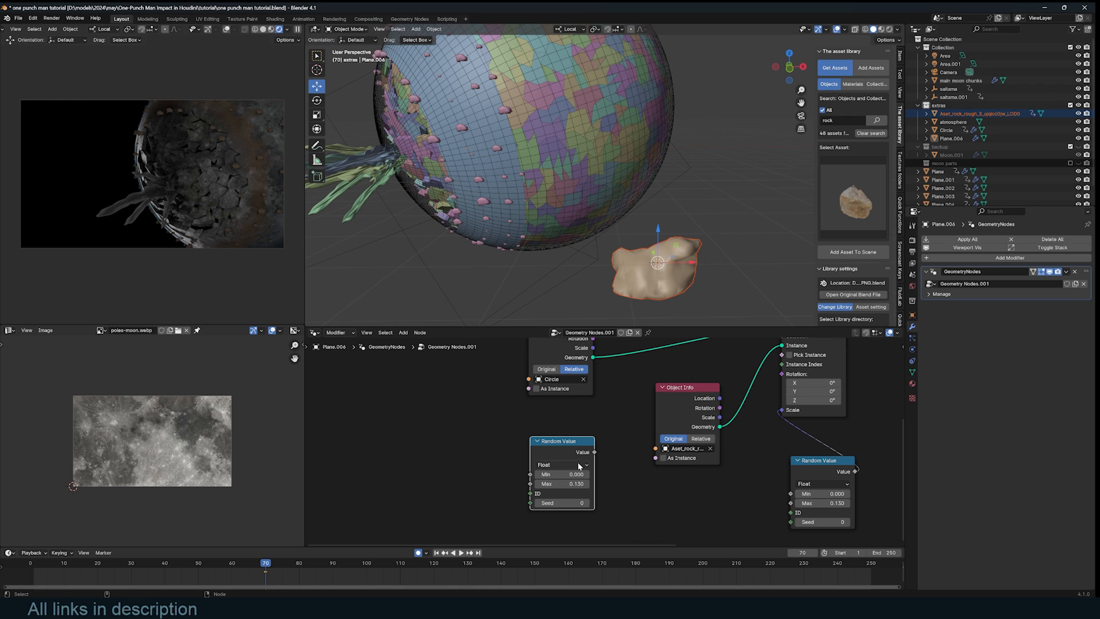
left_click(576, 464)
left_click(564, 505)
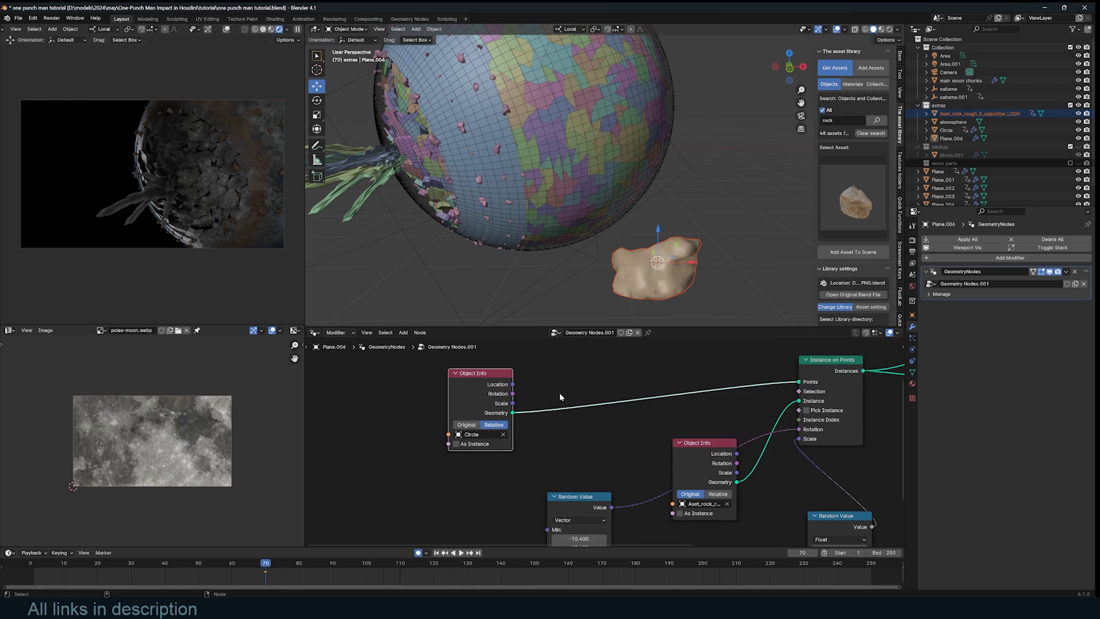
- Insert a Subdivision Surface node between the Circle and the instancing
key("shift+a")
type("sub")
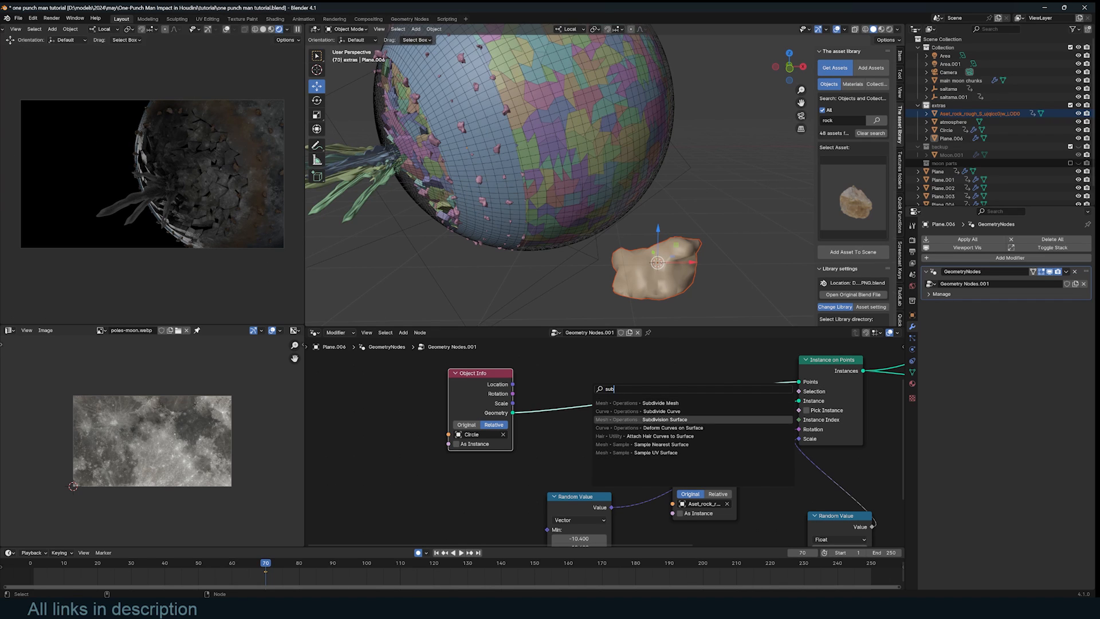
left_click(678, 420)
left_click(593, 371)
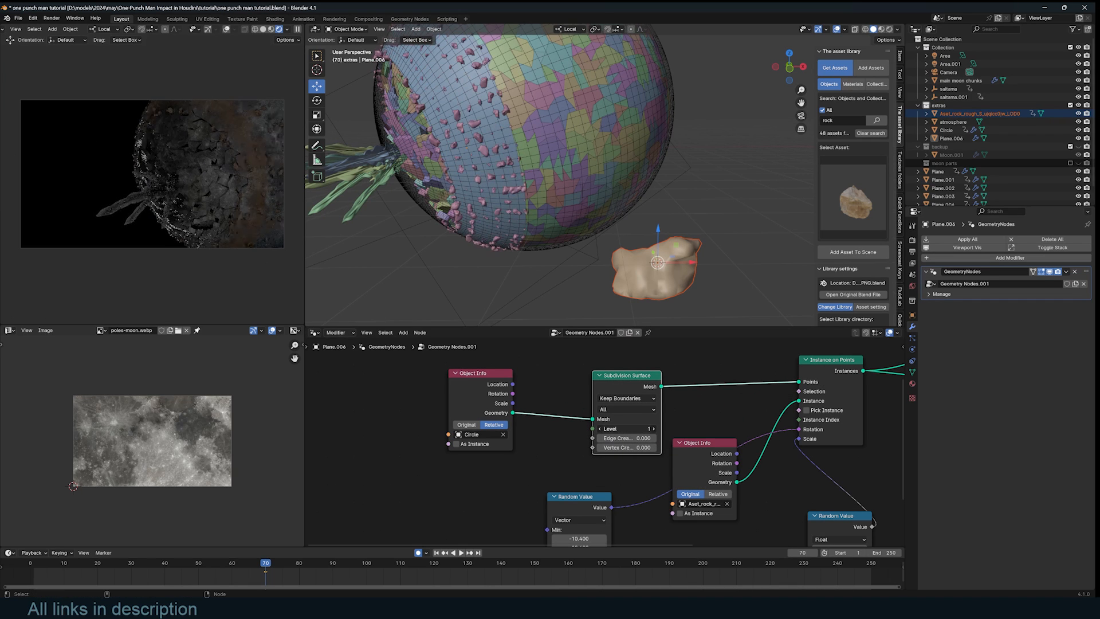
- Drive the instance Selection with a Boolean Random Value, then preview the scatter
type("rando")
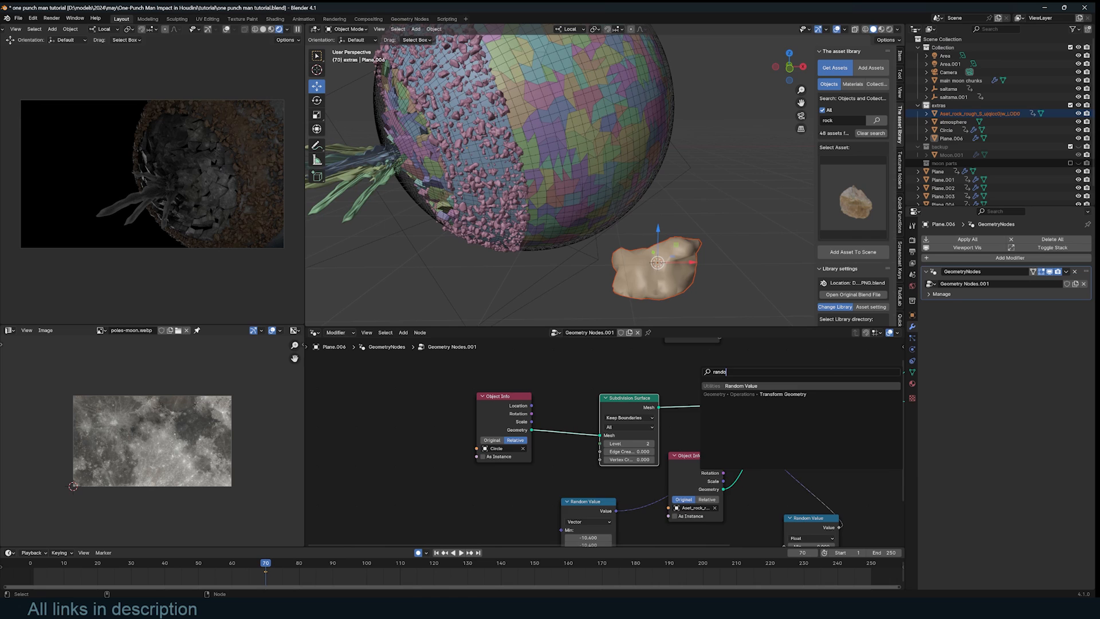
key("Return")
left_click(599, 385)
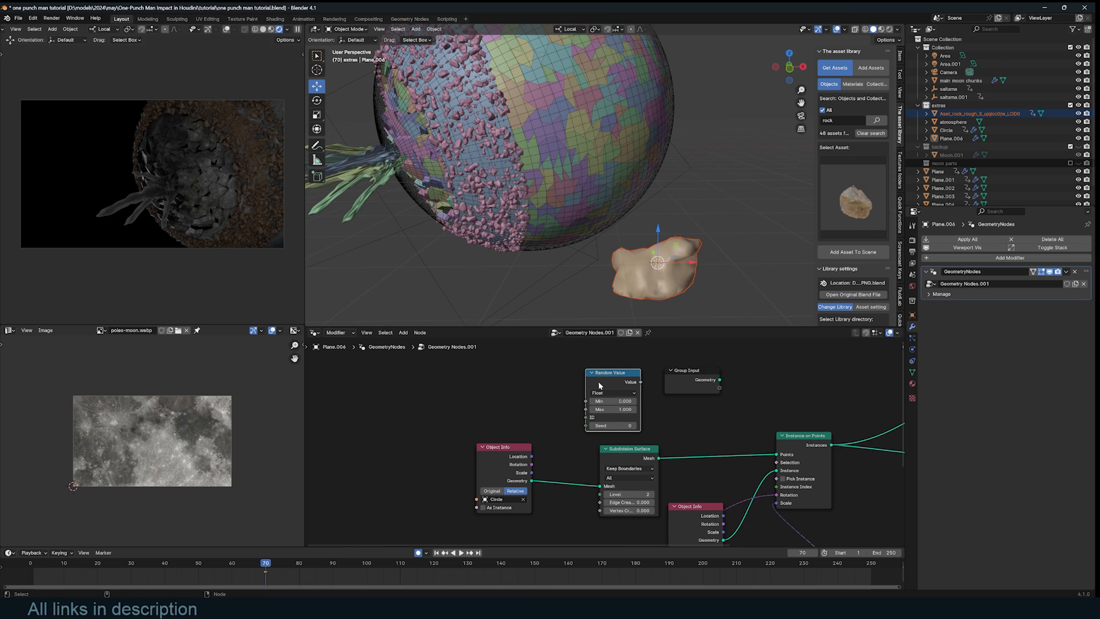
left_click(608, 393)
left_click(607, 428)
left_click_drag(641, 382, 776, 463)
key("space")
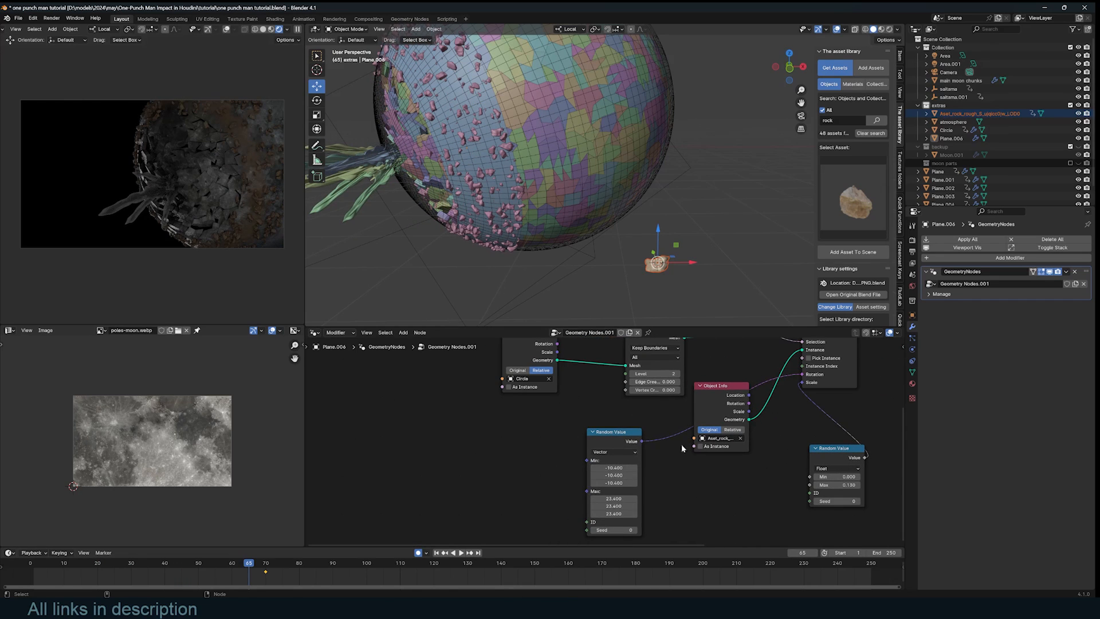
- Insert a Vector Math Add node after the rotation Random Value
left_click_drag(608, 441, 517, 459)
middle_click_drag(562, 440, 600, 422)
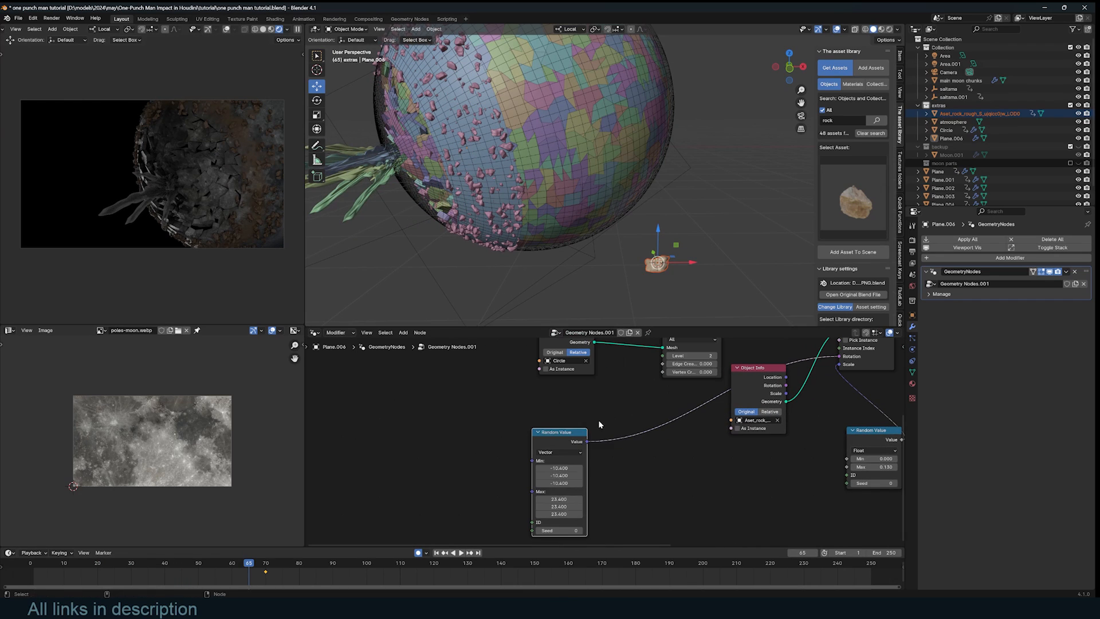
key("shift+a")
left_click(602, 424)
type("vec")
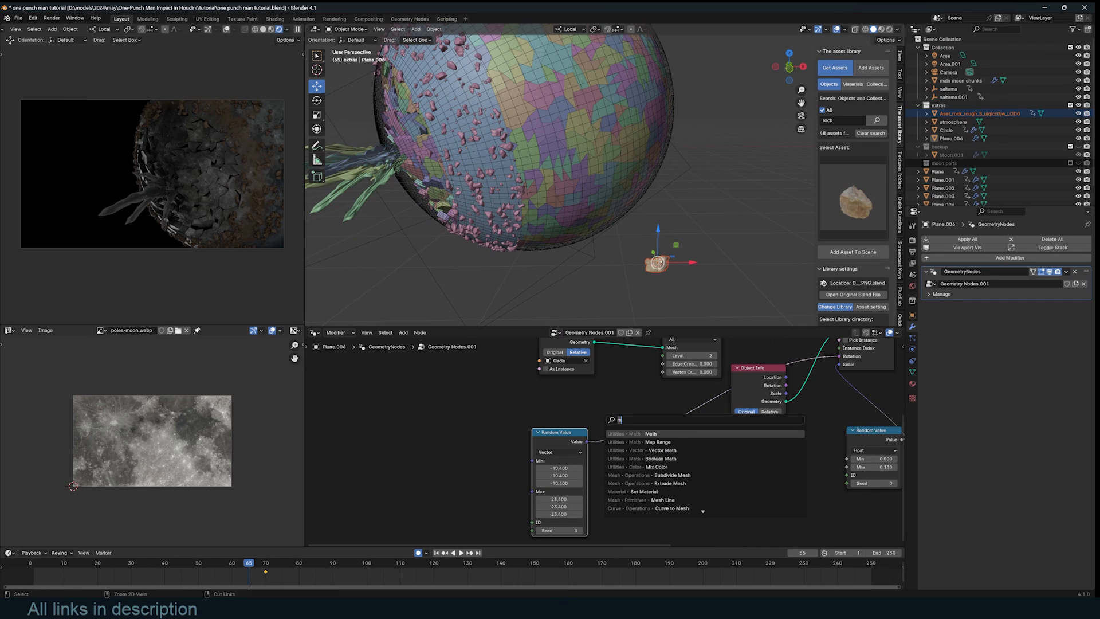
key("Return")
left_click(654, 424)
- Add Scene Time Seconds to the rotation, play the tumbling rocks, and reset to frame 0
key("shift+a")
left_click(476, 430)
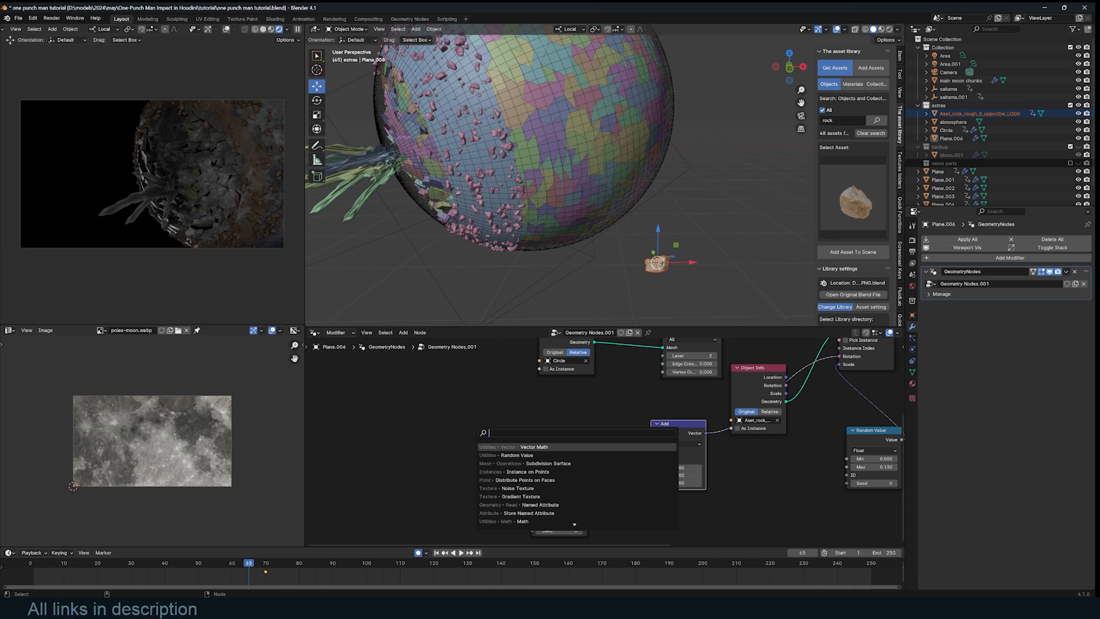
type("time")
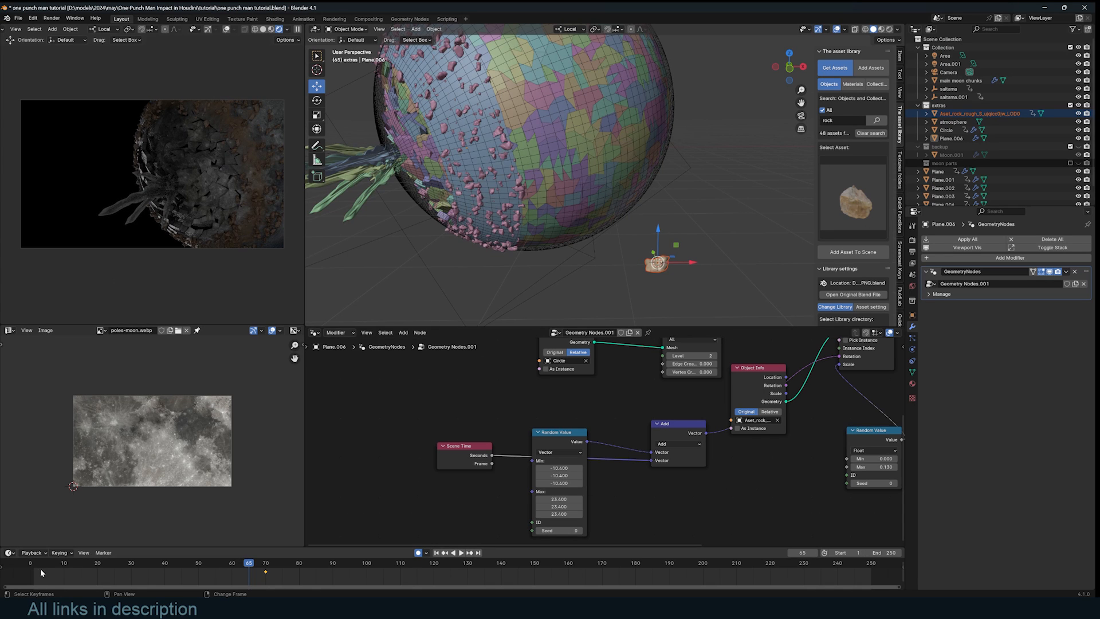
left_click(41, 571)
key("space")
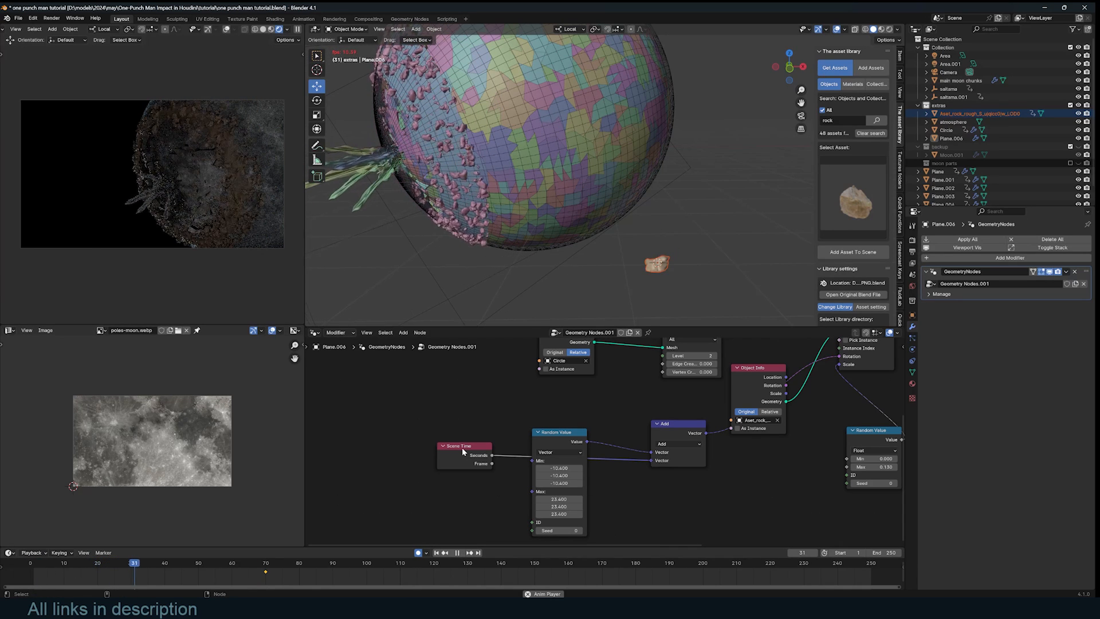
key("Escape")
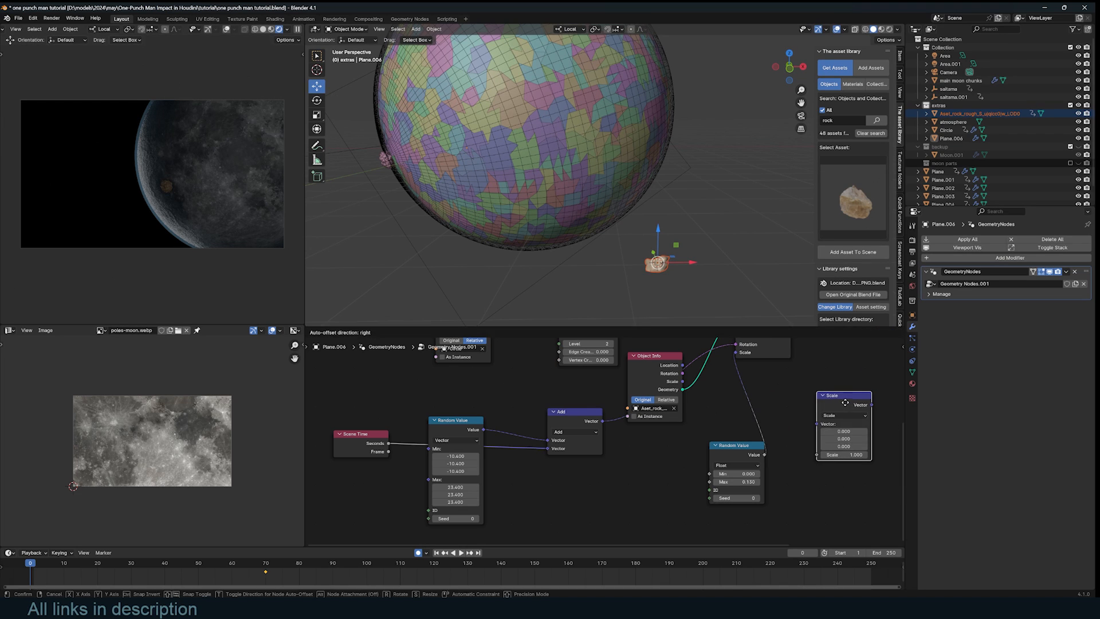
- Put a Vector Math Scale node on the rock size link with scale 0.730
left_click(843, 416)
left_click_drag(849, 396, 809, 410)
middle_click_drag(822, 407, 782, 414)
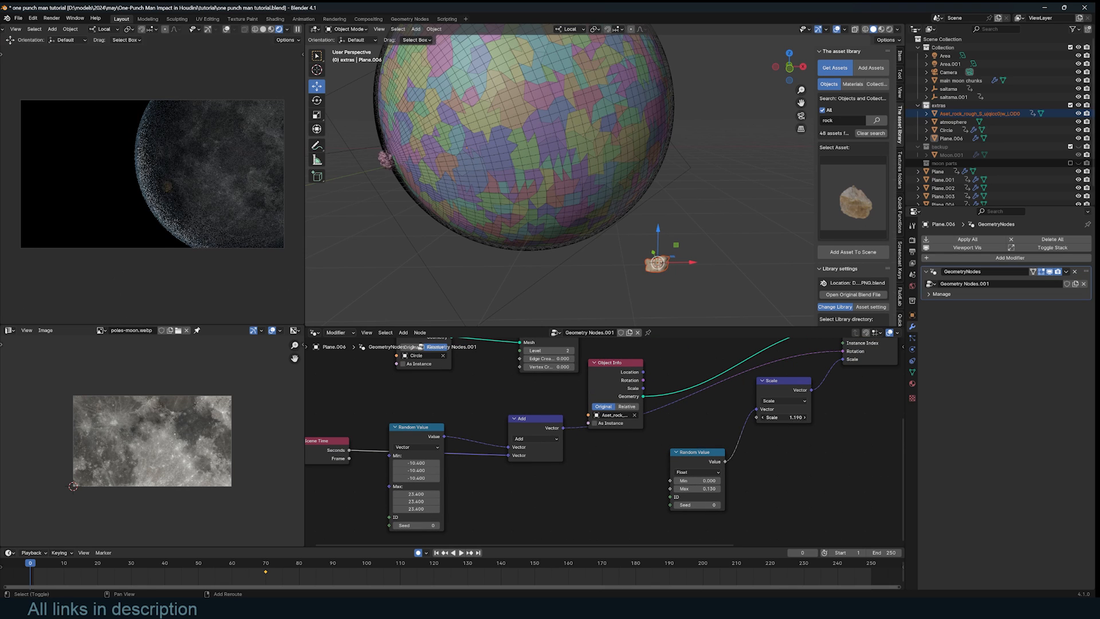
- Add a Map Range node driven by the Scene Time frame
middle_click_drag(630, 439, 673, 406)
key("shift+a")
type("map")
key("Return")
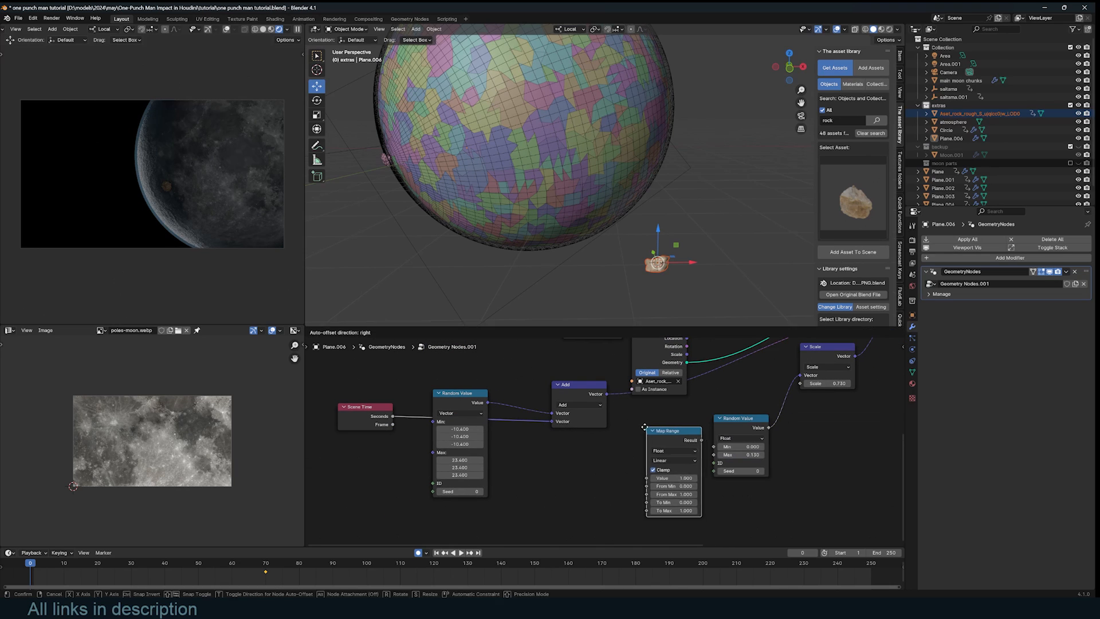
left_click(644, 427)
left_click_drag(392, 425, 644, 477)
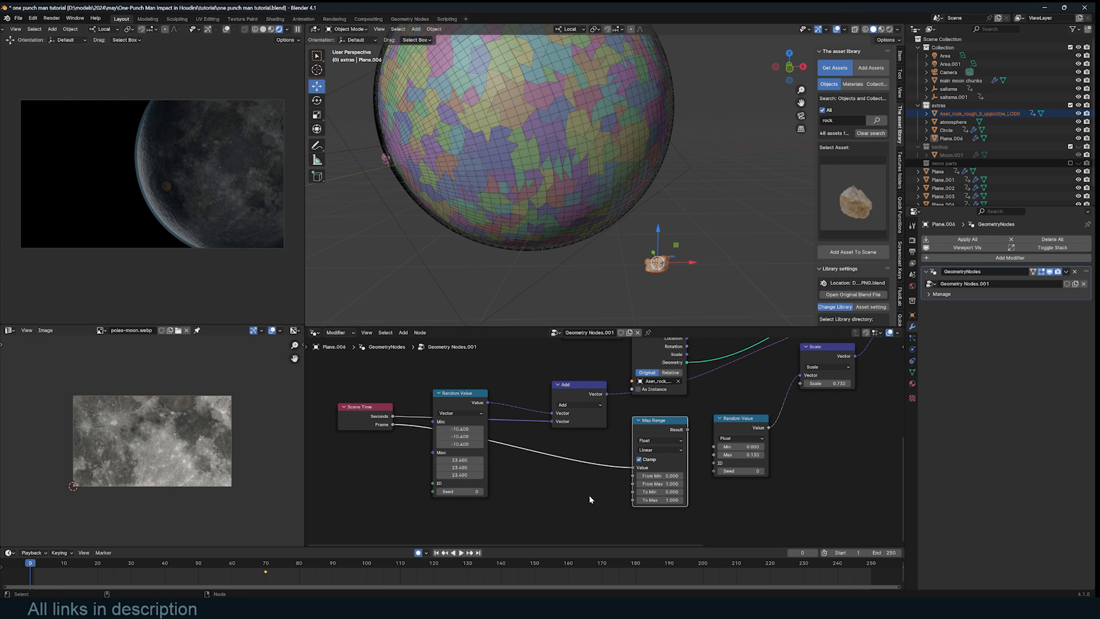
- Set Map Range From Min 12 and To Max 3.2, driving the rock scale with its Result
left_click_drag(47, 568, 71, 569)
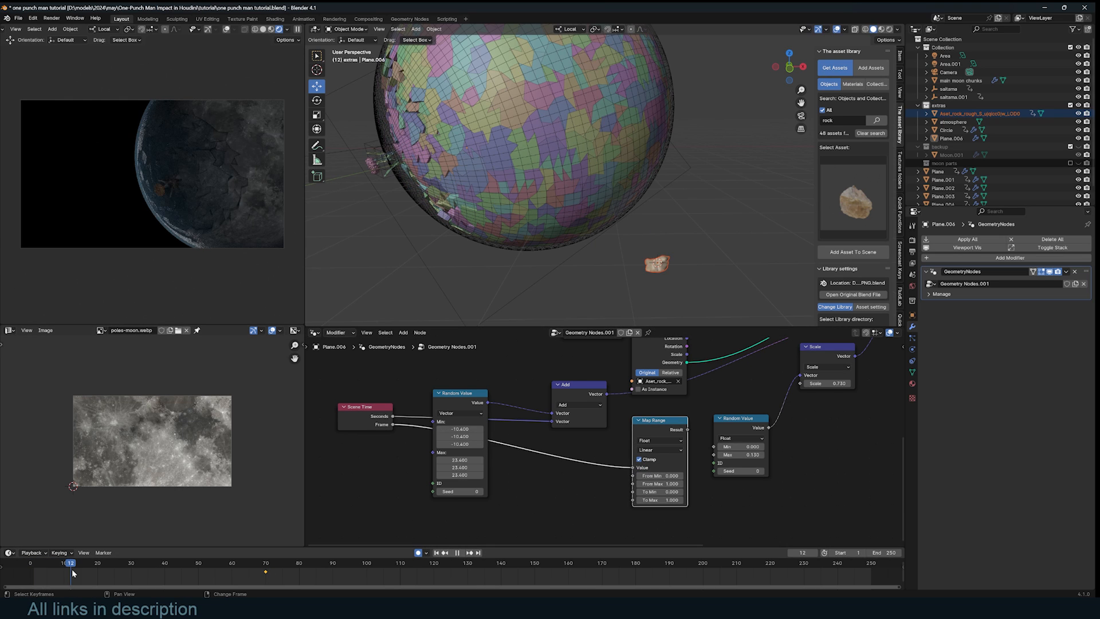
type("12")
key("Tab")
left_click_drag(688, 429, 801, 384)
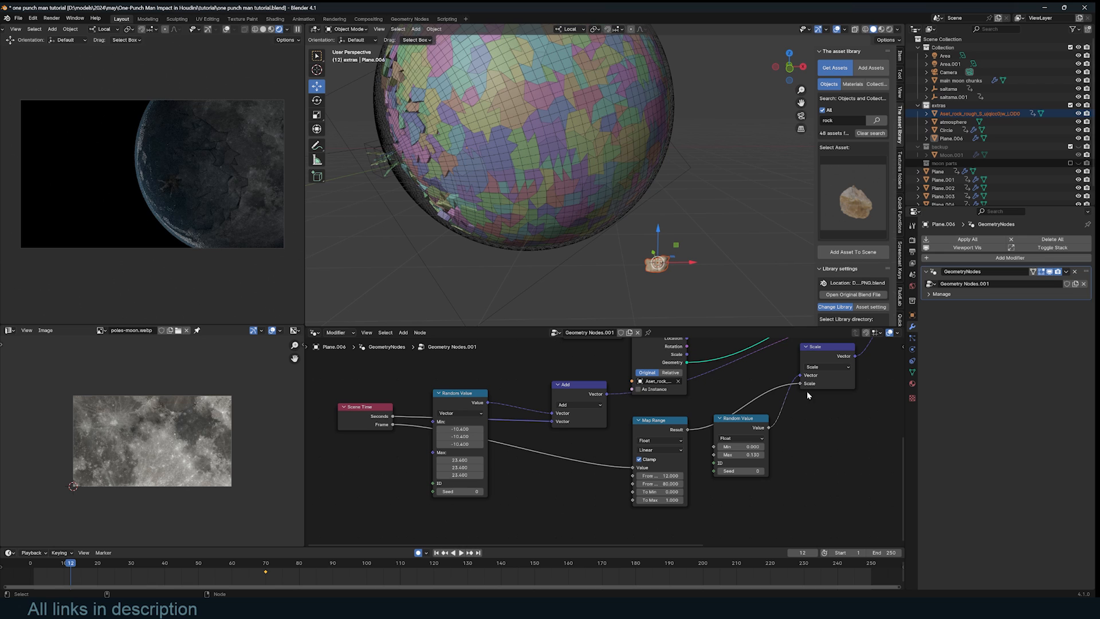
left_click_drag(78, 568, 26, 571)
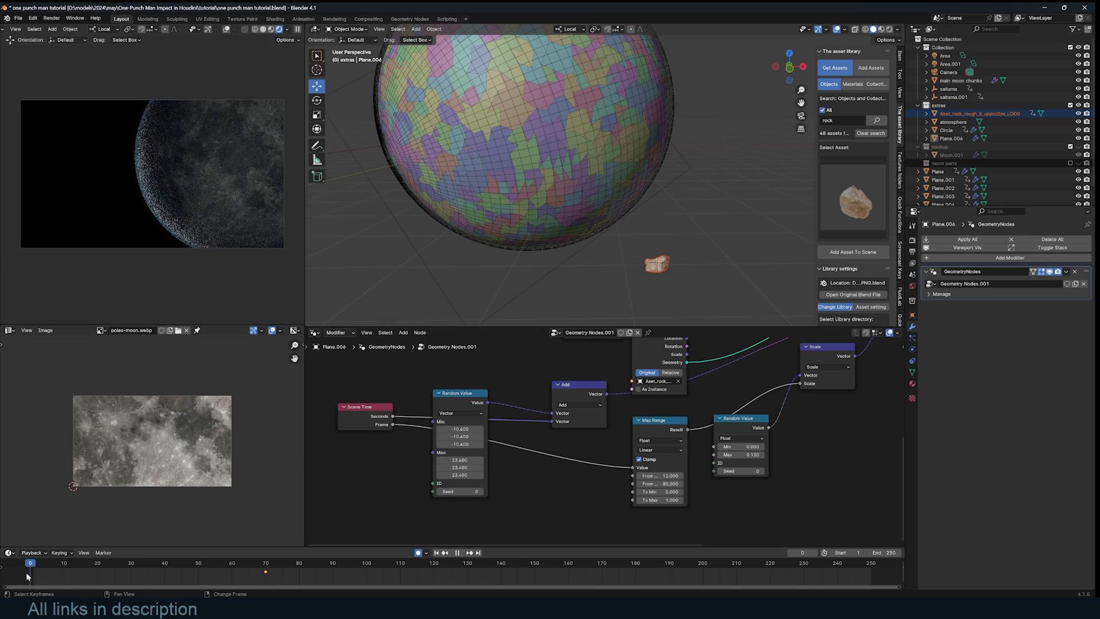
key("space")
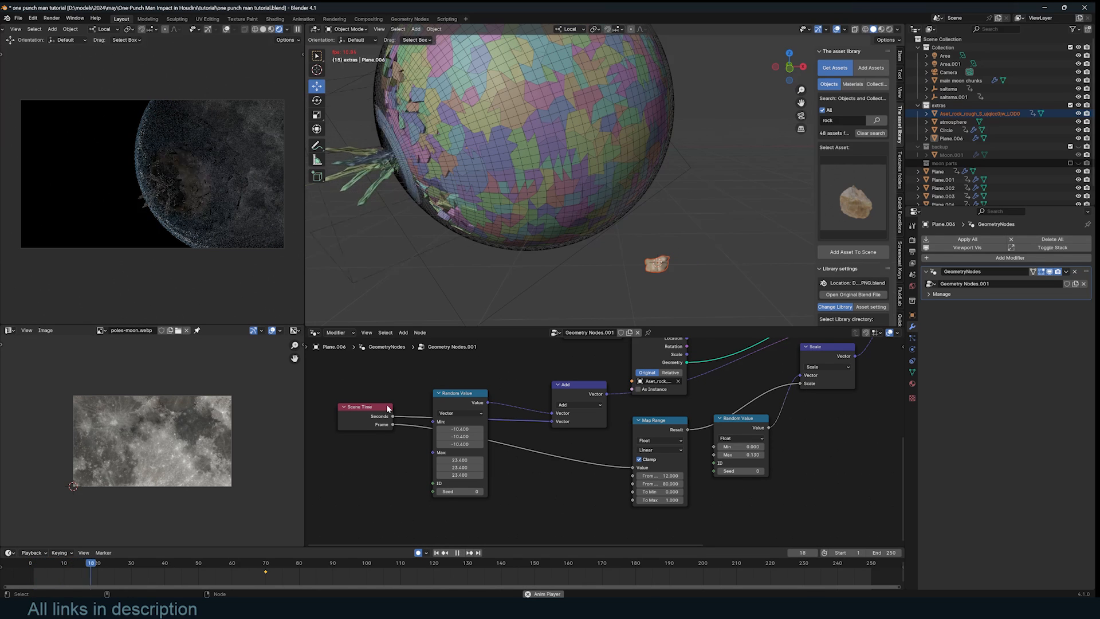
key("space")
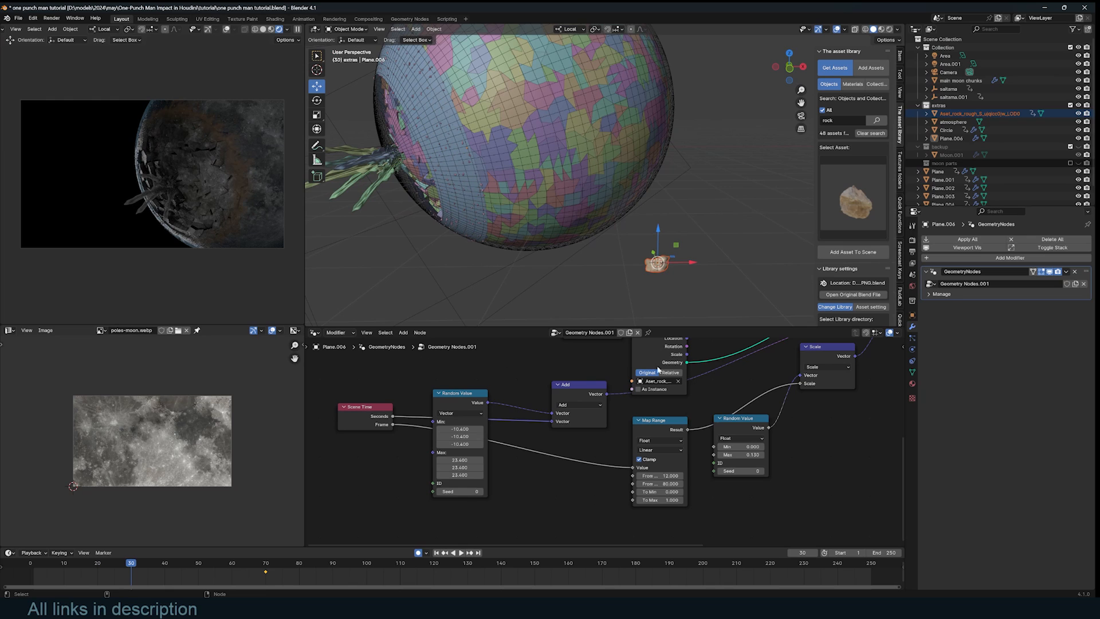
left_click_drag(672, 500, 644, 519)
- Add a Hue/Saturation/Value node to the rock material with Saturation 0.740, and save
key("ctrl+s")
left_click(657, 264)
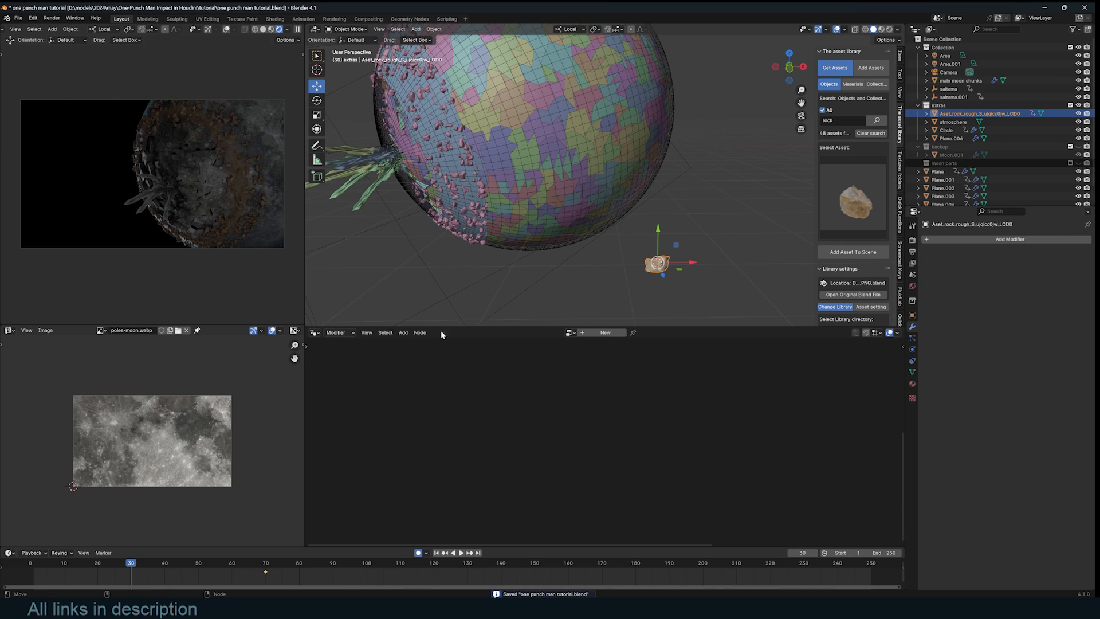
left_click(313, 334)
left_click(332, 409)
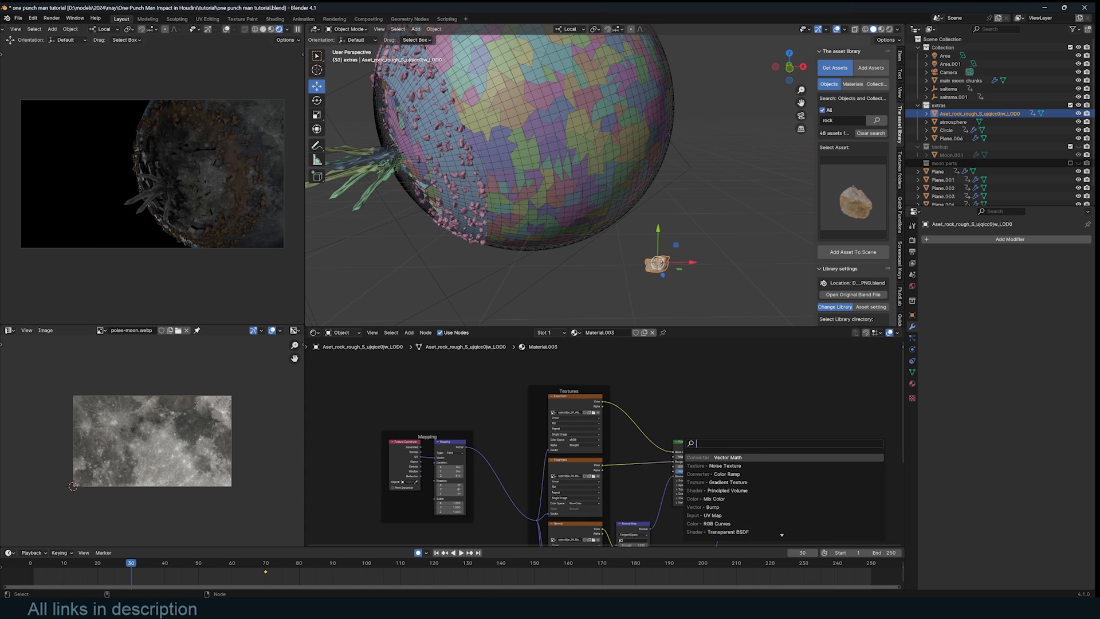
type("hue")
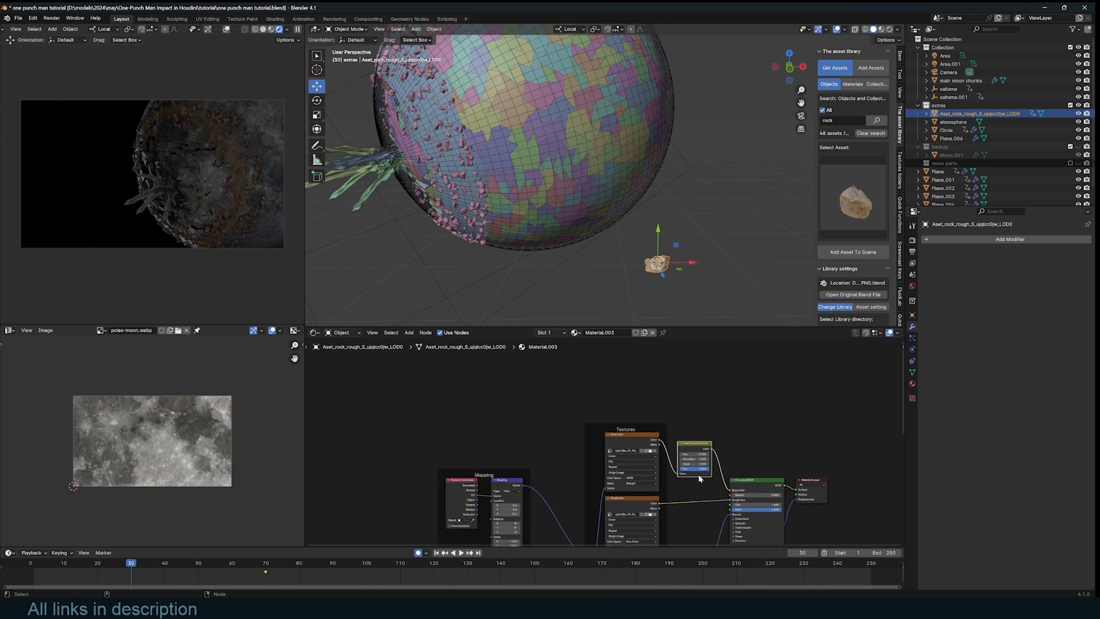
scroll(700, 477, "up", 3)
mouse_move(735, 467)
left_mouse_down("shift")
mouse_move(699, 467)
mouse_move(732, 466)
left_mouse_up("shift")
key("ctrl+s")
- Set the Circle's Base Color to grey, save, and replay the animation from the start
left_click(453, 161)
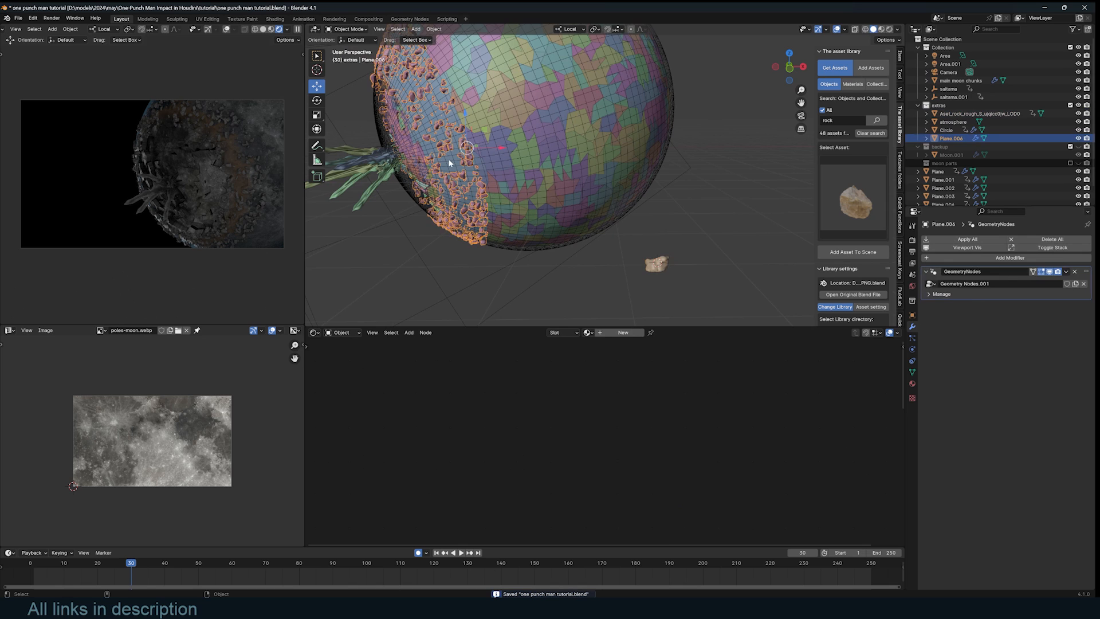
middle_click_drag(647, 436, 491, 325)
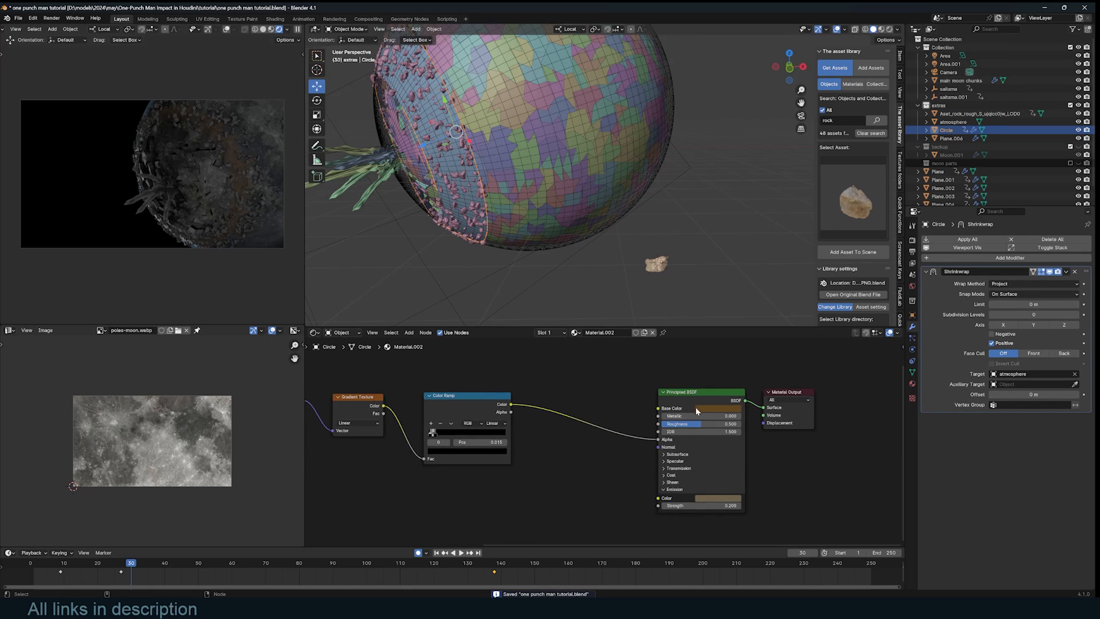
left_click(707, 407)
left_click(725, 324)
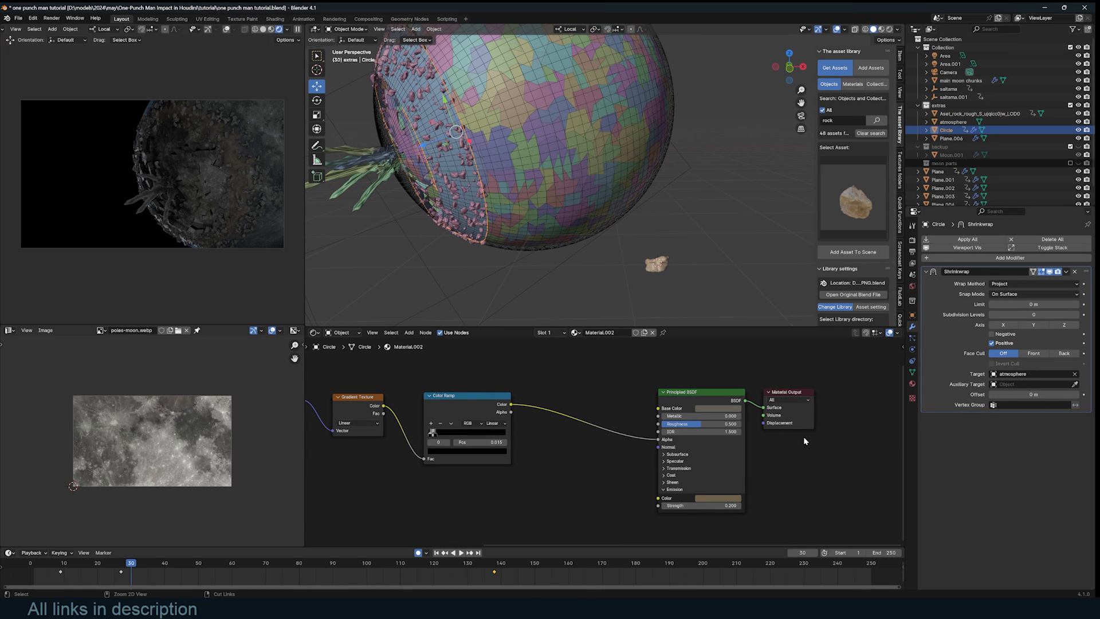
key("ctrl+s")
left_click(32, 580)
key("space")
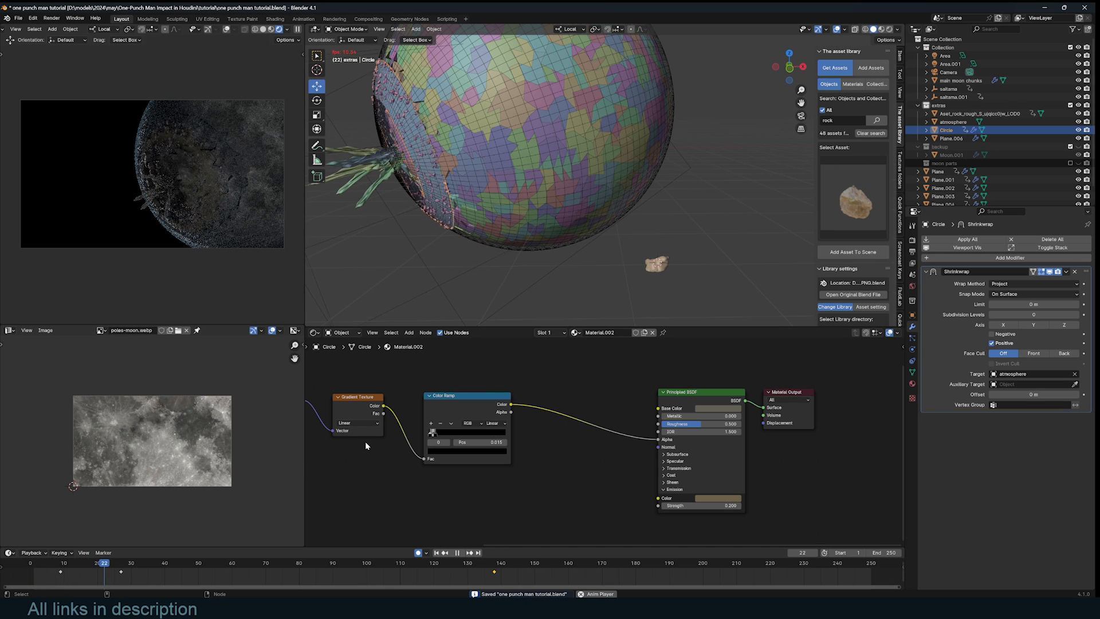
- Select the rock pile Plane.006 and set its Map Range To Max to 1
left_click(479, 228)
key("space")
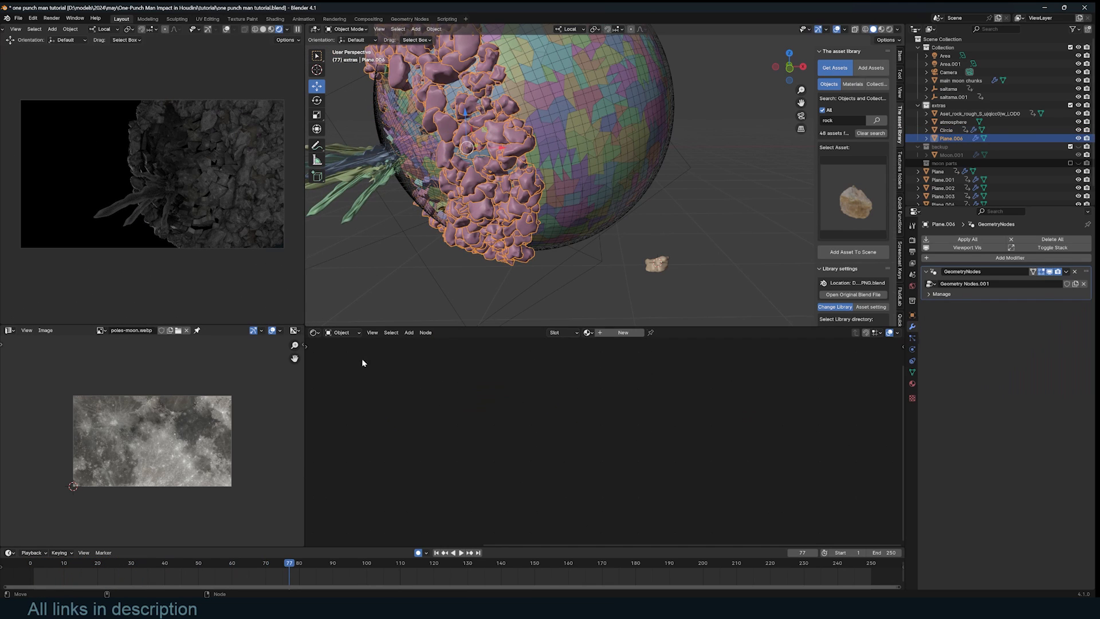
left_click(313, 332)
left_click(343, 412)
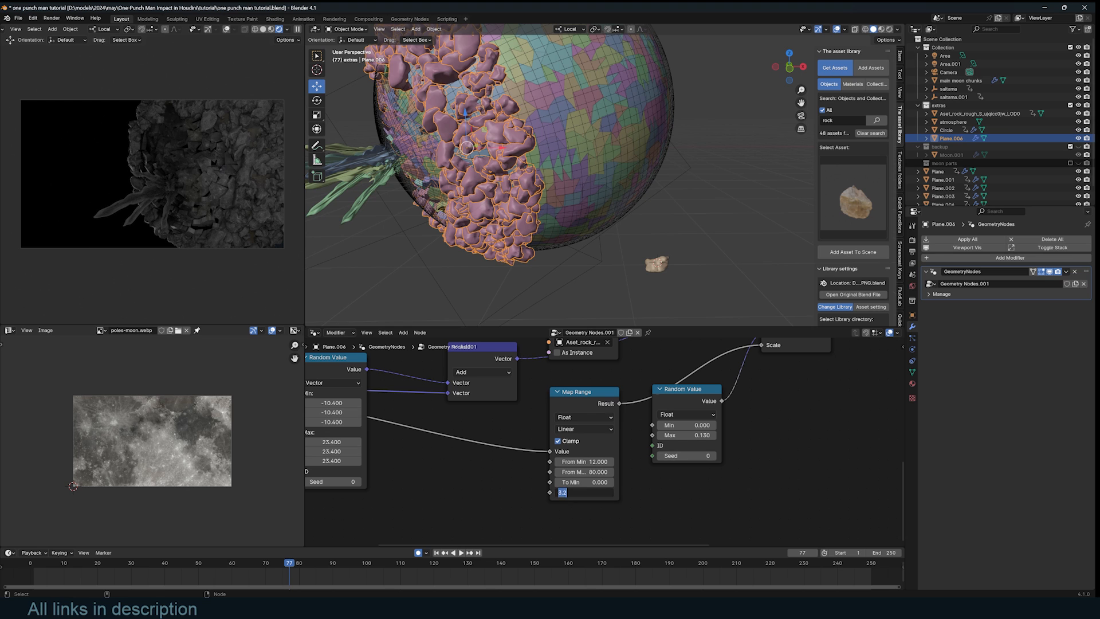
type("1")
key("Return")
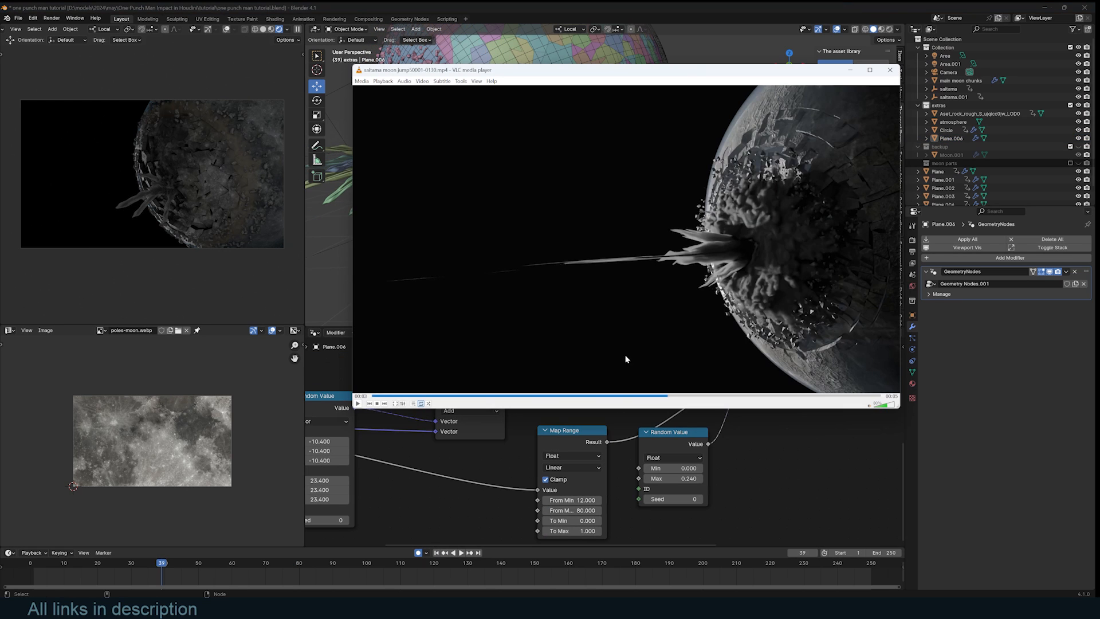
- Check the VLC reference clip, then return to Blender and select the shockwave ring
left_click(786, 240)
left_click(758, 192)
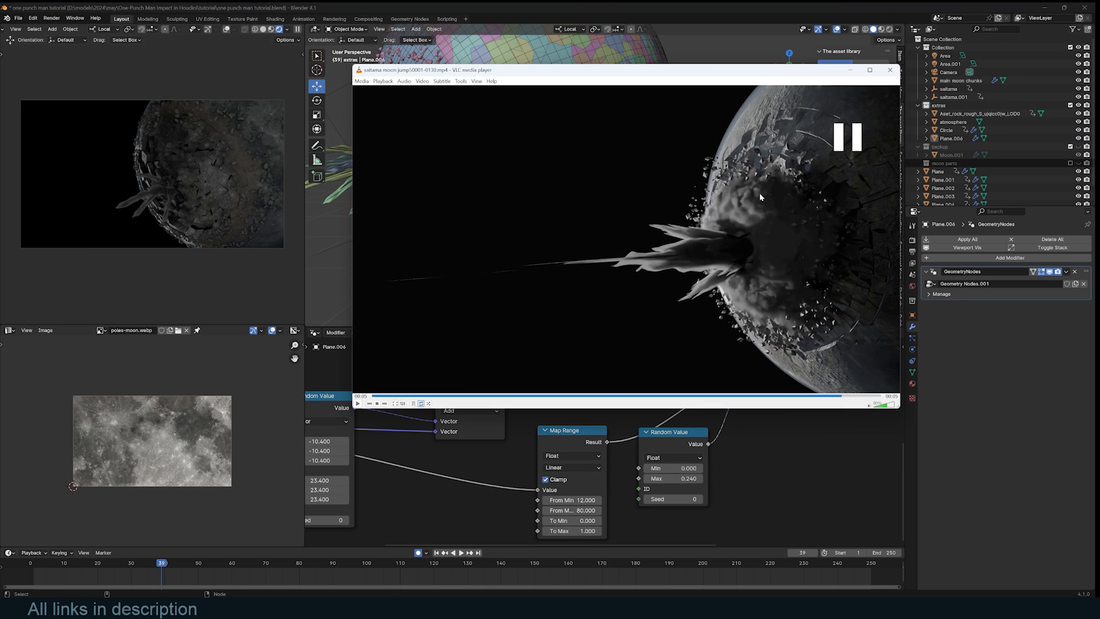
left_click(748, 47)
left_click(609, 170)
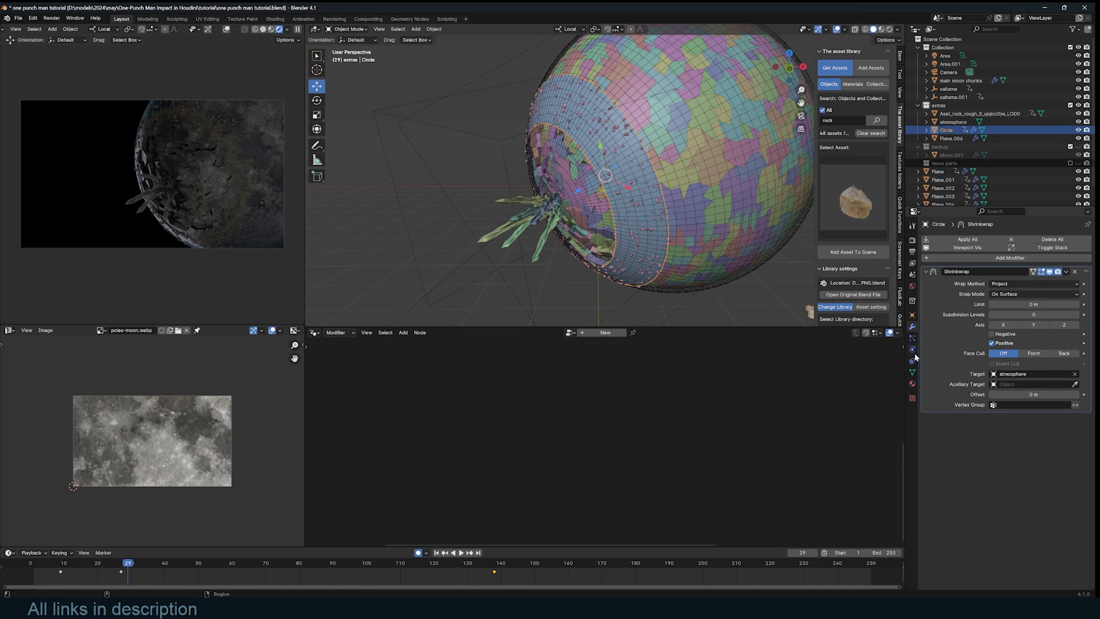
- Make the ring a Fluid Flow with Inflow flow behaviour
left_click(913, 361)
left_click(1053, 249)
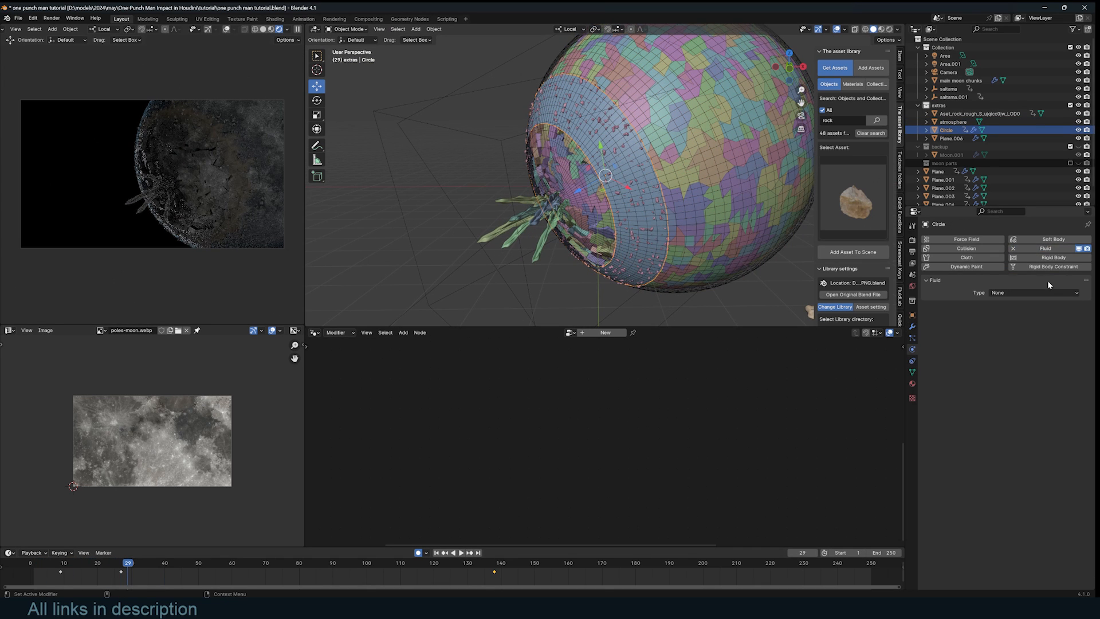
left_click(1035, 292)
left_click(1029, 321)
left_click(1028, 328)
left_click(1014, 339)
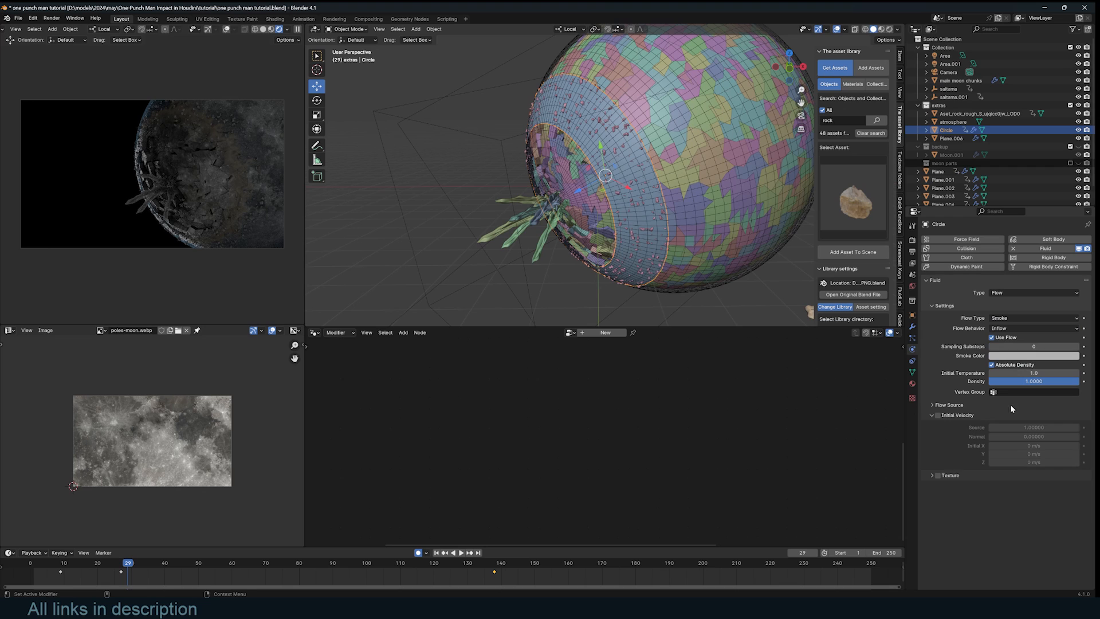
- Enable Initial Velocity in Flow Source with Normal set to 0.1
left_click(949, 405)
left_click(938, 458)
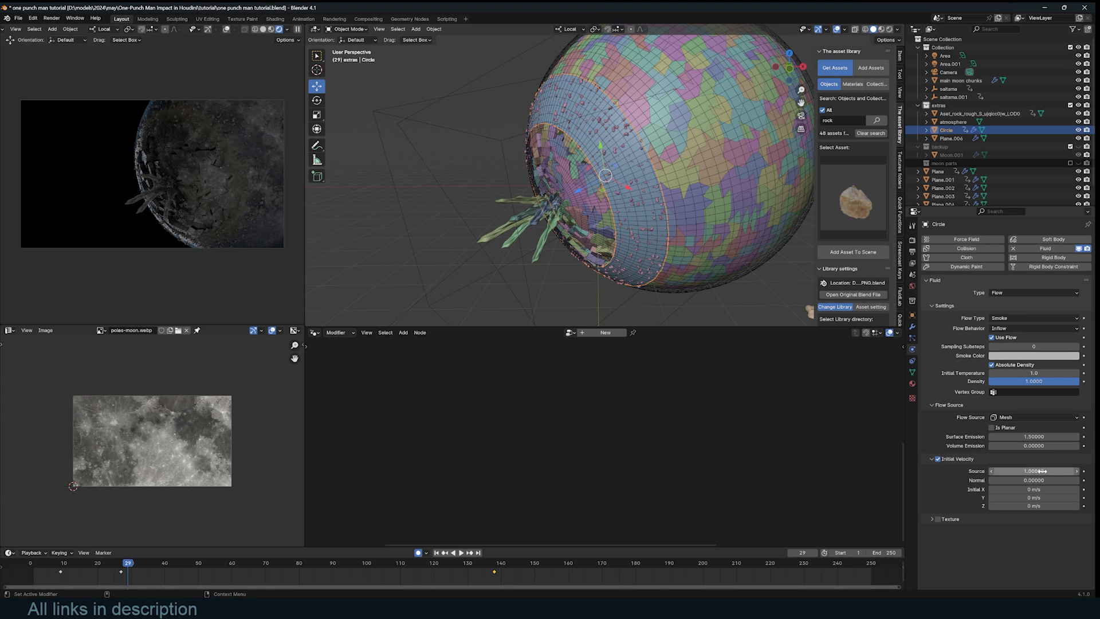
left_click(1025, 480)
type("0.0")
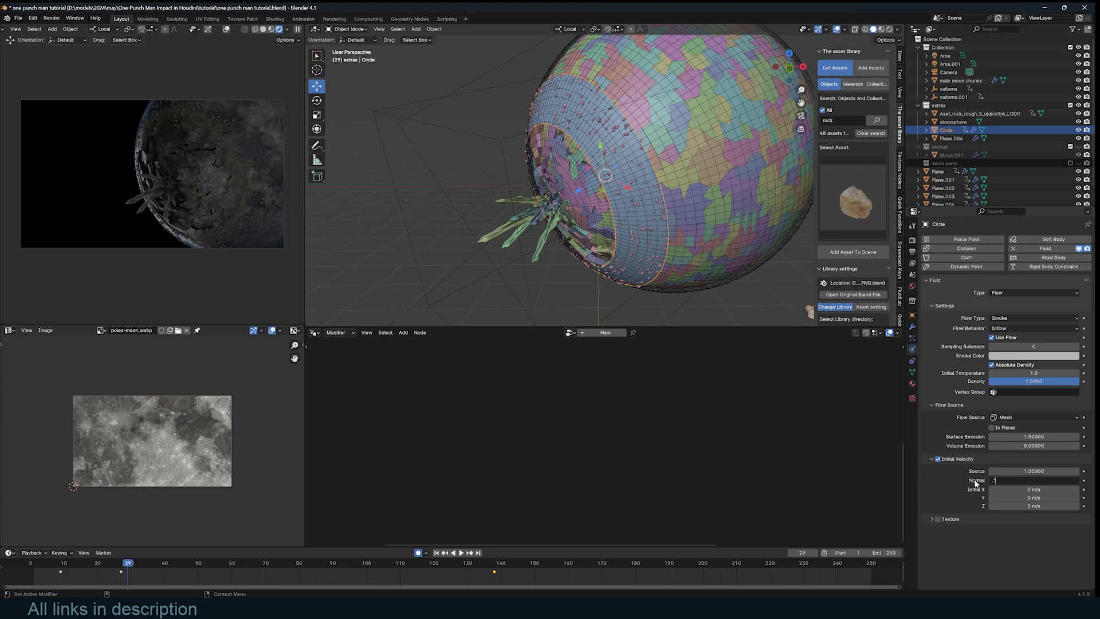
key("Return")
- Orbit to face the sphere's opening and begin adding a cube at the crater
middle_click_drag(596, 189, 677, 164)
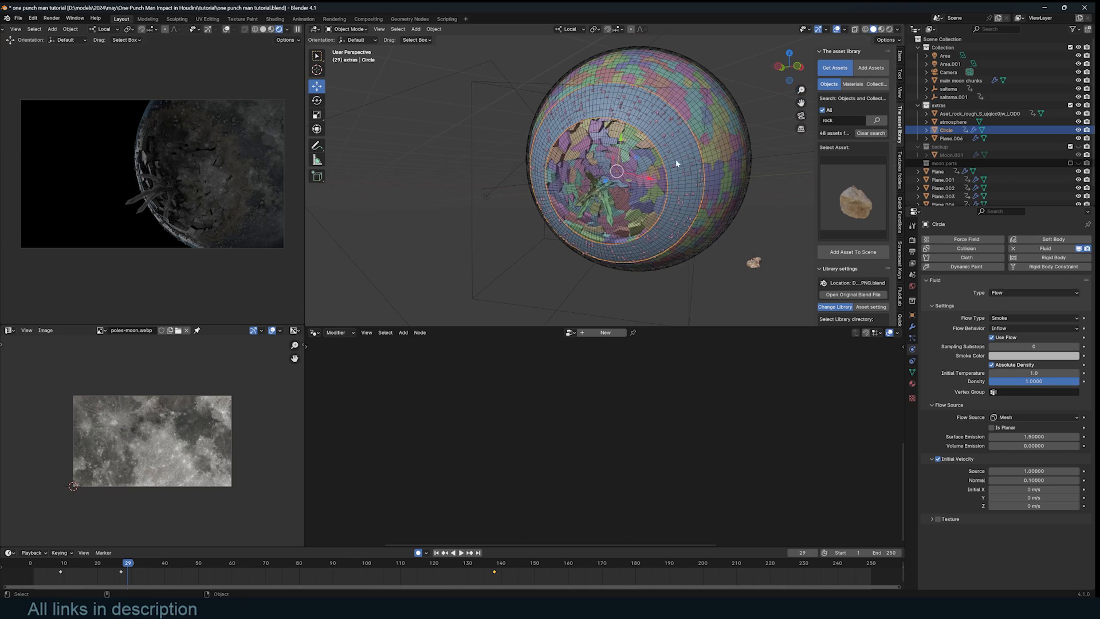
key("shift+a")
left_click(664, 228)
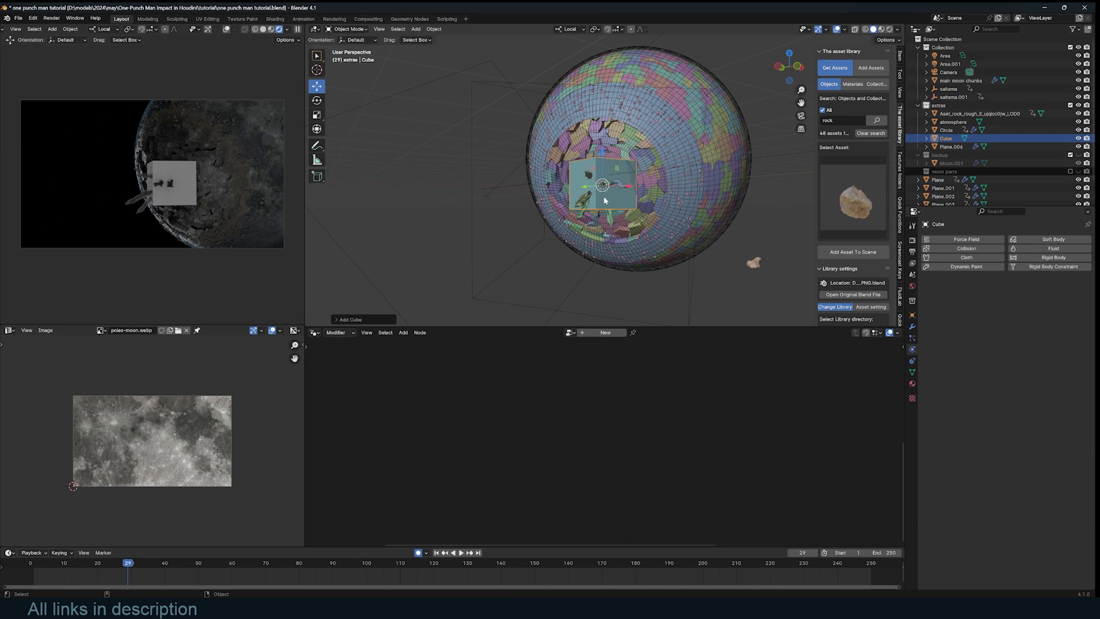
- Enlarge the cube, then flatten it along its local Y axis into a slab
key("KP_1")
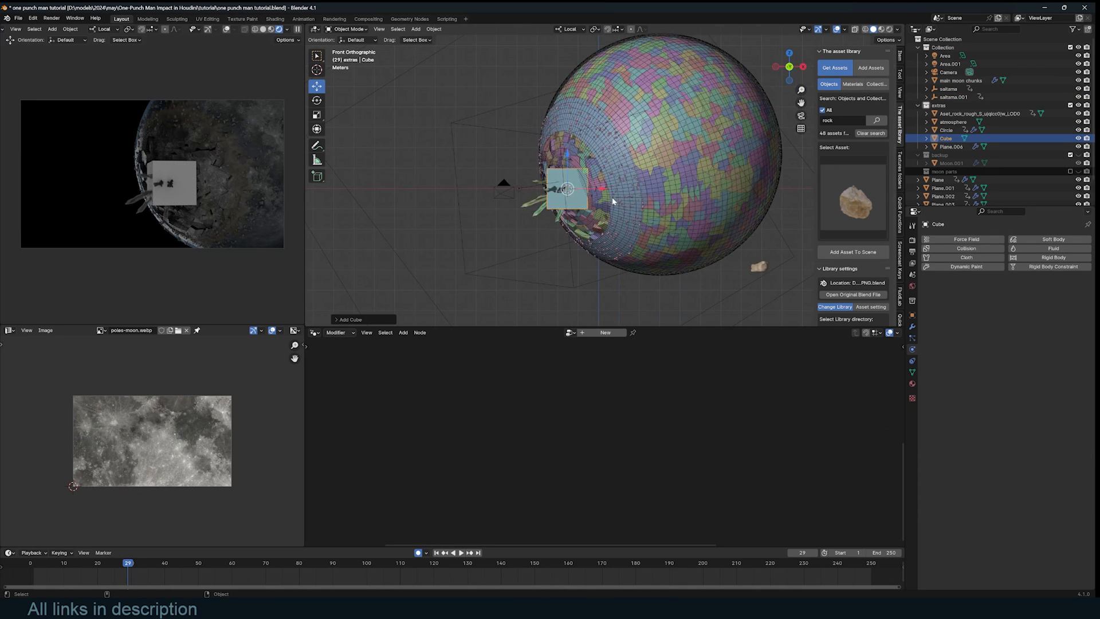
middle_click_drag(612, 201, 656, 213)
key("s")
left_click(751, 223)
middle_click_drag(751, 223, 712, 192)
key("s")
key("x")
key("x")
key("y")
key("y")
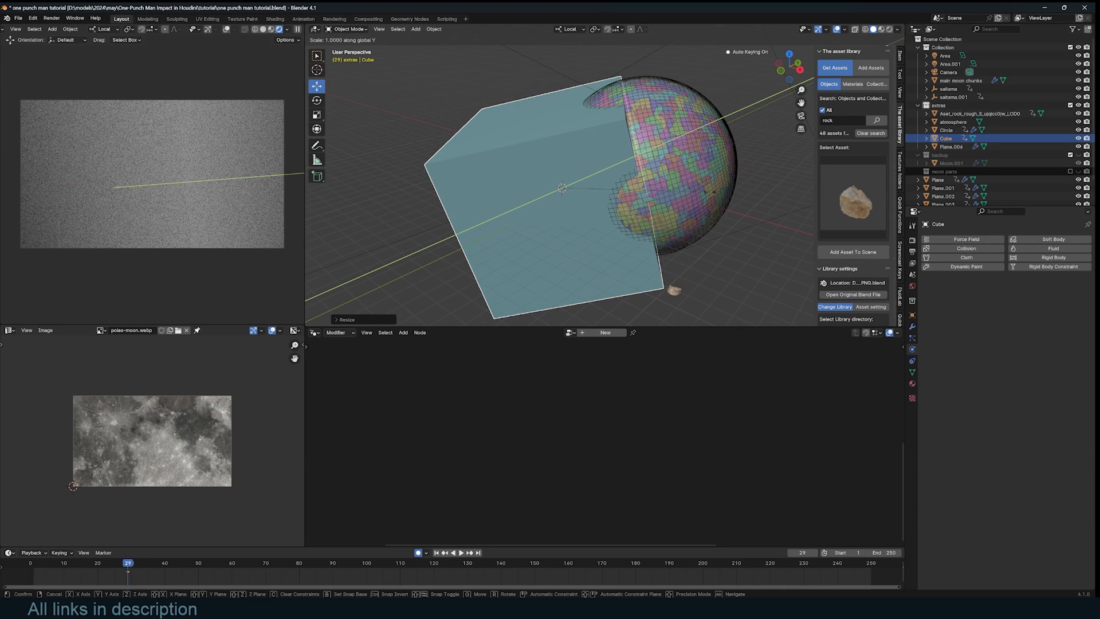
key("y")
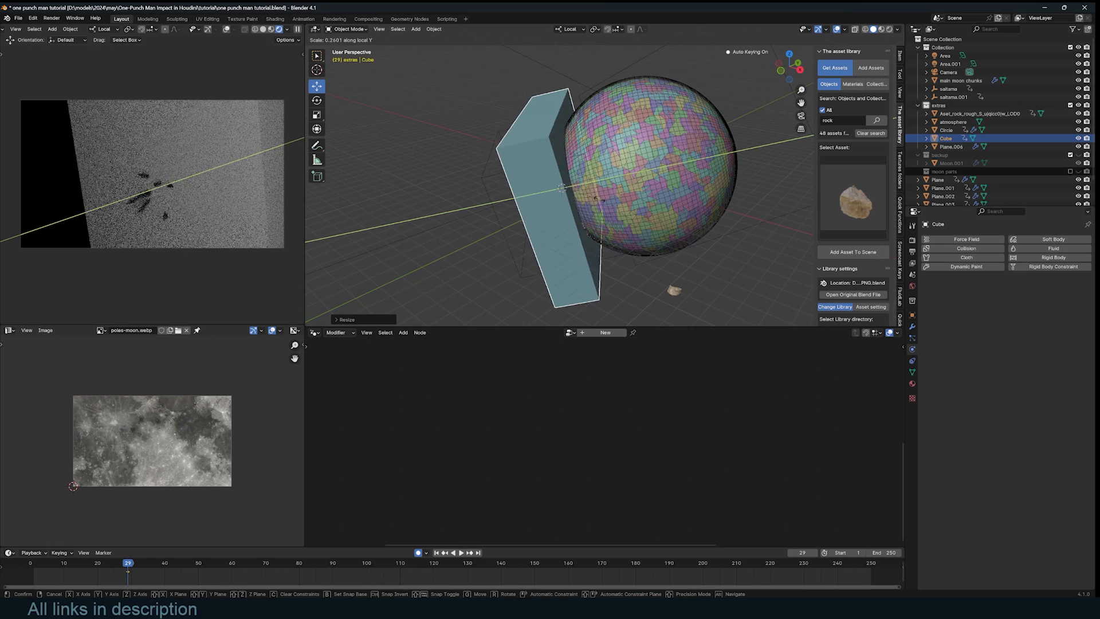
key("Return")
- Make the slab a gas Fluid Domain and rotate it 180° around Z
middle_click_drag(630, 195, 657, 201)
left_click(1054, 248)
scroll(517, 286, "up", 3)
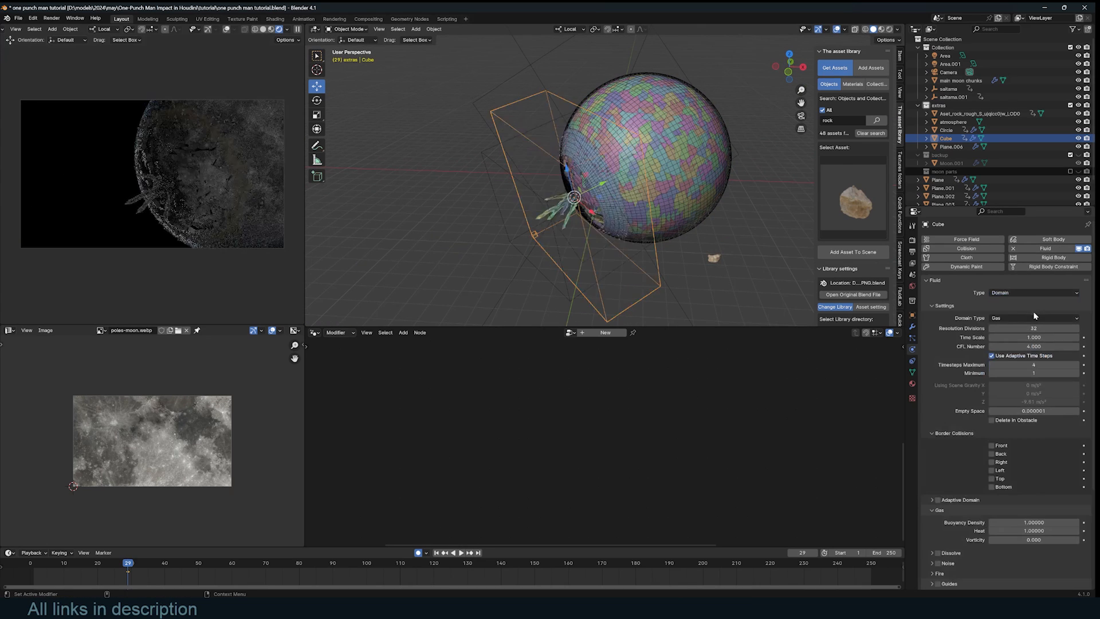
key("r")
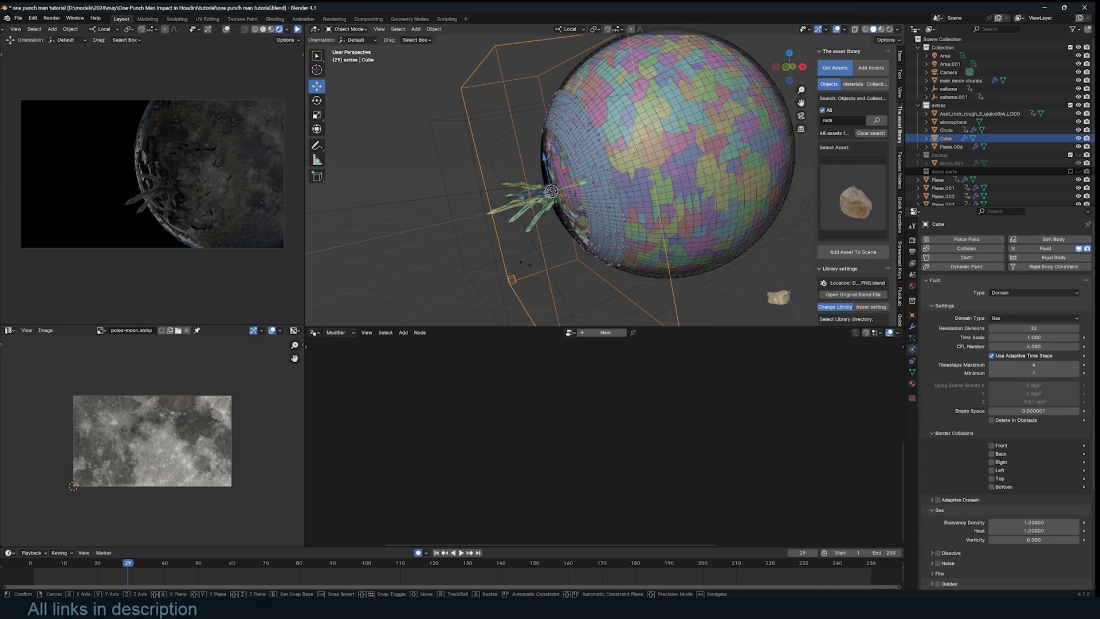
key("z")
key("z")
type("180")
key("Return")
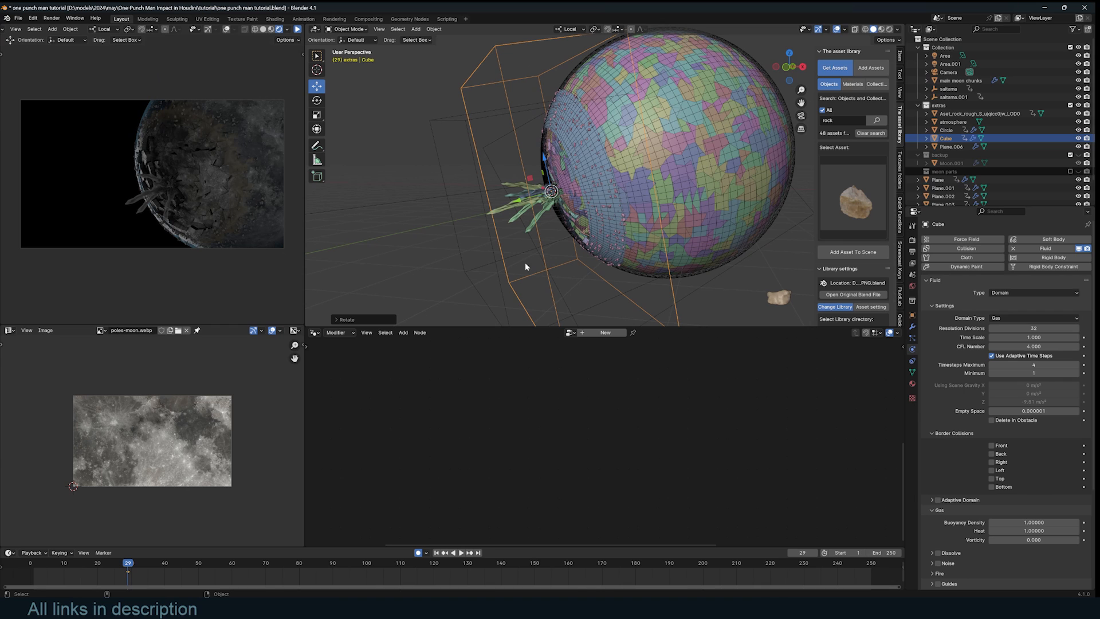
- Play the simulation from the first frame to preview the domain
key("ctrl+z")
left_click(33, 570)
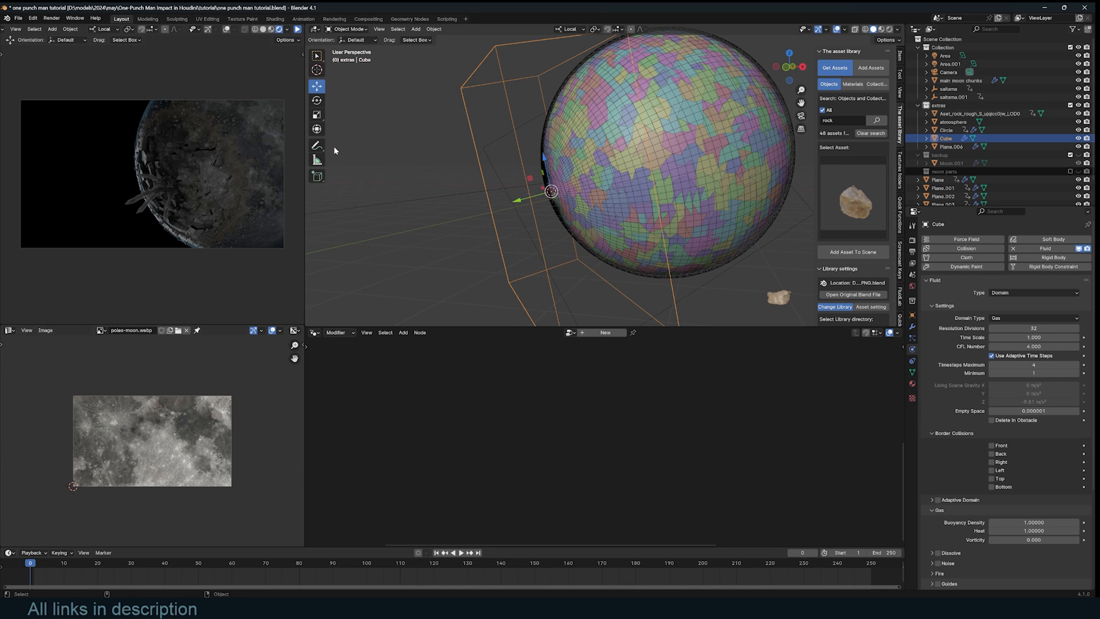
key("space")
scroll(521, 206, "up", 4)
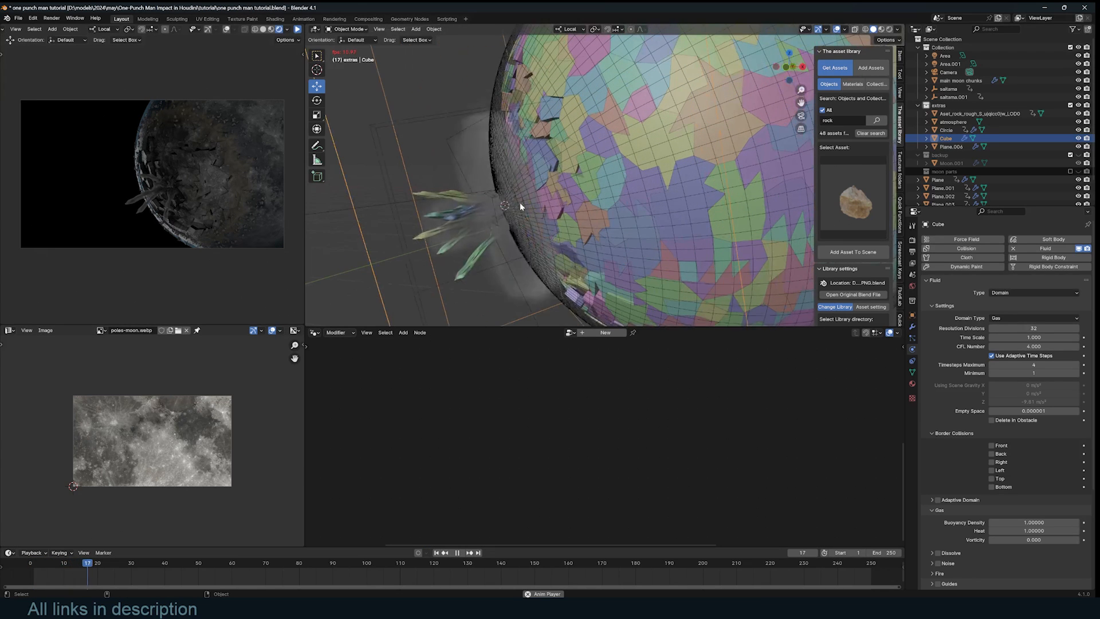
scroll(603, 215, "down", 6)
middle_click_drag(603, 209, 642, 218)
key("Escape")
- Save the file and enable Adaptive Domain
key("ctrl+s")
scroll(1022, 403, "down", 4)
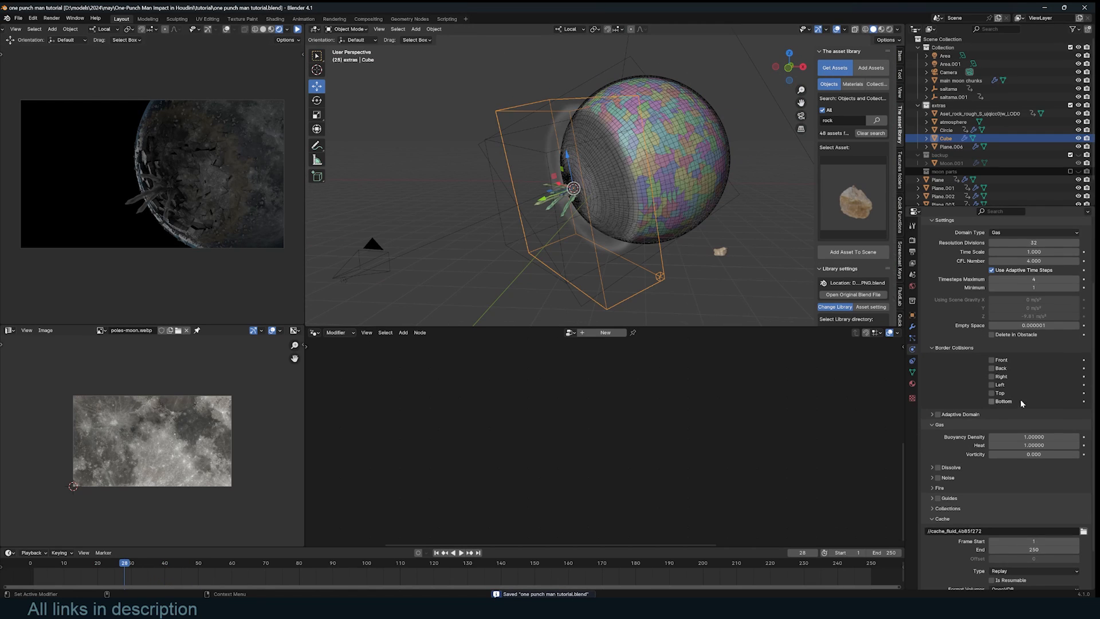
left_click(938, 415)
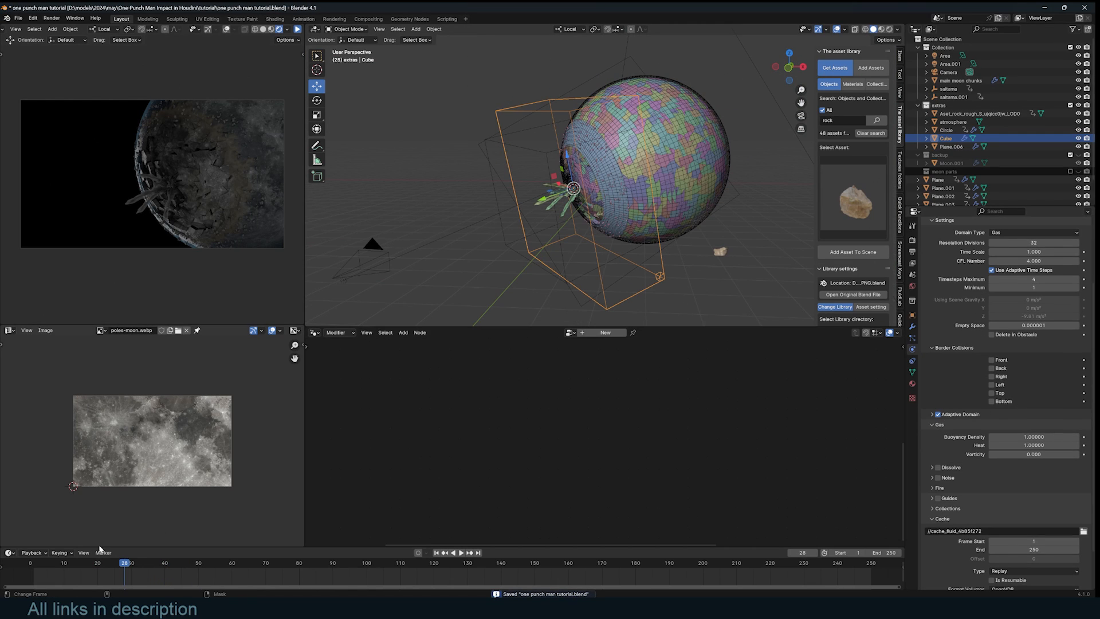
- Set Vorticity to 0.2 and Buoyancy Density and Heat to 0.1
left_click(1033, 455)
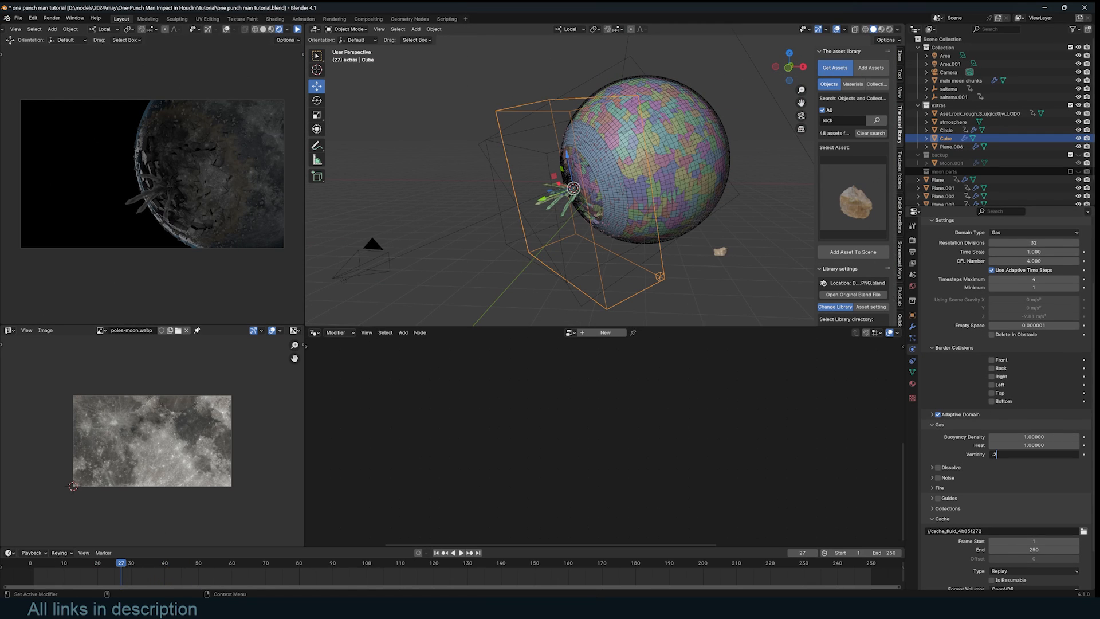
key("Return")
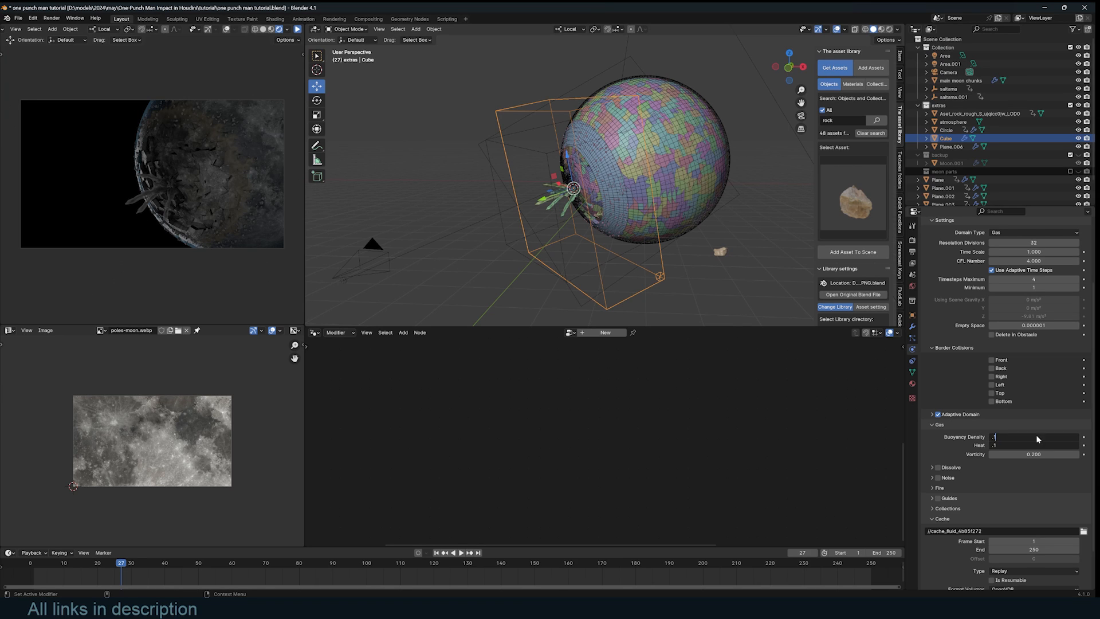
key("Return")
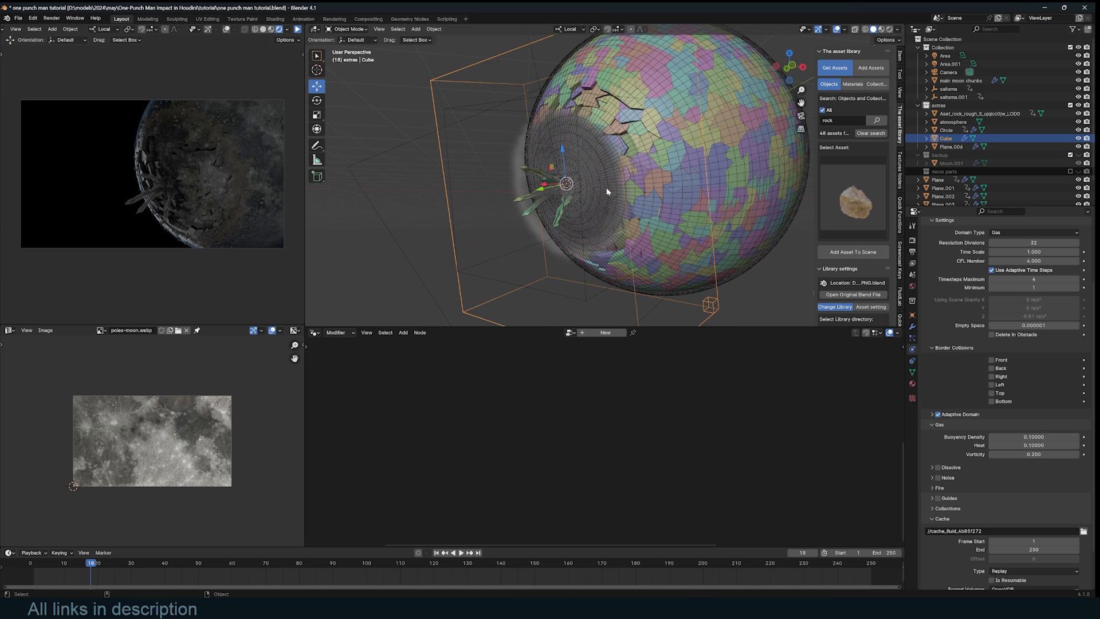
- Select the shockwave ring and play from frames 11 and 21 to check its flow
middle_click_drag(607, 187, 672, 156)
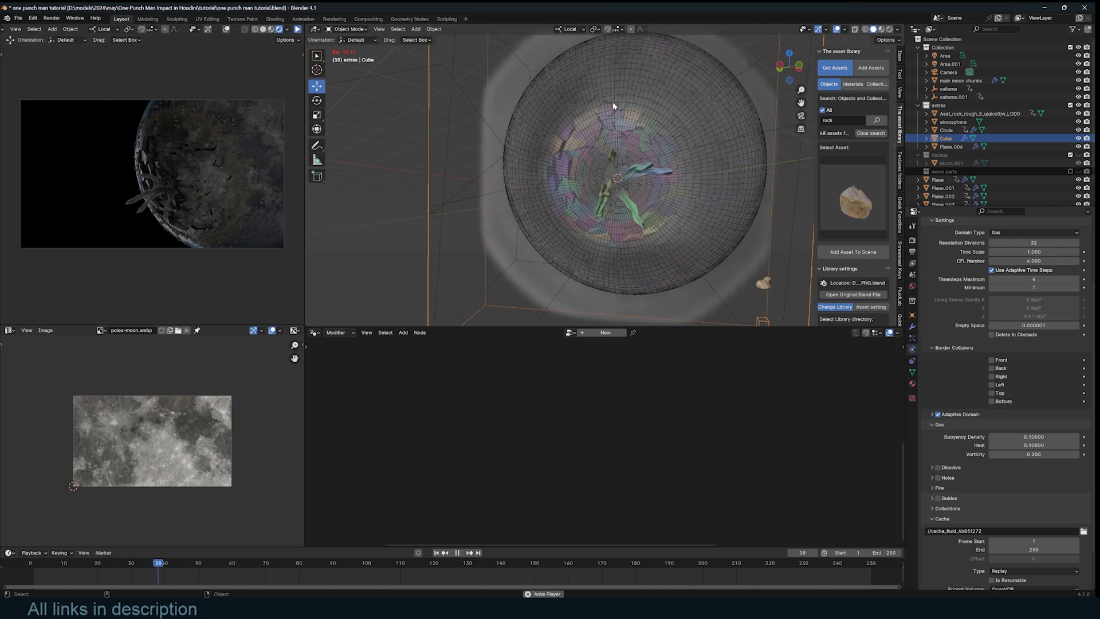
left_click(625, 91)
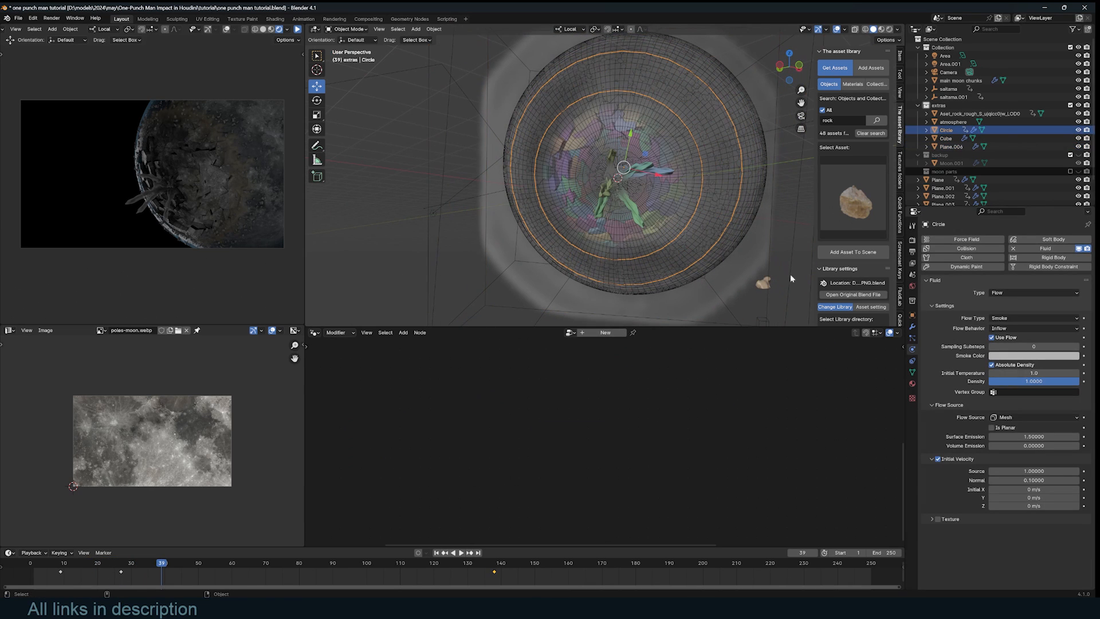
left_click(69, 577)
key("space")
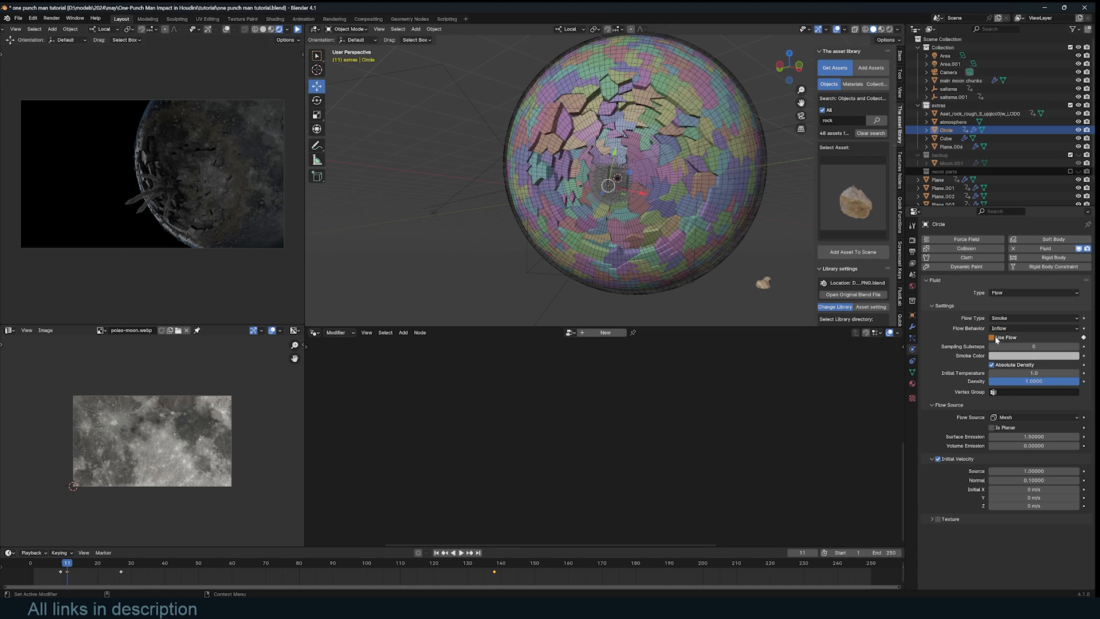
left_click(105, 563)
key("space")
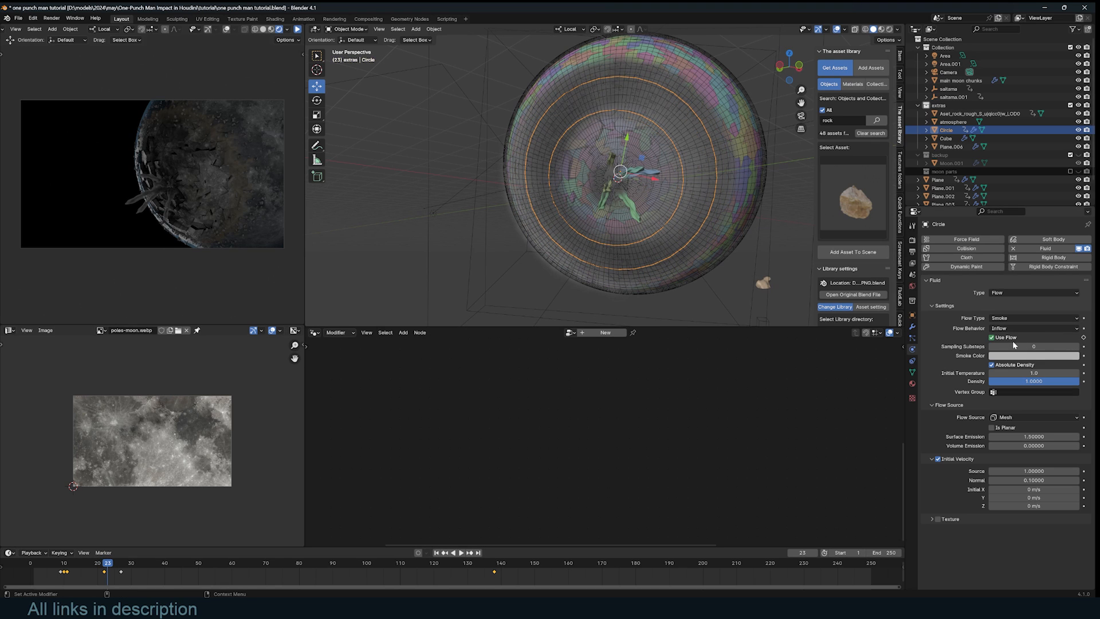
- Replay the smoke simulation from the start, orbiting to inspect it, stopping at frame 53
key("shift+Left")
key("space")
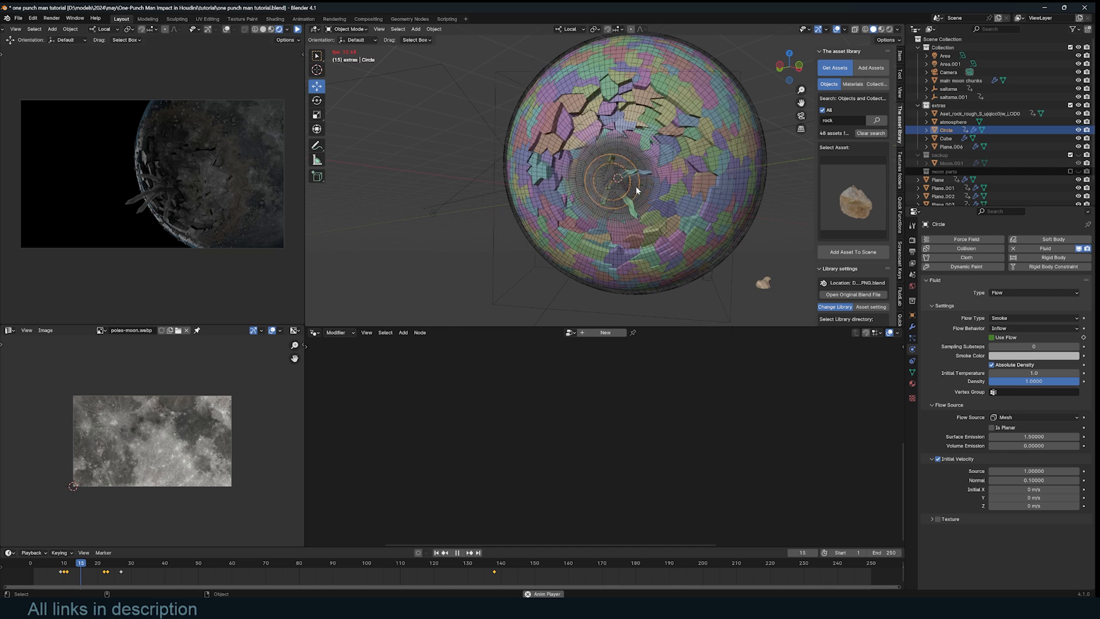
middle_click_drag(617, 180, 575, 170)
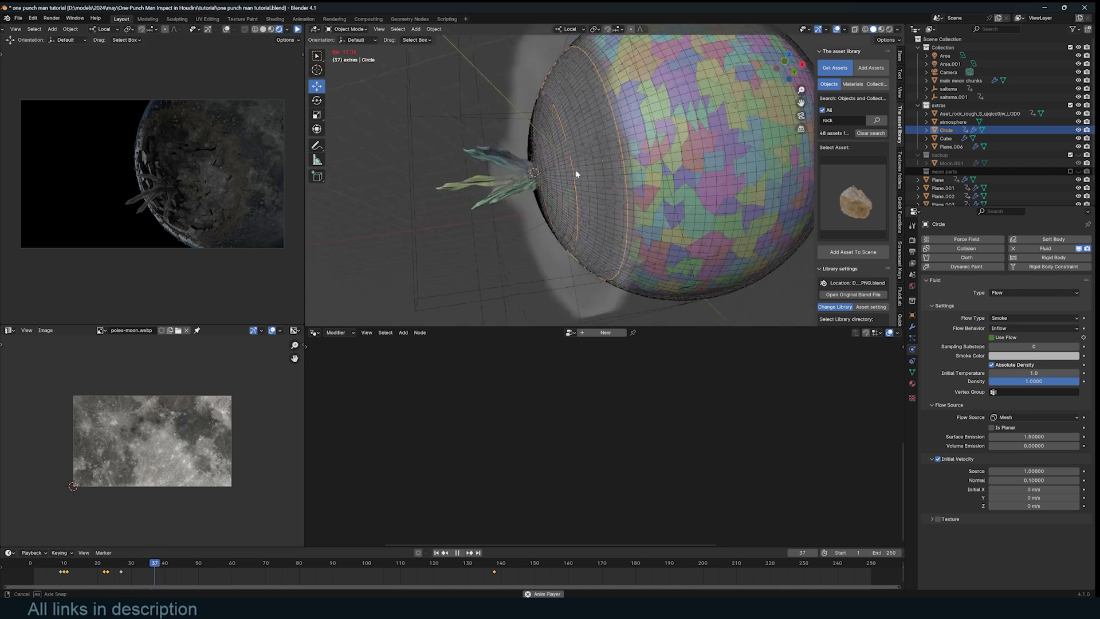
scroll(579, 179, "down", 3)
key("space")
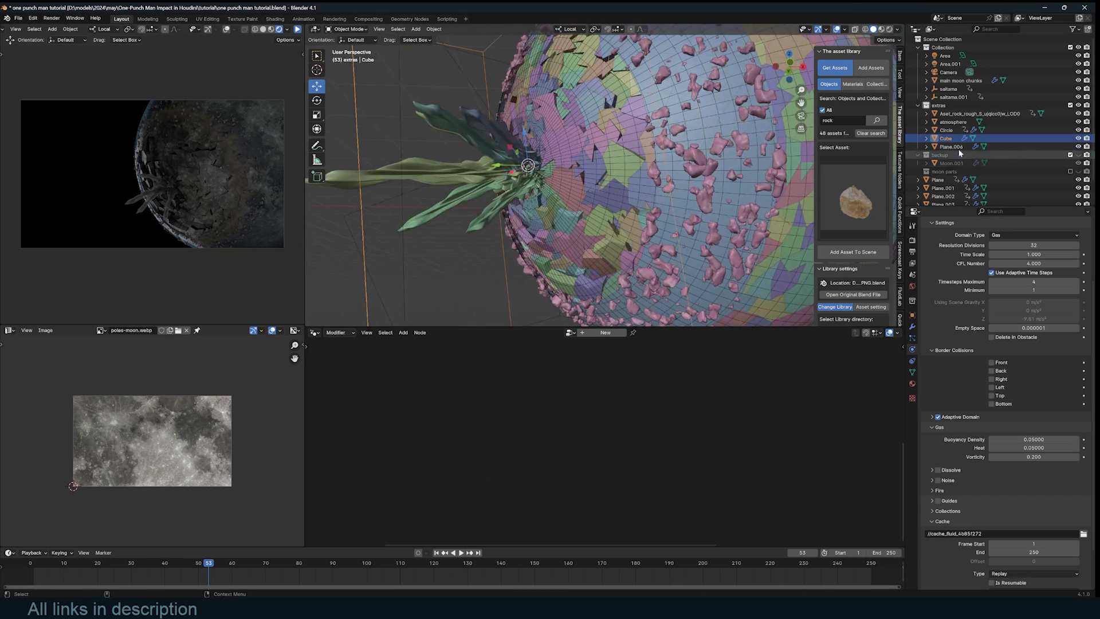
- Set the Circle ring's smoke flow initial temperature to 0.1 and save the file
left_click(946, 130)
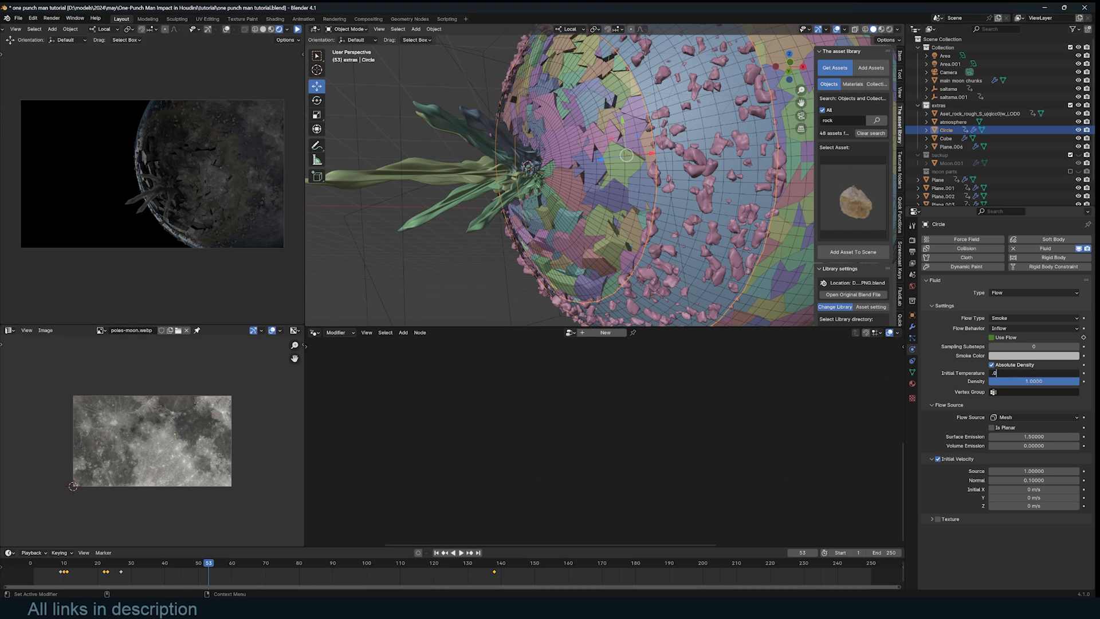
type("1")
key("Return")
key("ctrl+s")
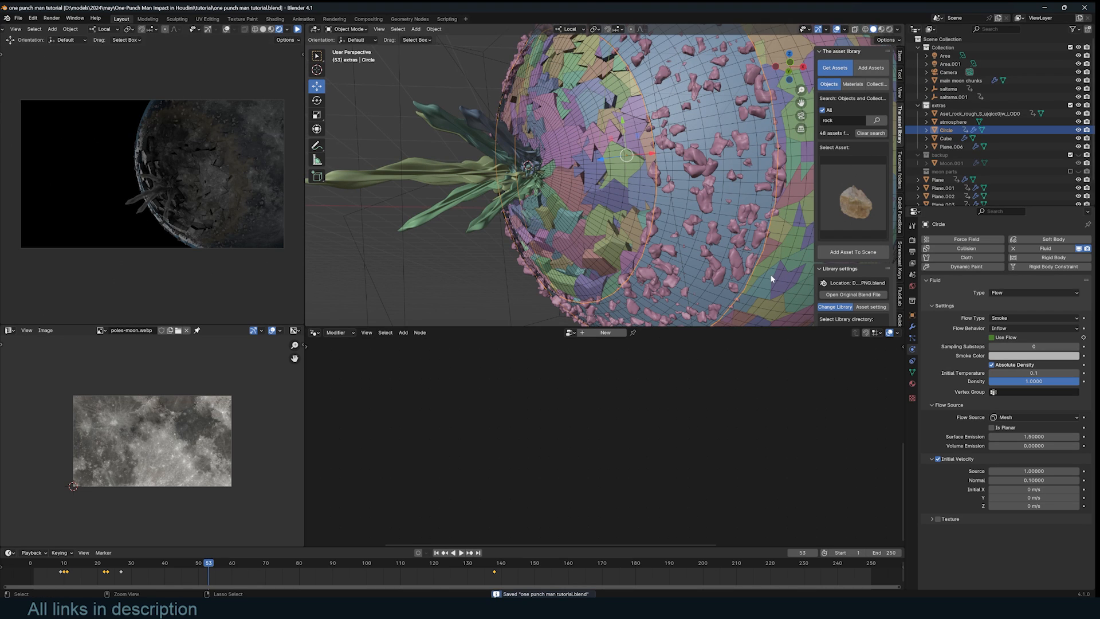
- Replay the smoke simulation from the start while orbiting the view
right_click(28, 584, "shift")
scroll(424, 259, "down", 5)
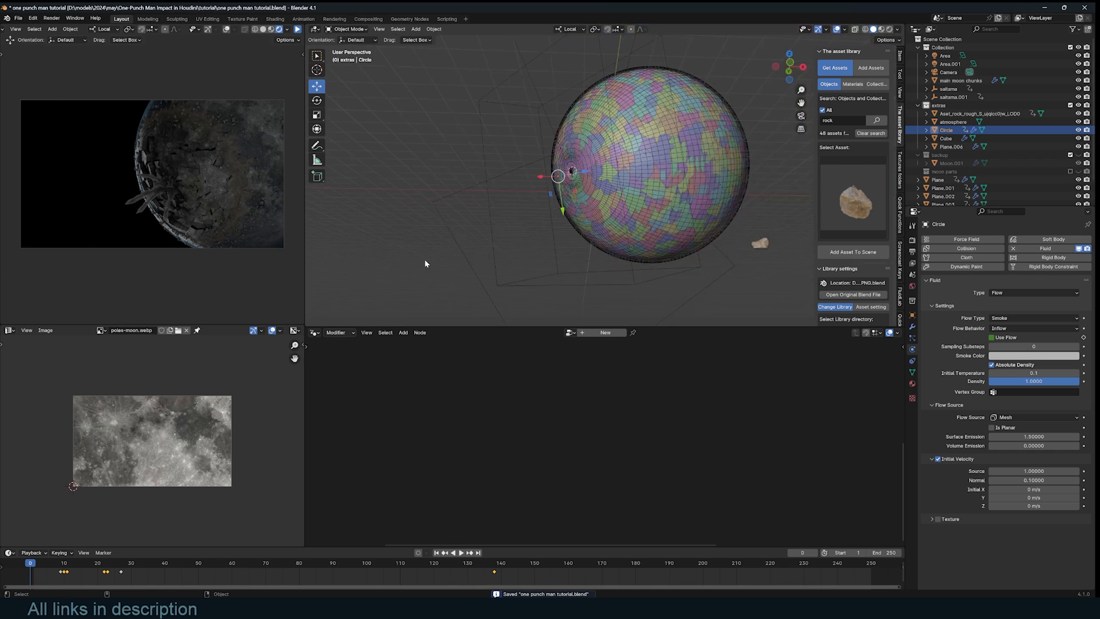
key("space")
middle_click_drag(464, 227, 539, 229)
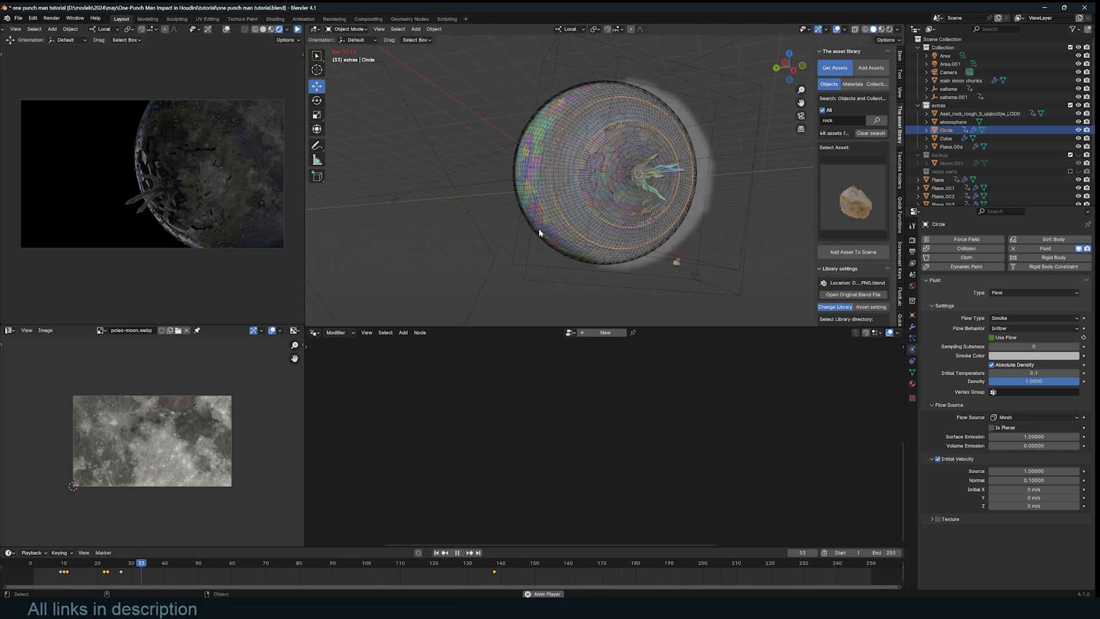
- Set the smoke domain box's time scale to 0.5
left_click(663, 289)
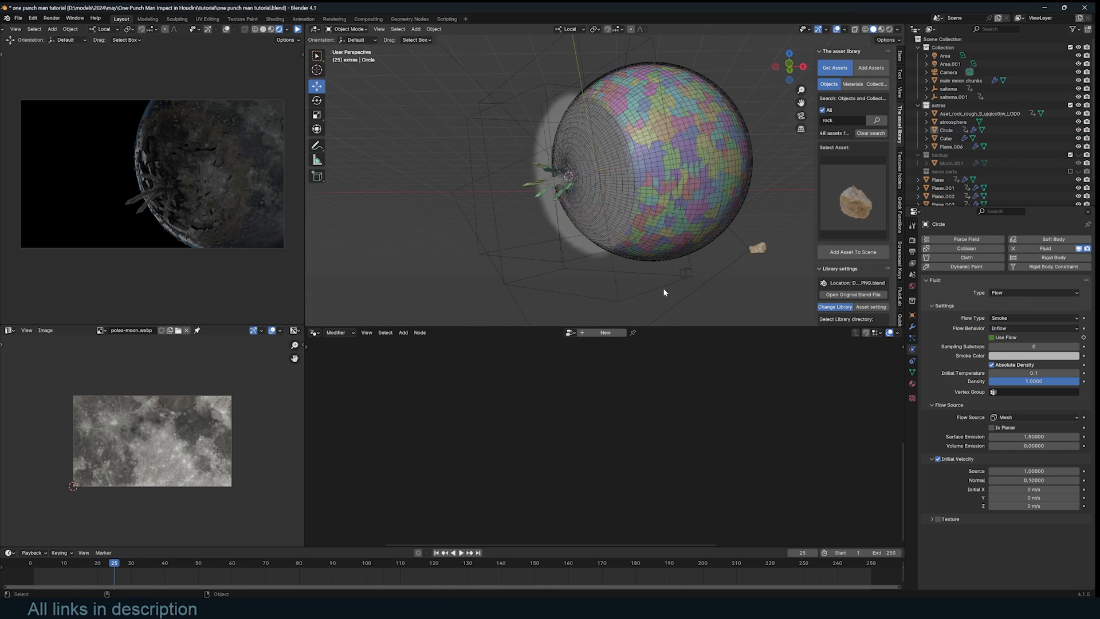
left_click(663, 288)
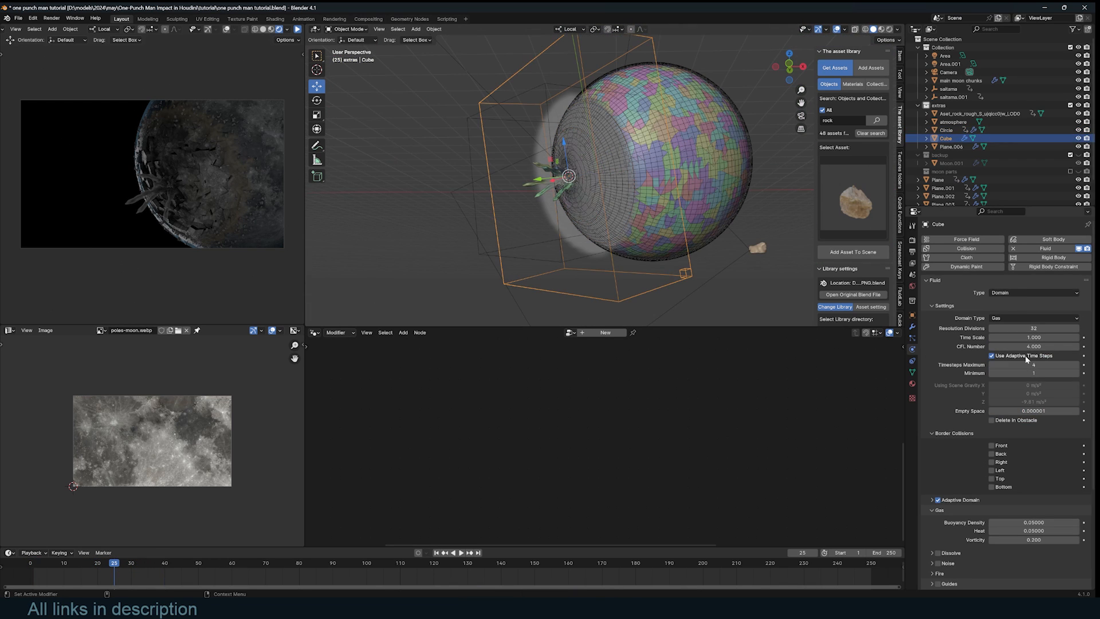
left_click(1035, 338)
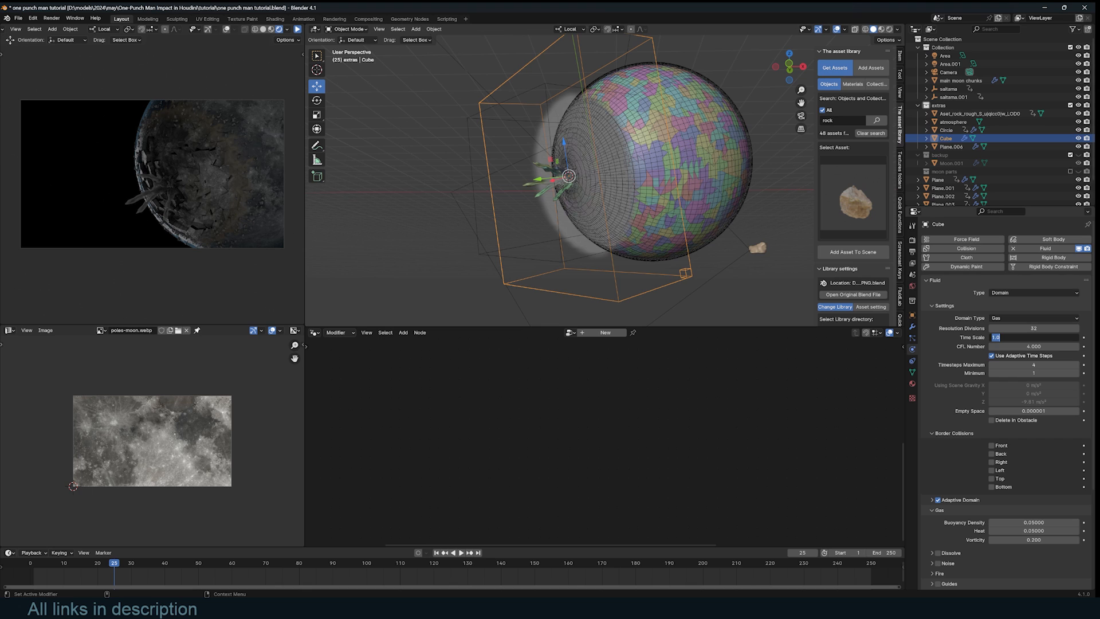
type(".5")
key("Return")
- Replay the simulation from the first frame, then switch the bottom area to the Shader Editor
key("shift+Left")
key("space")
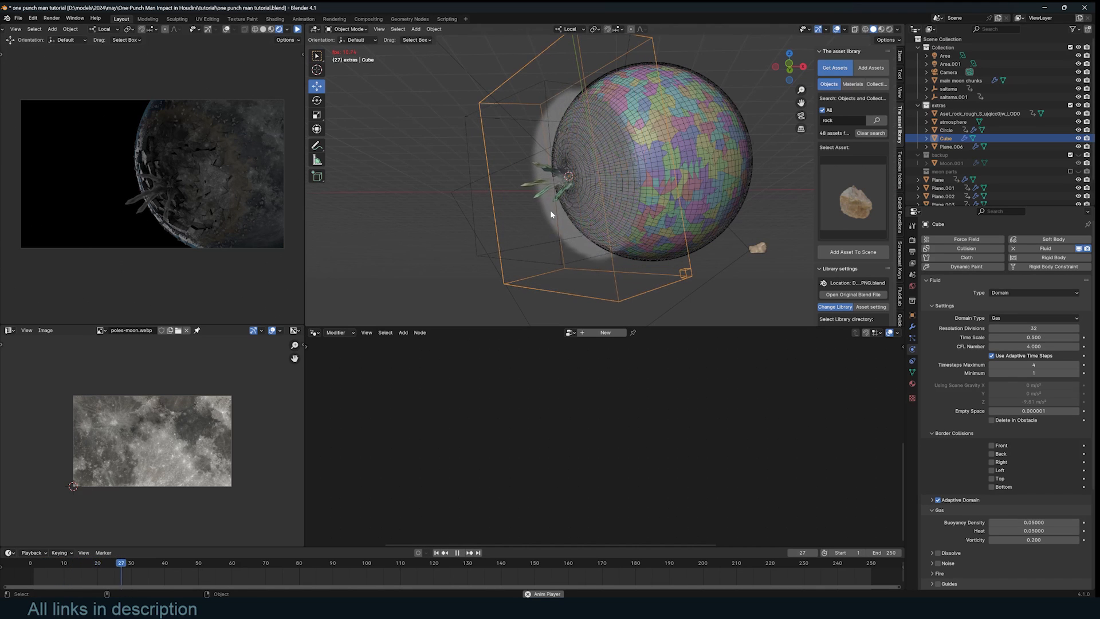
key("Escape")
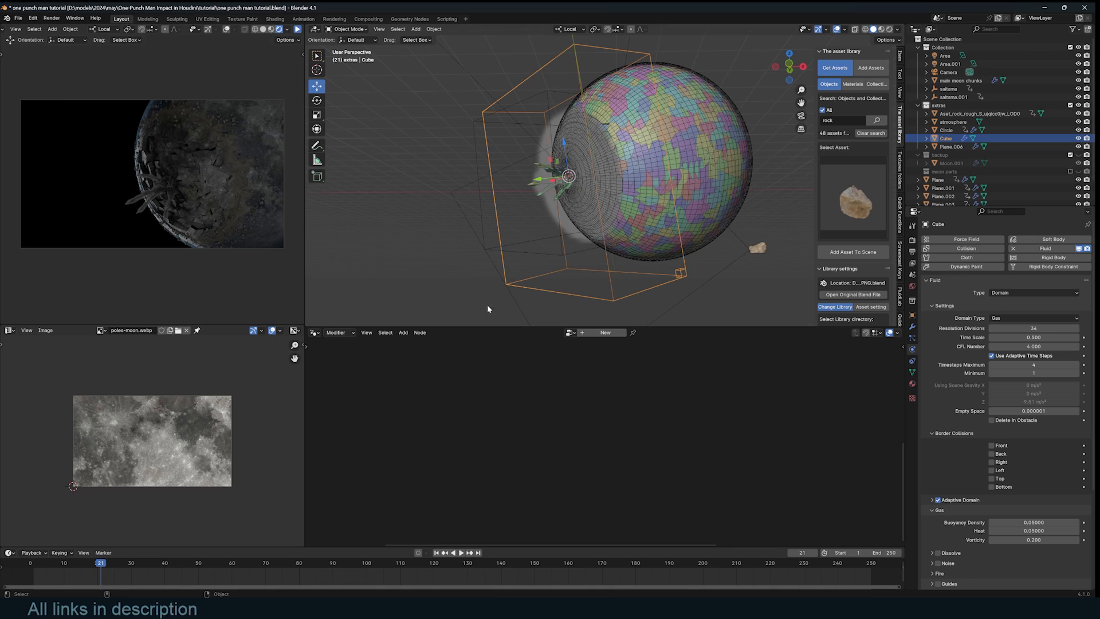
left_click(314, 332)
left_click(350, 413)
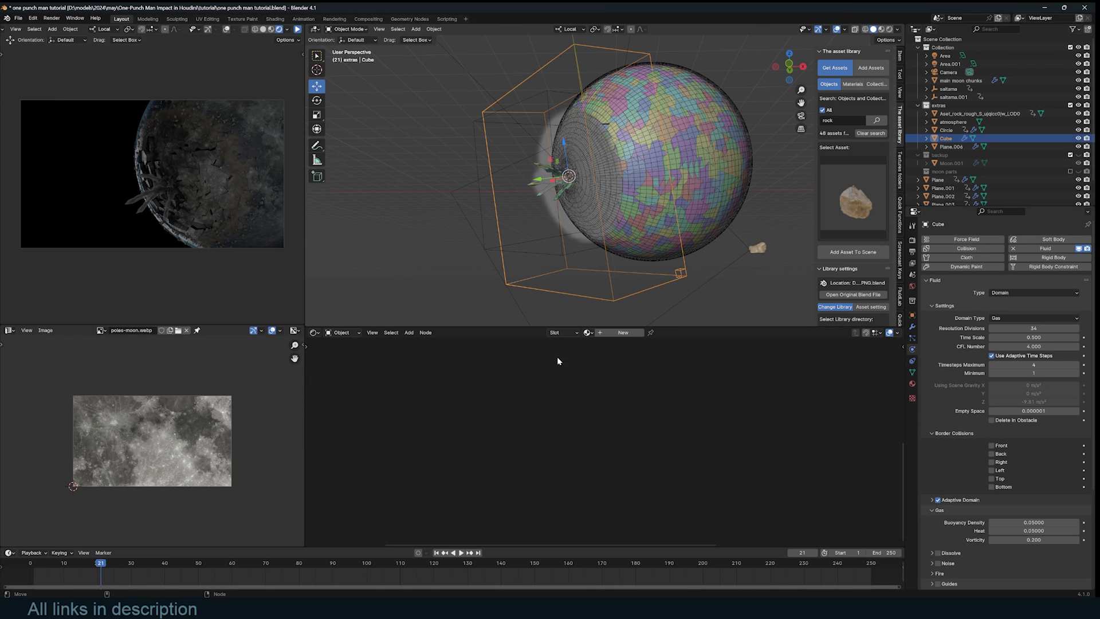
- Give the smoke domain a new Principled Volume material with density 7.4 and a faint pinkish tint
left_click(618, 333)
key("shift+a")
type("v")
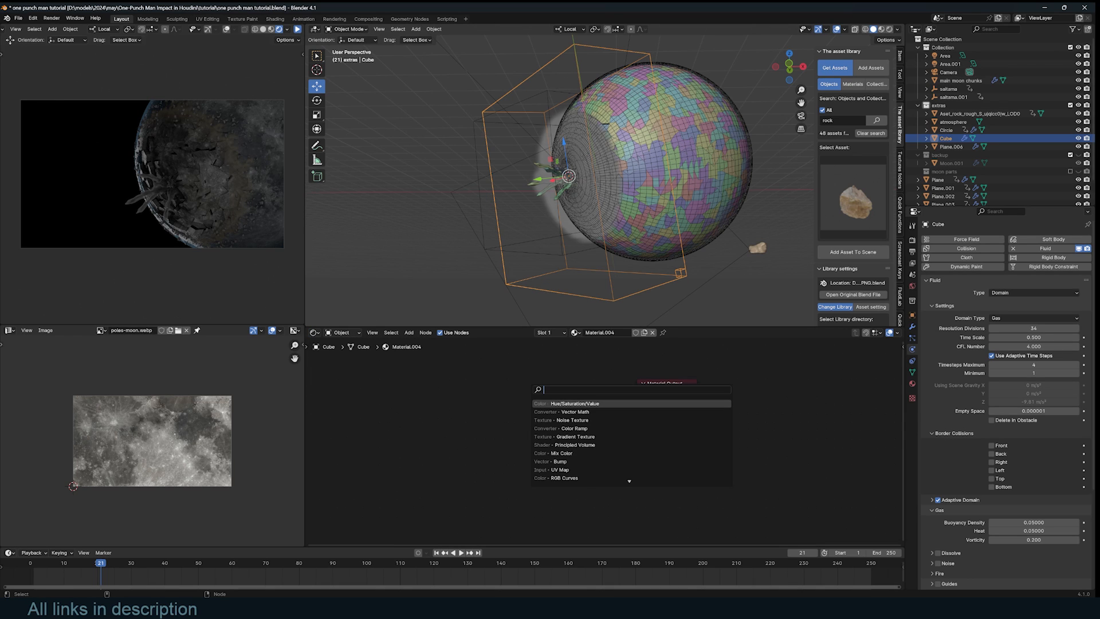
type("ol")
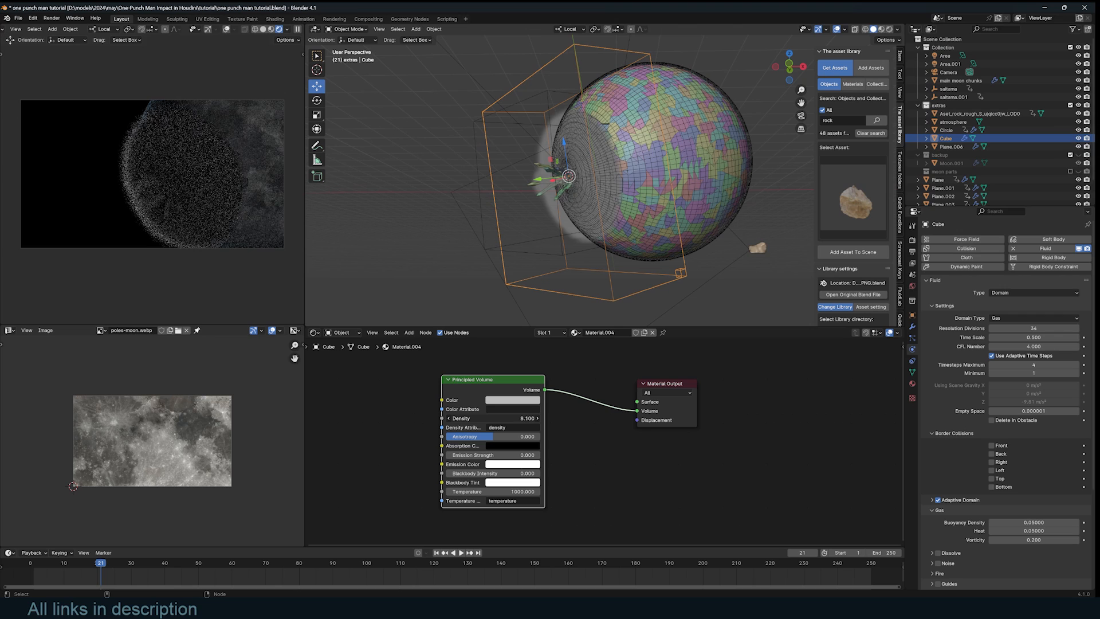
left_click_drag(471, 419, 494, 418)
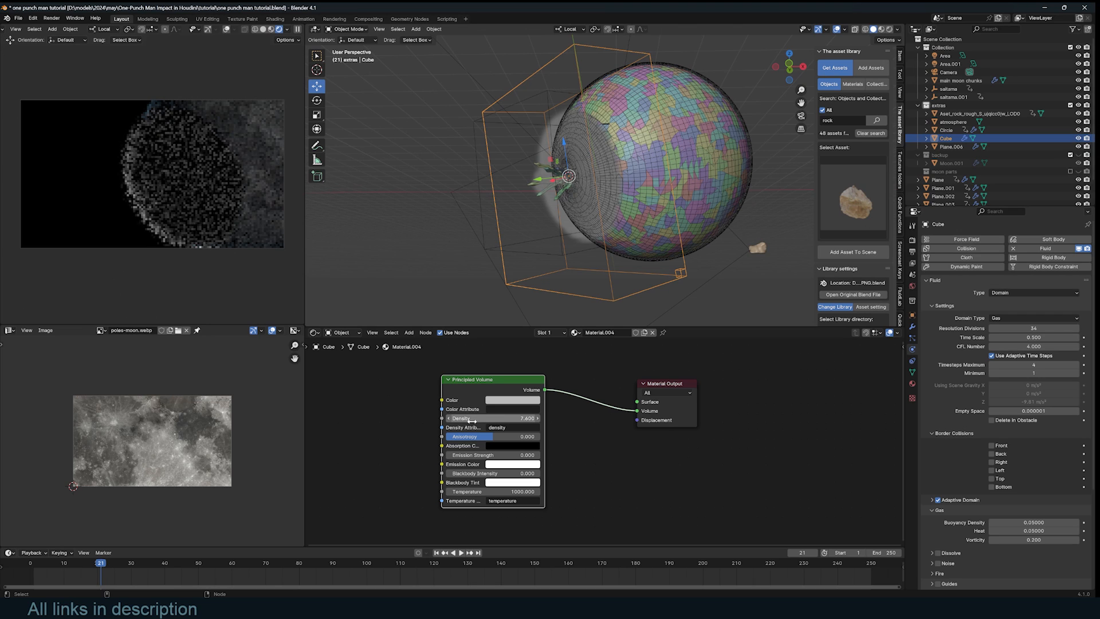
left_click(531, 400)
left_click_drag(527, 304, 527, 307)
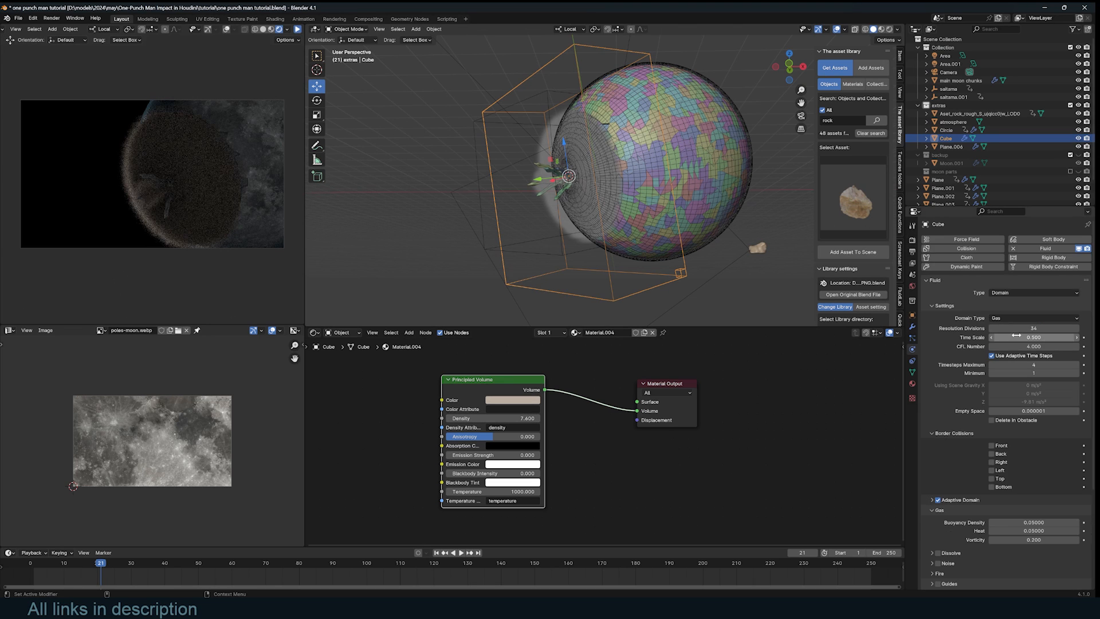
- Raise the domain's resolution divisions to 128 and orbit around the crater
double_click(1019, 329)
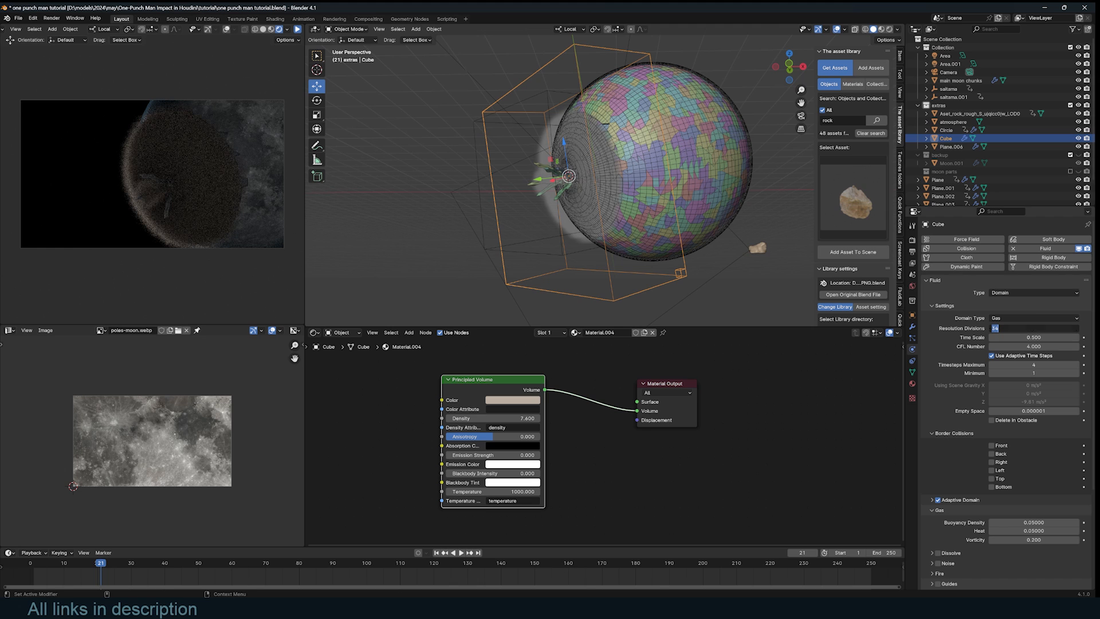
type("128")
key("Return")
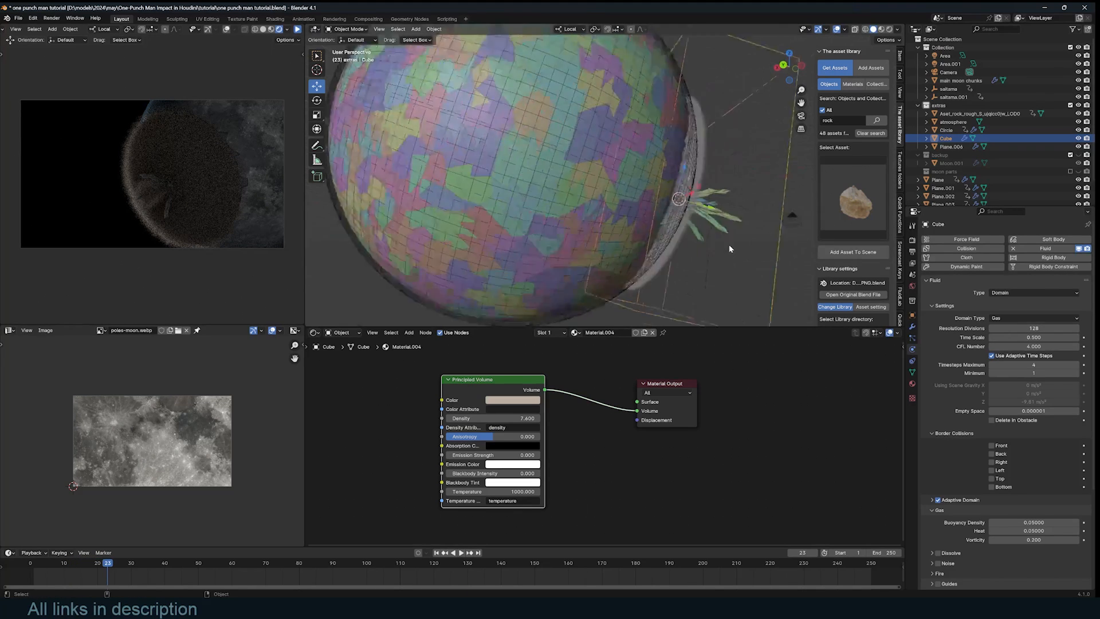
middle_click_drag(730, 246, 725, 159)
- Add a Displace modifier to the Circle ring driven by a new Clouds noise texture
left_click(719, 96)
left_click(718, 93)
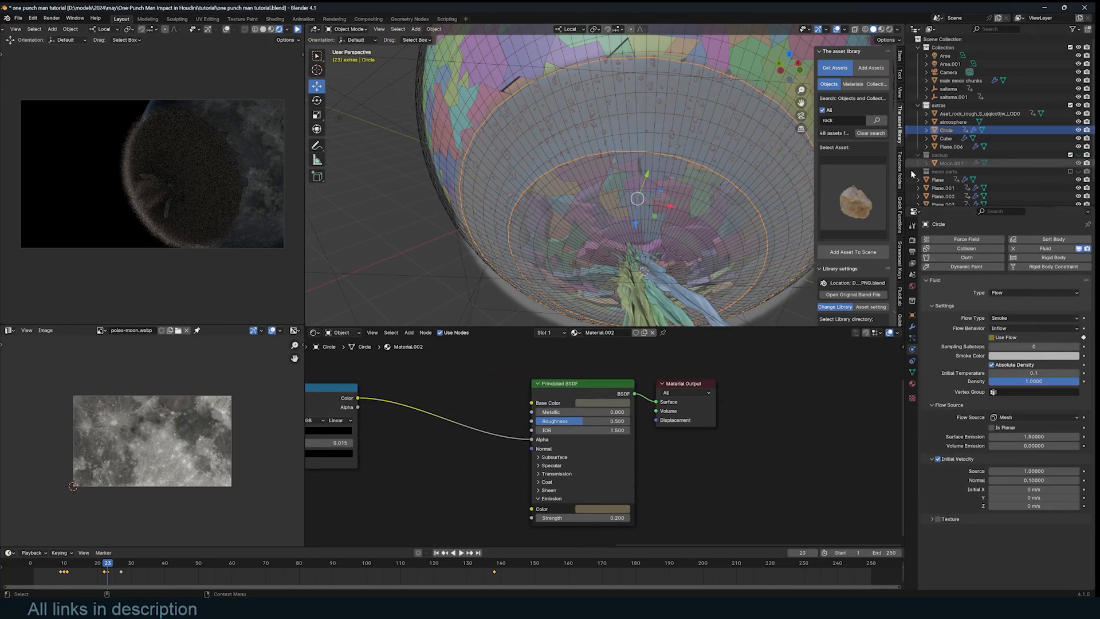
left_click(912, 326)
key("shift+a")
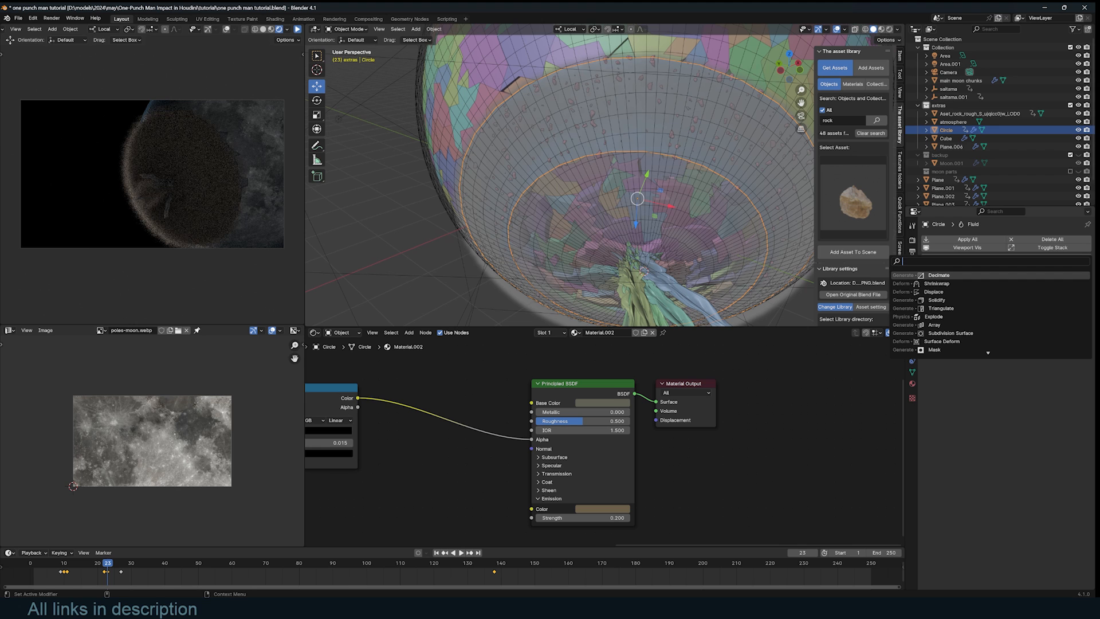
type("d")
left_click(1008, 284)
left_click(1060, 323)
left_click(1080, 323)
left_click(1013, 265)
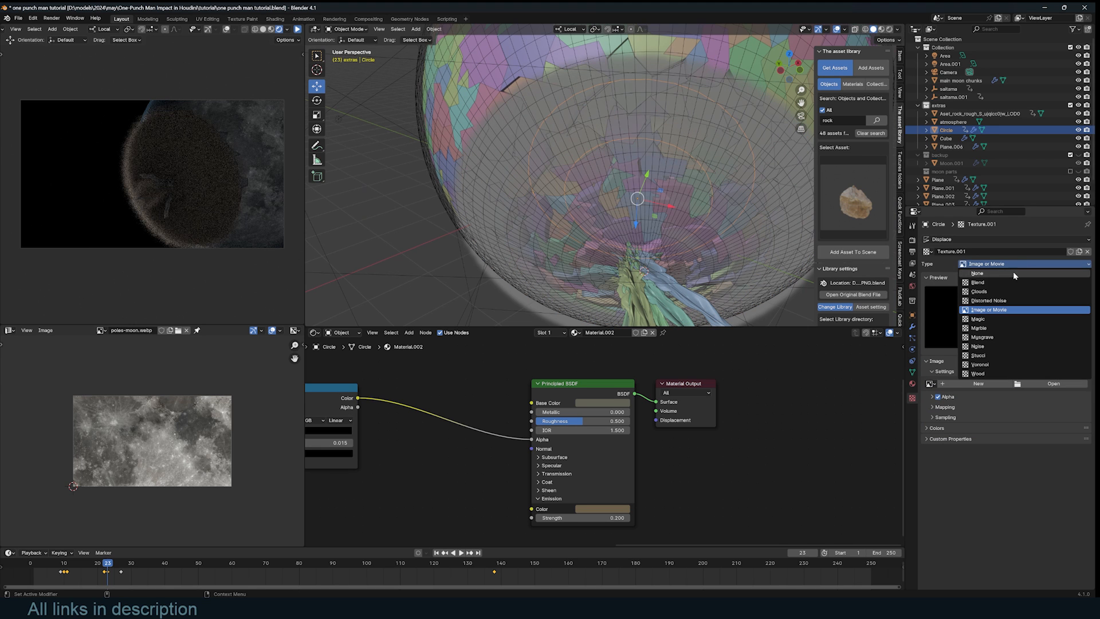
left_click(1004, 292)
- Add a level-2 Subdivision to the ring and inspect the distorted ring from the side
middle_click_drag(645, 186, 704, 158)
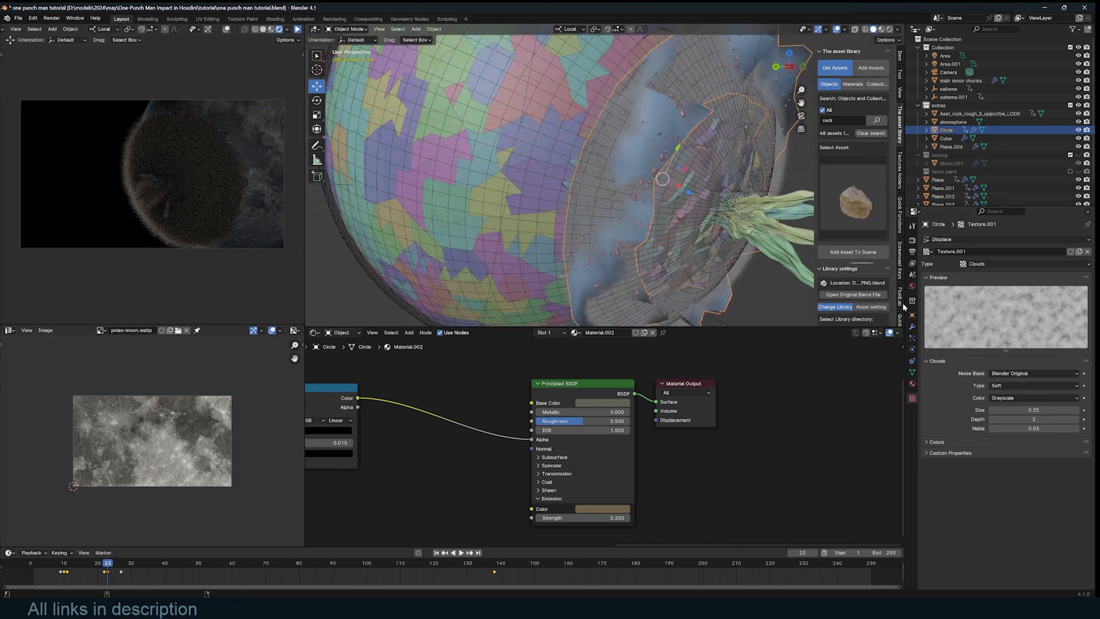
key("ctrl+2")
middle_click_drag(760, 204, 710, 194)
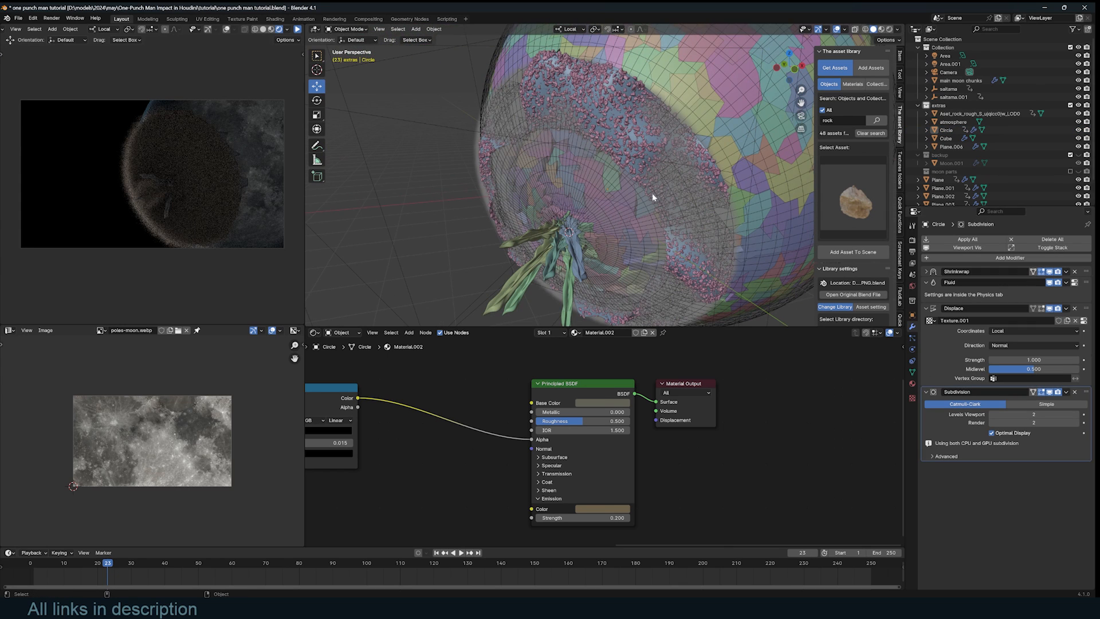
- Lower the pink rock scatter's subdivision level to 1 in the Geometry Node editor
left_click(596, 100)
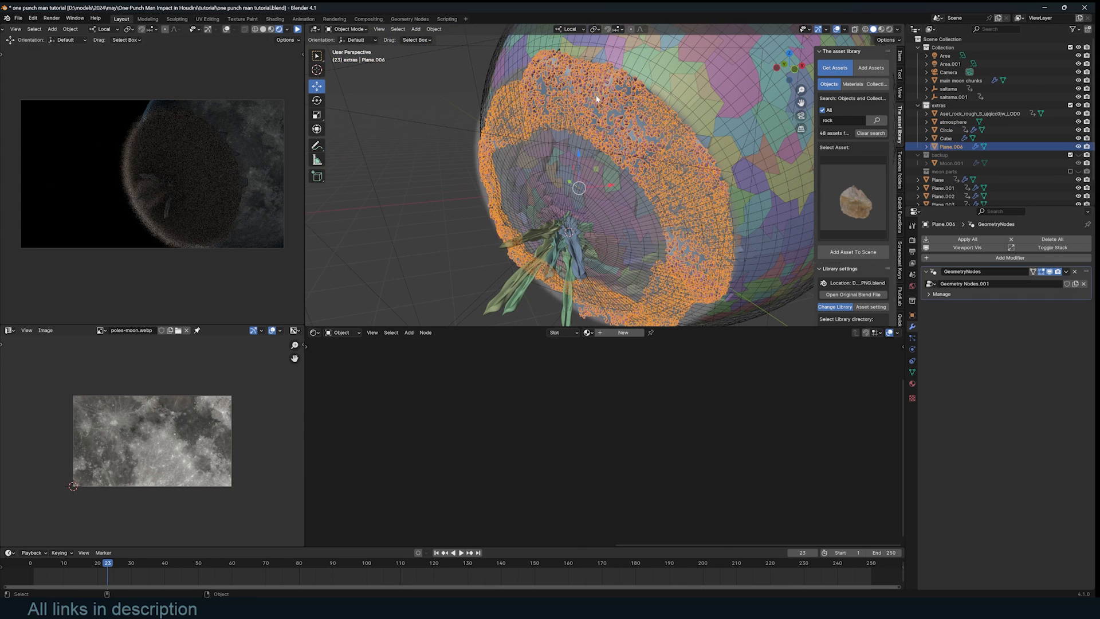
left_click(326, 332)
left_click(344, 401)
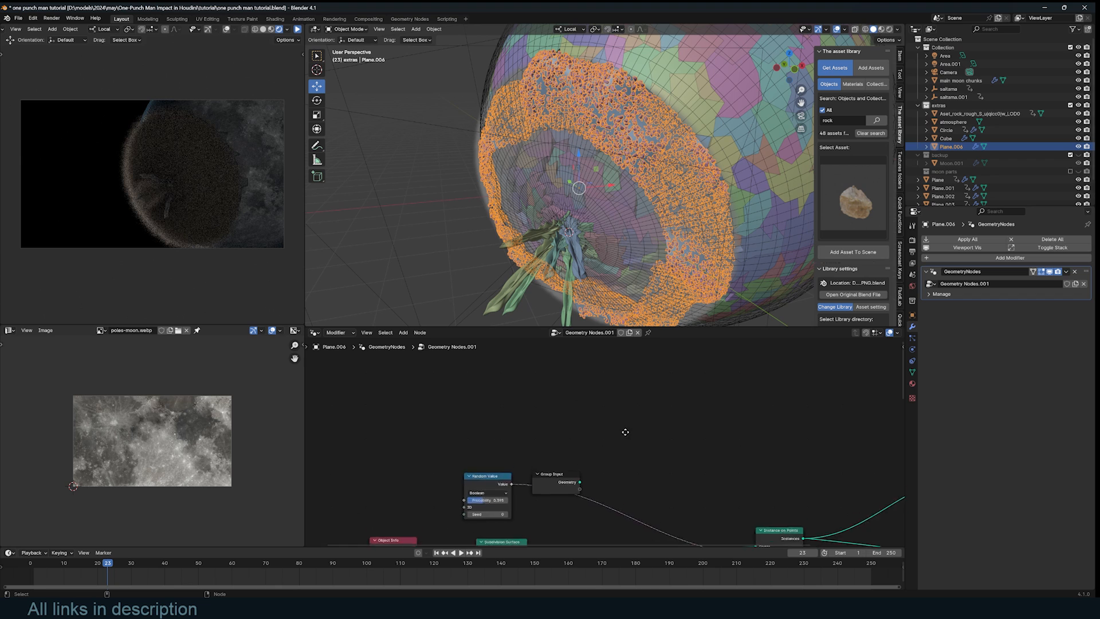
scroll(621, 432, "up", 3)
left_click(492, 479)
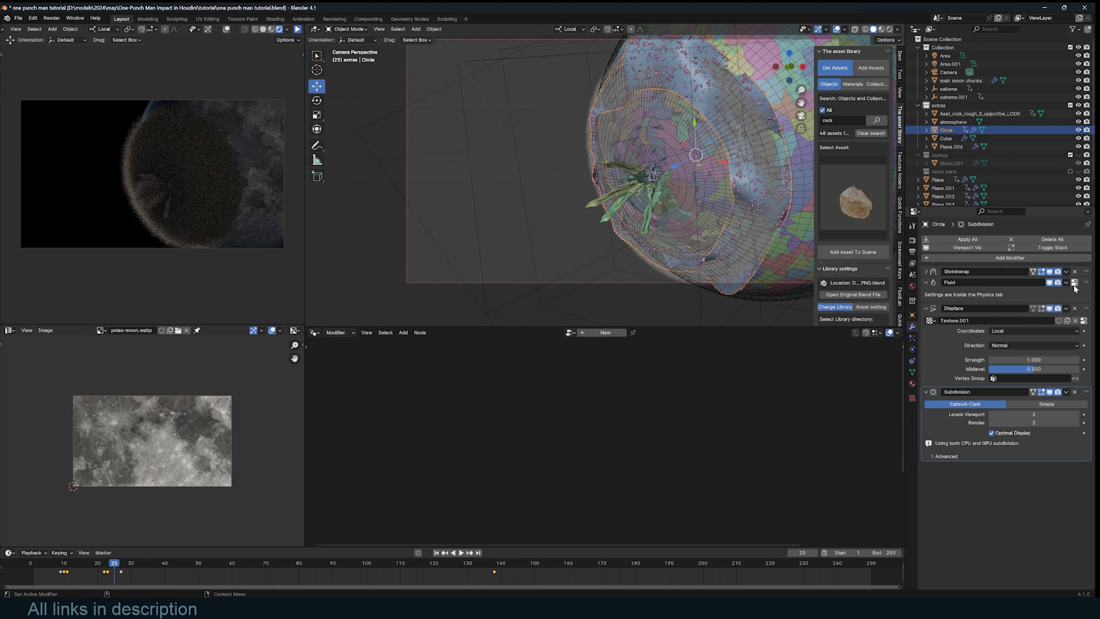
- Move the ring's Fluid modifier to the bottom of the stack, replay, save, and duplicate the ring
left_click_drag(1075, 286, 1069, 438)
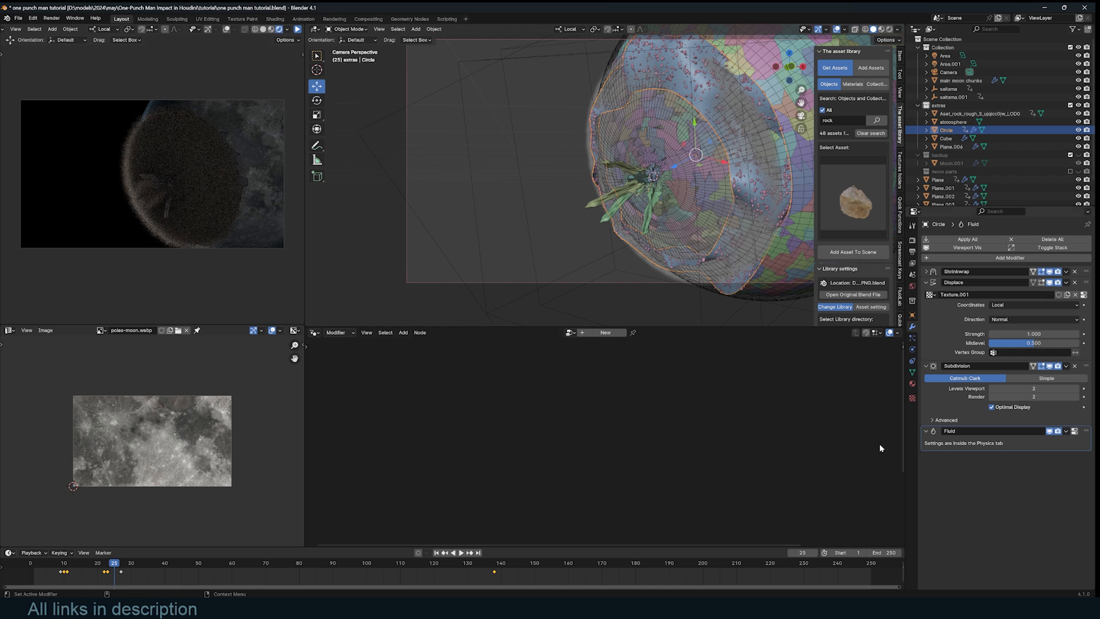
left_click(67, 563)
key("space")
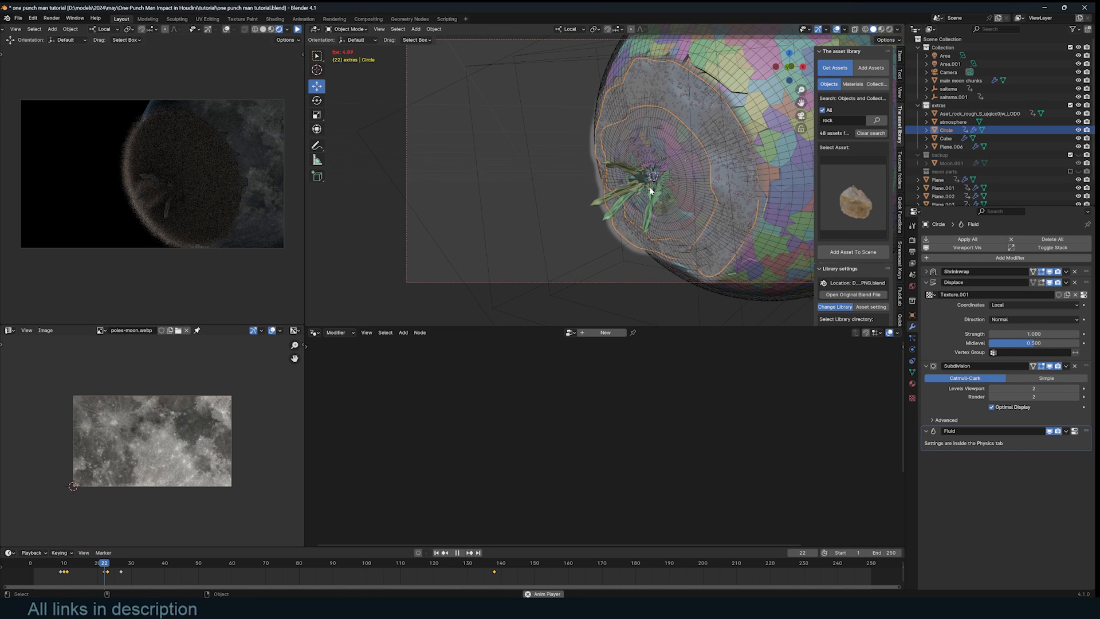
key("space")
key("ctrl+s")
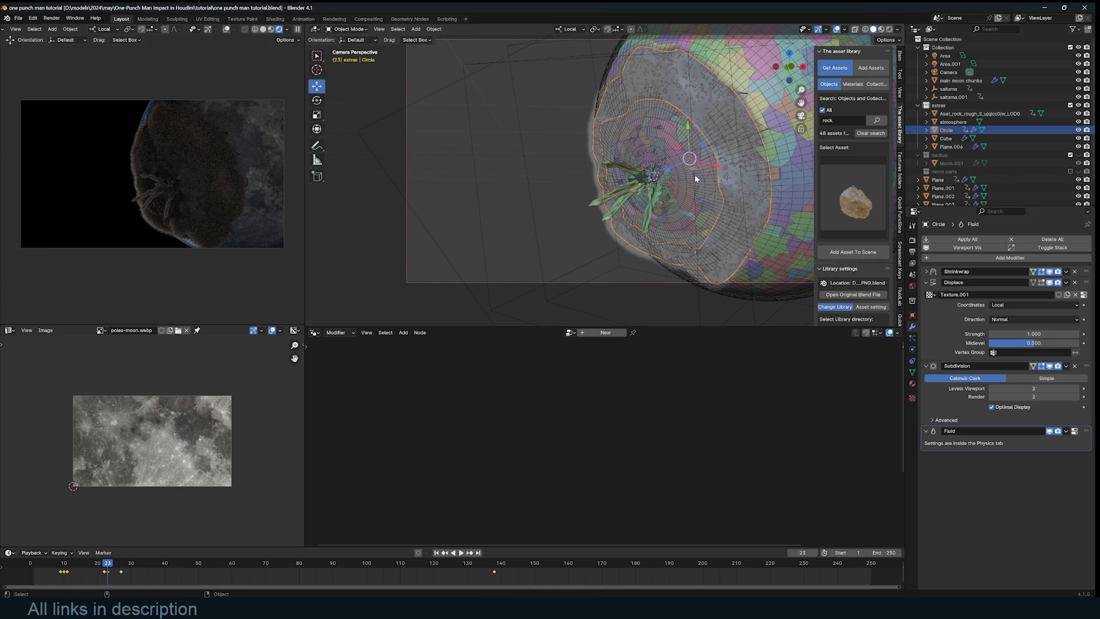
key("shift+d")
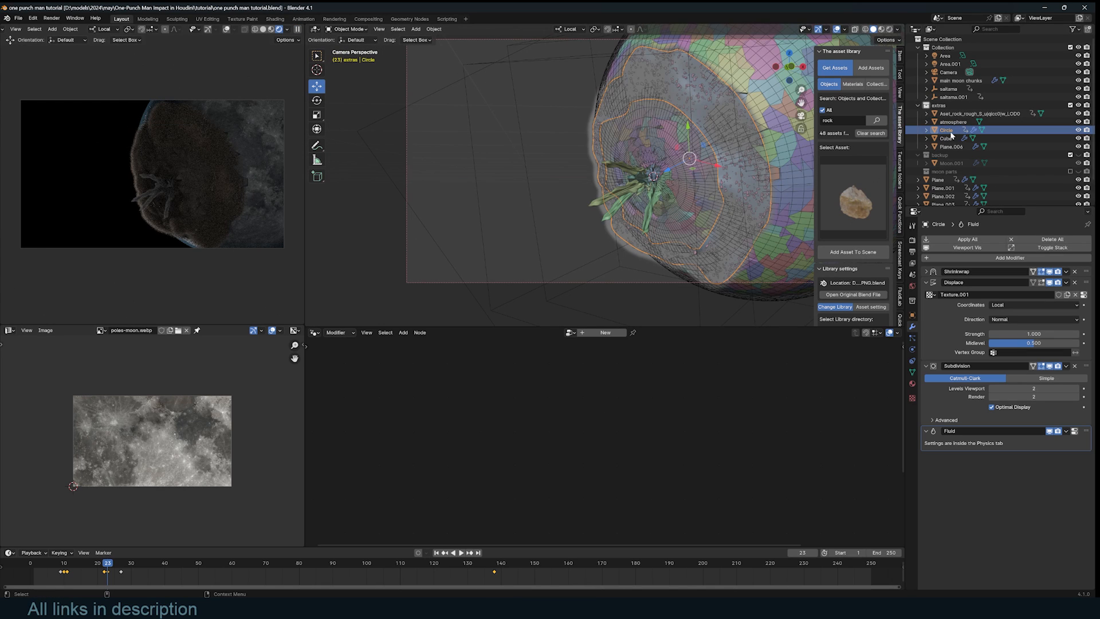
- Keep the ring copy in place and rename it to 'dust'
right_click(667, 143)
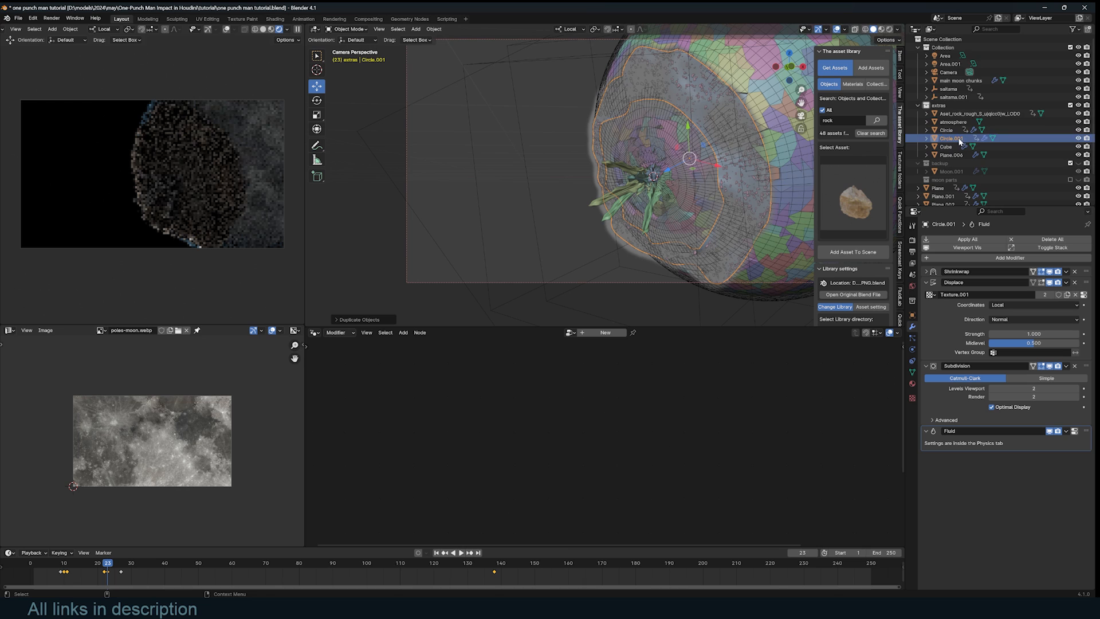
double_click(959, 138)
type("dust")
key("Return")
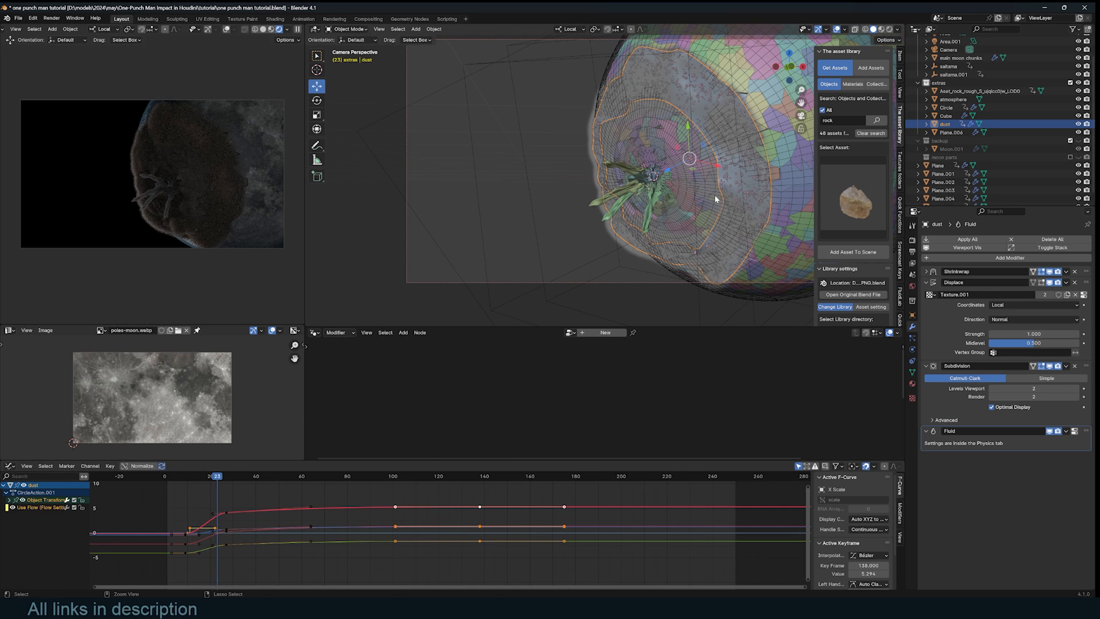
- Scale the dust object down at the next keyframe
key("ctrl+Tab")
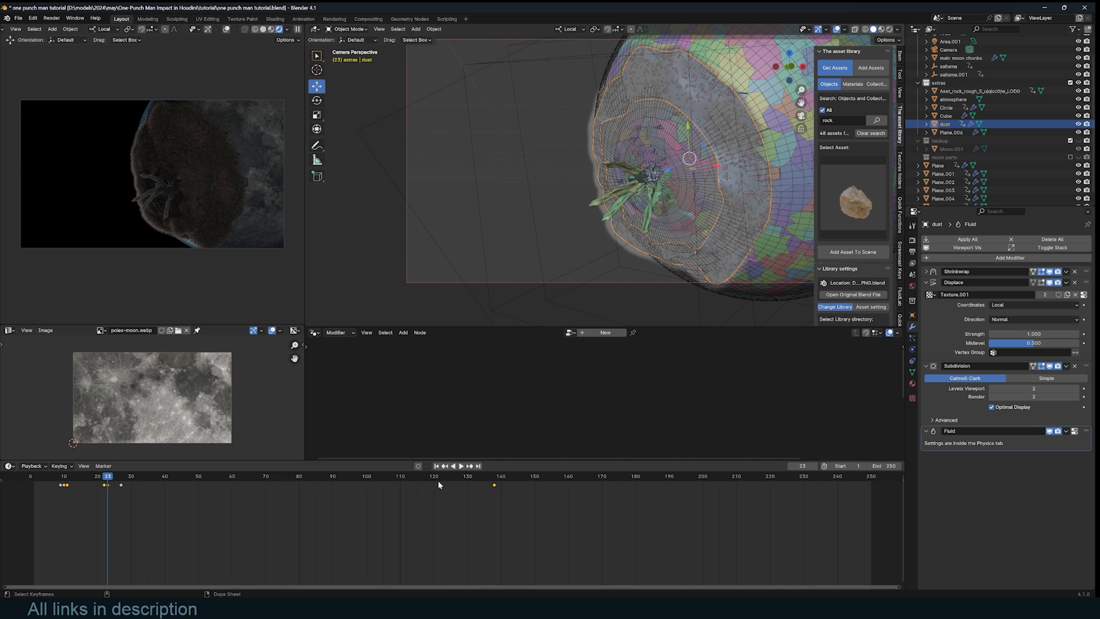
key("Up")
key("s")
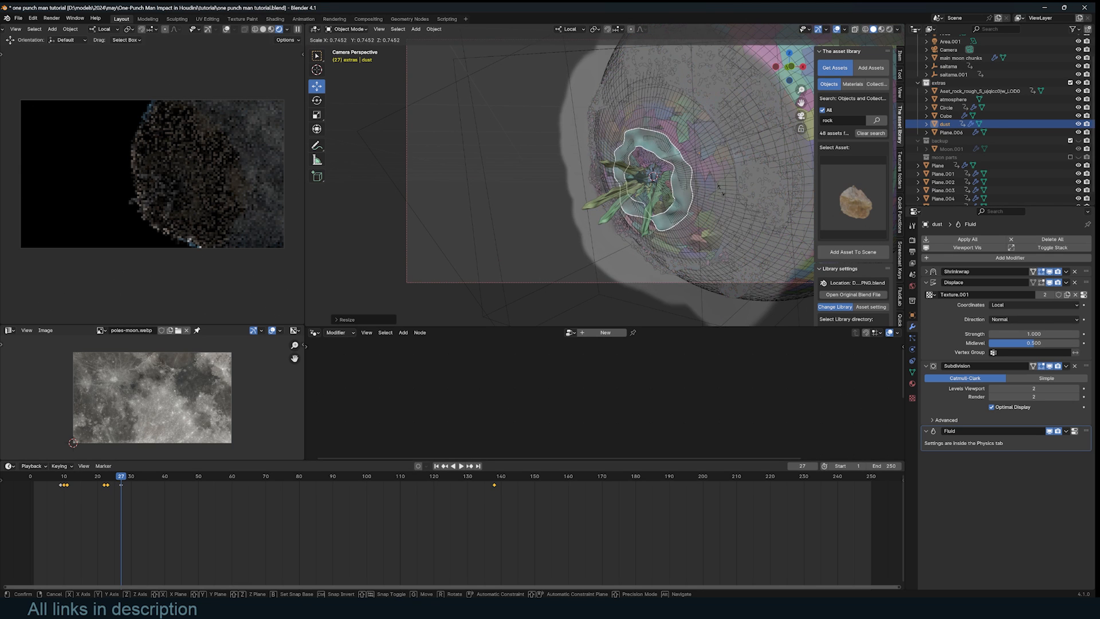
left_click(721, 194)
- Remove fluid physics from the original Circle ring
left_click(781, 98)
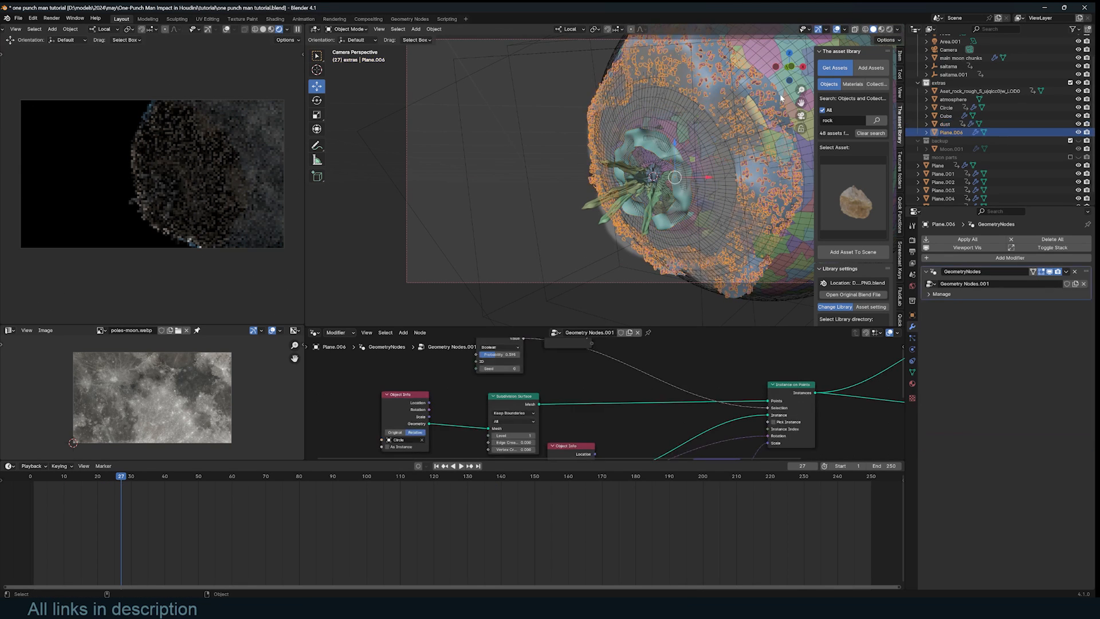
left_click(780, 100)
left_click(1074, 431)
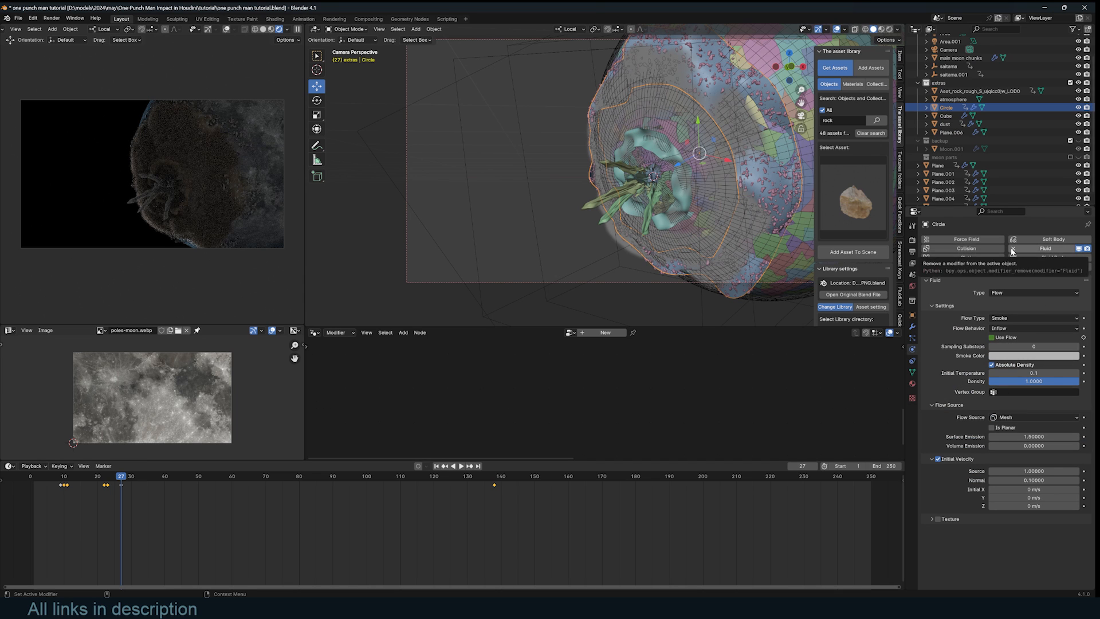
left_click(1012, 248)
- Select the dust object, pause the live render preview, and replay the animation from frame one
left_click(680, 234)
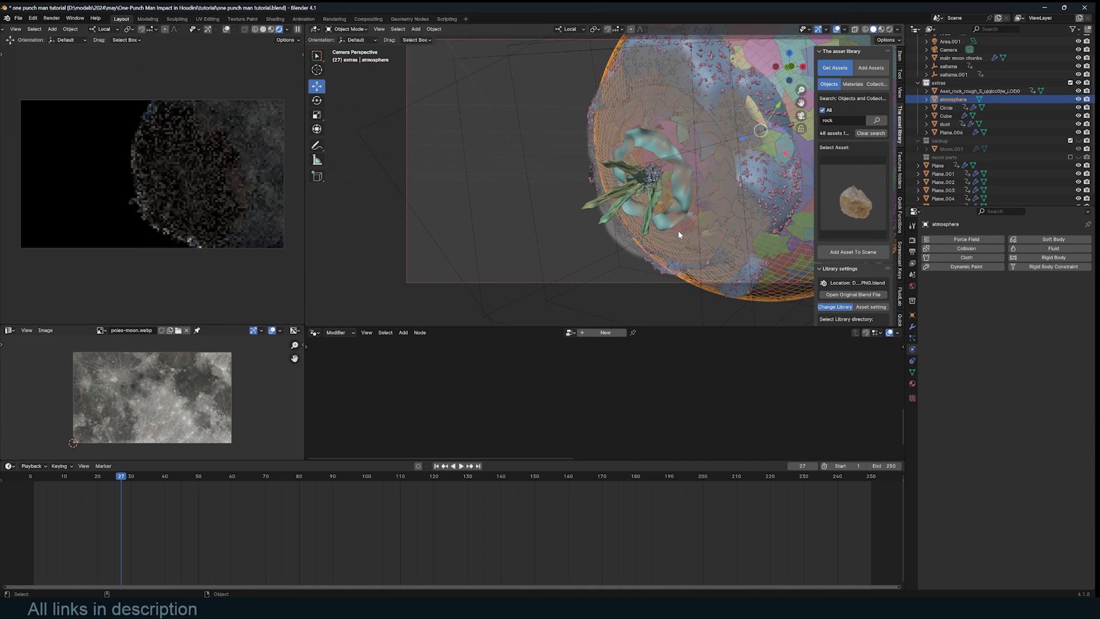
left_click(690, 201)
left_click(693, 163)
left_click(711, 184)
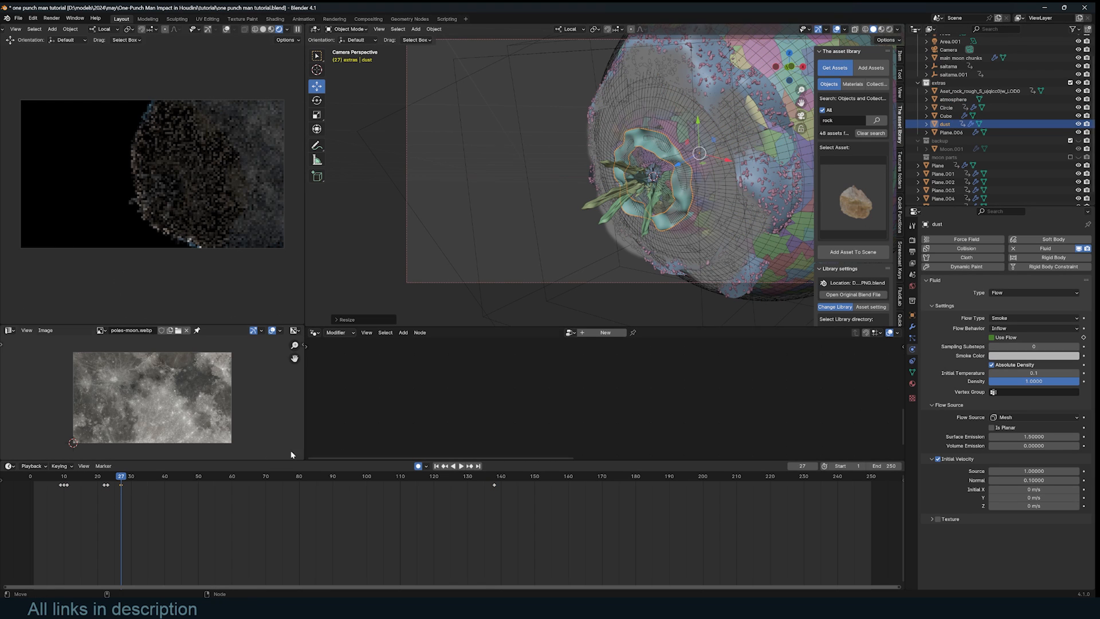
left_click(297, 28)
key("shift+Left")
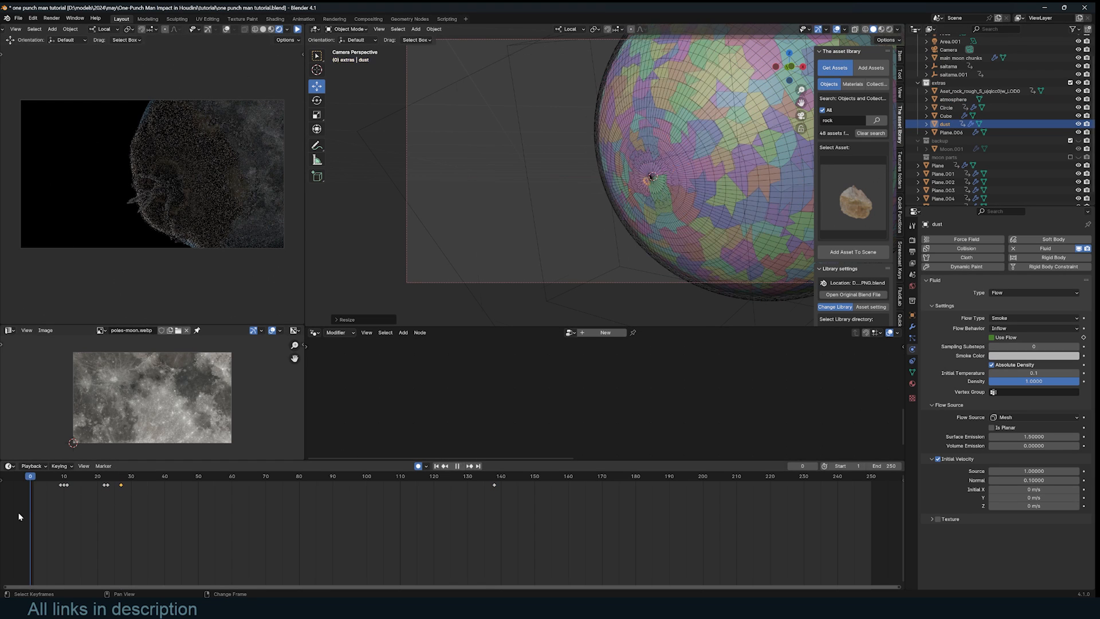
key("space")
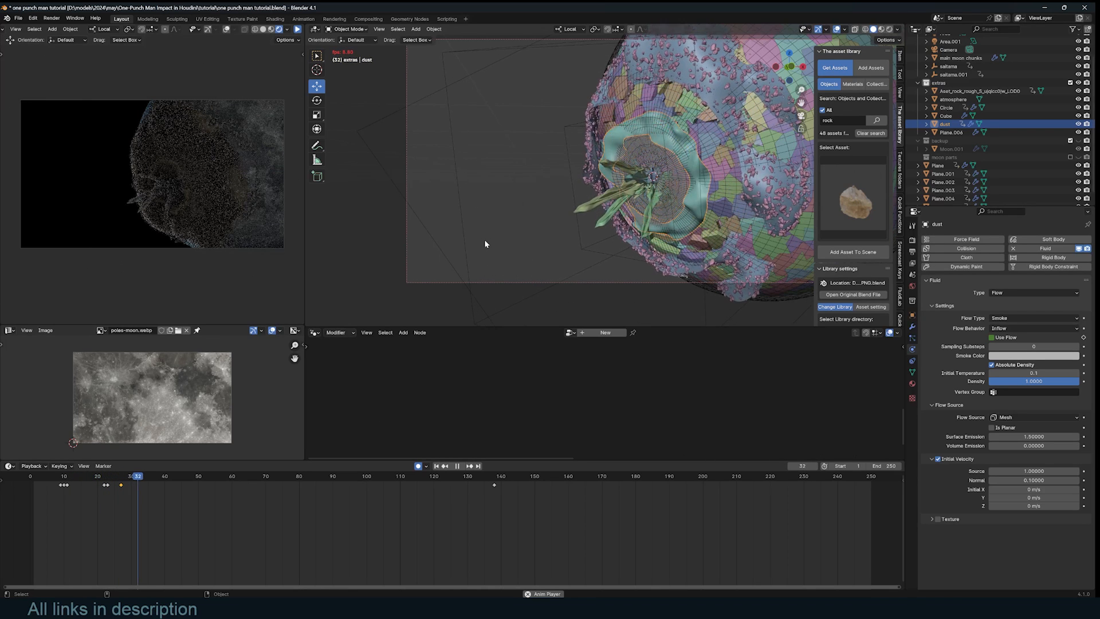
key("space")
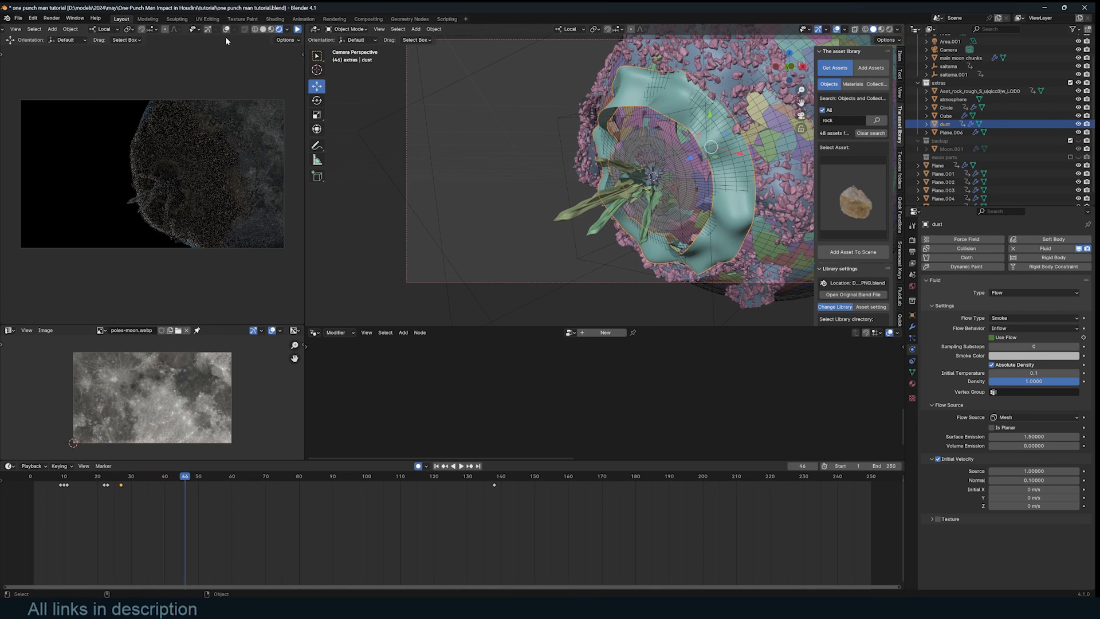
- Check the Circle ring's modifiers and pan the node tree toward Random Value
left_click(191, 203)
left_click(912, 328)
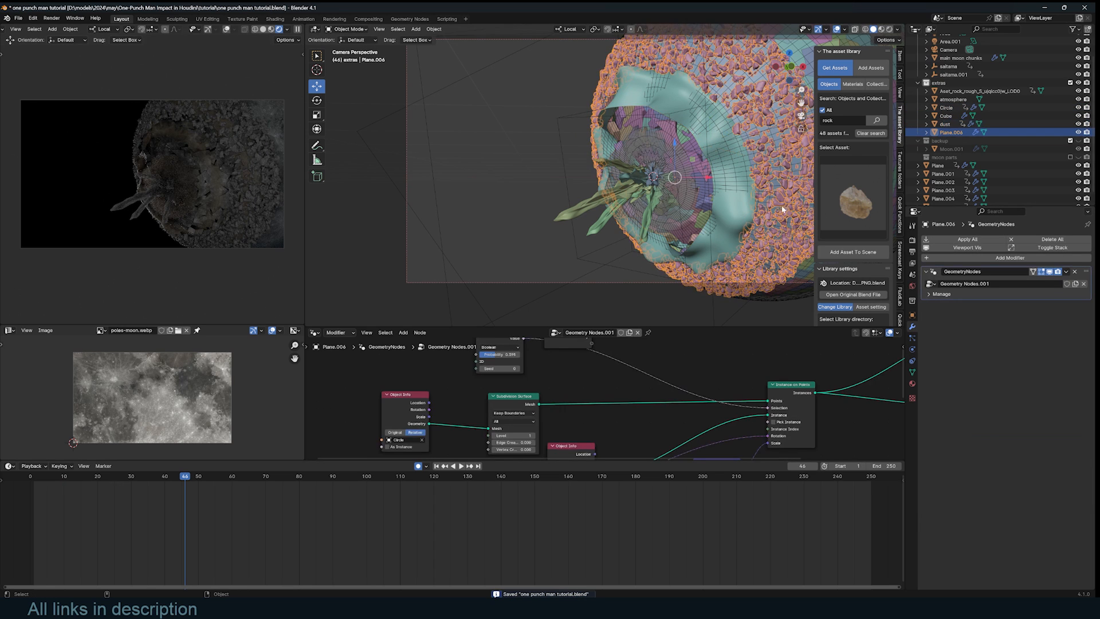
scroll(680, 378, "down", 2)
middle_click_drag(680, 378, 723, 412)
scroll(583, 395, "up", 1)
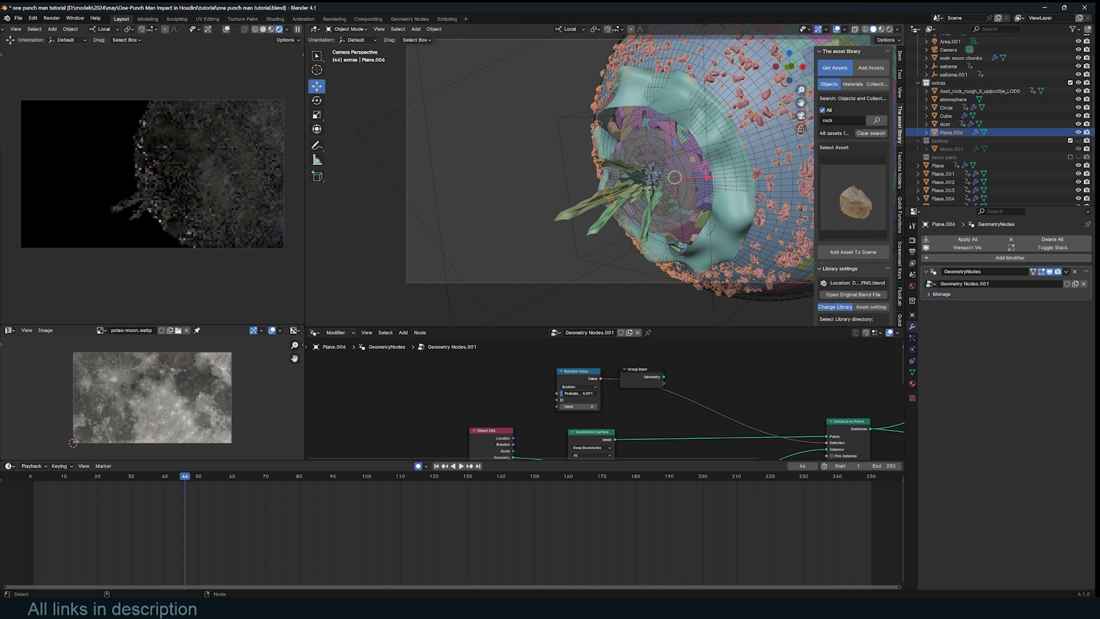
- Hide dust from the viewport and renders, then enlarge and pan the moon chunks node editor
left_click(946, 124)
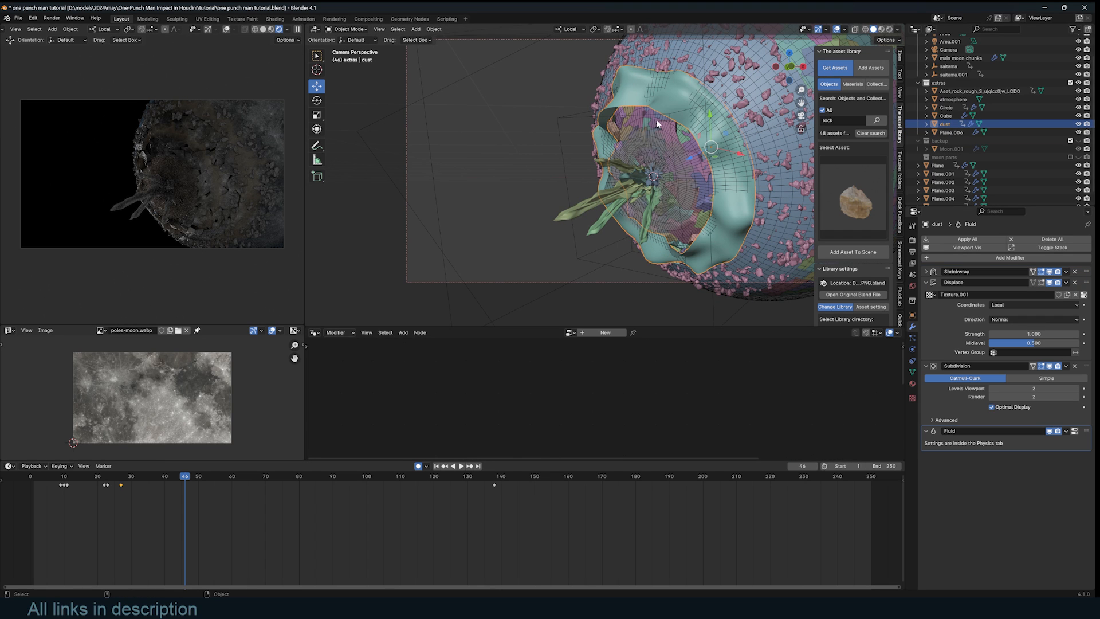
left_click(1078, 124)
left_click(1087, 125)
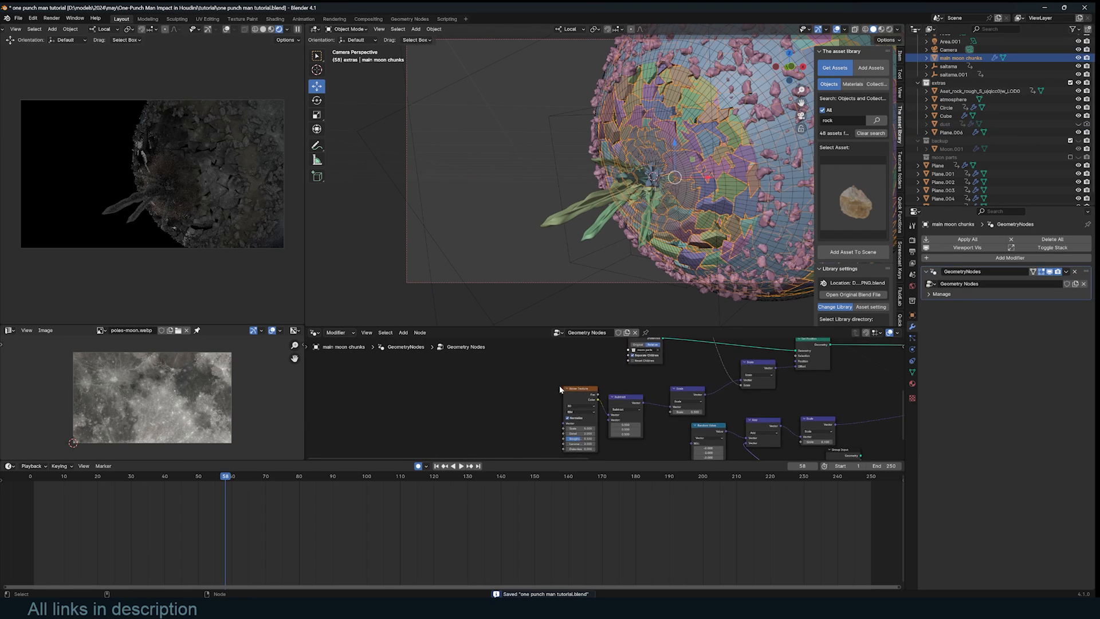
scroll(560, 389, "down", 4)
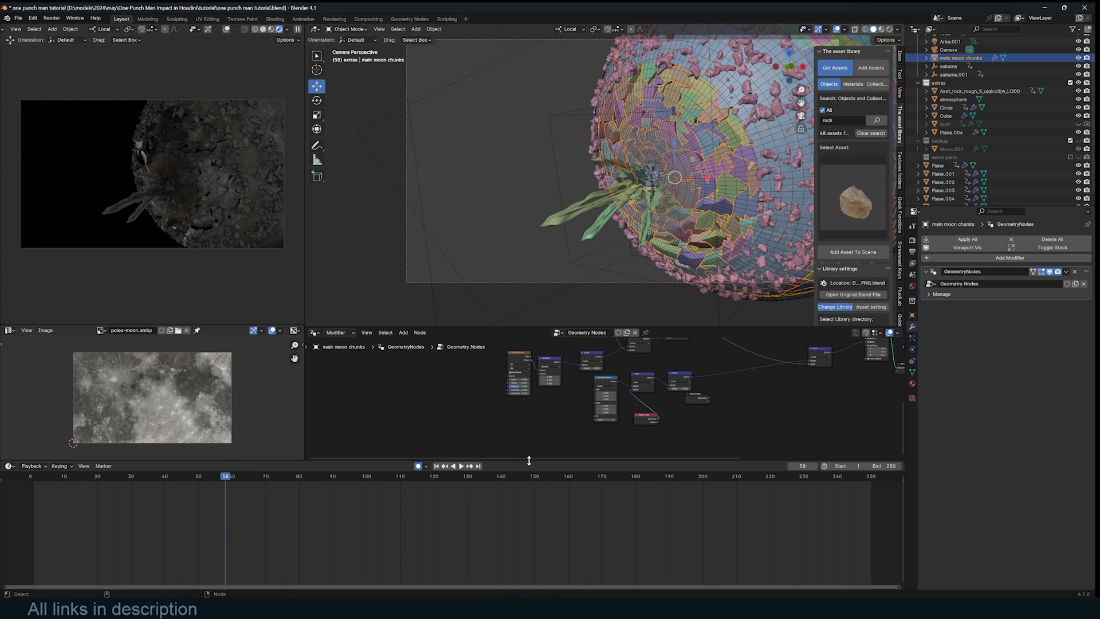
left_click_drag(530, 458, 530, 511)
scroll(676, 478, "up", 3)
middle_click_drag(676, 478, 719, 492)
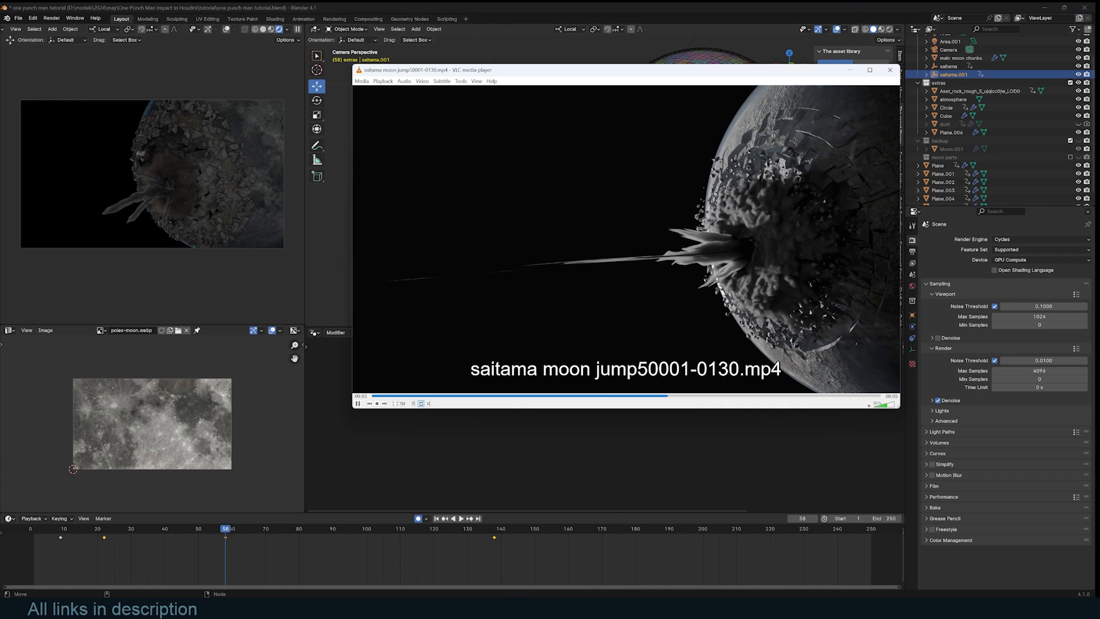
- Pause the reference video and duplicate the beam plane in place
left_click(557, 268)
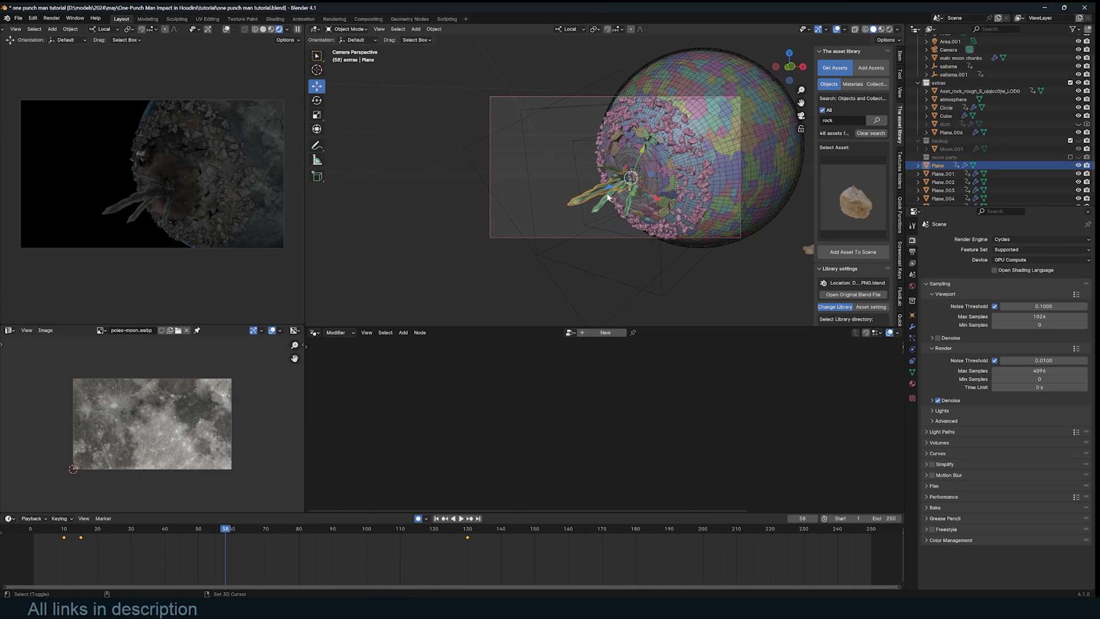
key("shift+d")
left_click(680, 216)
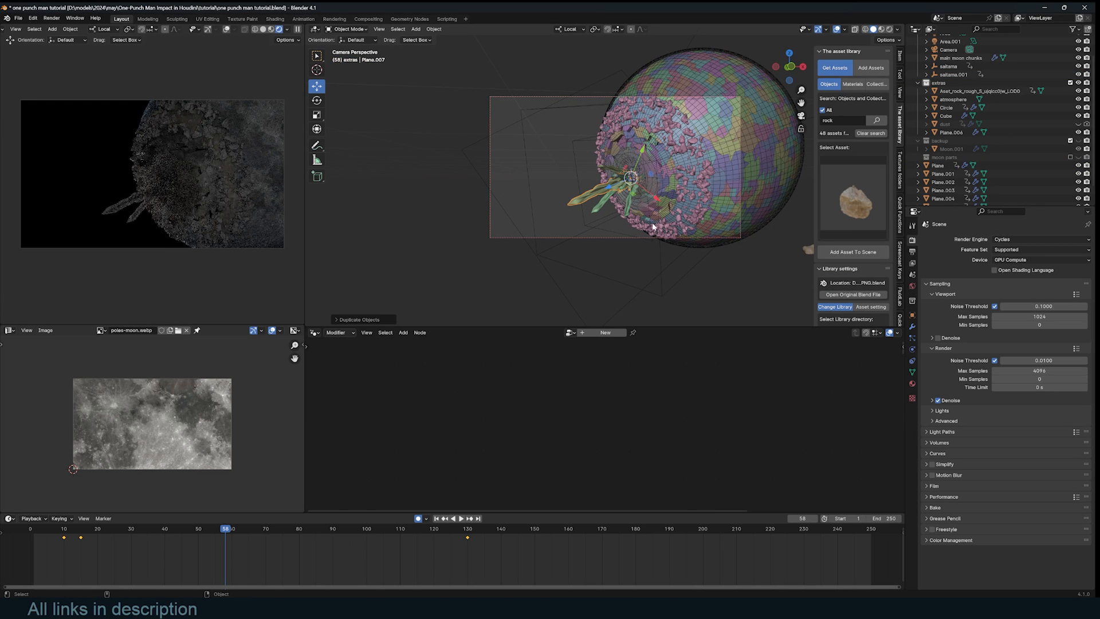
- Stretch the copy along Z and thin its width into a long beam, then save
key("s")
key("shift+z")
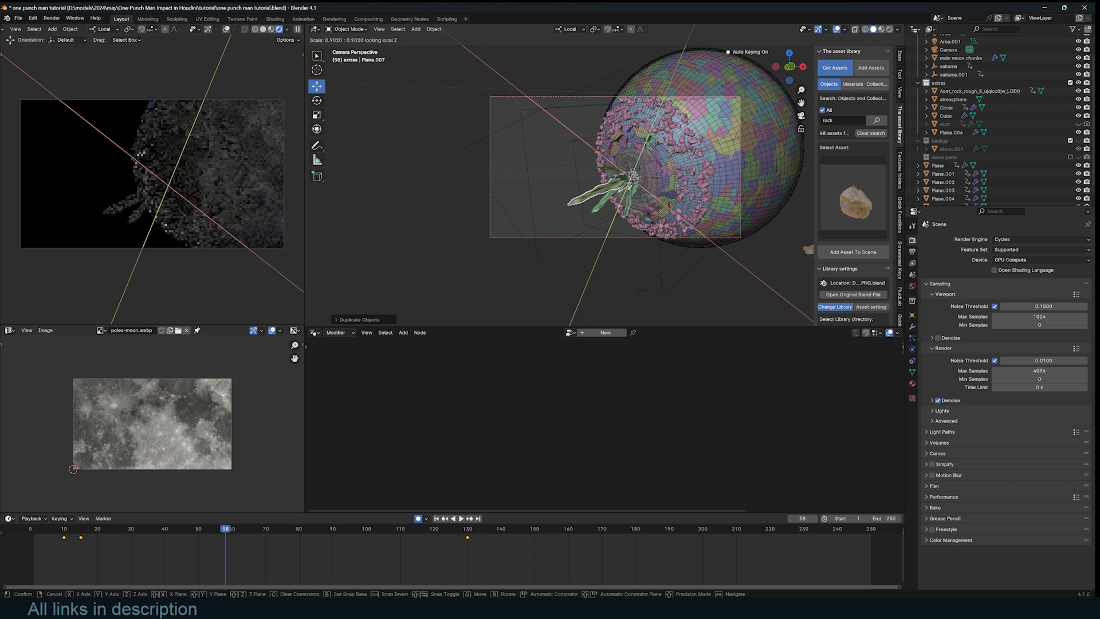
key("Return")
key("s")
key("z")
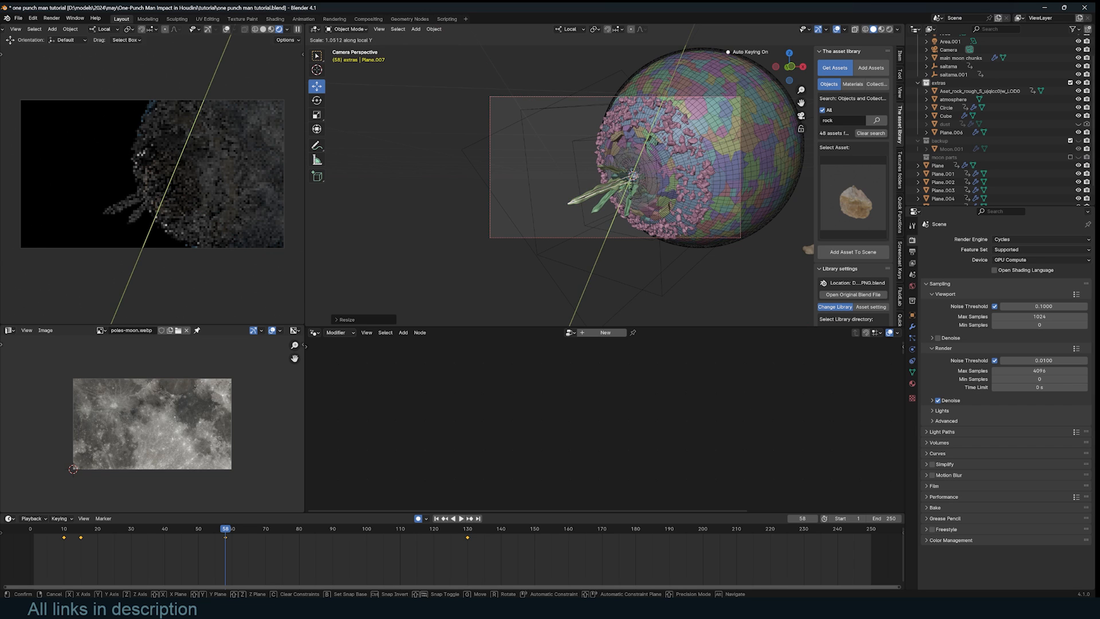
left_click(581, 223)
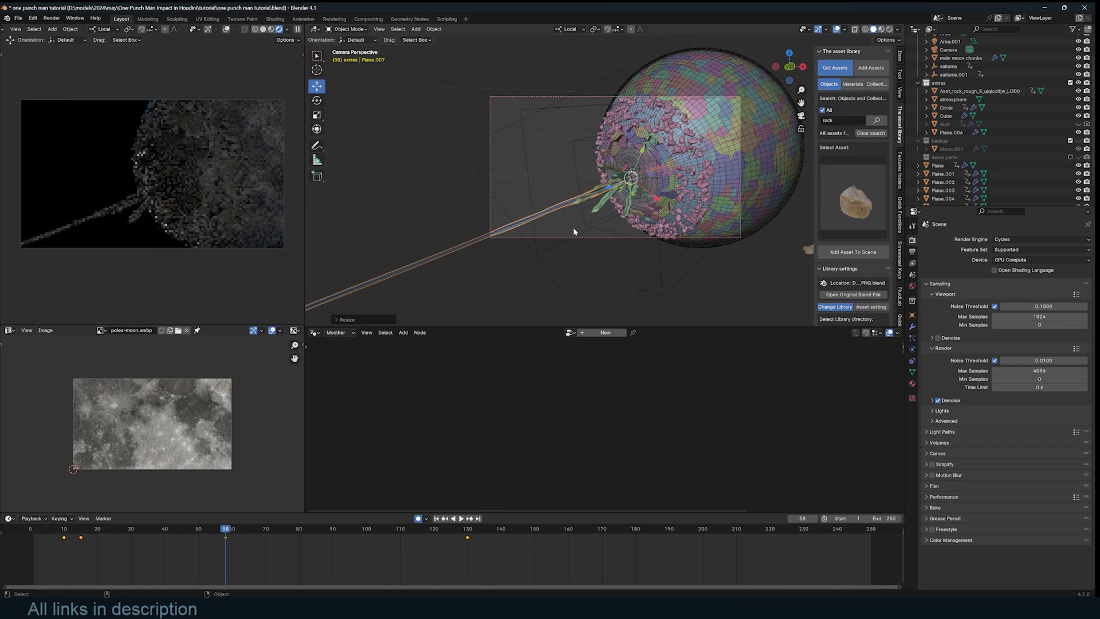
key("s")
key("shift+z")
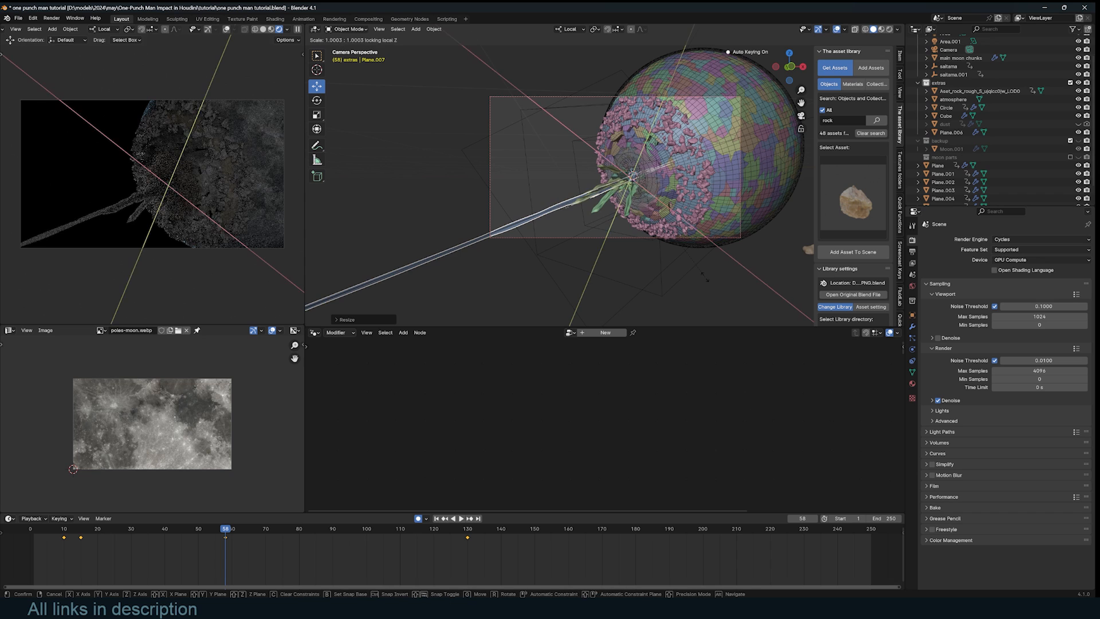
left_click(518, 227)
middle_click_drag(518, 226, 539, 247)
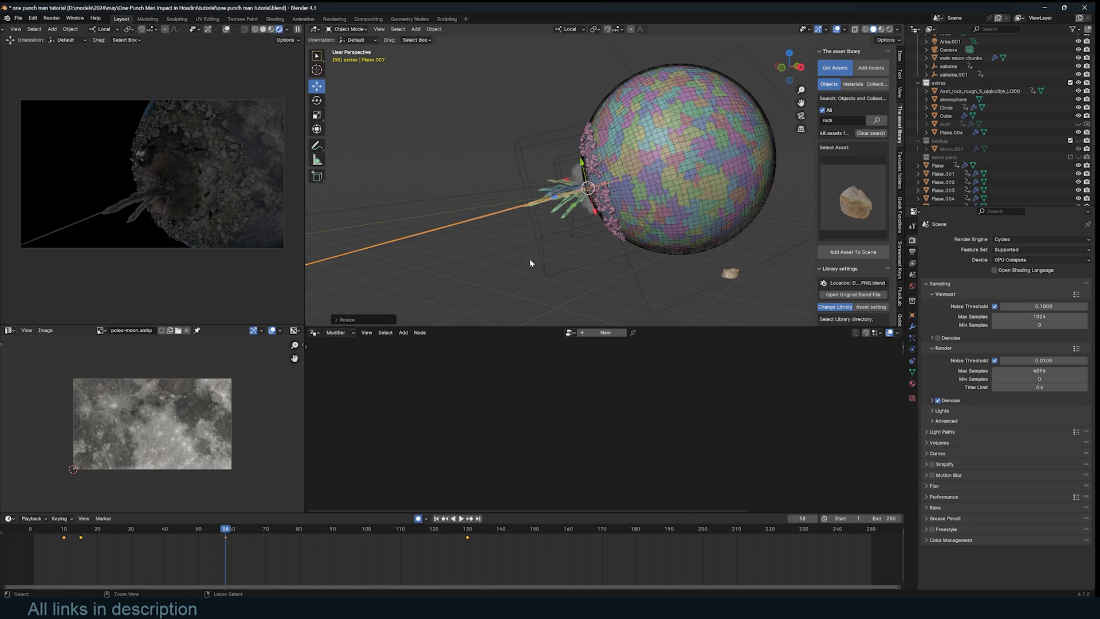
key("ctrl+s")
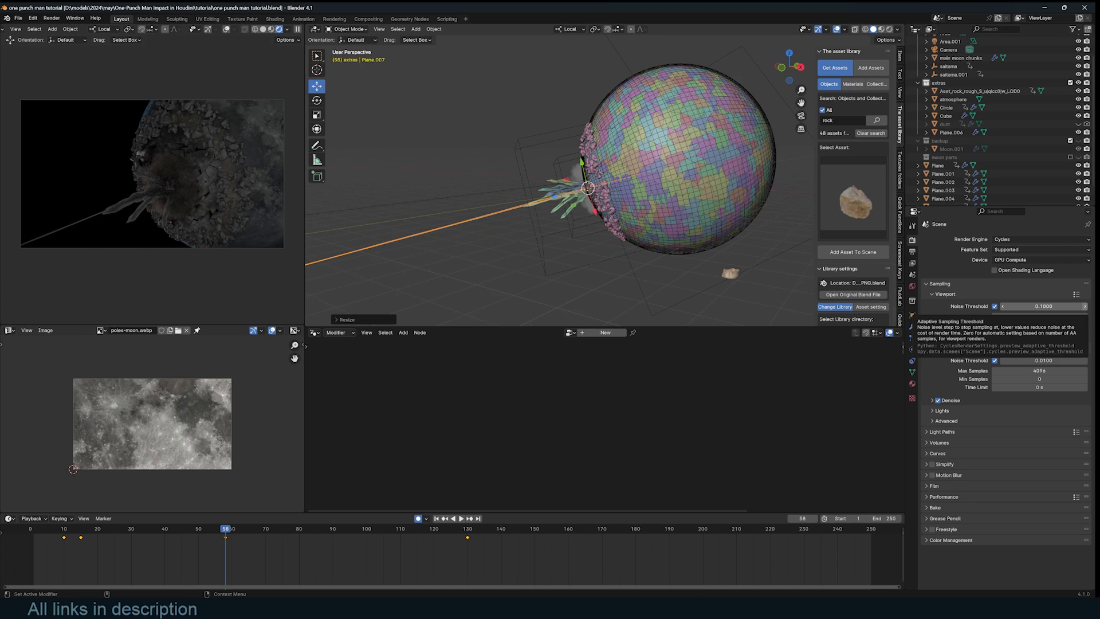